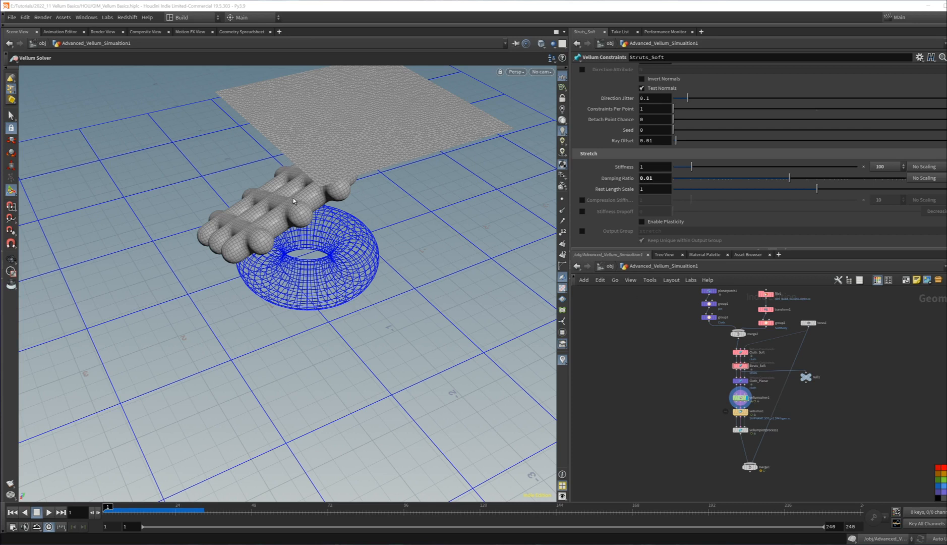
# Step: Display the vellumpostprocess1 result, examine the smoothed cloth and soft body, and open the node's parameters
pyautogui.scroll(5, 739, 396)
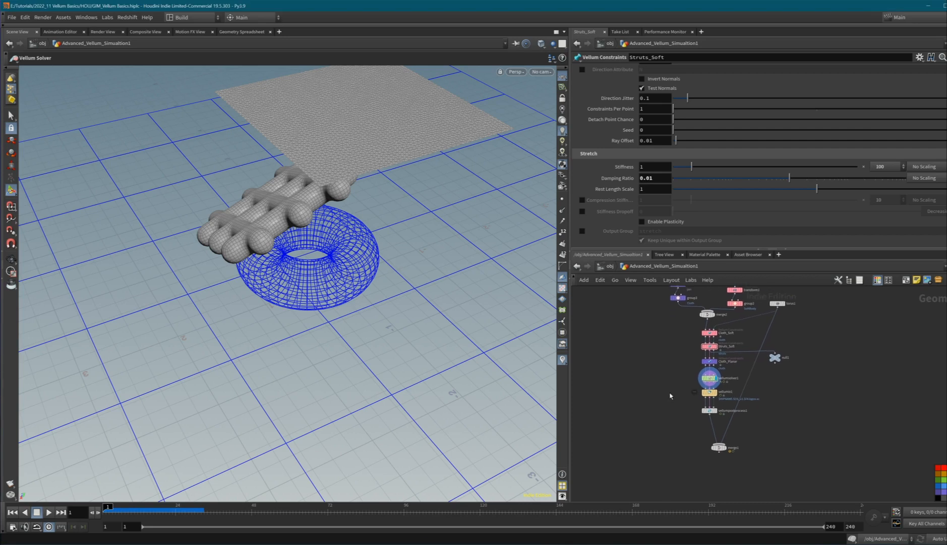
pyautogui.middleClick(734, 408)
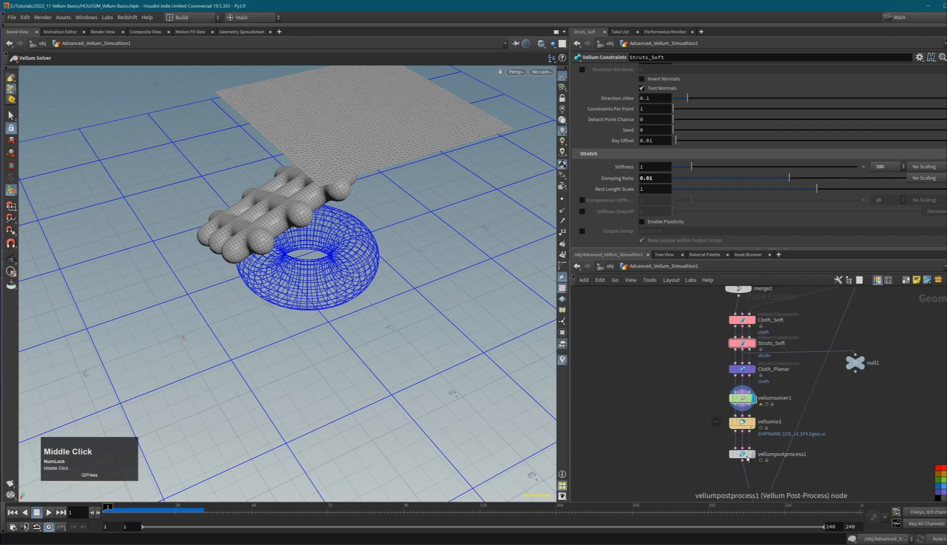
pyautogui.moveTo(747, 457)
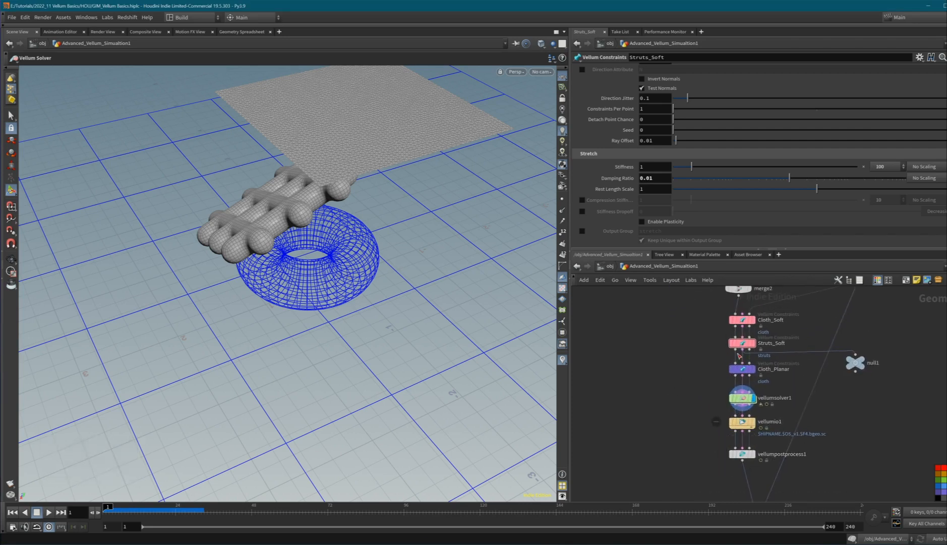
pyautogui.moveTo(690, 368); pyautogui.dragTo(698, 303, button='middle')
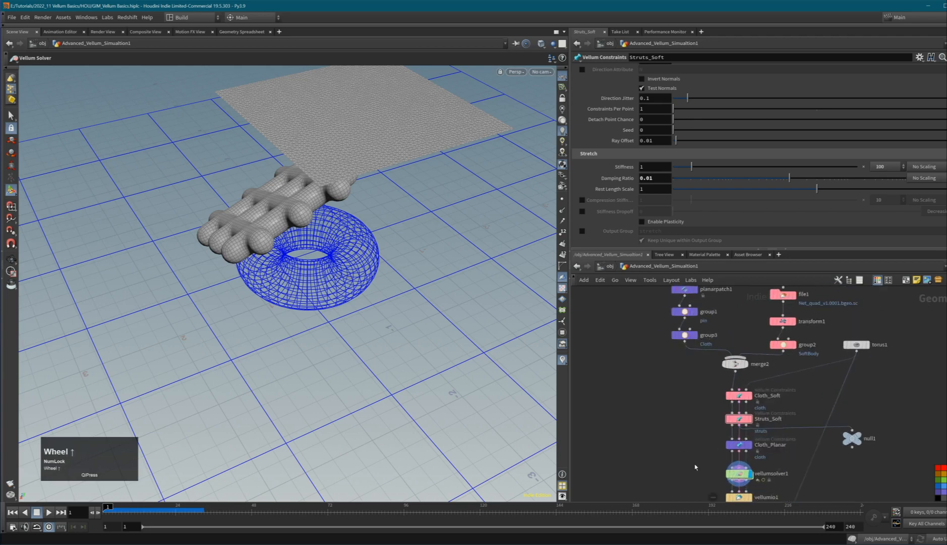
pyautogui.moveTo(695, 467); pyautogui.dragTo(694, 372, button='middle')
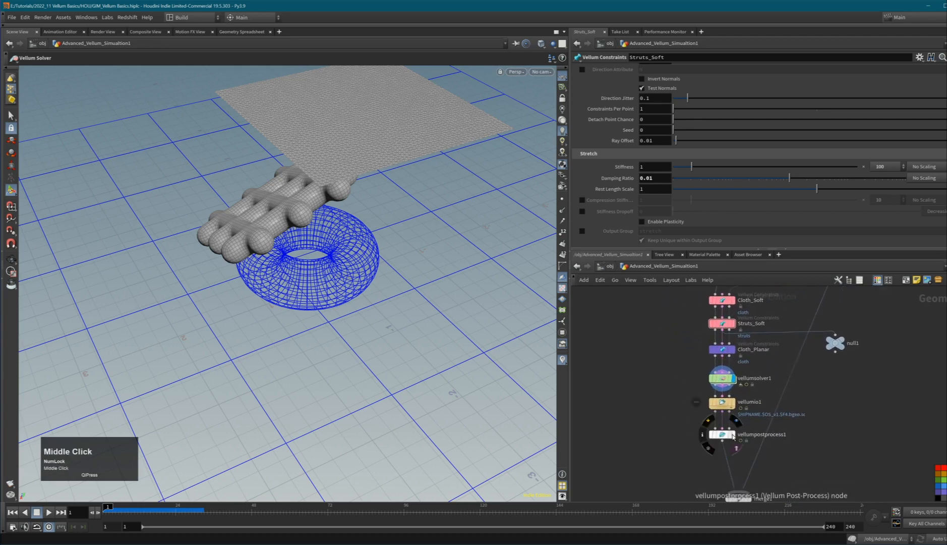
pyautogui.click(736, 440)
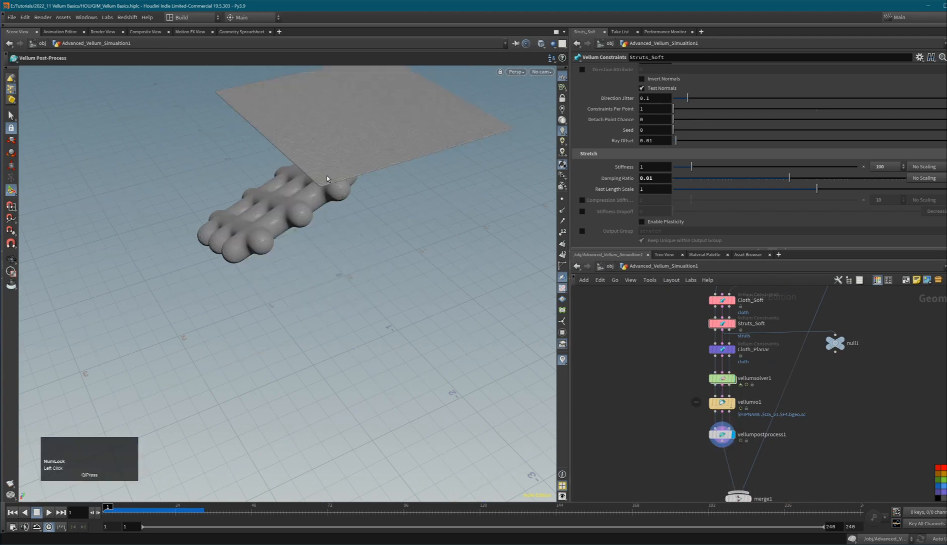
pyautogui.keyDown('alt'); pyautogui.moveTo(315, 179); pyautogui.dragTo(471, 155, button='right'); pyautogui.keyUp('alt')
pyautogui.keyDown('alt'); pyautogui.moveTo(314, 176); pyautogui.dragTo(501, 237); pyautogui.keyUp('alt')
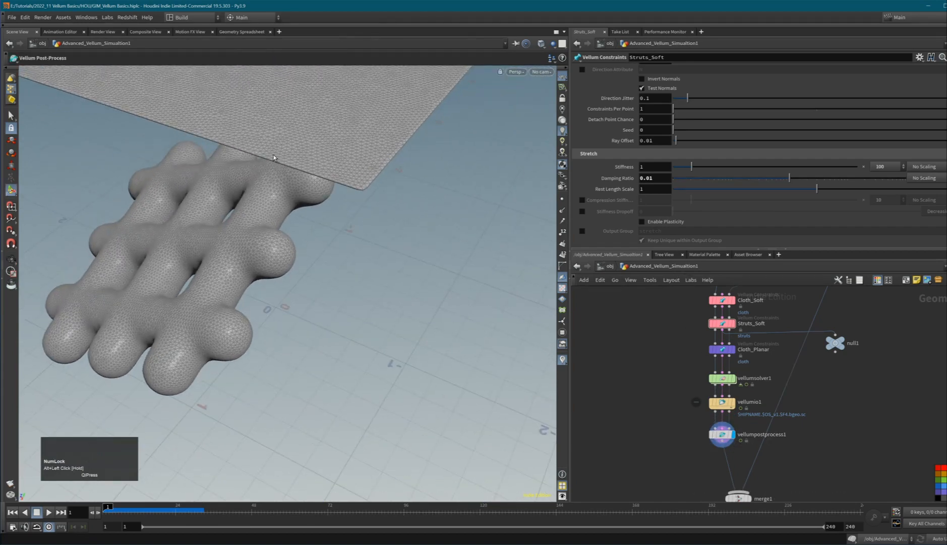
pyautogui.keyDown('alt'); pyautogui.moveTo(116, 201); pyautogui.dragTo(181, 224, button='middle'); pyautogui.keyUp('alt')
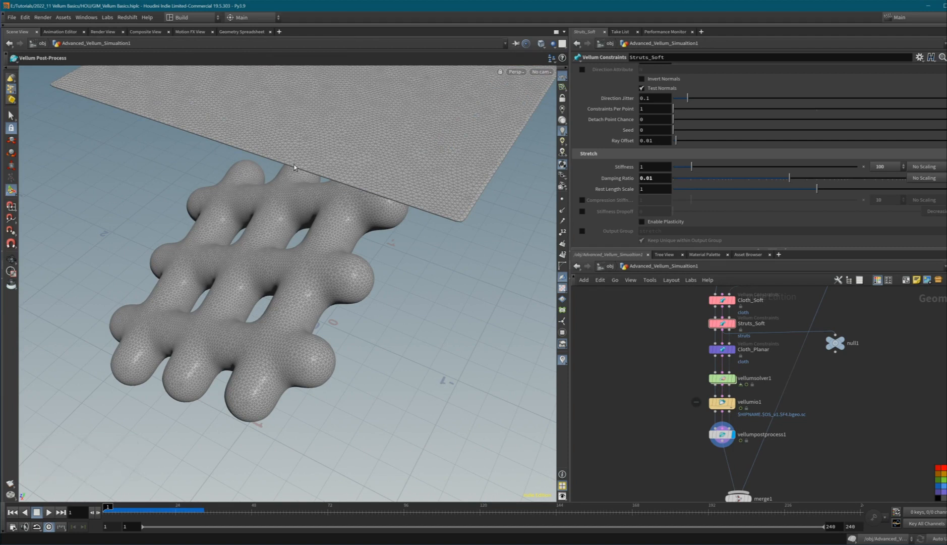
pyautogui.click(731, 445)
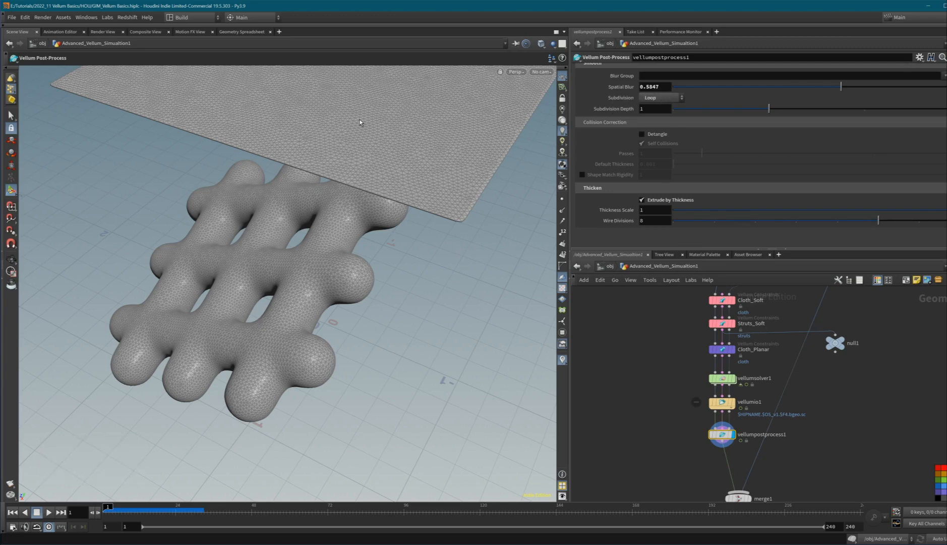
pyautogui.keyDown('alt'); pyautogui.moveTo(303, 292); pyautogui.dragTo(328, 257, button='right'); pyautogui.keyUp('alt')
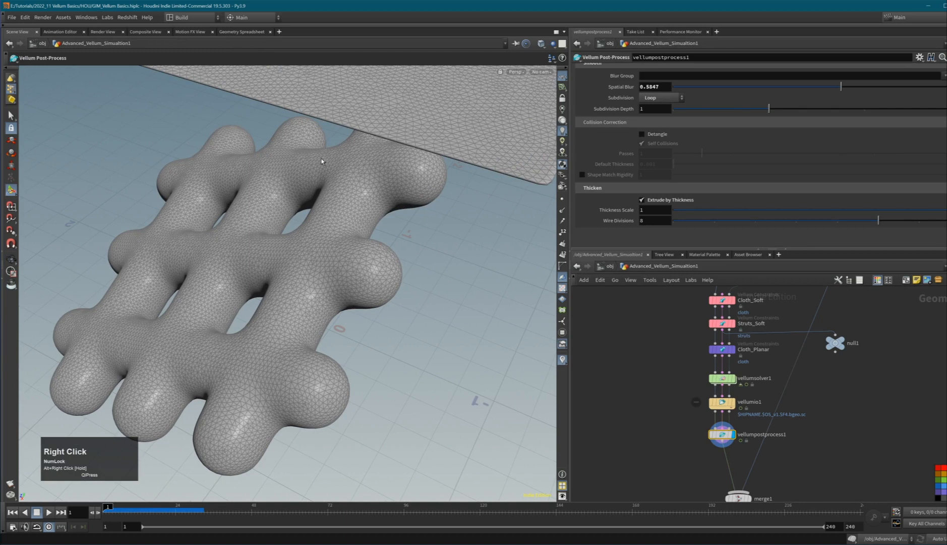
# Step: Move vellumpostprocess1 down to make room and add a Split node beside the network below vellumio1
pyautogui.moveTo(721, 434); pyautogui.dragTo(721, 452)
pyautogui.moveTo(695, 436); pyautogui.dragTo(743, 412, button='middle')
pyautogui.click(731, 418)
pyautogui.press('Tab')
pyautogui.write('spi')
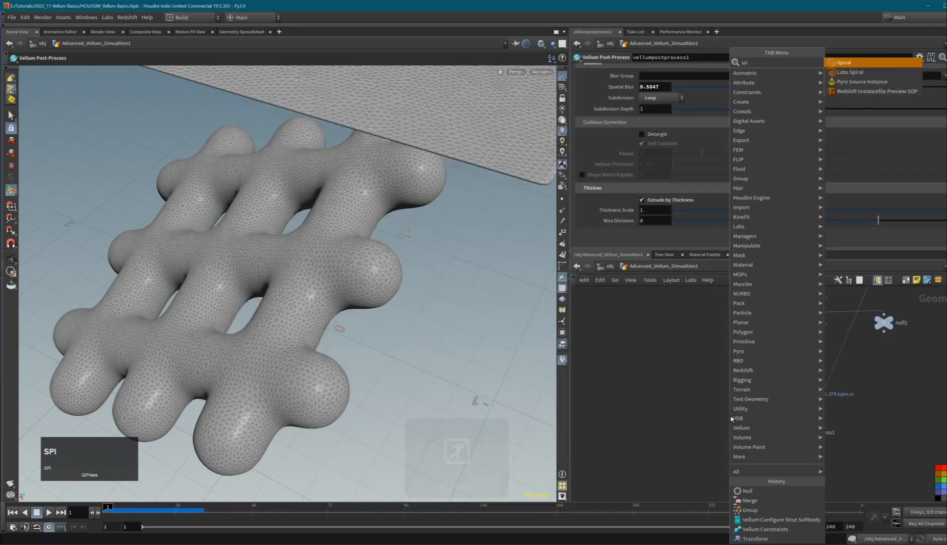
pyautogui.press('BackSpace')
pyautogui.write('l')
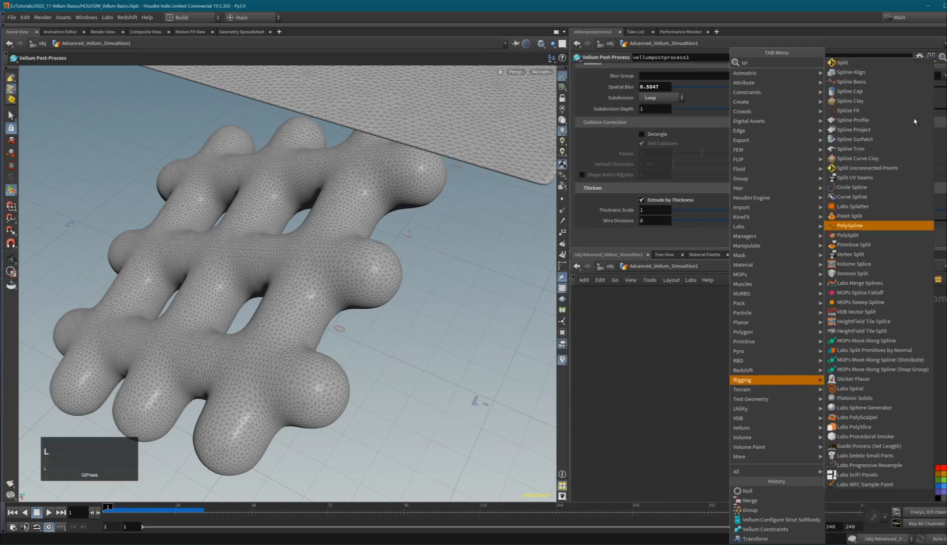
pyautogui.click(903, 63)
pyautogui.click(737, 411)
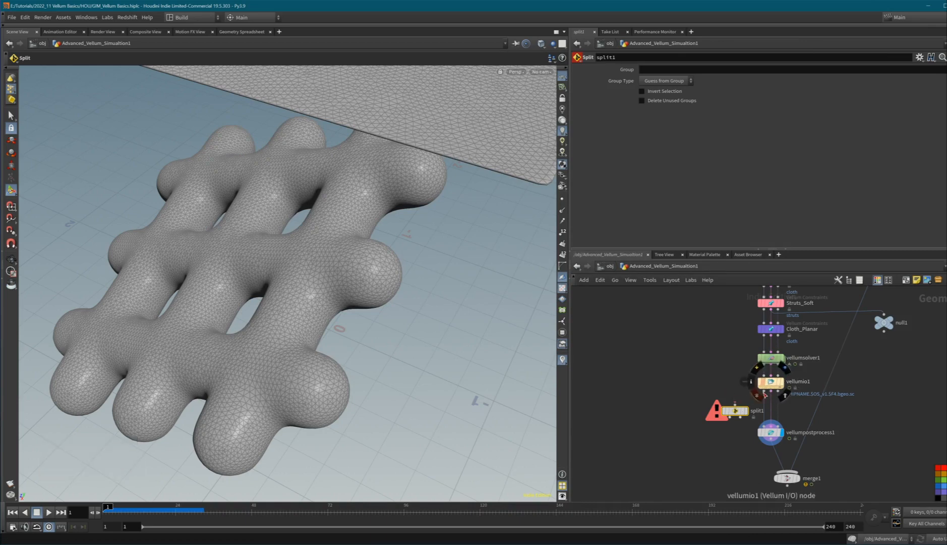
# Step: Connect vellumio1 to split1, display the split, and set its group to Cloth
pyautogui.click(765, 395)
pyautogui.click(736, 406)
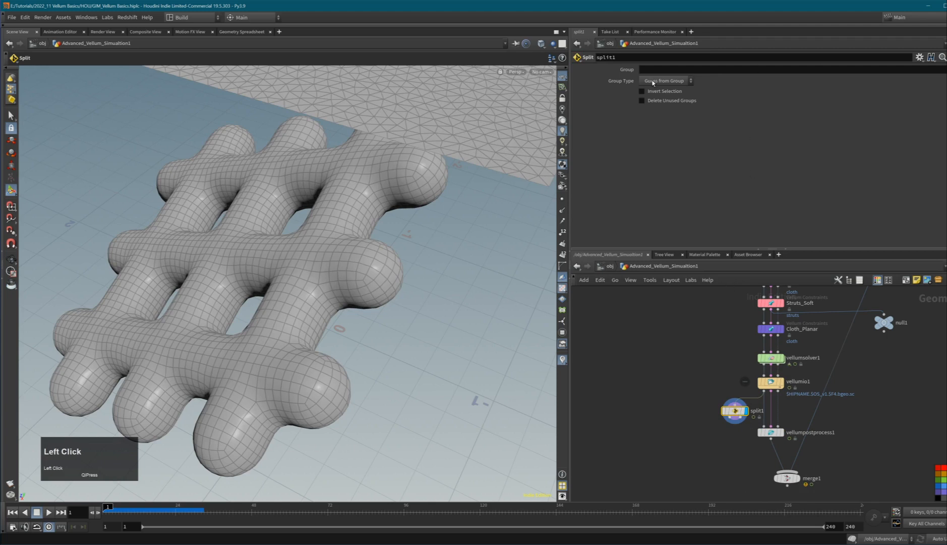
pyautogui.click(945, 70)
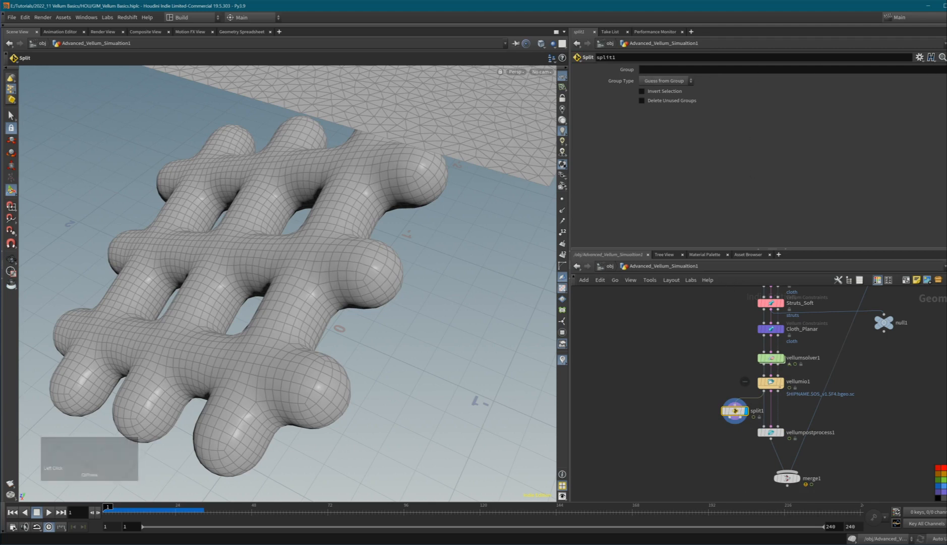
pyautogui.click(943, 81)
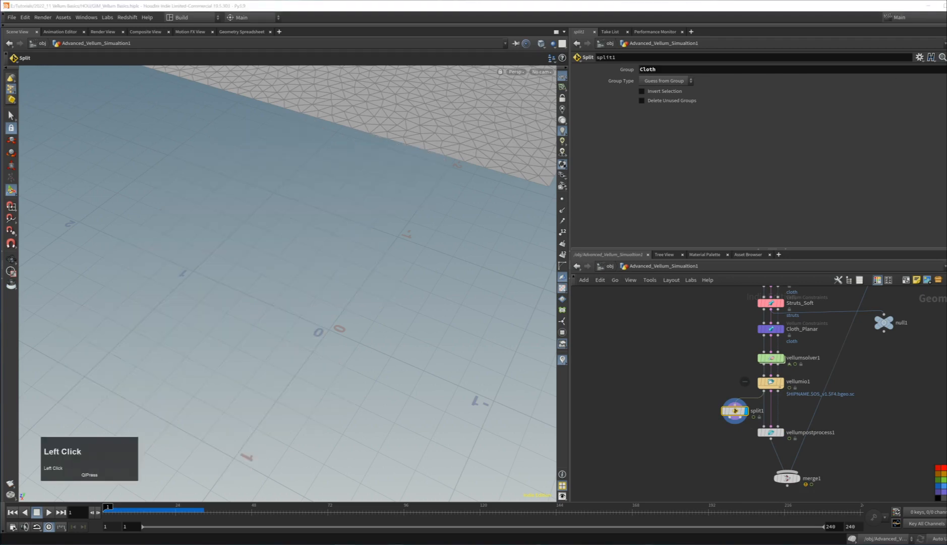
# Step: Frame the isolated cloth in the viewport and move the timeline to frame 12
pyautogui.moveTo(494, 187); pyautogui.dragTo(474, 150, button='middle')
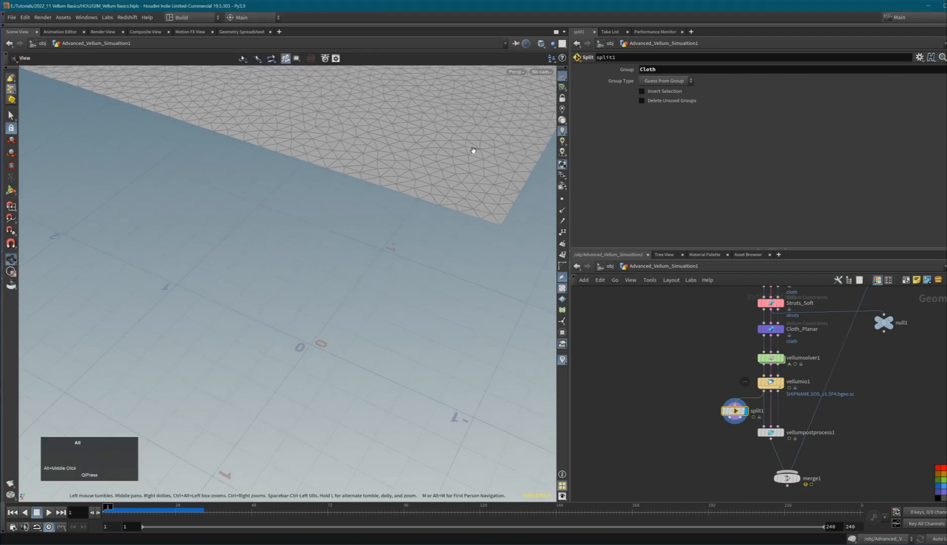
pyautogui.moveTo(474, 150); pyautogui.dragTo(427, 133, button='right')
pyautogui.keyDown('alt'); pyautogui.moveTo(427, 134); pyautogui.dragTo(396, 263, button='middle'); pyautogui.keyUp('alt')
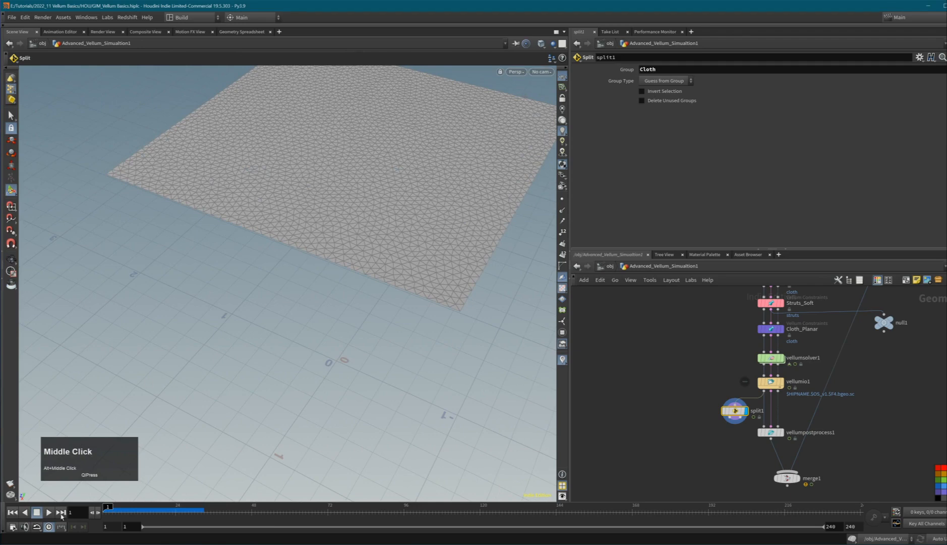
pyautogui.click(99, 512)
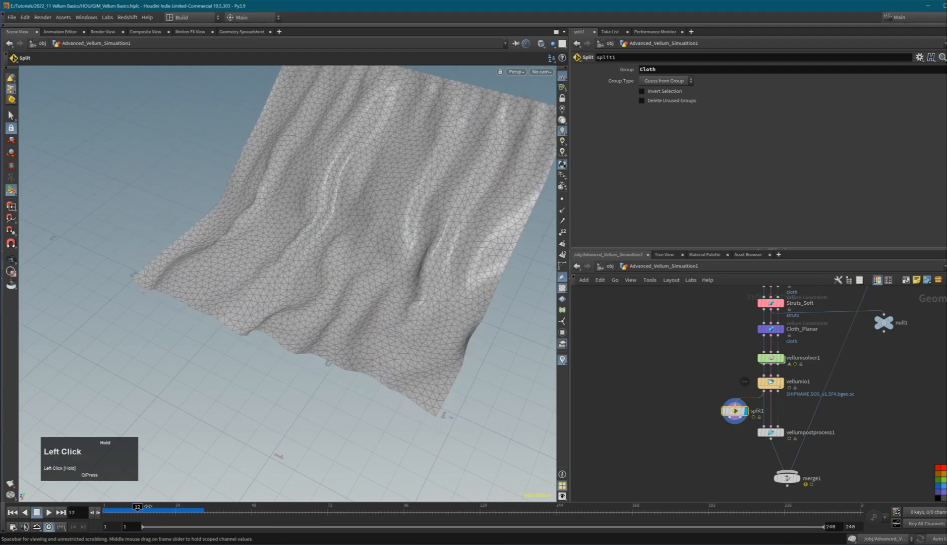
# Step: Place vellumpostprocess1 under split1, feed it from the split, display it, and set Spatial Blur to 0
pyautogui.moveTo(768, 436); pyautogui.dragTo(742, 437)
pyautogui.click(722, 436)
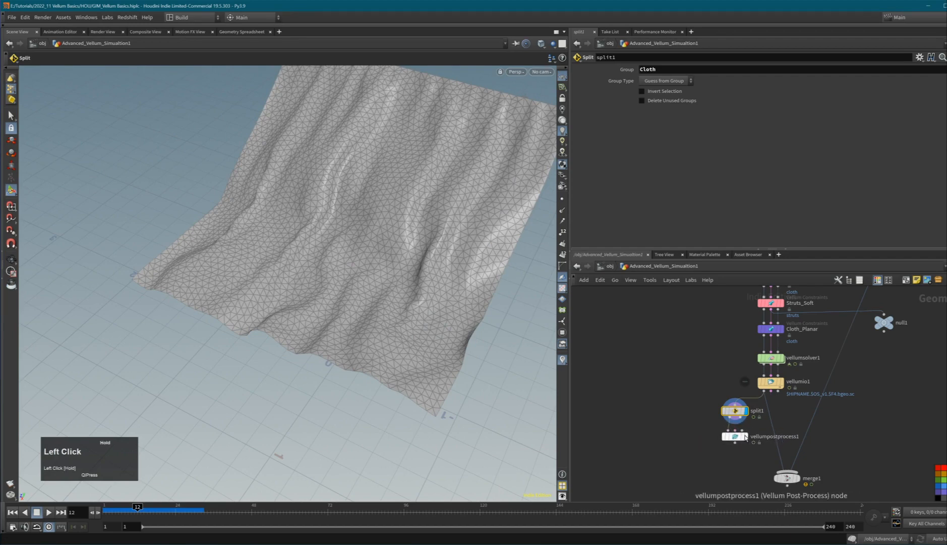
pyautogui.click(749, 437)
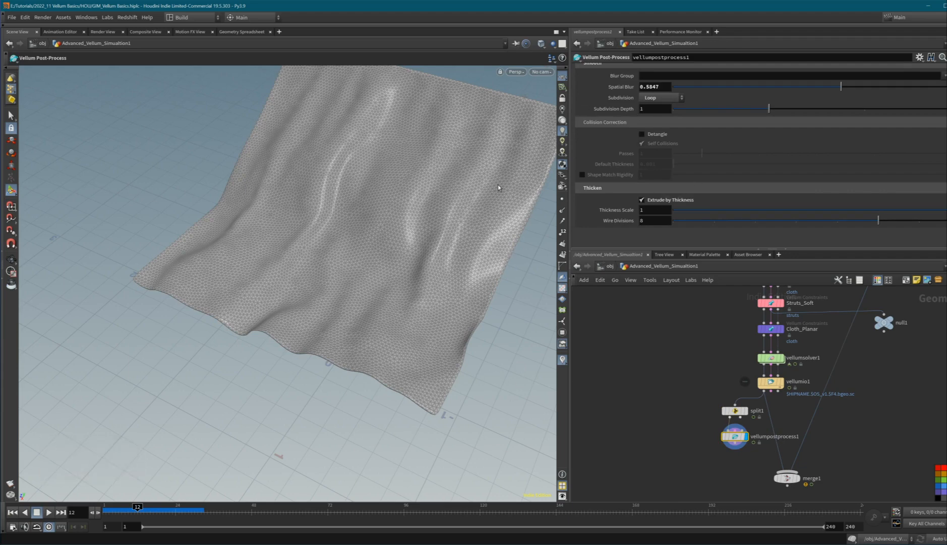
pyautogui.moveTo(707, 87); pyautogui.dragTo(673, 90)
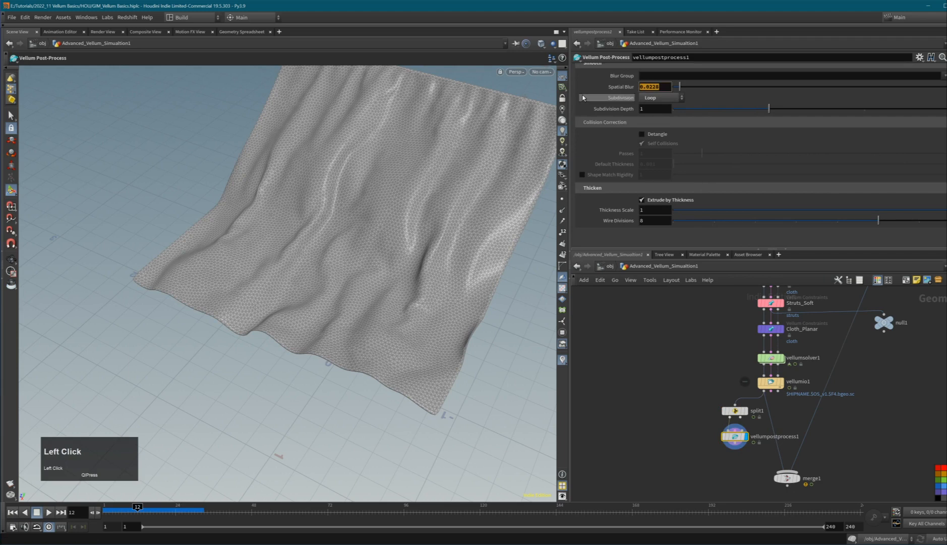
pyautogui.click(614, 369)
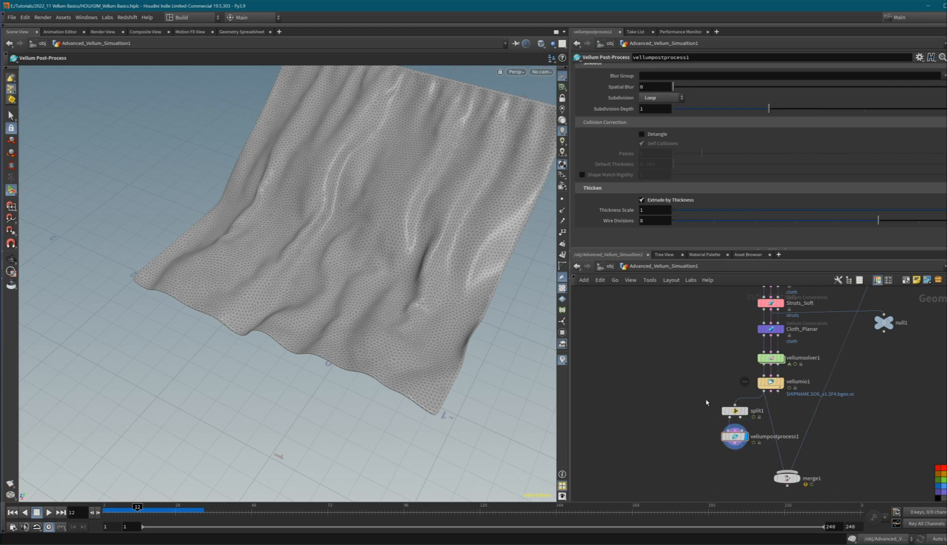
# Step: Duplicate the split and post-process nodes as a second branch under vellumio1, and add SoftBody to split2's group
pyautogui.moveTo(706, 402); pyautogui.dragTo(807, 497)
pyautogui.click(800, 401)
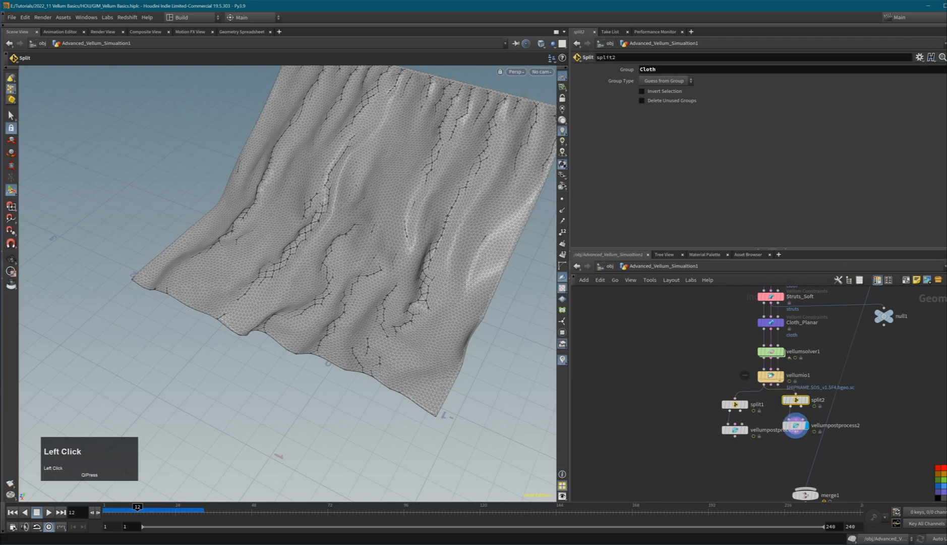
pyautogui.click(927, 129)
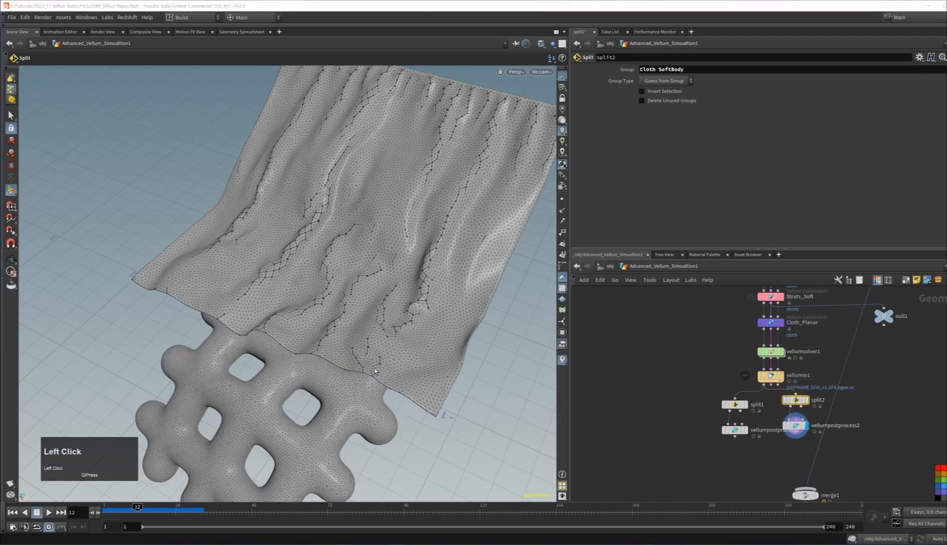
# Step: Turn off Extrude by Thickness on vellumpostprocess2 and set its subdivision to Catmull-Clark
pyautogui.click(794, 428)
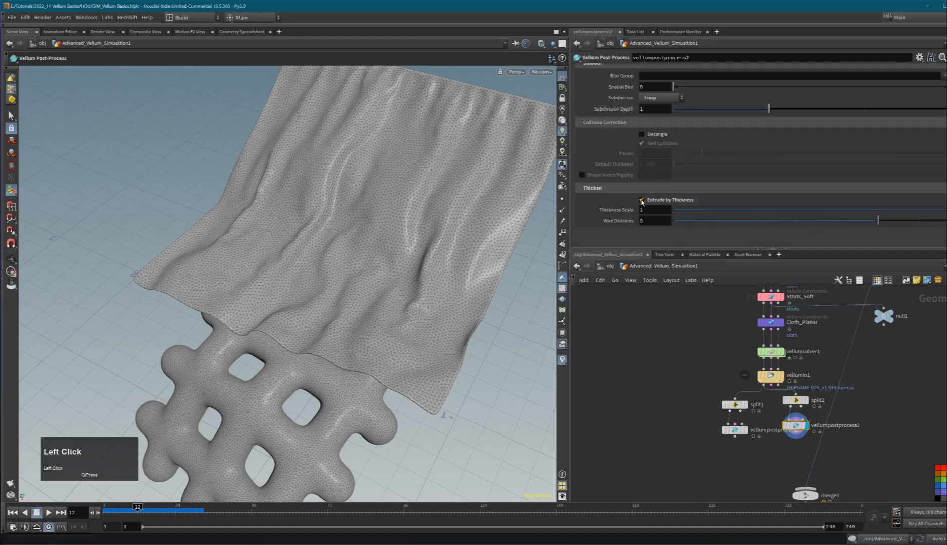
pyautogui.click(642, 201)
pyautogui.click(658, 97)
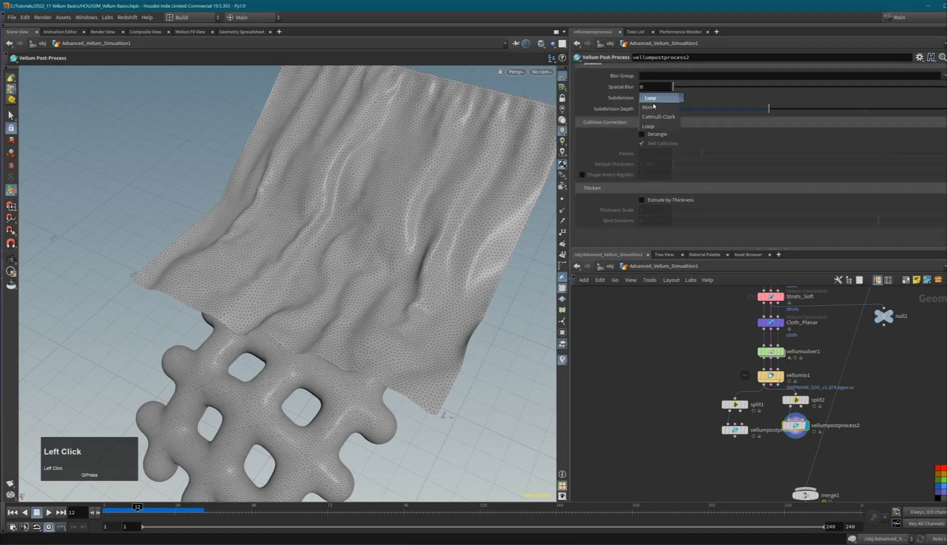
pyautogui.click(656, 115)
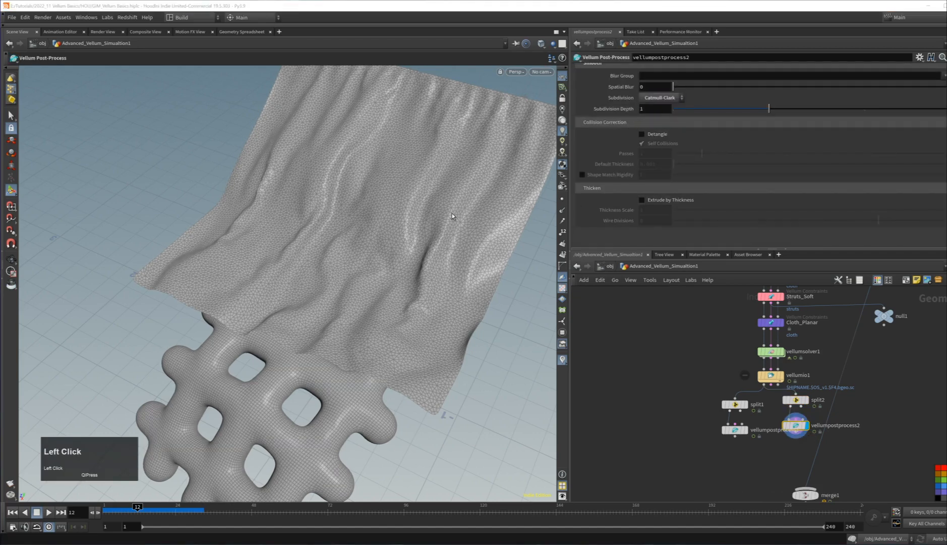
pyautogui.click(801, 429)
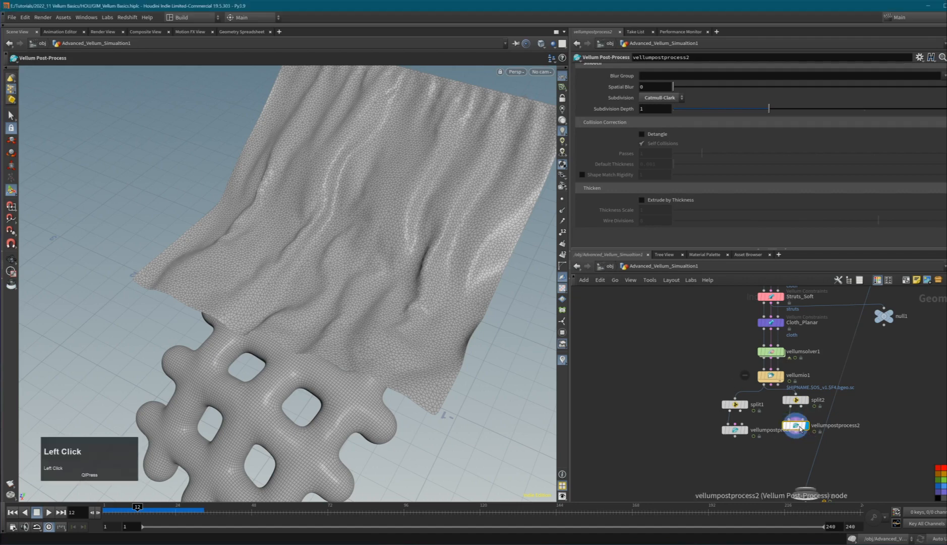
# Step: Remove Cloth from split2's group so only SoftBody is left, and inspect the vellumpostprocess2 result
pyautogui.click(803, 400)
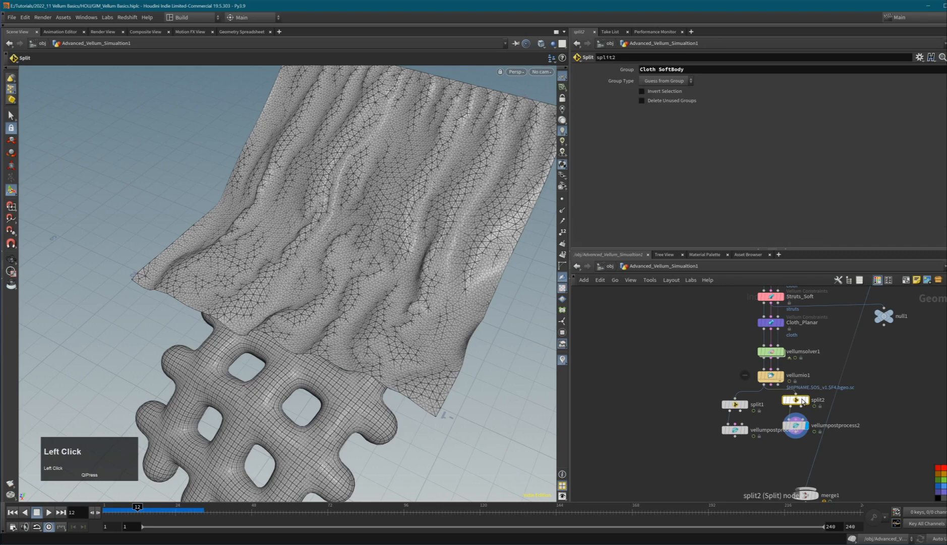
pyautogui.moveTo(659, 69); pyautogui.dragTo(626, 80)
pyautogui.press('BackSpace')
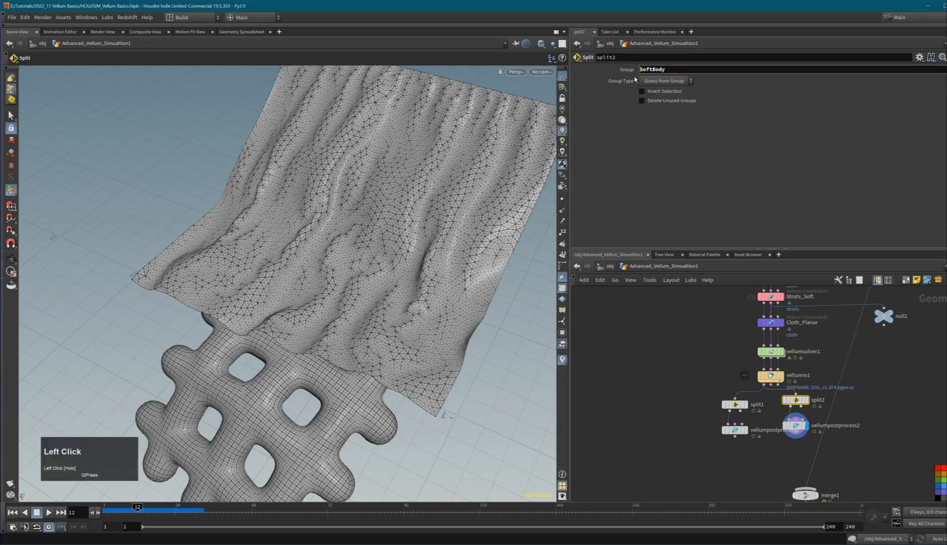
pyautogui.click(624, 120)
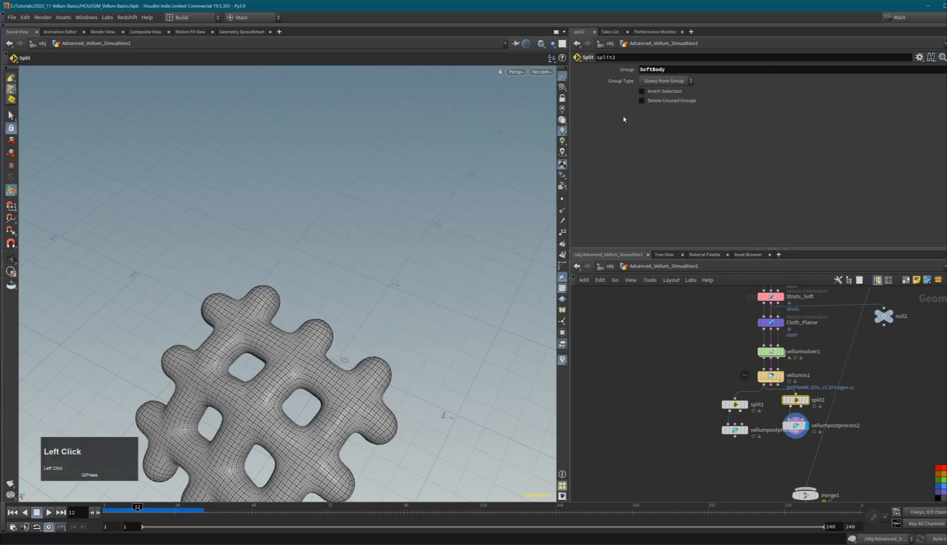
pyautogui.click(805, 426)
pyautogui.press('alt')
pyautogui.keyDown('alt'); pyautogui.moveTo(310, 345); pyautogui.dragTo(318, 263, button='middle'); pyautogui.keyUp('alt')
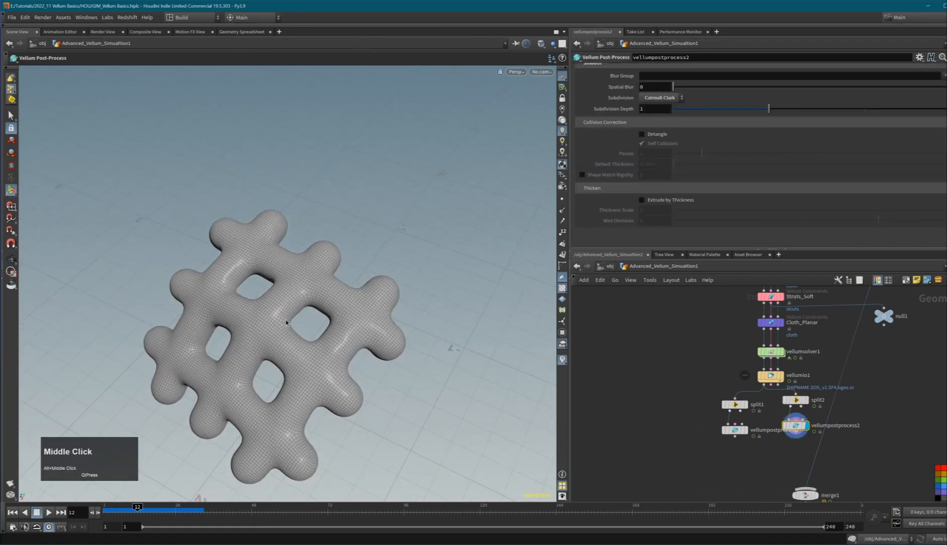
pyautogui.keyDown('alt'); pyautogui.moveTo(348, 307); pyautogui.dragTo(259, 273, button='right'); pyautogui.keyUp('alt')
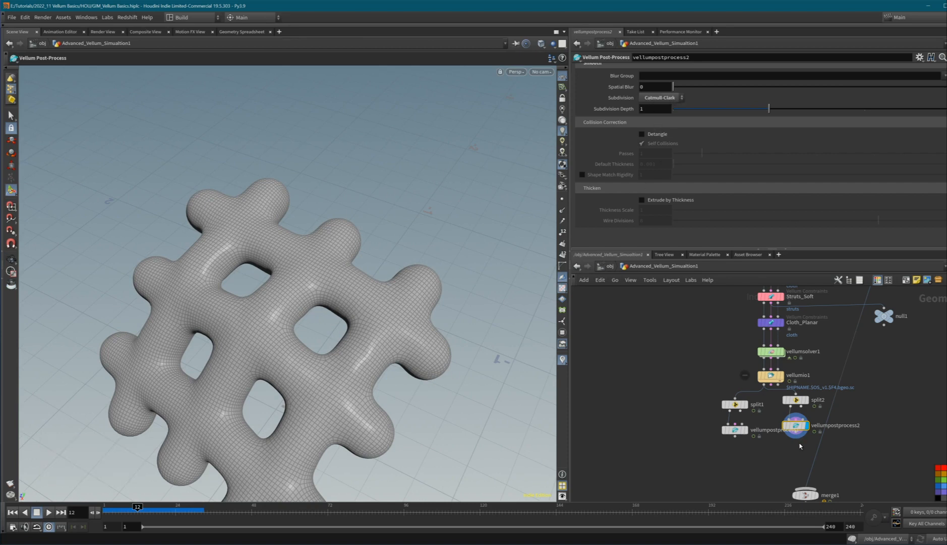
# Step: Connect vellumpostprocess2 and vellumpostprocess1 to merge1 and display the combined result with the torus
pyautogui.moveTo(798, 436); pyautogui.dragTo(806, 489)
pyautogui.moveTo(736, 440); pyautogui.dragTo(805, 488)
pyautogui.click(814, 494)
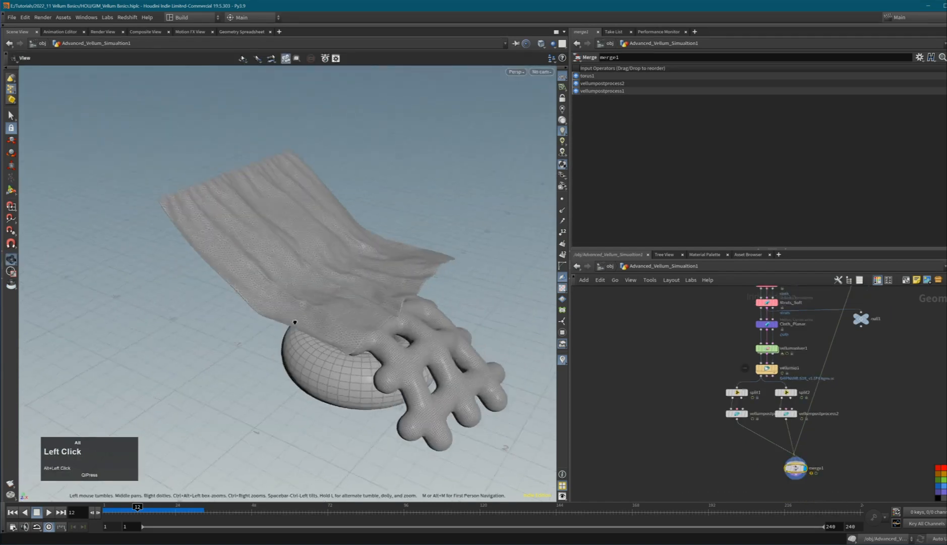
# Step: Examine the merged cloth, soft body and torus from several angles and up close
pyautogui.keyDown('alt'); pyautogui.moveTo(294, 321); pyautogui.dragTo(324, 313); pyautogui.keyUp('alt')
pyautogui.keyDown('alt'); pyautogui.moveTo(324, 313); pyautogui.dragTo(287, 292, button='middle'); pyautogui.keyUp('alt')
pyautogui.keyDown('alt'); pyautogui.moveTo(293, 295); pyautogui.dragTo(330, 289); pyautogui.keyUp('alt')
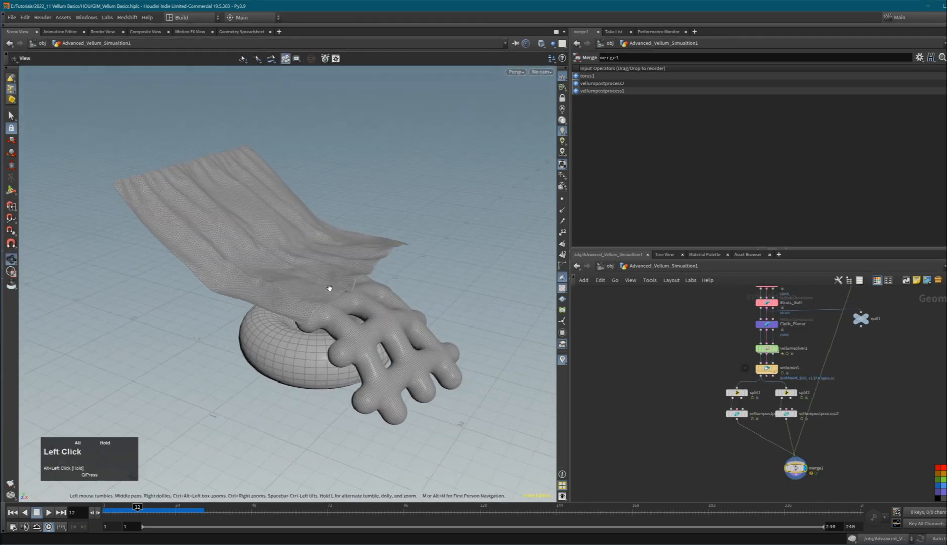
pyautogui.keyDown('alt'); pyautogui.moveTo(247, 212); pyautogui.dragTo(262, 182); pyautogui.keyUp('alt')
pyautogui.keyDown('alt'); pyautogui.moveTo(207, 195); pyautogui.dragTo(233, 228); pyautogui.keyUp('alt')
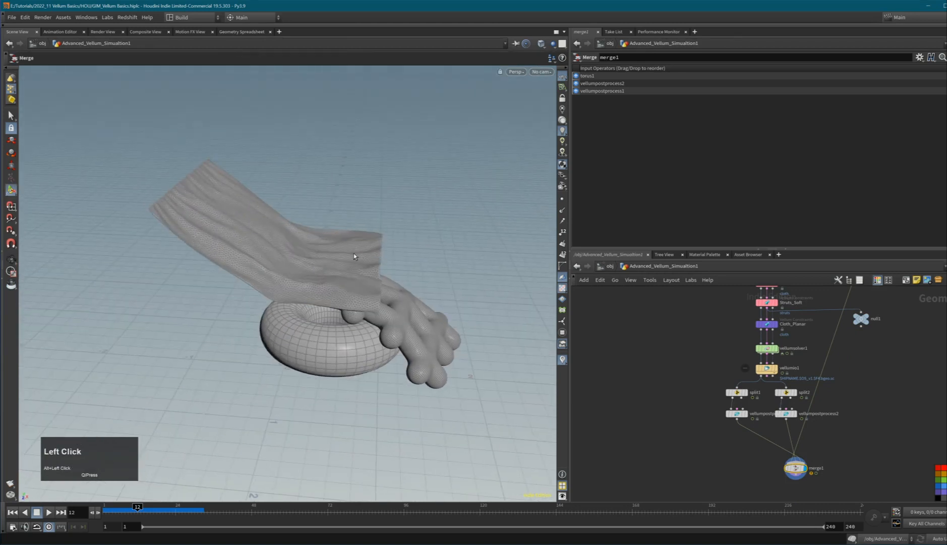
pyautogui.keyDown('alt'); pyautogui.moveTo(332, 262); pyautogui.dragTo(414, 357); pyautogui.keyUp('alt')
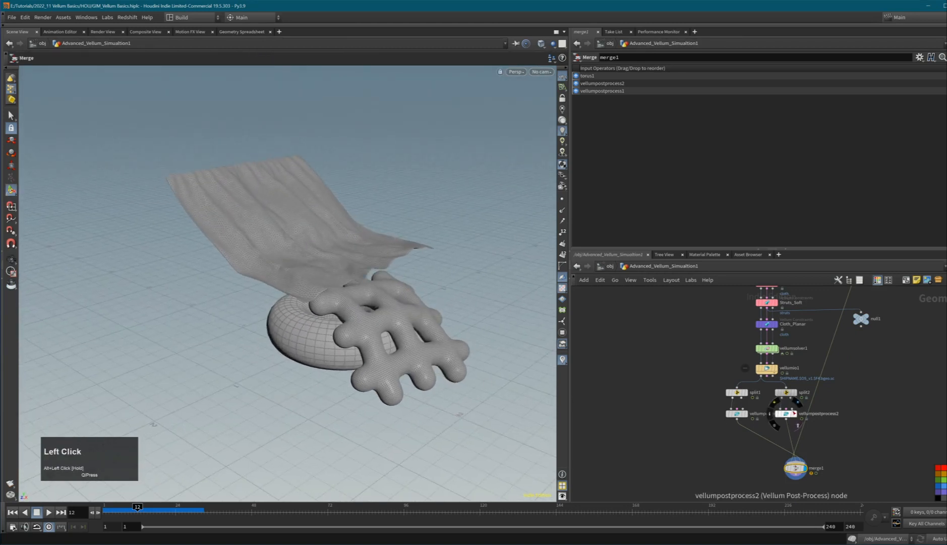
pyautogui.keyDown('alt'); pyautogui.moveTo(388, 324); pyautogui.dragTo(323, 327, button='middle'); pyautogui.keyUp('alt')
pyautogui.keyDown('alt'); pyautogui.moveTo(331, 322); pyautogui.dragTo(376, 319, button='right'); pyautogui.keyUp('alt')
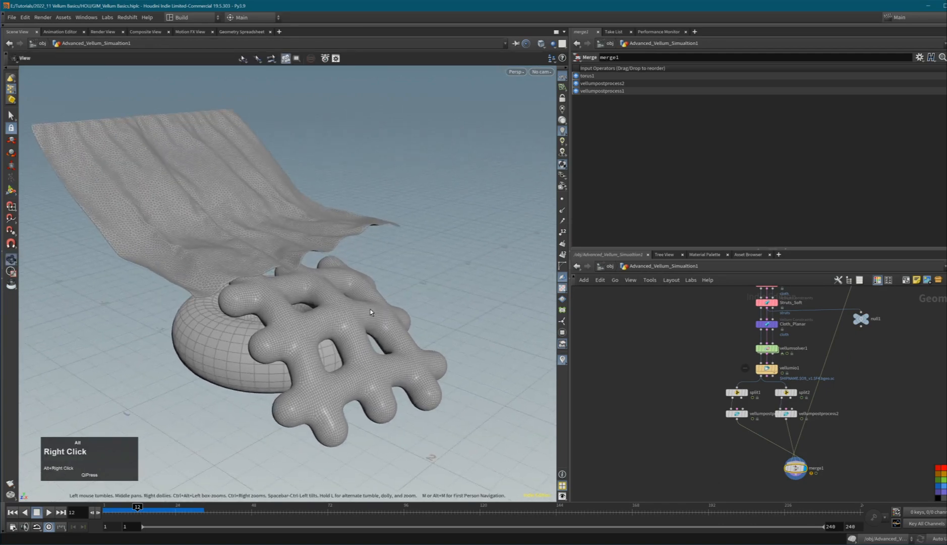
pyautogui.keyDown('alt'); pyautogui.moveTo(376, 319); pyautogui.dragTo(331, 317); pyautogui.keyUp('alt')
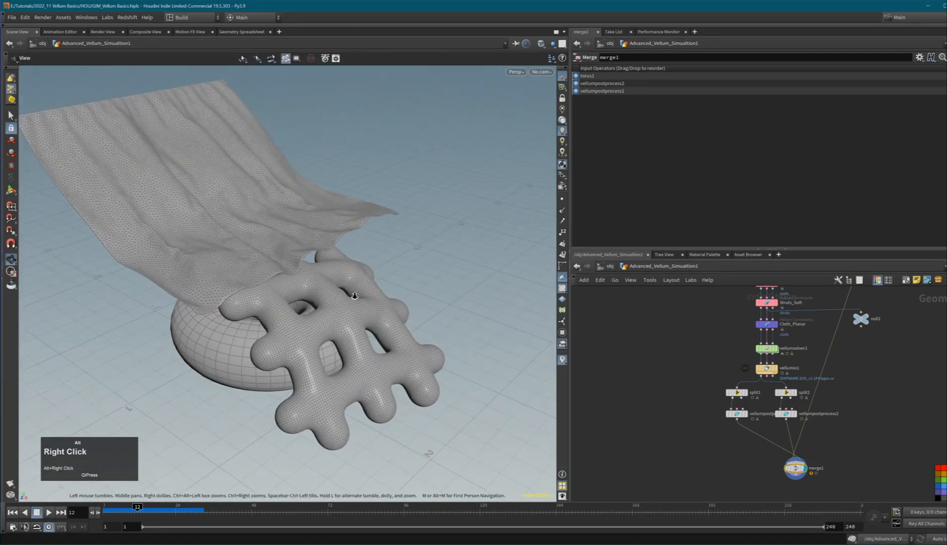
pyautogui.keyDown('alt'); pyautogui.moveTo(330, 317); pyautogui.dragTo(301, 318, button='right'); pyautogui.keyUp('alt')
pyautogui.keyDown('alt'); pyautogui.moveTo(301, 318); pyautogui.dragTo(327, 316, button='middle'); pyautogui.keyUp('alt')
# Step: Reorder merge1's inputs to vellumpostprocess1, vellumpostprocess2, torus1, and place merge1 below the vellumpostprocess2 branch
pyautogui.moveTo(798, 468); pyautogui.dragTo(768, 471)
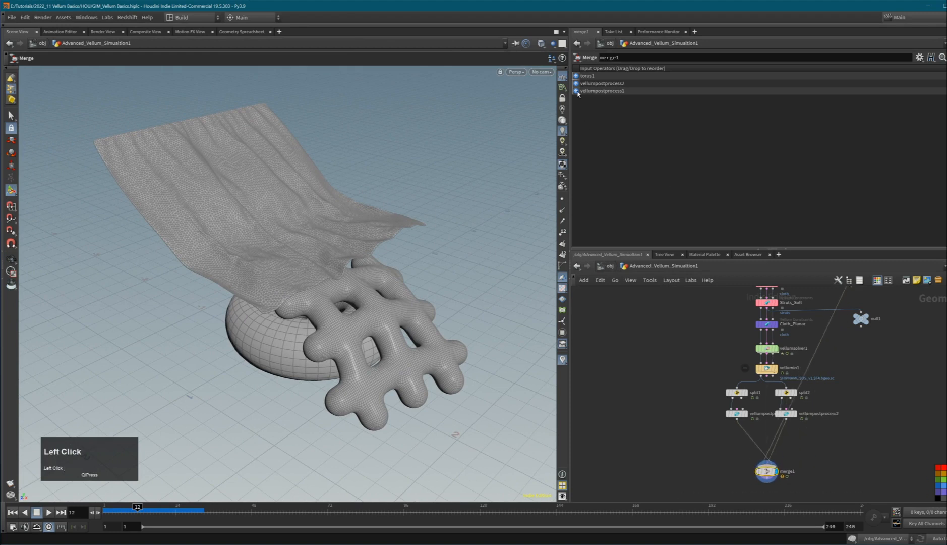
pyautogui.moveTo(579, 92); pyautogui.dragTo(578, 83)
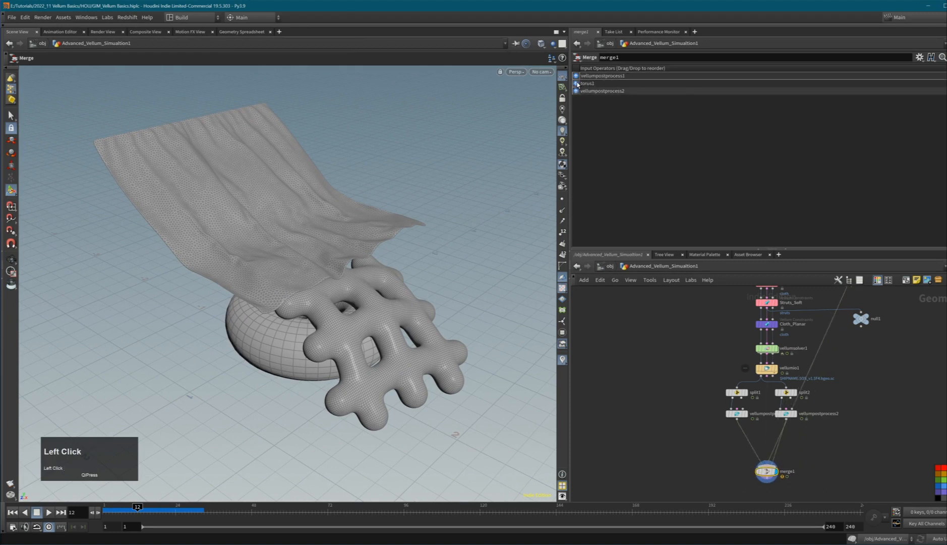
pyautogui.moveTo(774, 471); pyautogui.dragTo(796, 475)
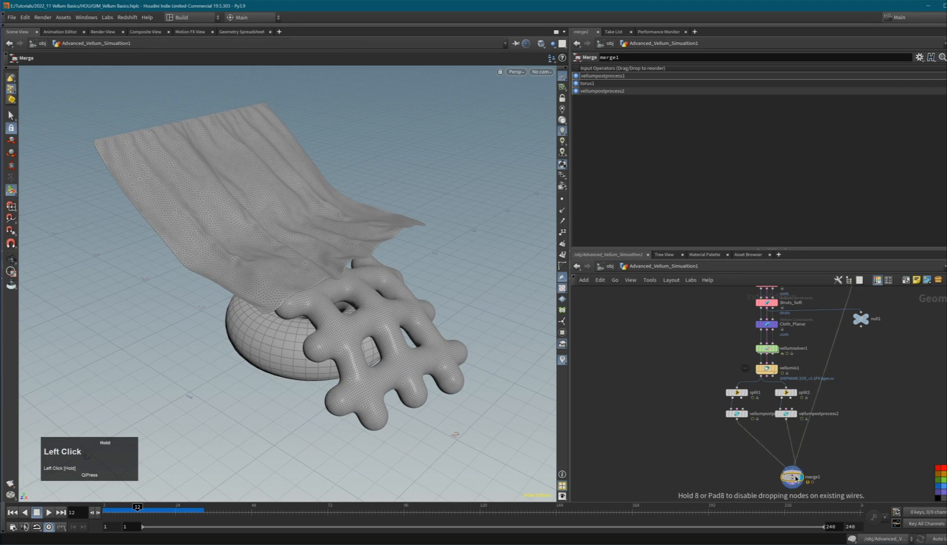
pyautogui.moveTo(580, 92); pyautogui.dragTo(579, 84)
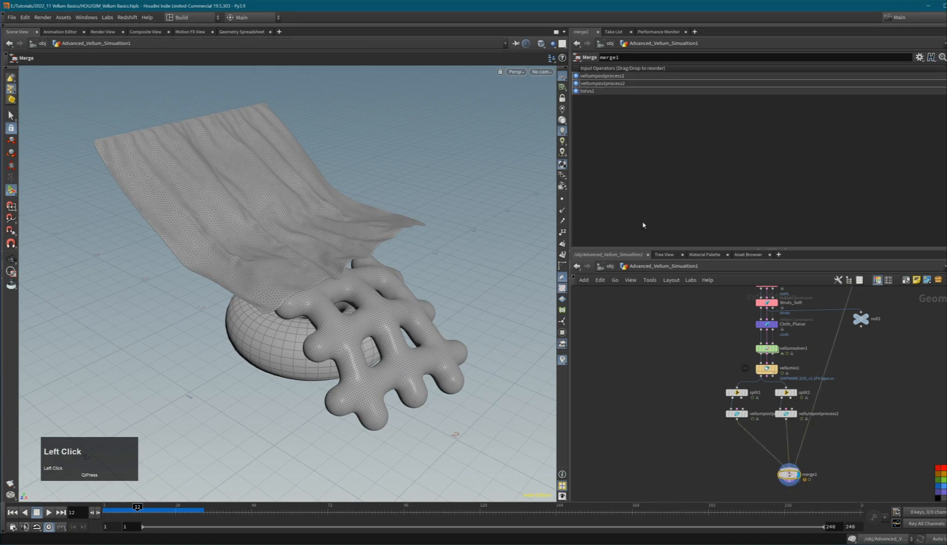
pyautogui.moveTo(791, 476); pyautogui.dragTo(788, 468)
# Step: Return to the object level and hide both Basic_Vellum_Simualtion and Advanced_Vellum_Simualtion1
pyautogui.scroll(-3, 808, 434)
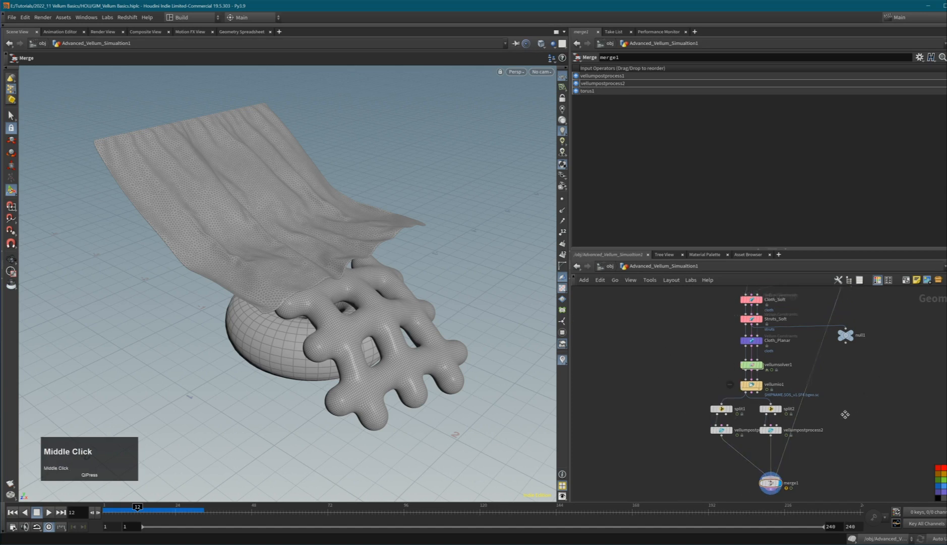
pyautogui.moveTo(700, 360); pyautogui.dragTo(674, 359, button='middle')
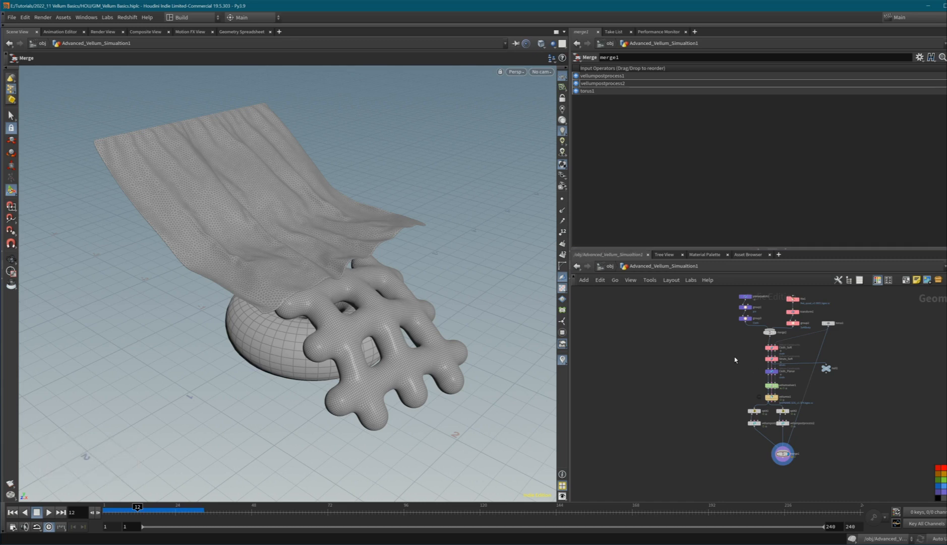
pyautogui.moveTo(753, 374); pyautogui.dragTo(734, 381, button='middle')
pyautogui.click(858, 402)
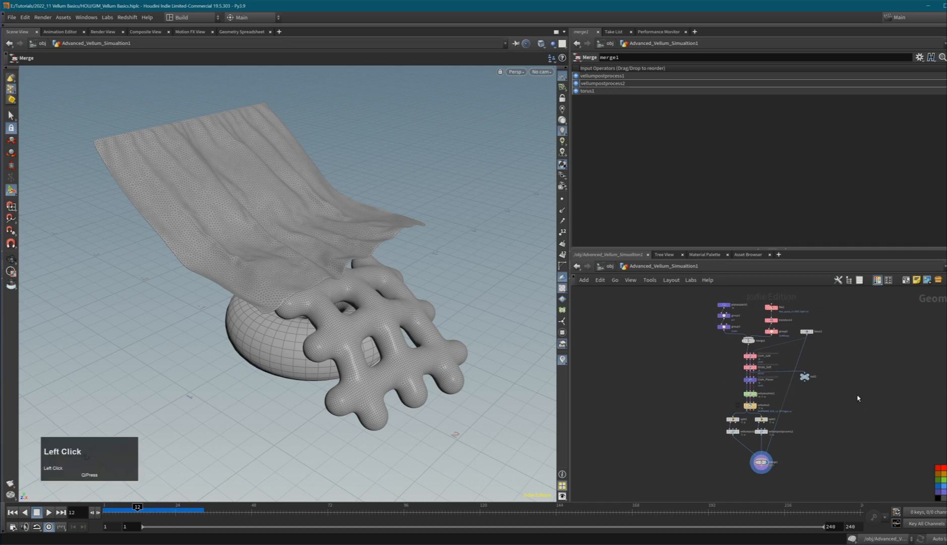
pyautogui.press('u')
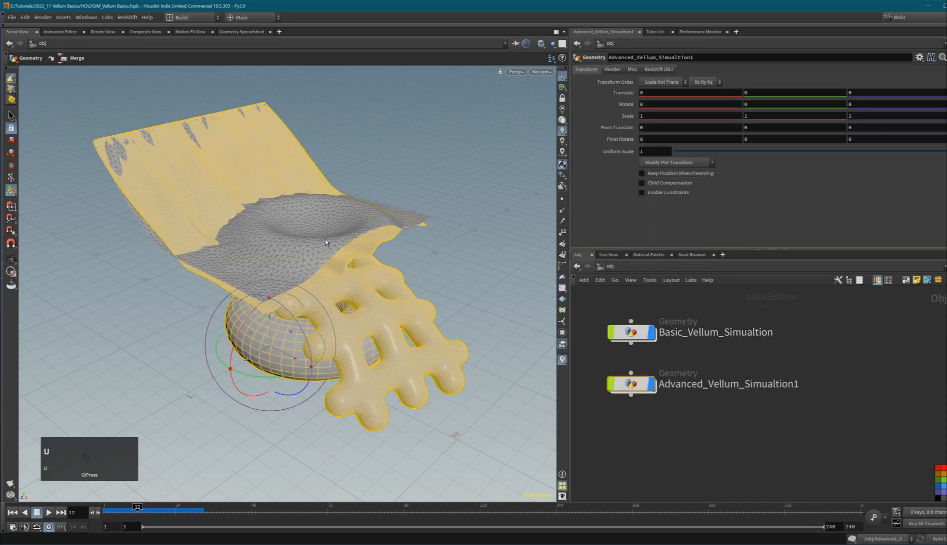
pyautogui.click(646, 338)
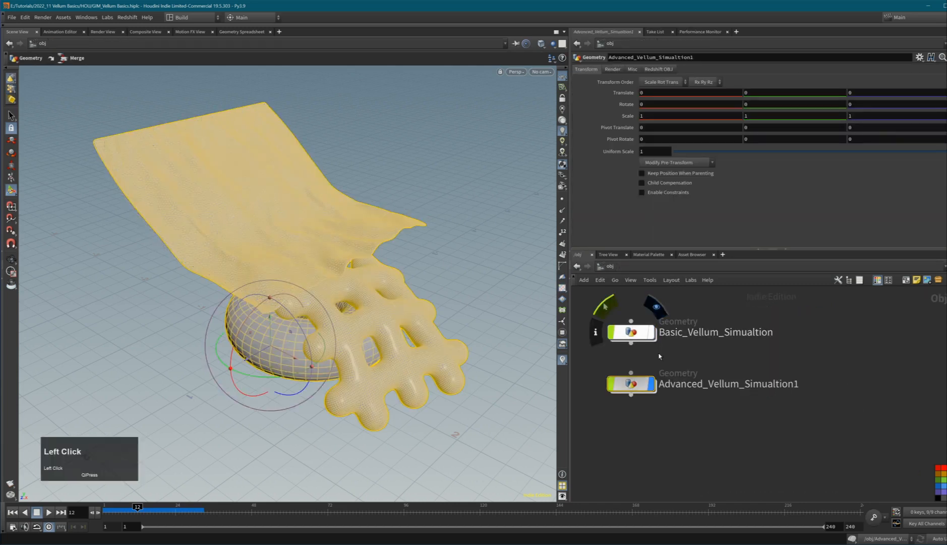
pyautogui.click(650, 384)
# Step: Create a new Geometry object beside the two simulation objects and name it Source_Object
pyautogui.moveTo(771, 361); pyautogui.dragTo(732, 363, button='middle')
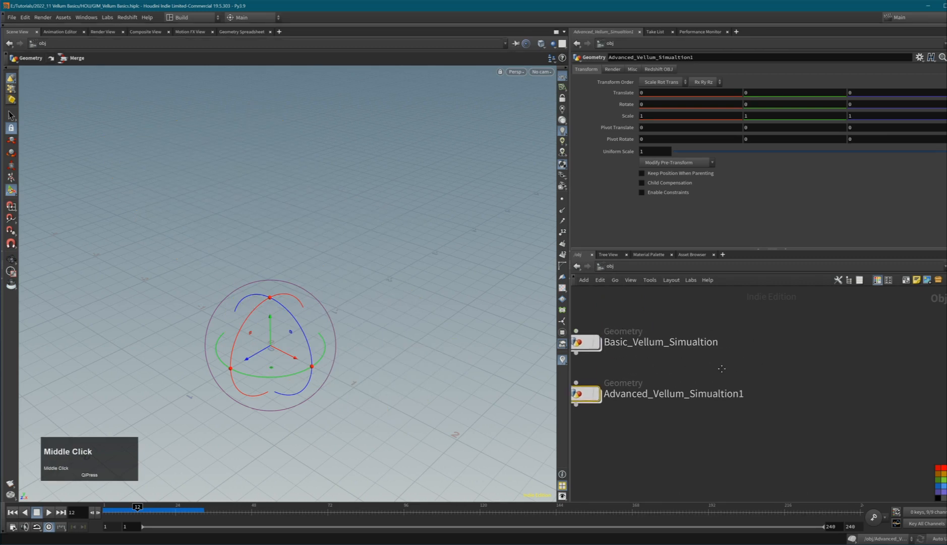
pyautogui.scroll(-3, 721, 370)
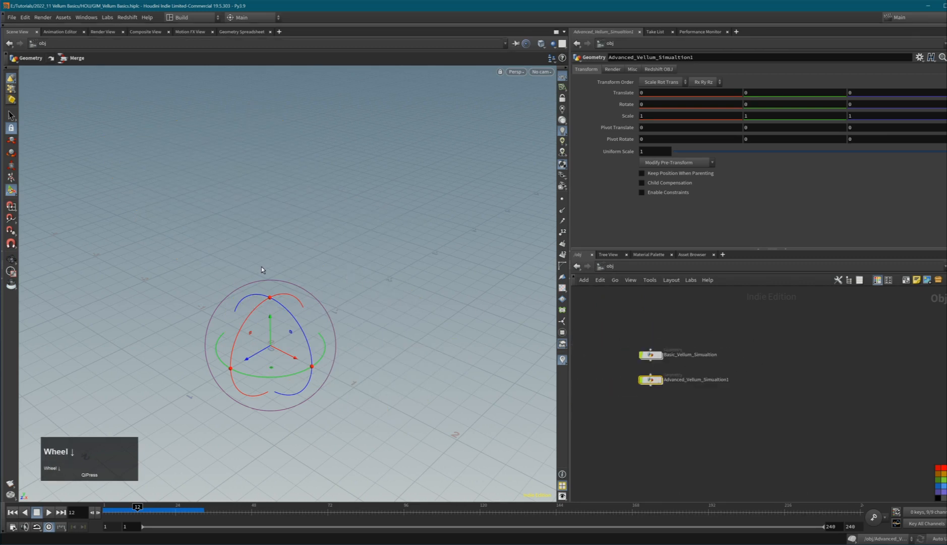
pyautogui.moveTo(795, 349); pyautogui.dragTo(776, 355, button='middle')
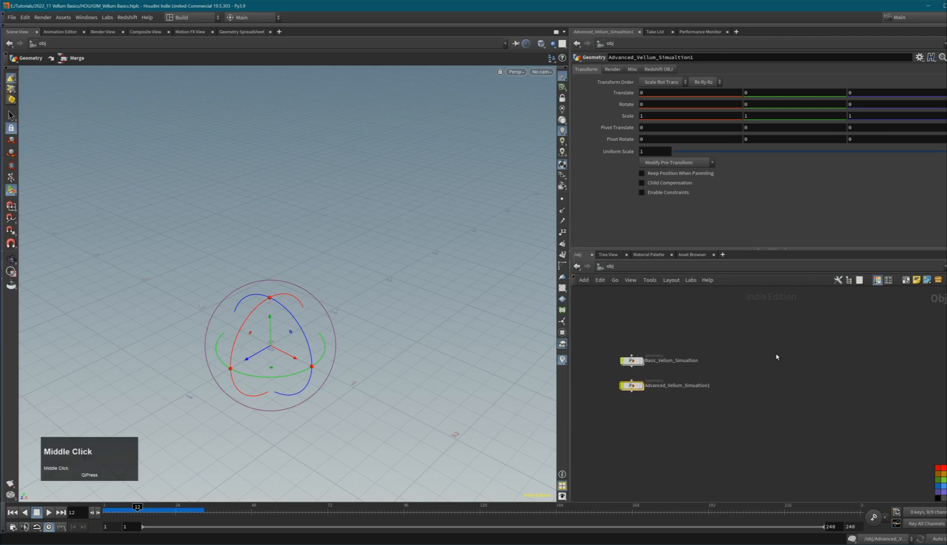
pyautogui.click(786, 364)
pyautogui.press('Tab')
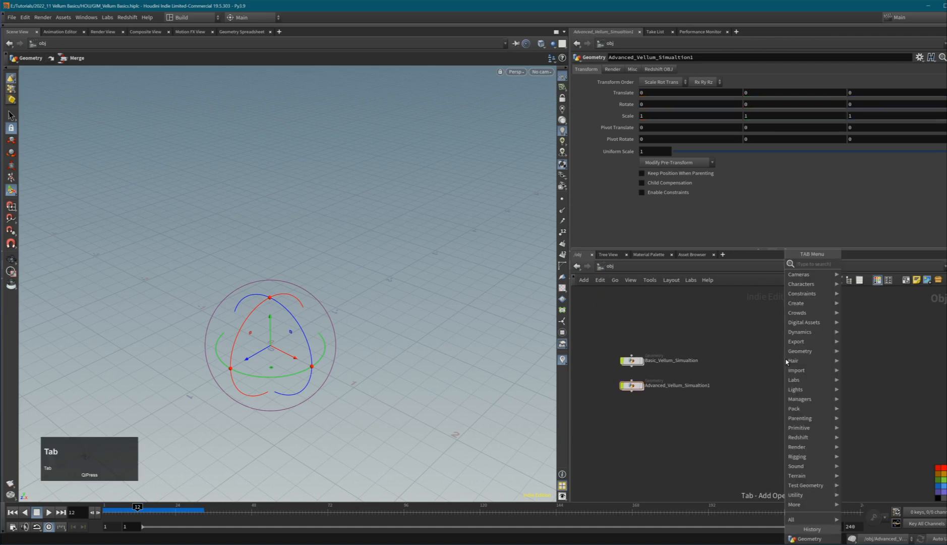
pyautogui.write('geo')
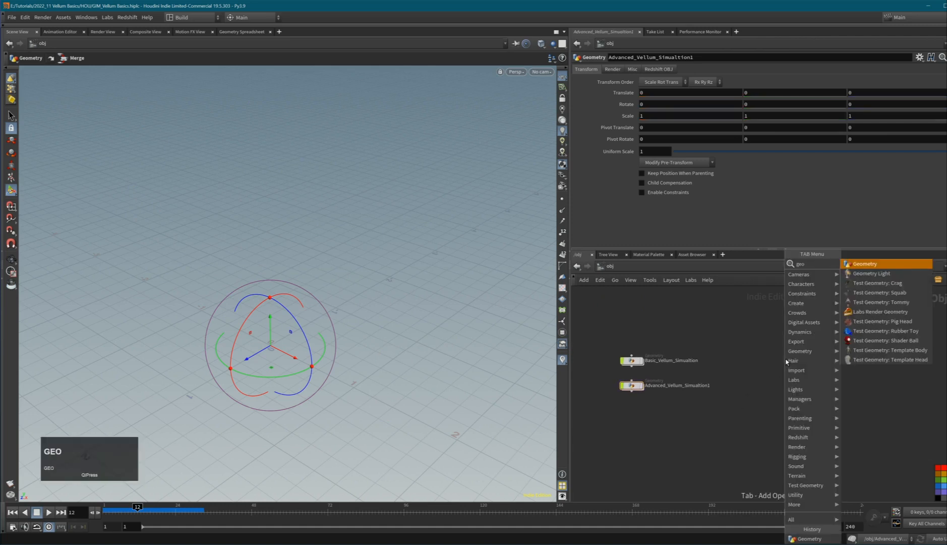
pyautogui.click(868, 263)
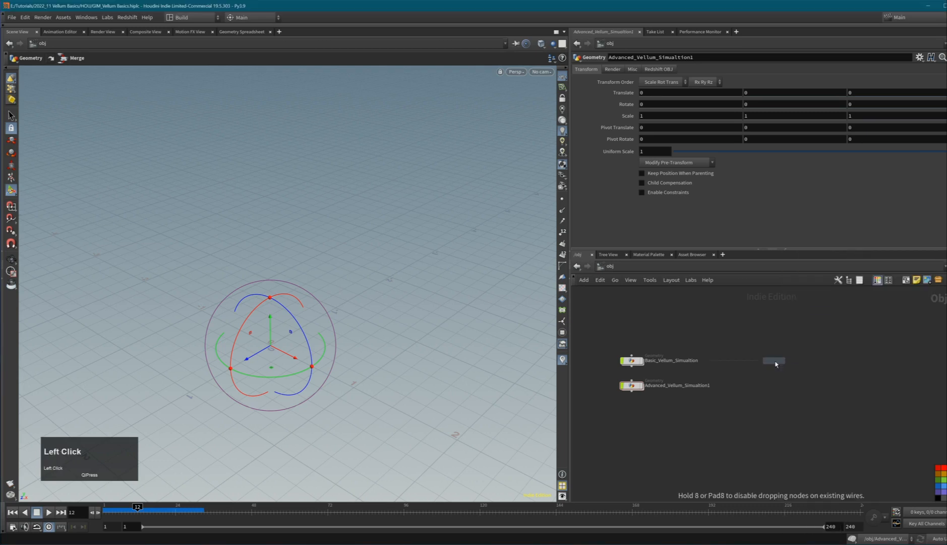
pyautogui.click(775, 361)
pyautogui.doubleClick(795, 361)
pyautogui.moveTo(781, 365)
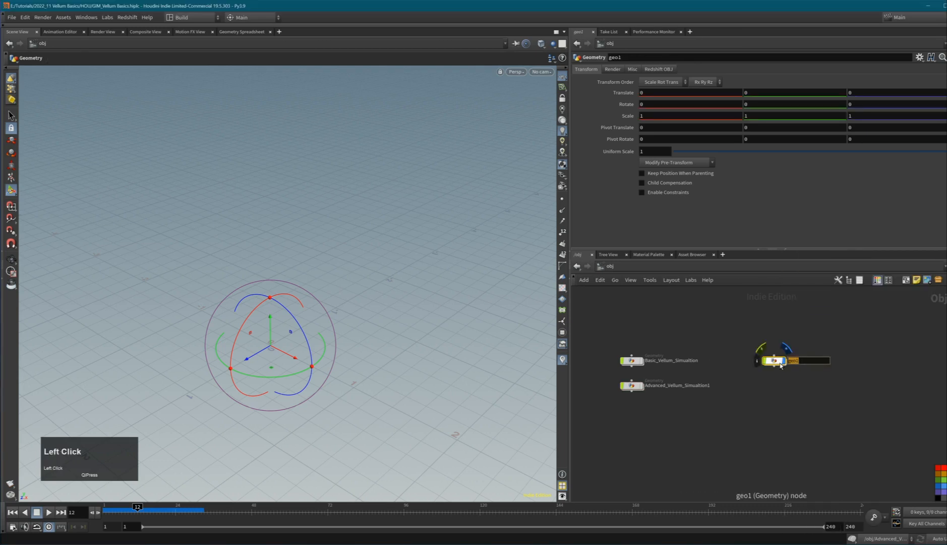
pyautogui.write('Source_Object')
pyautogui.press('Return')
# Step: Add a File node inside Source_Object
pyautogui.doubleClick(775, 361)
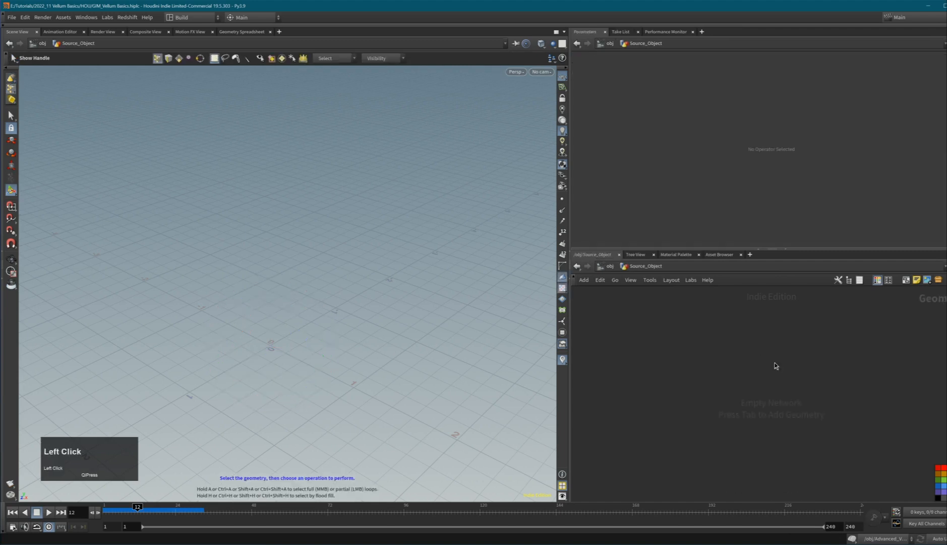
pyautogui.press('Tab')
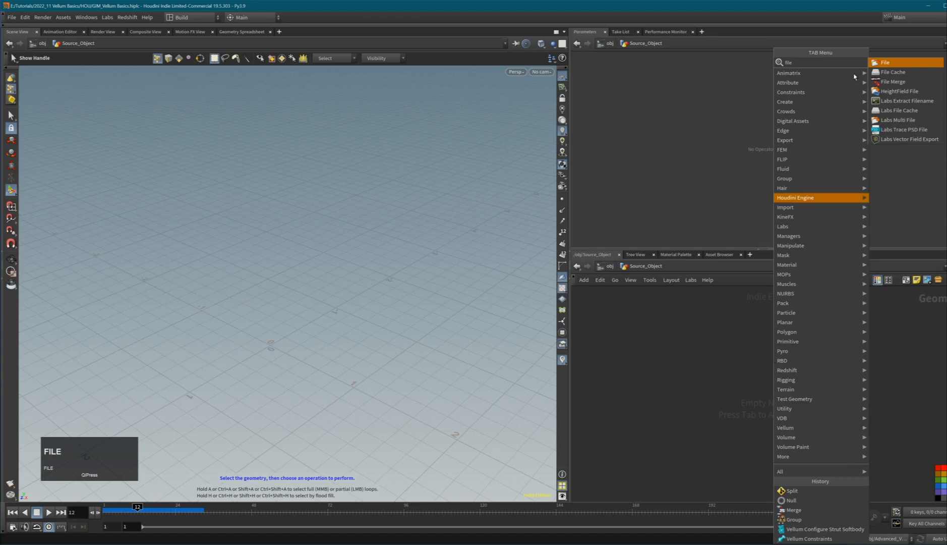
pyautogui.click(756, 320)
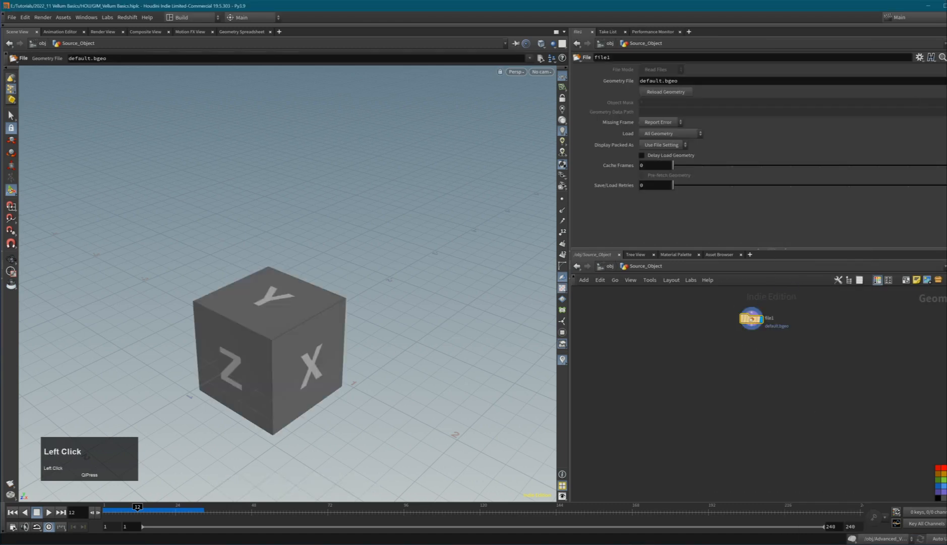
# Step: Load Bubble_1_quad_v1.0001.bgeo.sc from the Bubble_1_quad folder into the File node and view the bubble model
pyautogui.click(541, 58)
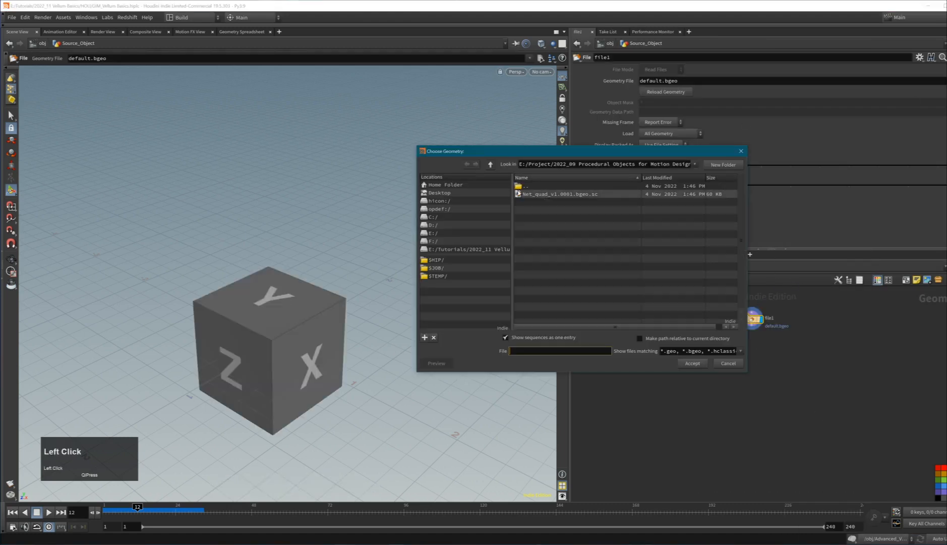
pyautogui.click(491, 164)
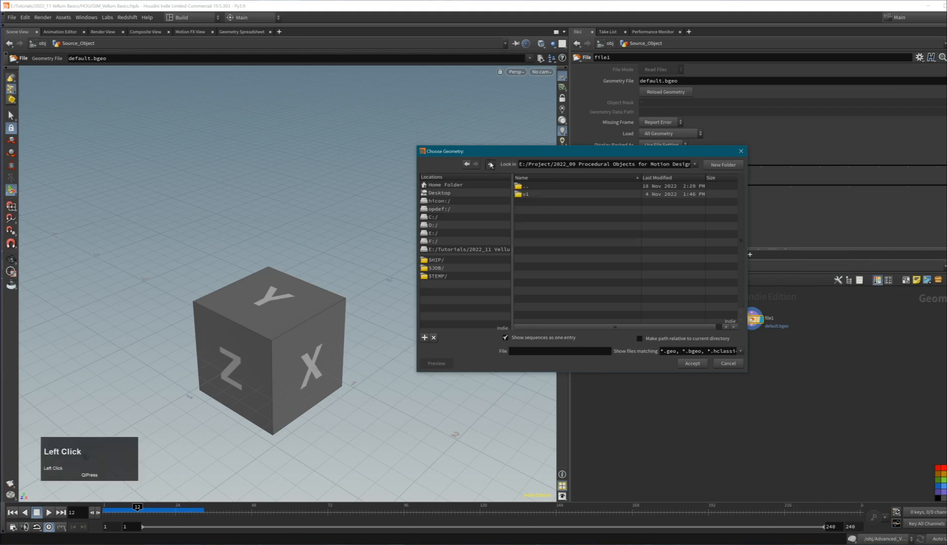
pyautogui.scroll(-3, 559, 267)
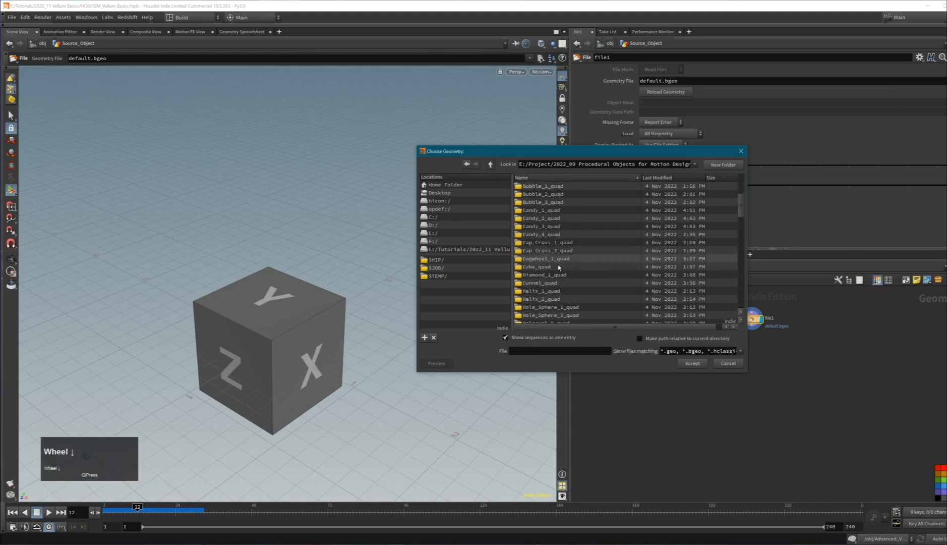
pyautogui.scroll(2, 558, 266)
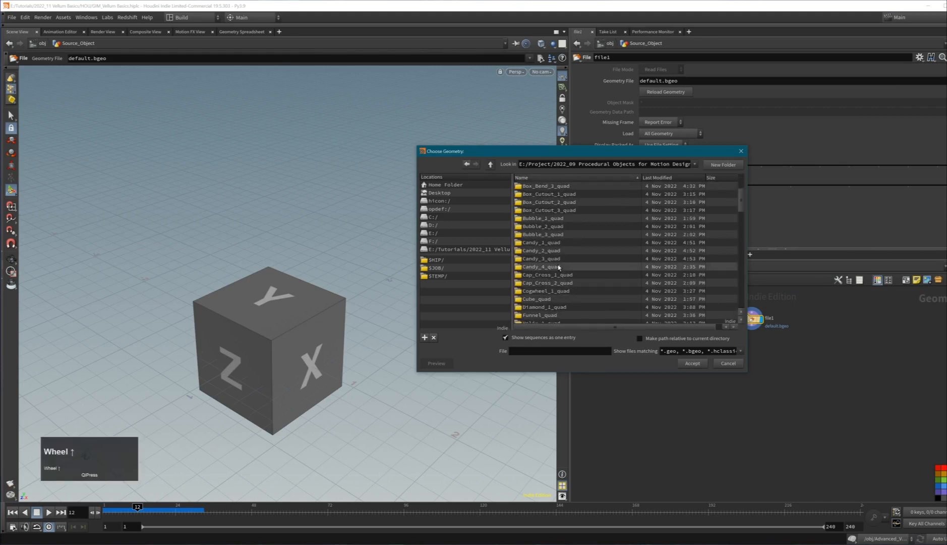
pyautogui.doubleClick(544, 223)
pyautogui.click(542, 195)
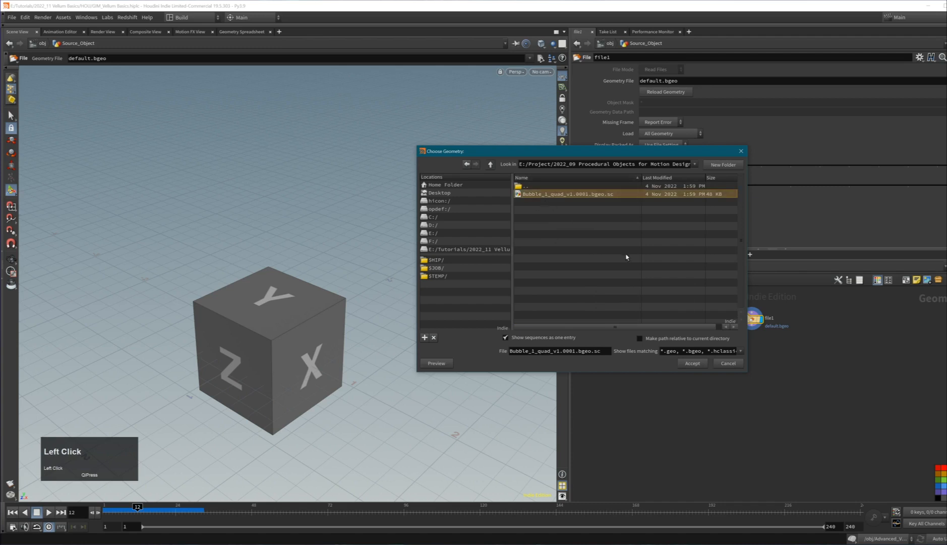
pyautogui.click(692, 363)
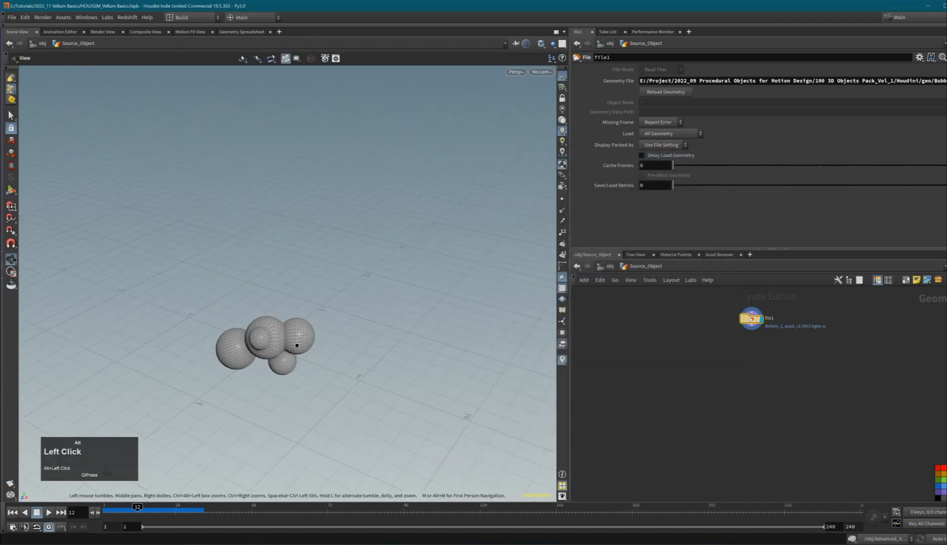
pyautogui.keyDown('alt'); pyautogui.moveTo(297, 332); pyautogui.dragTo(276, 310, button='middle'); pyautogui.keyUp('alt')
pyautogui.moveTo(275, 309)
pyautogui.keyDown('alt'); pyautogui.mouseDown()
pyautogui.moveTo(216, 315)
pyautogui.moveTo(191, 252)
pyautogui.moveTo(277, 291)
pyautogui.mouseUp(); pyautogui.keyUp('alt')
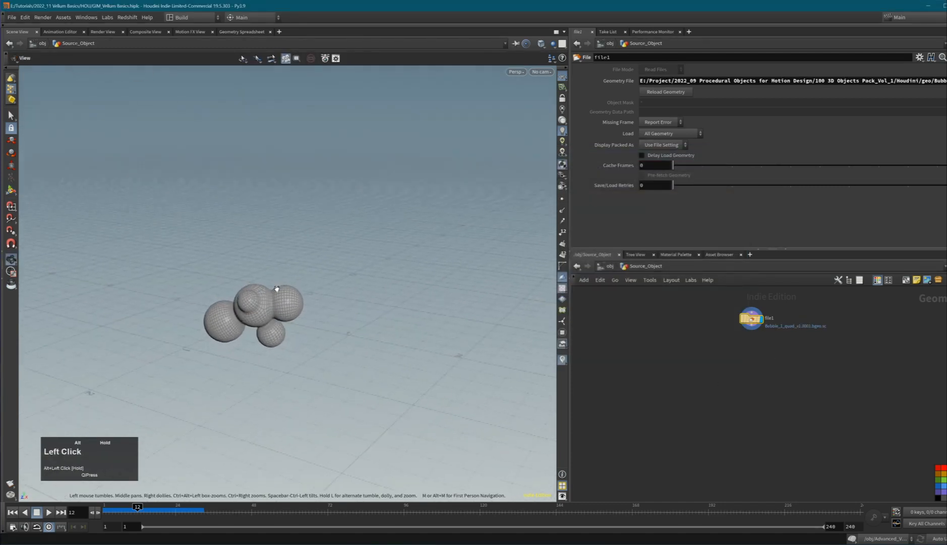
pyautogui.keyDown('alt'); pyautogui.moveTo(277, 292); pyautogui.dragTo(264, 310, button='right'); pyautogui.keyUp('alt')
pyautogui.keyDown('alt'); pyautogui.moveTo(264, 310); pyautogui.dragTo(345, 290, button='middle'); pyautogui.keyUp('alt')
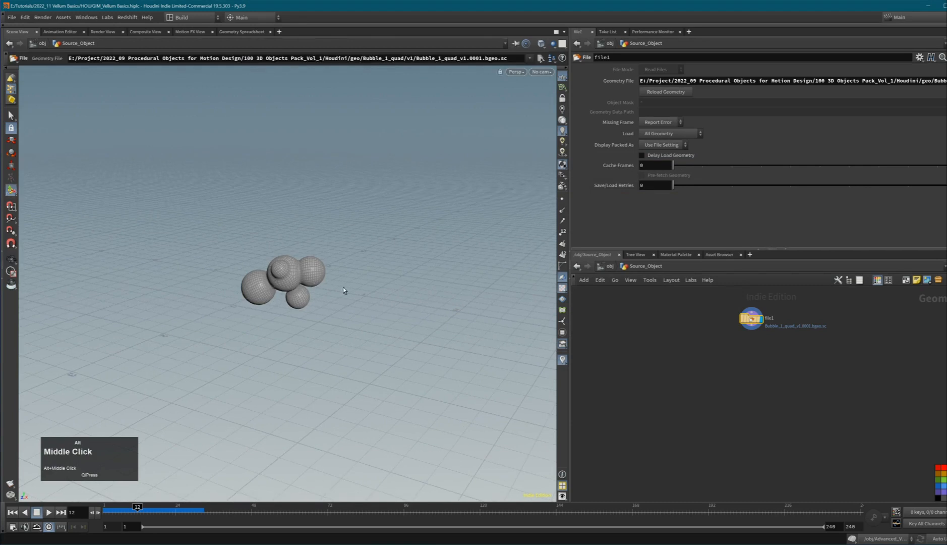
# Step: Add a Null node connected beneath file1
pyautogui.moveTo(746, 324); pyautogui.dragTo(747, 326)
pyautogui.click(752, 333)
pyautogui.press('Tab')
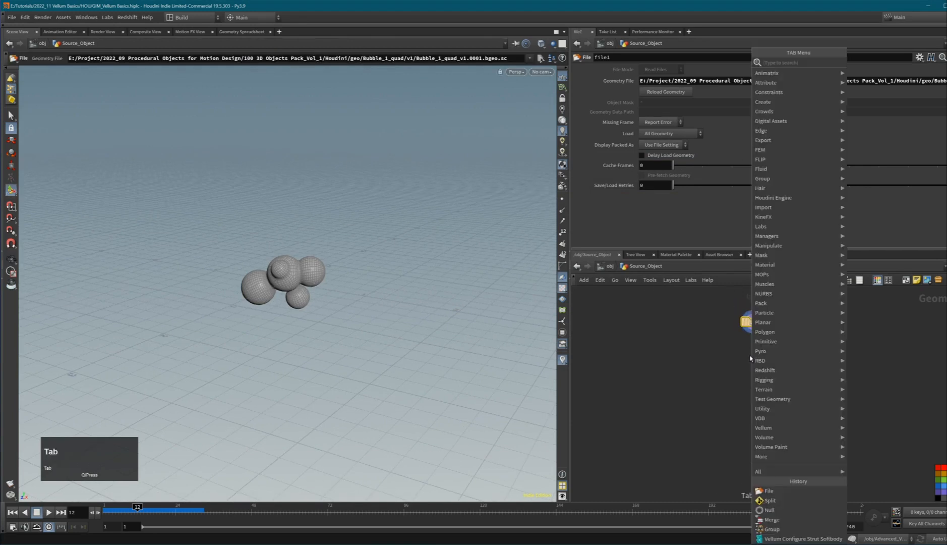
pyautogui.write('null')
pyautogui.press('Return')
pyautogui.press('Return')
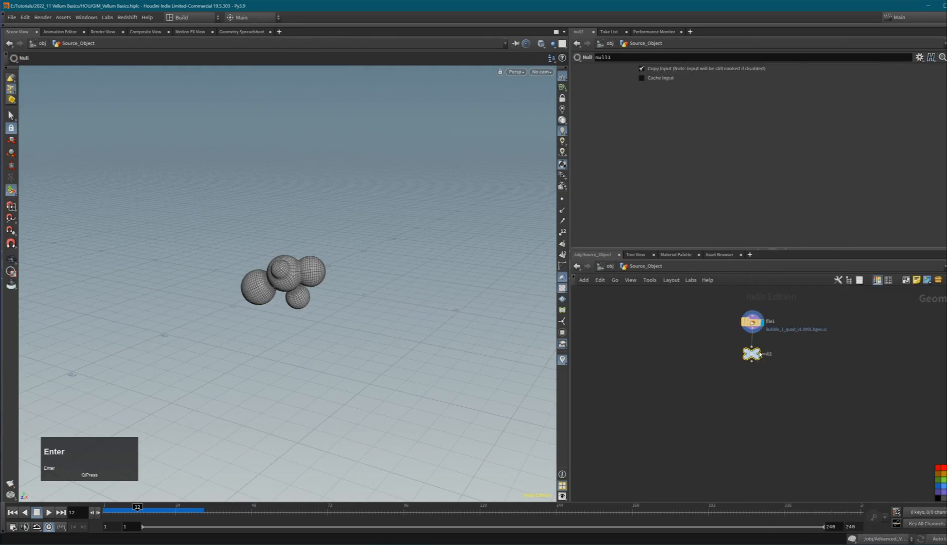
# Step: Rename the Null node OUT_SOURCE
pyautogui.click(774, 356)
pyautogui.write('OUT ')
pyautogui.write('SOURCE')
pyautogui.click(747, 372)
pyautogui.click(752, 361)
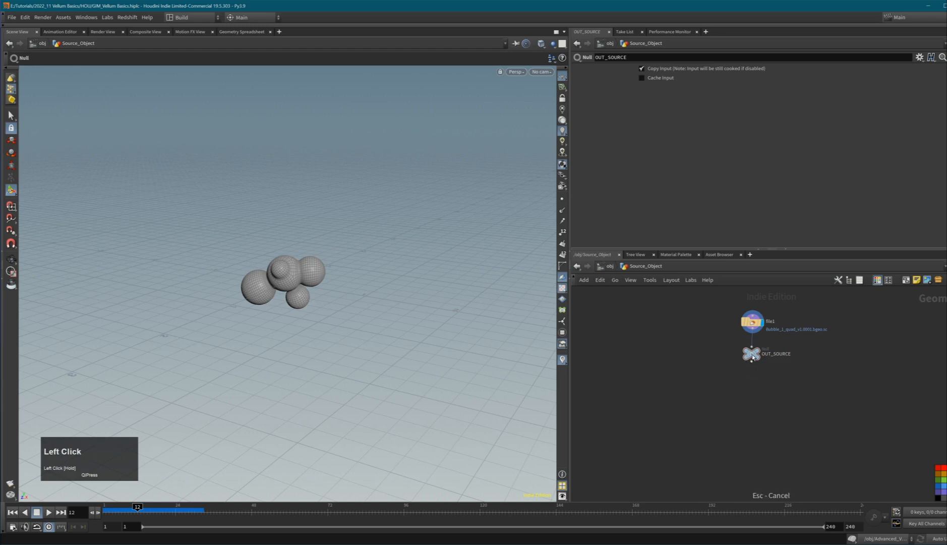
# Step: Add a Vellum Configure Balloon setup and place its cloth and pressure nodes between file1 and OUT_SOURCE
pyautogui.moveTo(753, 357); pyautogui.dragTo(755, 411)
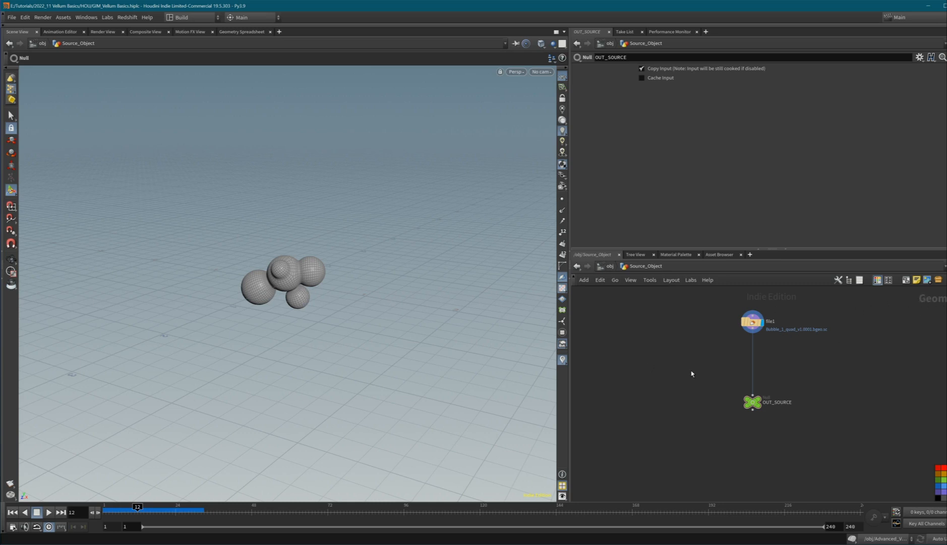
pyautogui.click(723, 361)
pyautogui.press('Tab')
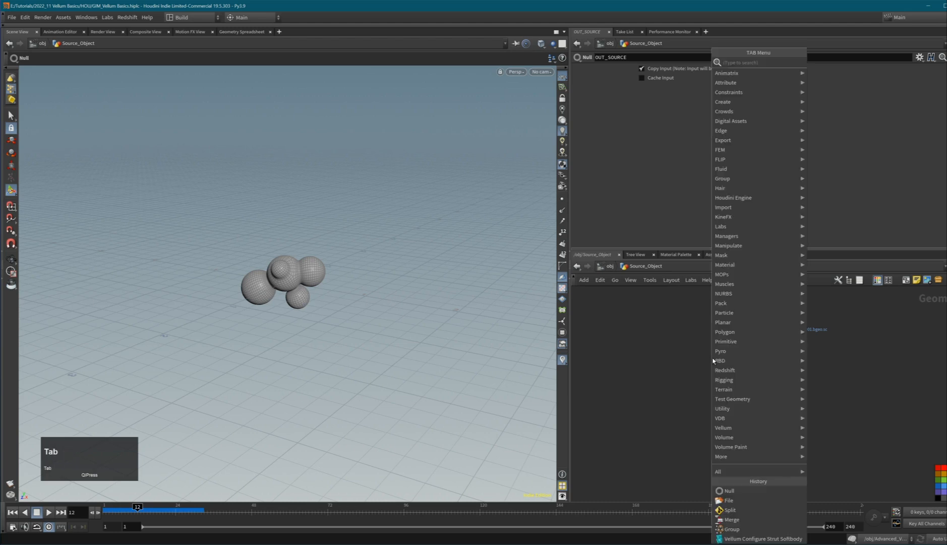
pyautogui.write('vel con')
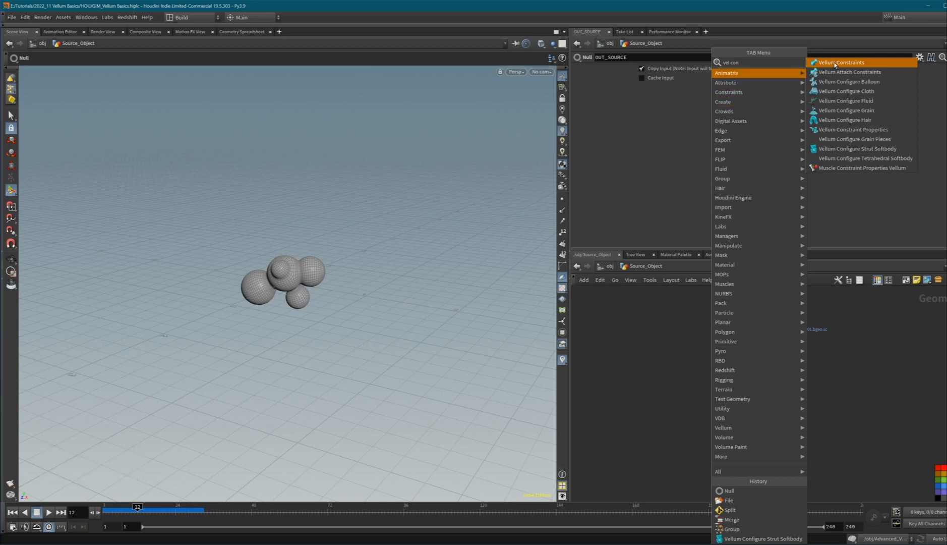
pyautogui.click(844, 82)
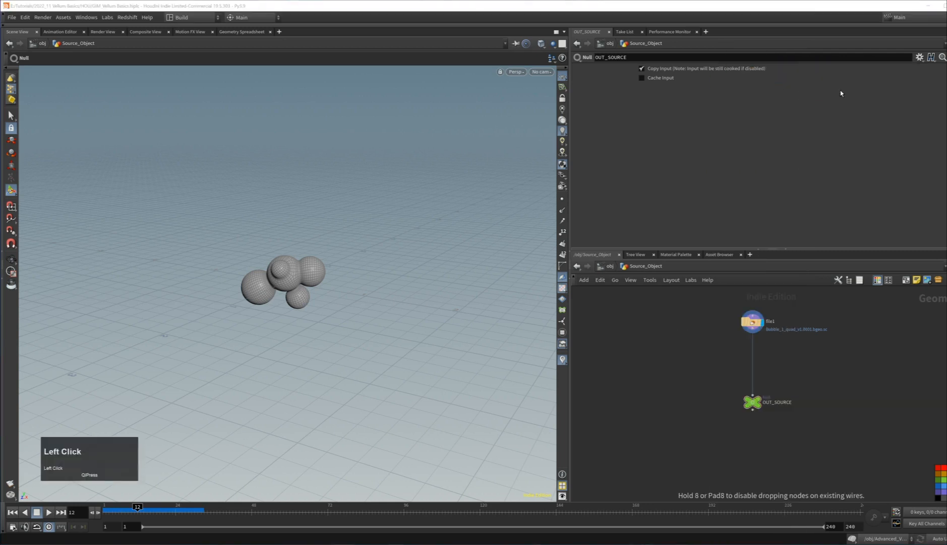
pyautogui.click(777, 353)
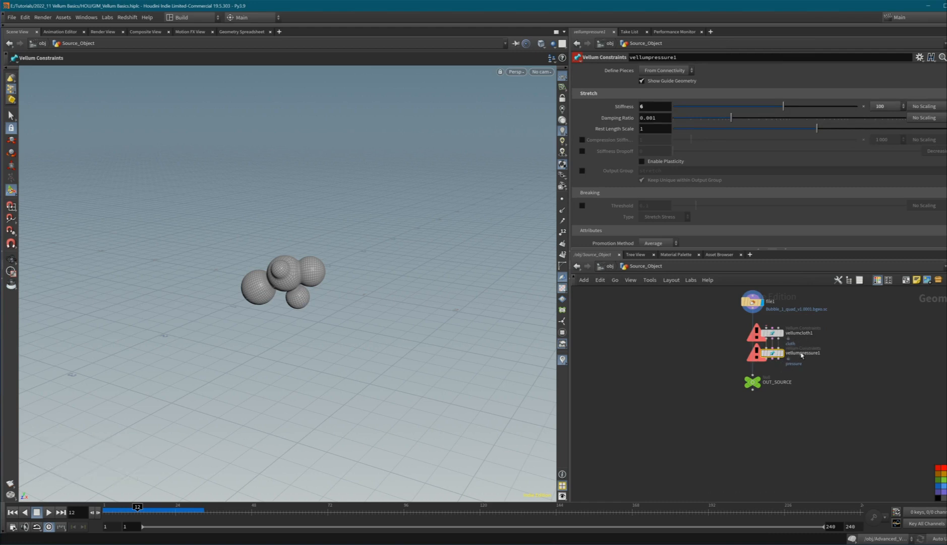
pyautogui.moveTo(842, 325); pyautogui.dragTo(752, 333)
# Step: Check the vellumpressure1 constraints on the bubble model and set the display to OUT_SOURCE
pyautogui.keyDown('alt'); pyautogui.moveTo(303, 281); pyautogui.dragTo(284, 285, button='right'); pyautogui.keyUp('alt')
pyautogui.moveTo(284, 286)
pyautogui.keyDown('alt'); pyautogui.mouseDown()
pyautogui.moveTo(273, 269)
pyautogui.moveTo(282, 282)
pyautogui.mouseUp(); pyautogui.keyUp('alt')
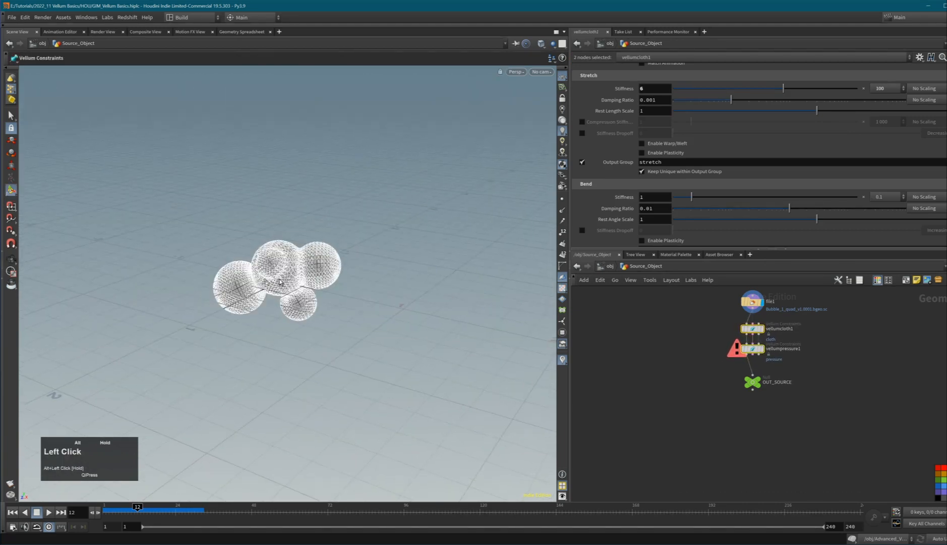
pyautogui.keyDown('alt'); pyautogui.moveTo(283, 283); pyautogui.dragTo(302, 278, button='middle'); pyautogui.keyUp('alt')
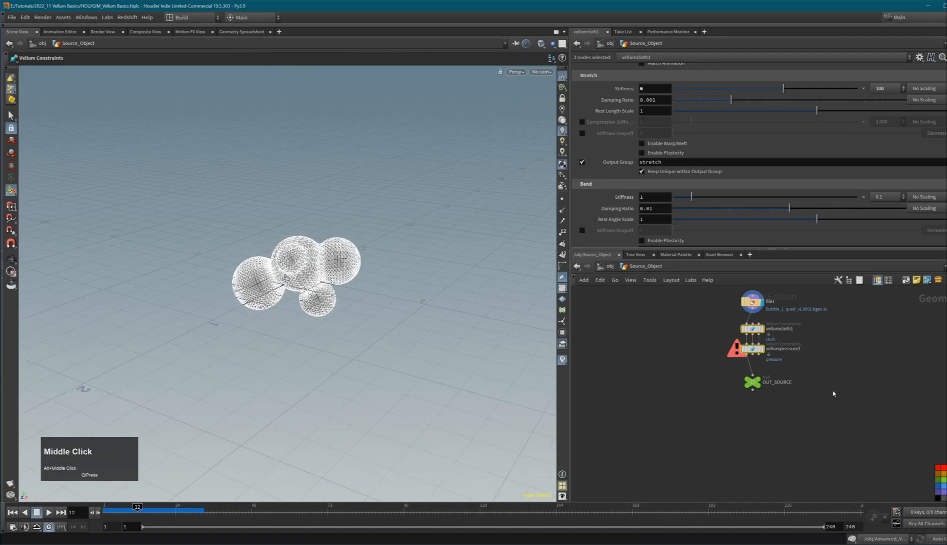
pyautogui.click(834, 394)
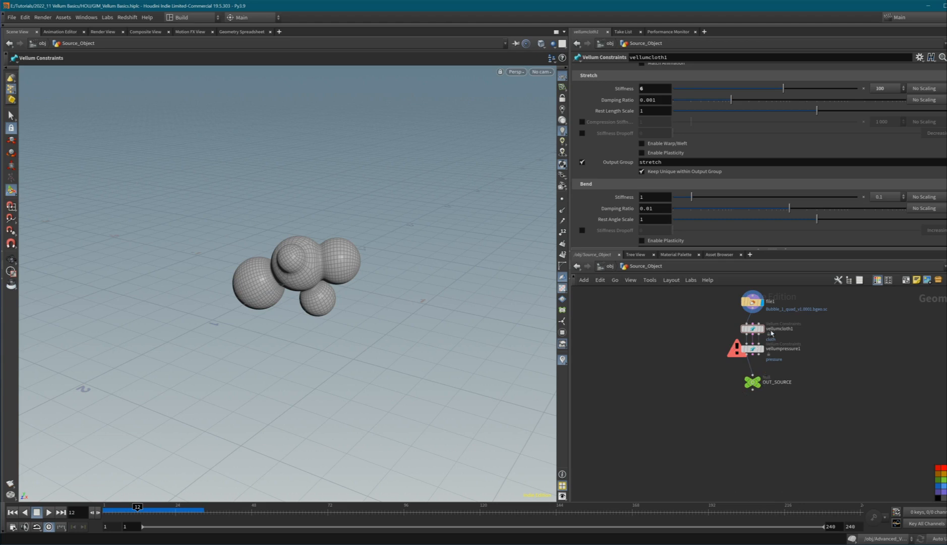
pyautogui.click(761, 349)
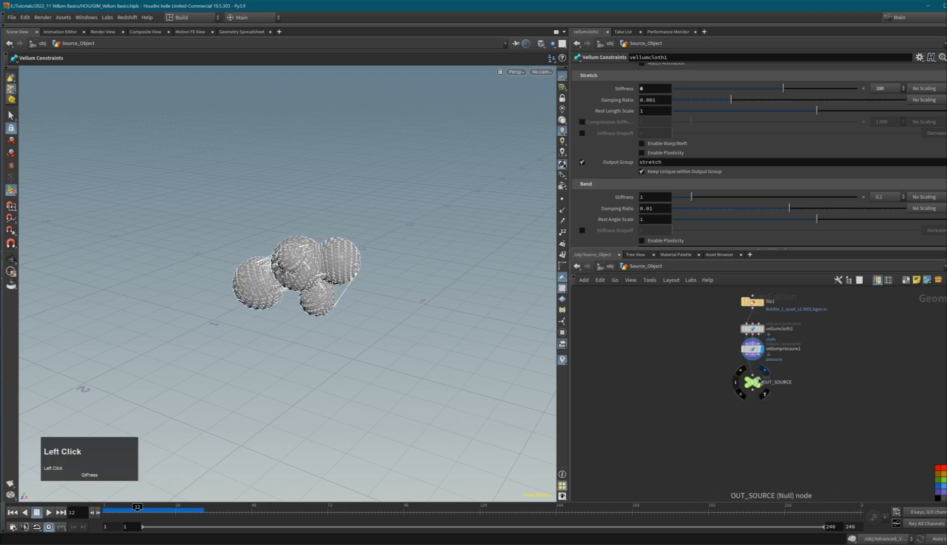
pyautogui.click(759, 381)
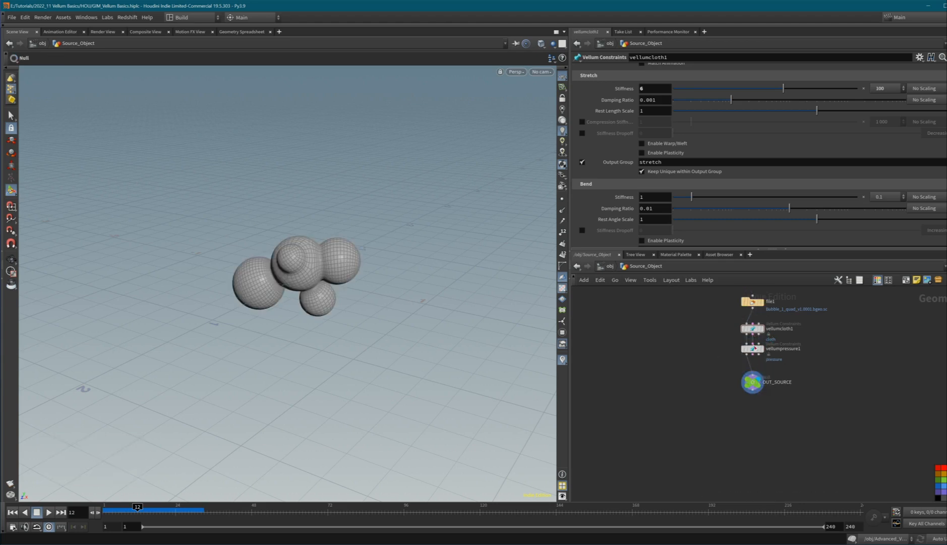
pyautogui.moveTo(823, 427); pyautogui.dragTo(768, 451, button='middle')
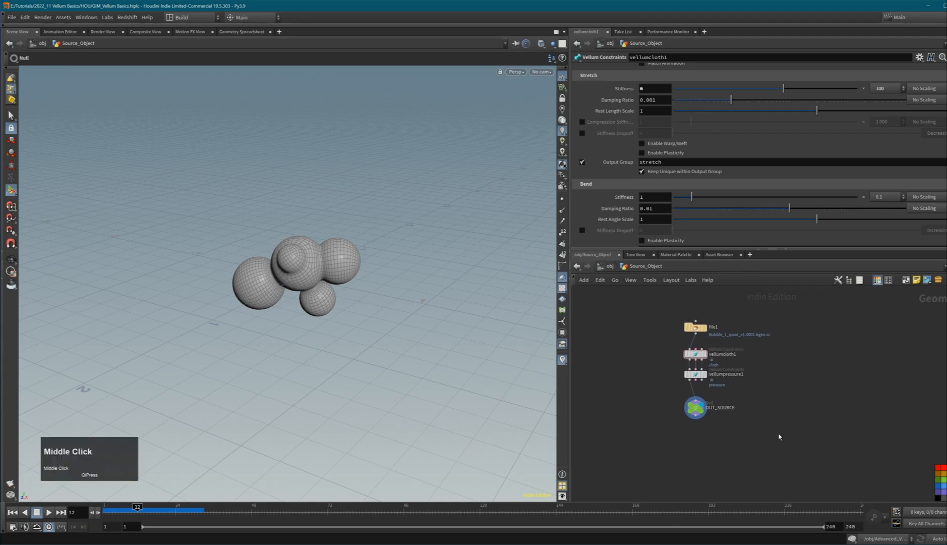
pyautogui.click(801, 394)
pyautogui.press('Tab')
pyautogui.write('dop')
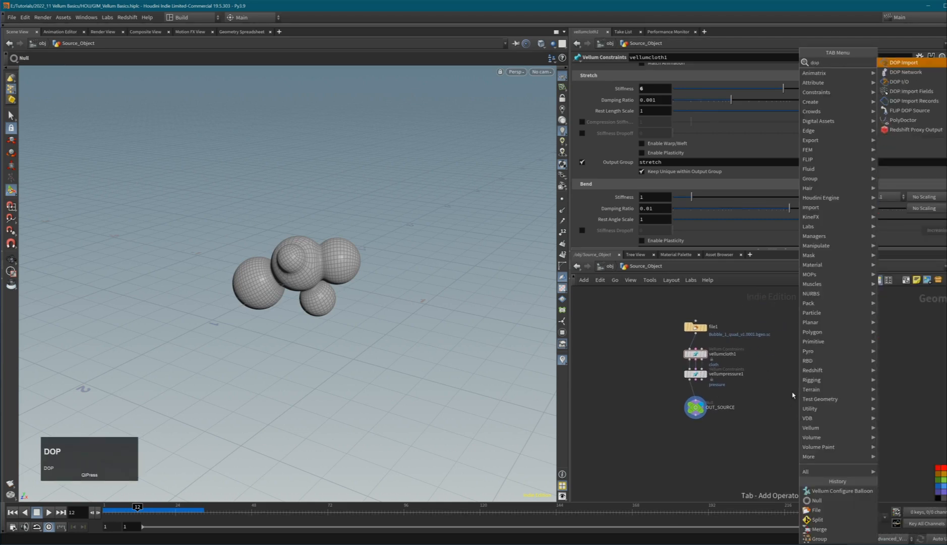
pyautogui.press('Return')
pyautogui.click(793, 395)
pyautogui.press('Delete')
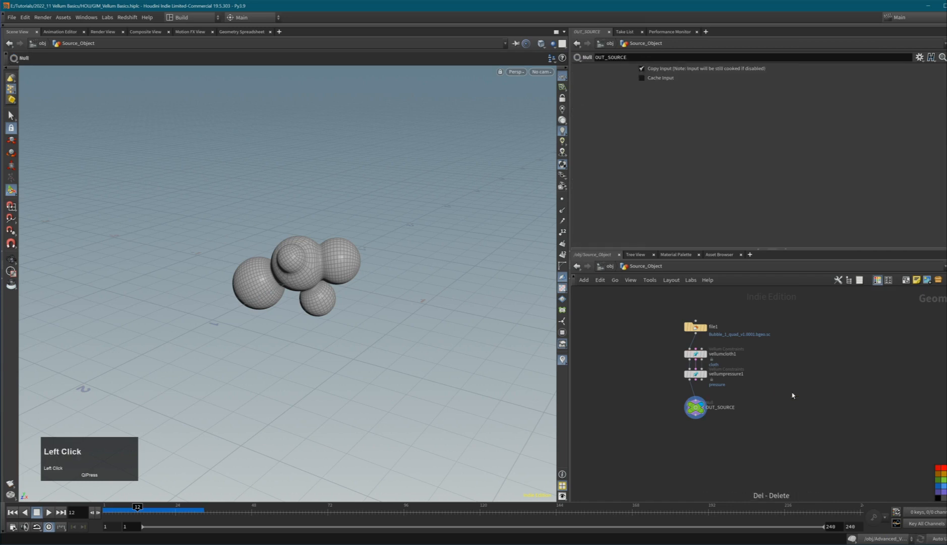
# Step: Try a DOP Network inside Source_Object, looking into its contents before deleting it
pyautogui.press('Tab')
pyautogui.write('dop n')
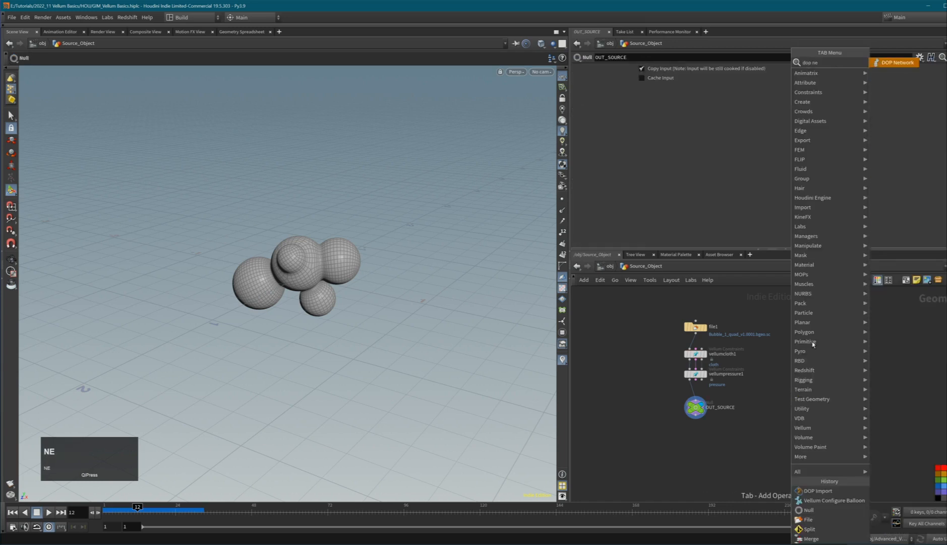
pyautogui.click(899, 62)
pyautogui.click(813, 408)
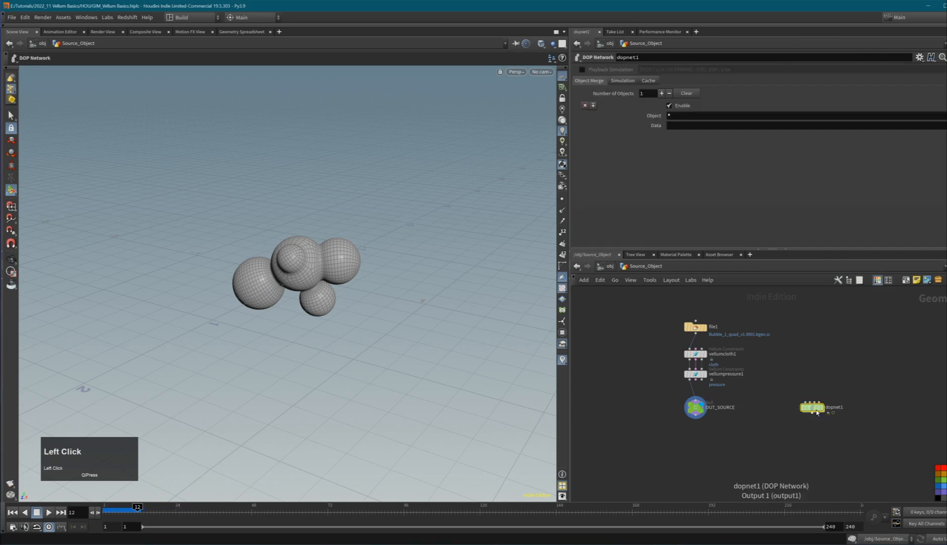
pyautogui.doubleClick(816, 409)
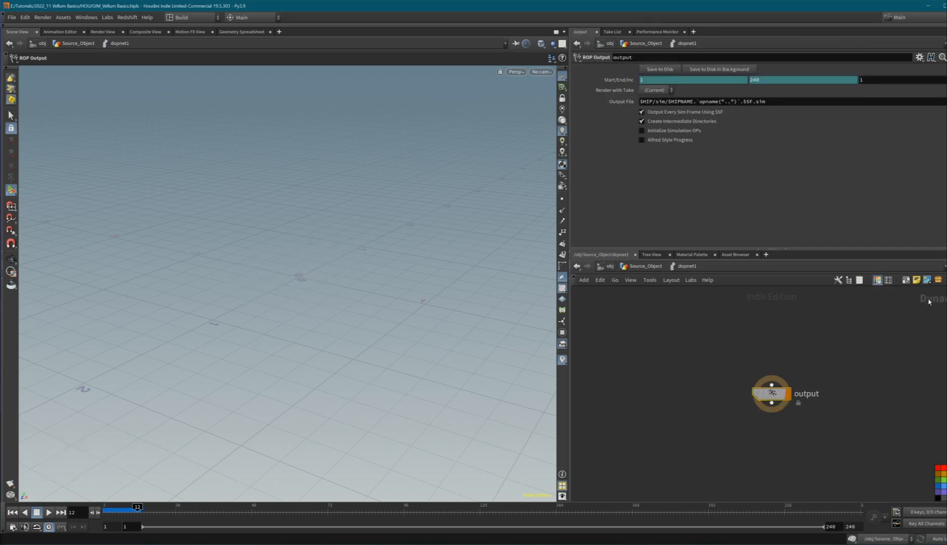
pyautogui.click(849, 342)
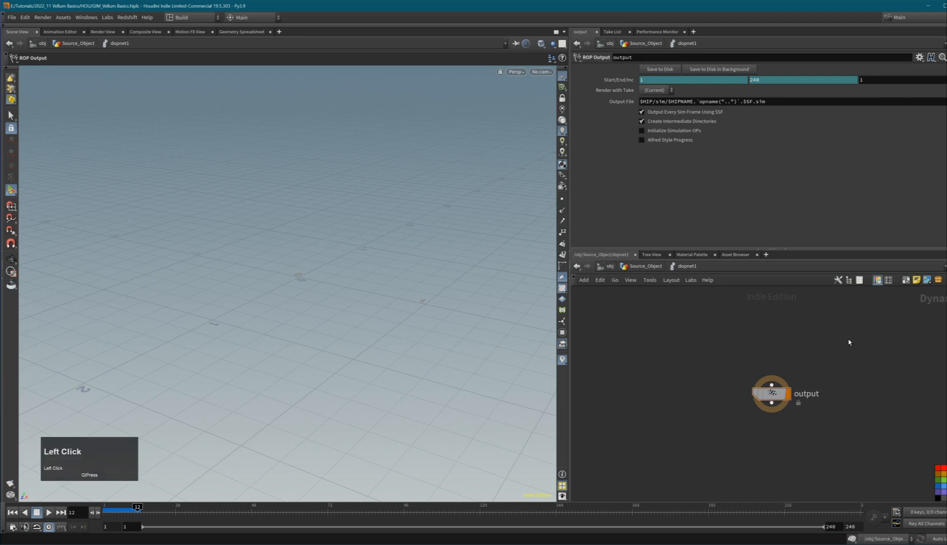
pyautogui.press('u')
pyautogui.click(811, 414)
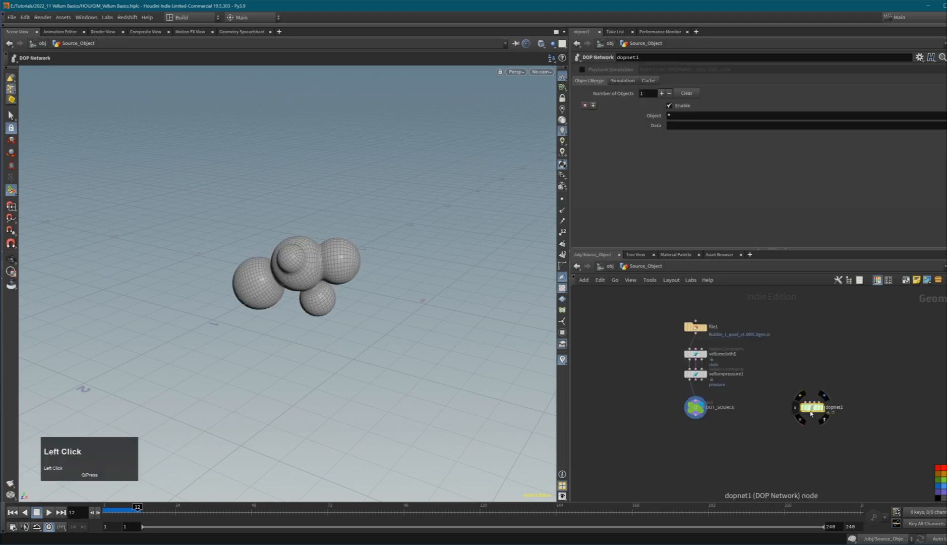
pyautogui.press('Delete')
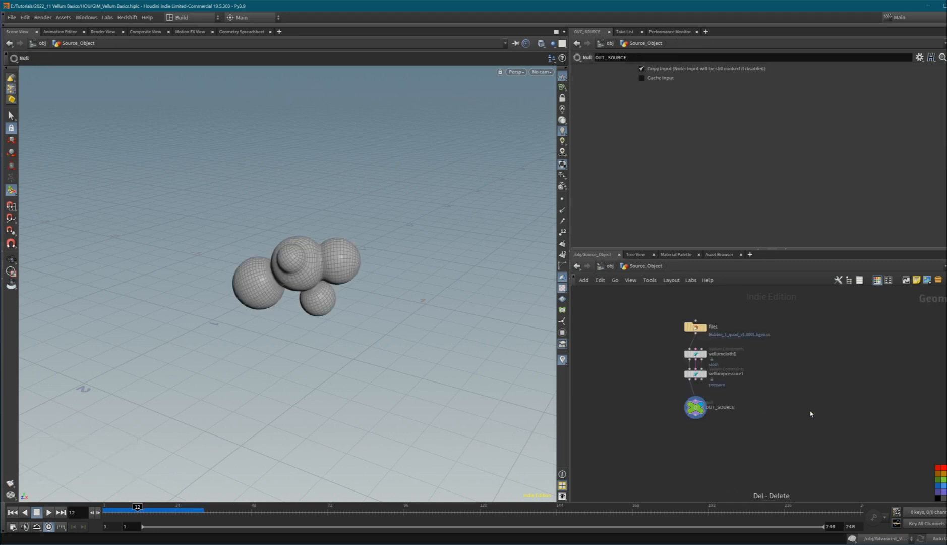
# Step: Return to the object level and add a DOP Network below Source_Object
pyautogui.click(811, 414)
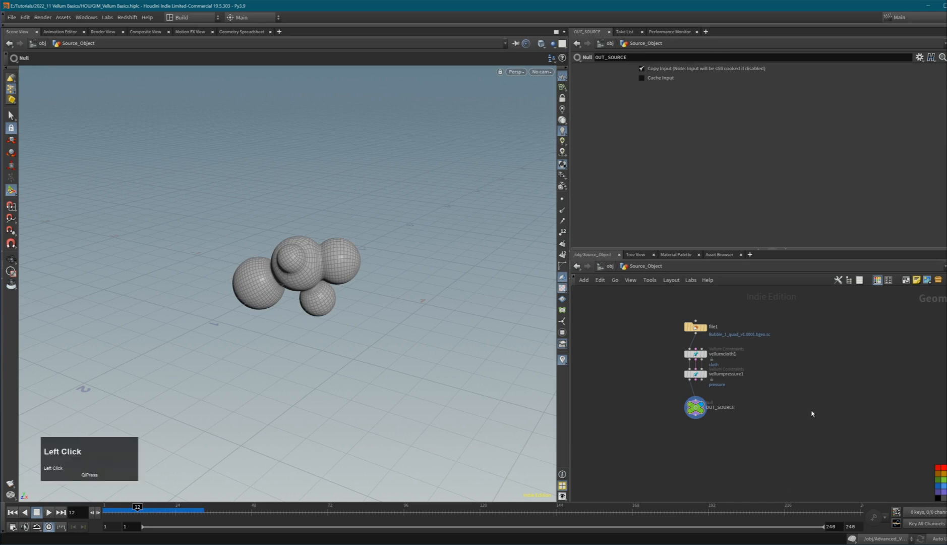
pyautogui.press('u')
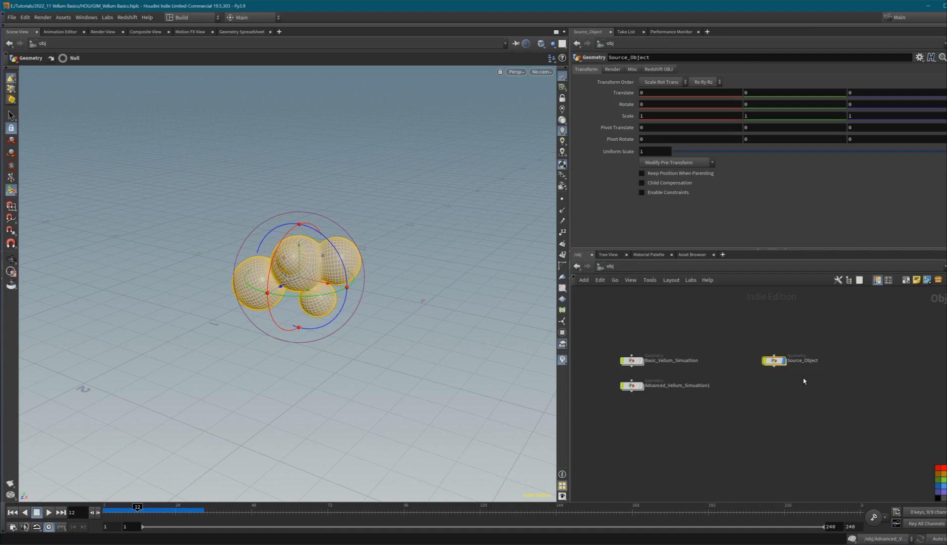
pyautogui.moveTo(774, 361); pyautogui.dragTo(783, 361)
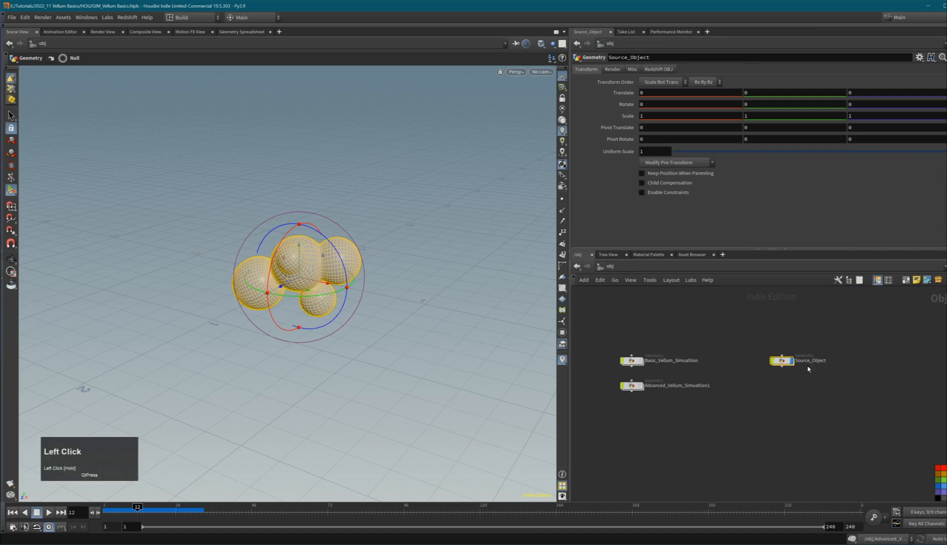
pyautogui.click(791, 406)
pyautogui.press('Tab')
pyautogui.write('dop')
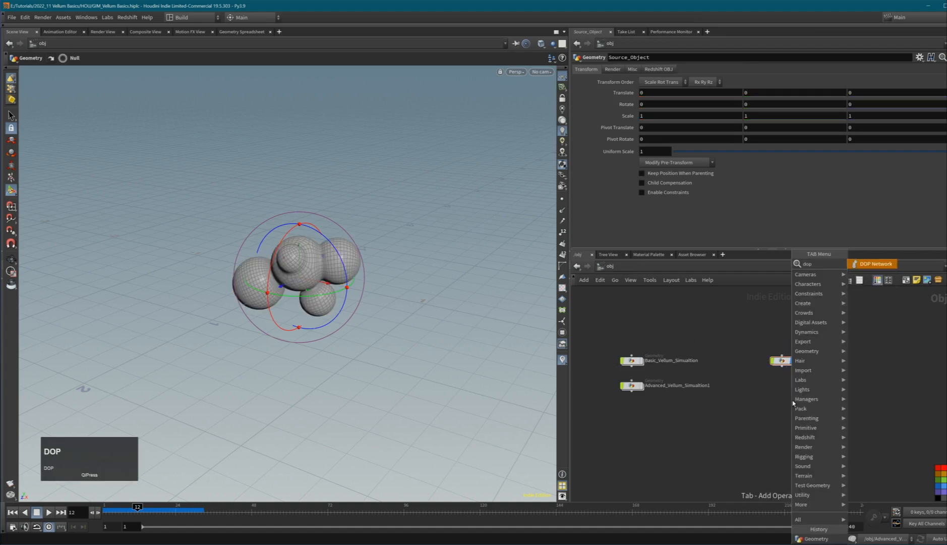
pyautogui.press('Return')
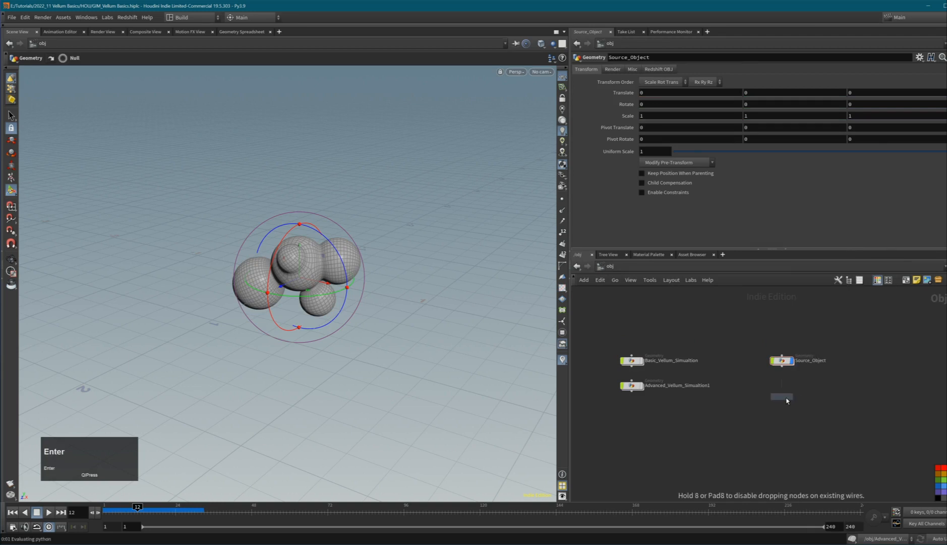
pyautogui.click(787, 399)
# Step: Rename the new DOP Network DOP_Vellum_Simulation_
pyautogui.click(808, 398)
pyautogui.doubleClick(808, 397)
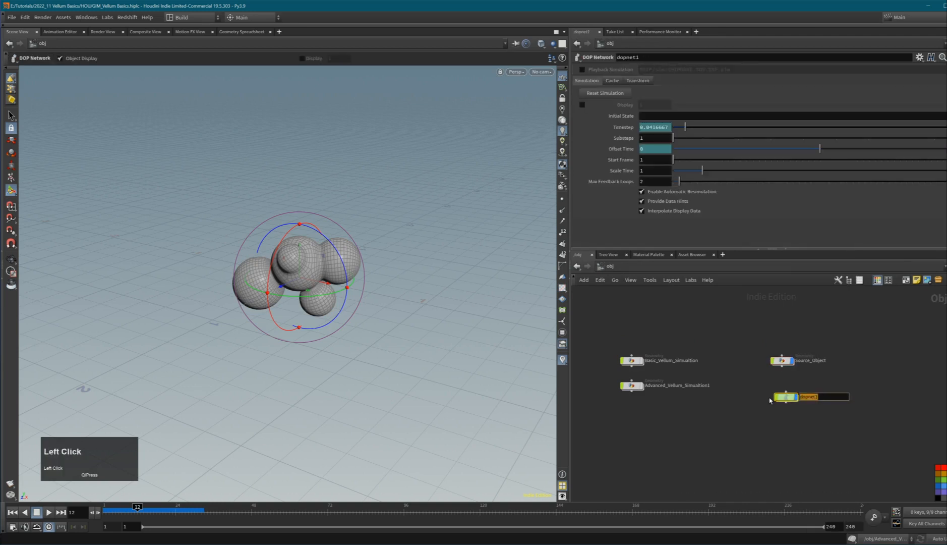
pyautogui.write('Vellum_Simulation_')
pyautogui.press('Left')
pyautogui.press('Home')
pyautogui.write('DOP_')
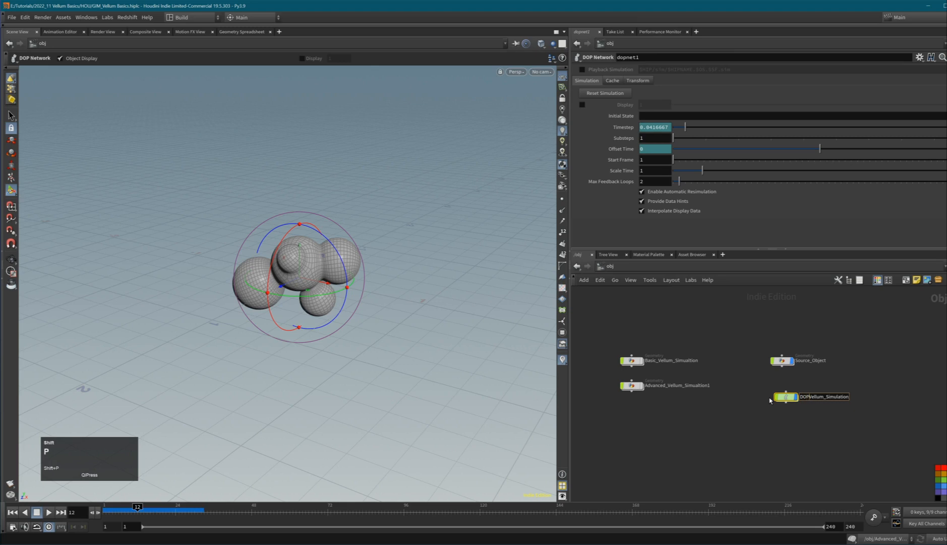
pyautogui.click(709, 395)
# Step: Prefix the names of the basic and advanced Vellum simulation geometry nodes with SOP_
pyautogui.doubleClick(652, 360)
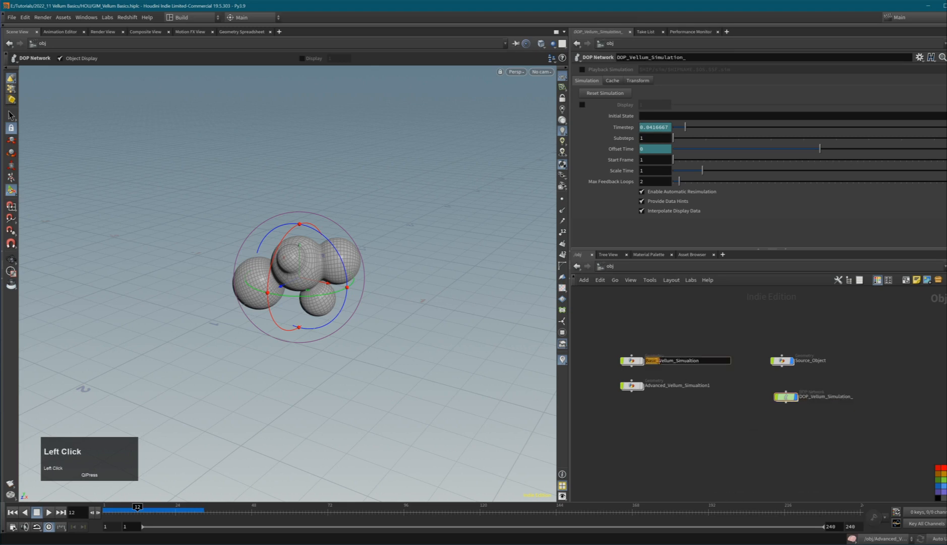
pyautogui.press('Home')
pyautogui.write('SOP_')
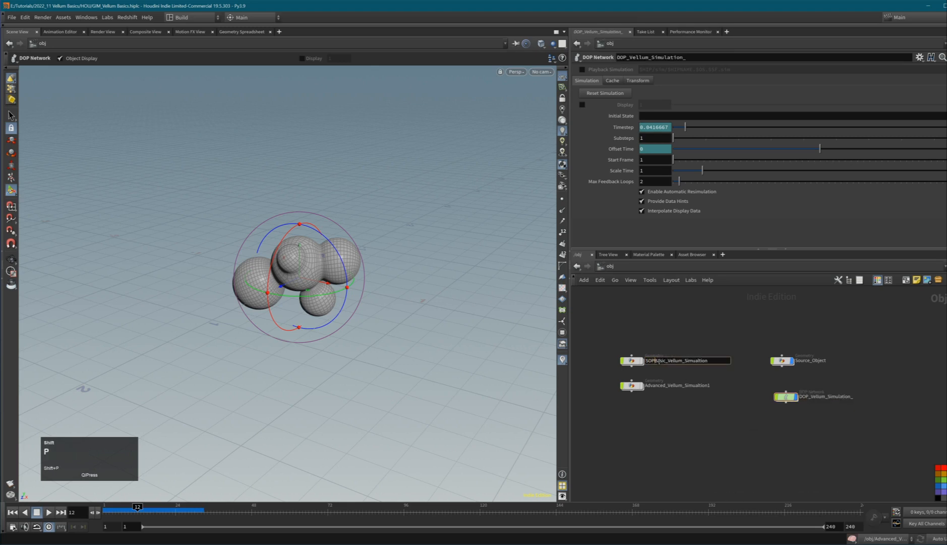
pyautogui.click(649, 442)
pyautogui.doubleClick(666, 386)
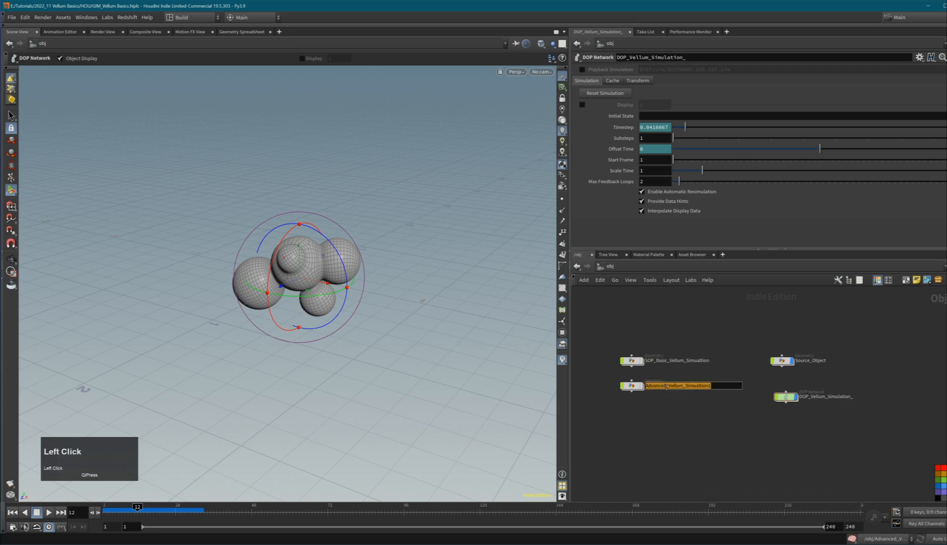
pyautogui.press('Home')
pyautogui.write('SOP_')
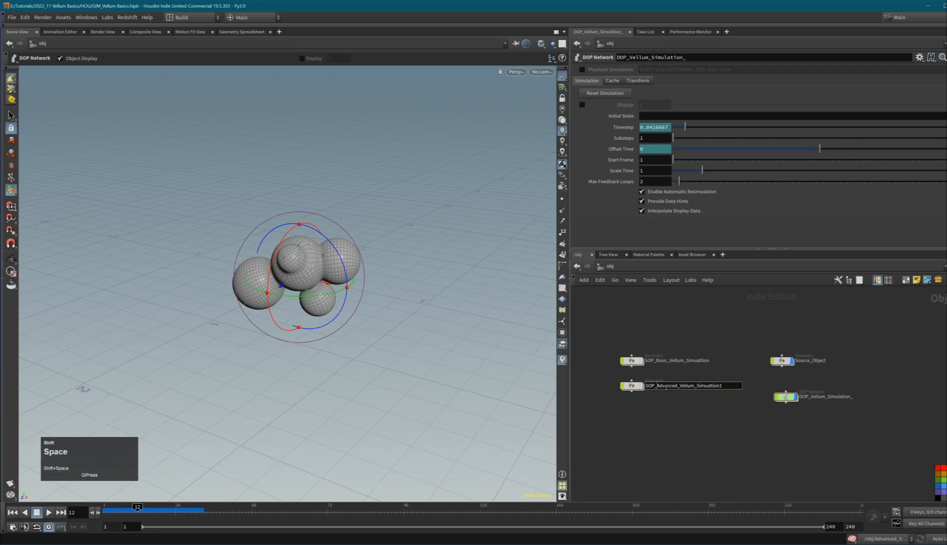
pyautogui.press('Return')
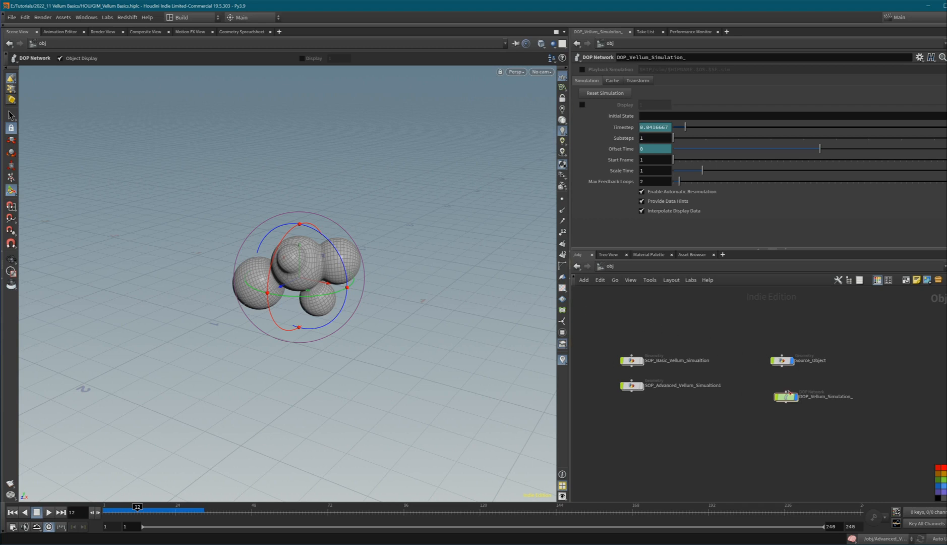
# Step: Align the DOP network under Source_Object, shorten its name to DOP_Vellum_Simulation, and enter it
pyautogui.moveTo(789, 393); pyautogui.dragTo(788, 389)
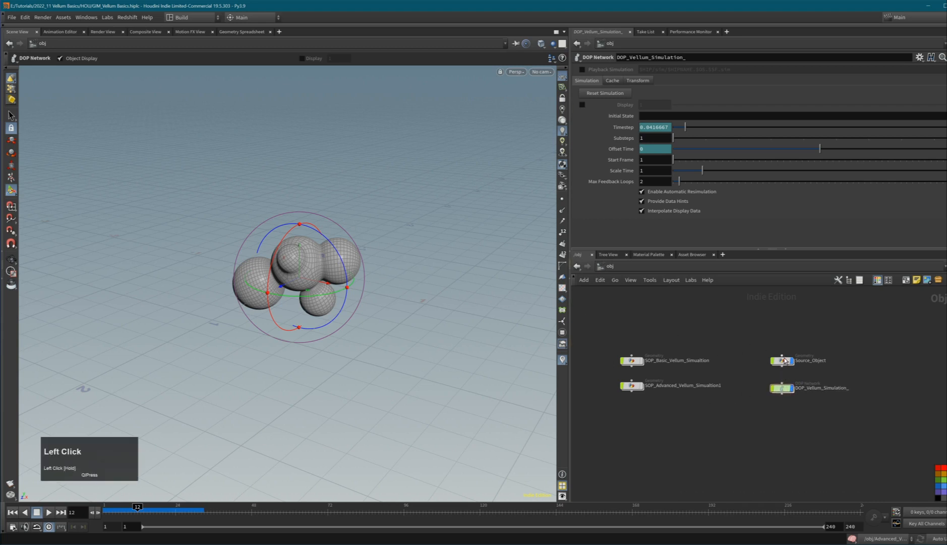
pyautogui.click(830, 388)
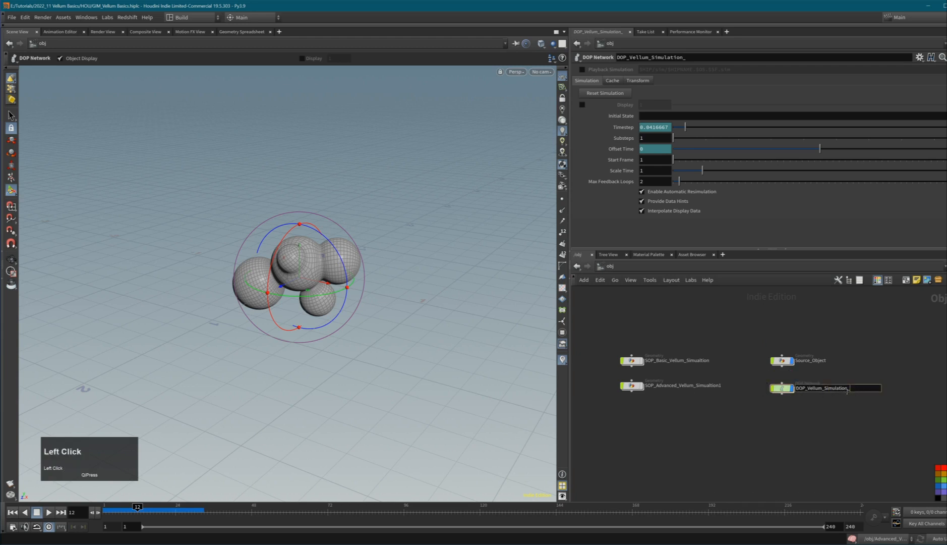
pyautogui.press('BackSpace')
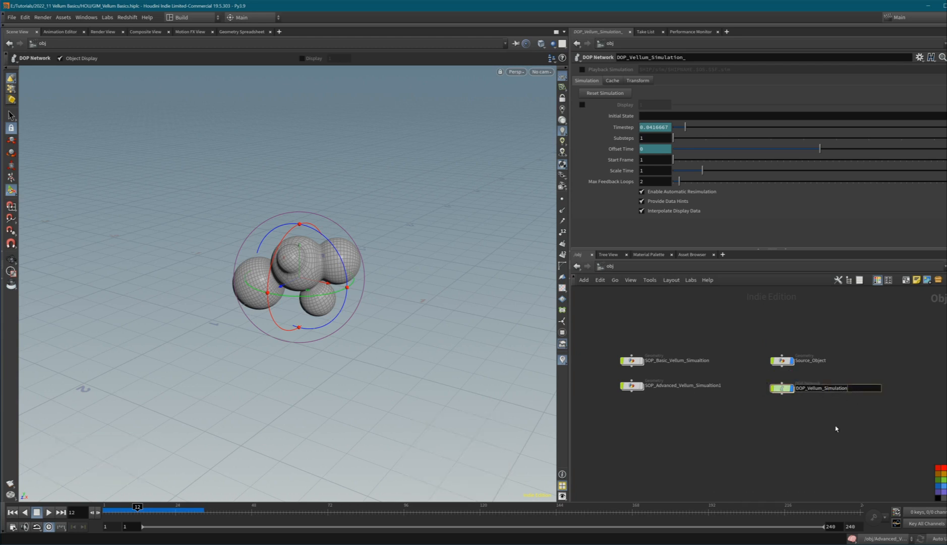
pyautogui.click(836, 429)
pyautogui.doubleClick(782, 388)
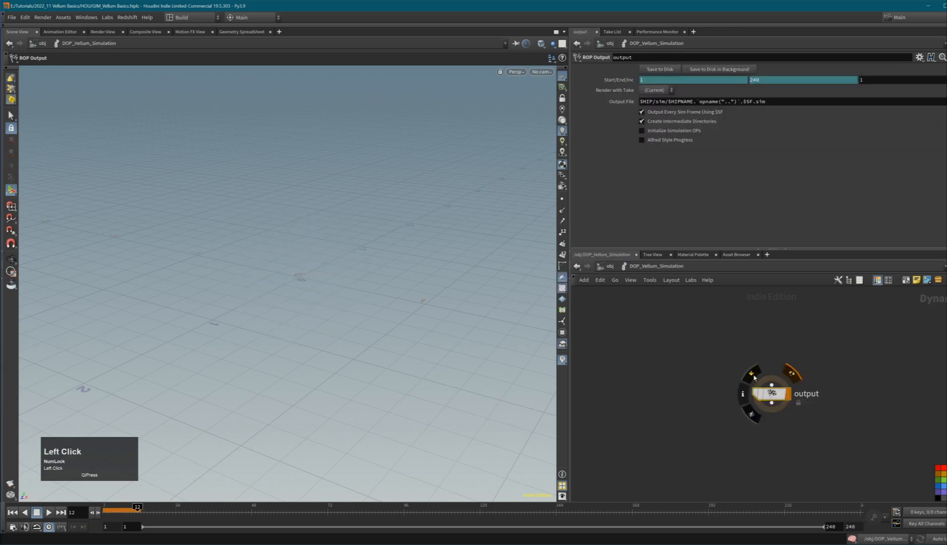
# Step: Add a Vellum Solver above the output node in the DOP network and wire it into the output
pyautogui.moveTo(797, 379); pyautogui.dragTo(777, 395, button='middle')
pyautogui.scroll(-3, 785, 388)
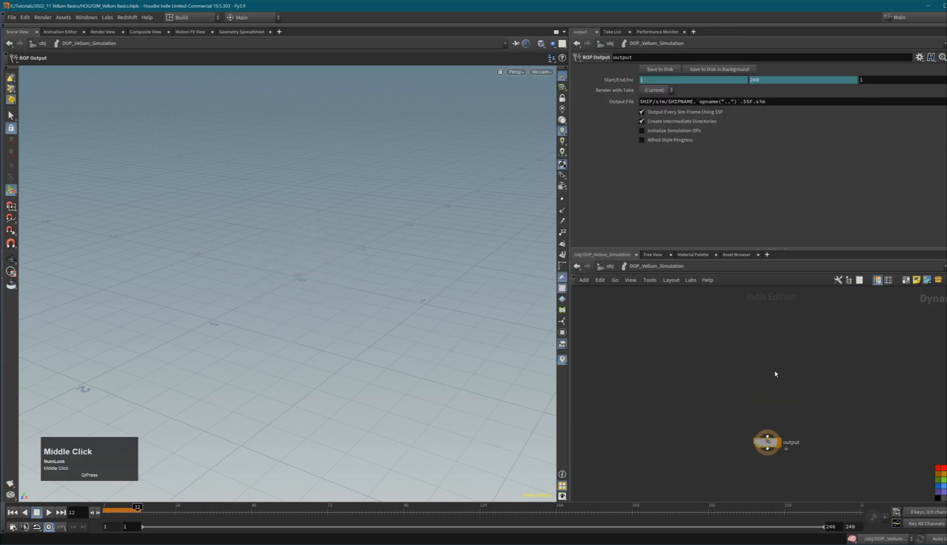
pyautogui.click(776, 374)
pyautogui.press('Tab')
pyautogui.write('vel sol')
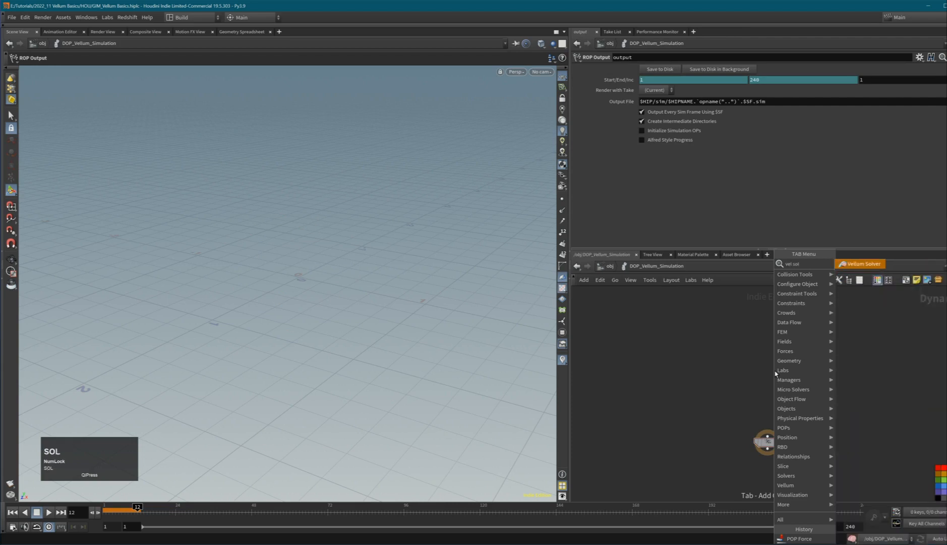
pyautogui.click(863, 263)
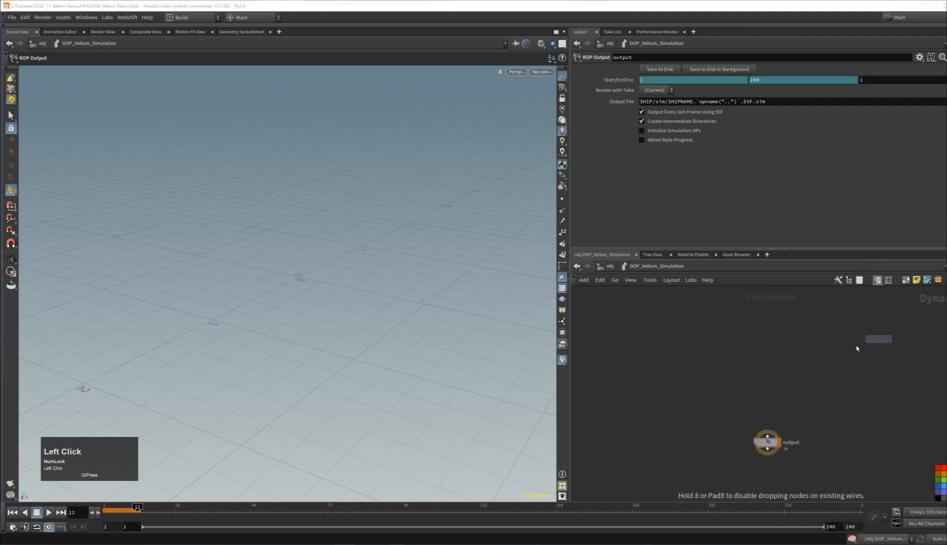
pyautogui.click(767, 356)
pyautogui.moveTo(768, 361); pyautogui.dragTo(768, 436)
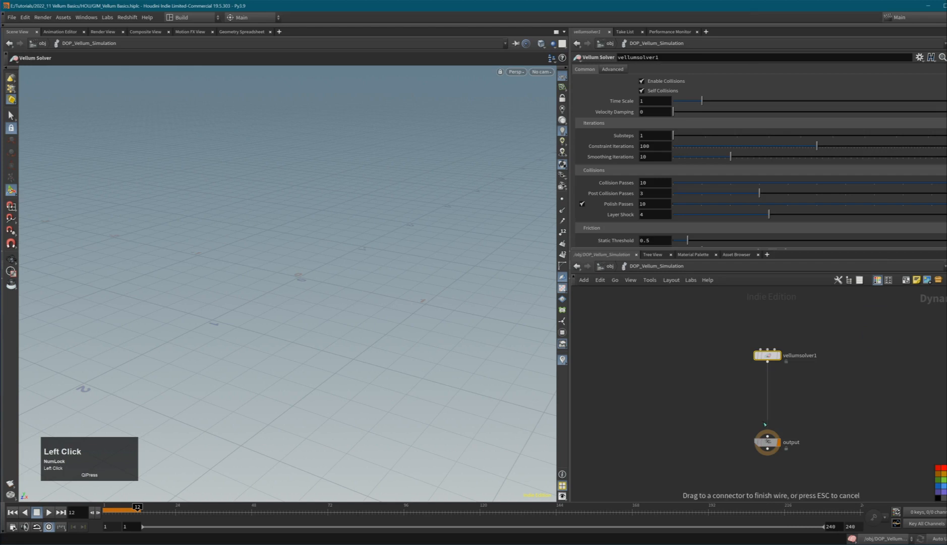
# Step: Add a Vellum Object above the solver and connect it to the solver's Objects to Solve input
pyautogui.moveTo(801, 394); pyautogui.dragTo(796, 438, button='middle')
pyautogui.click(782, 408)
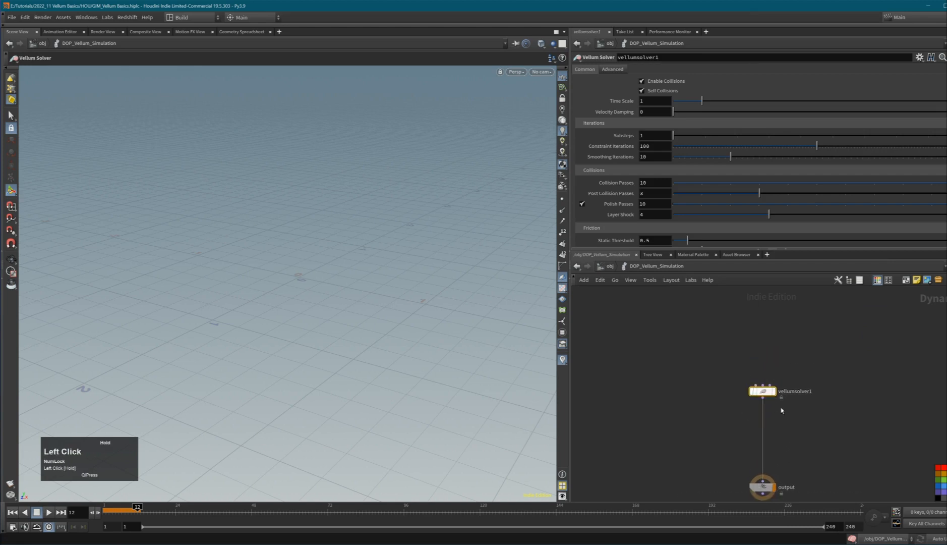
pyautogui.moveTo(824, 348); pyautogui.dragTo(823, 381, button='middle')
pyautogui.click(824, 381)
pyautogui.press('Tab')
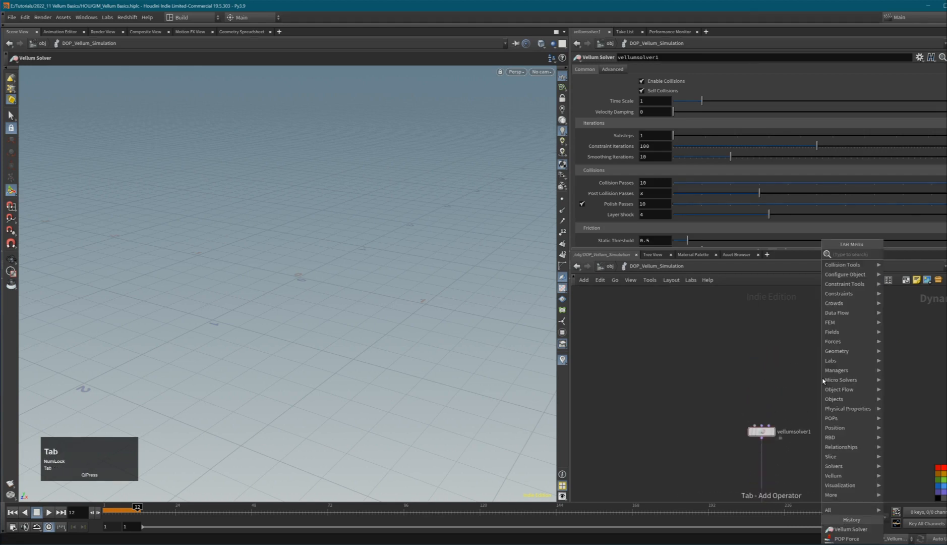
pyautogui.write('vel obj')
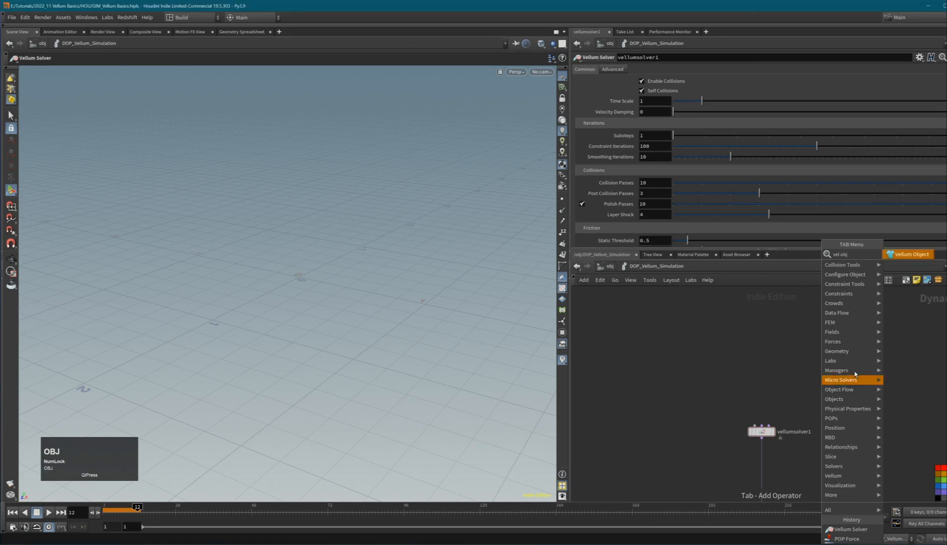
pyautogui.click(914, 254)
pyautogui.click(729, 363)
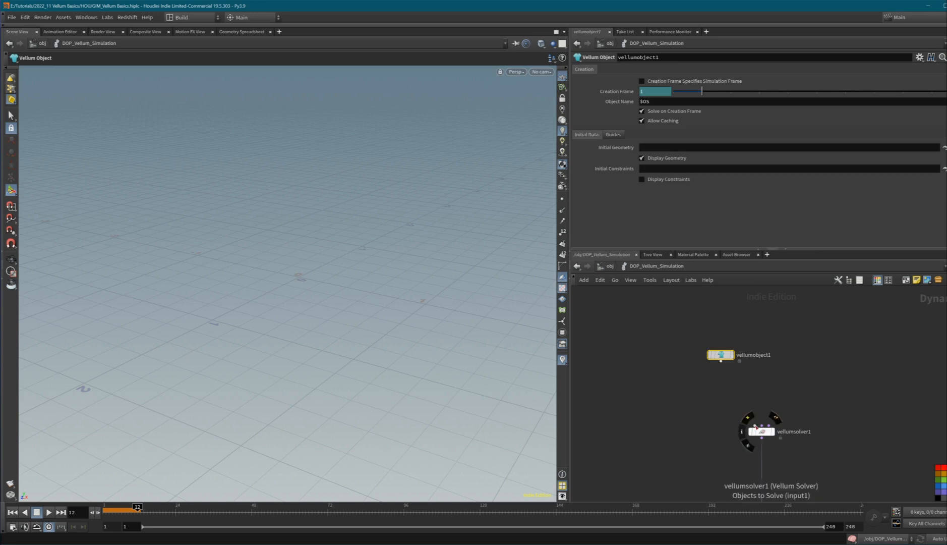
pyautogui.moveTo(754, 426); pyautogui.dragTo(721, 370)
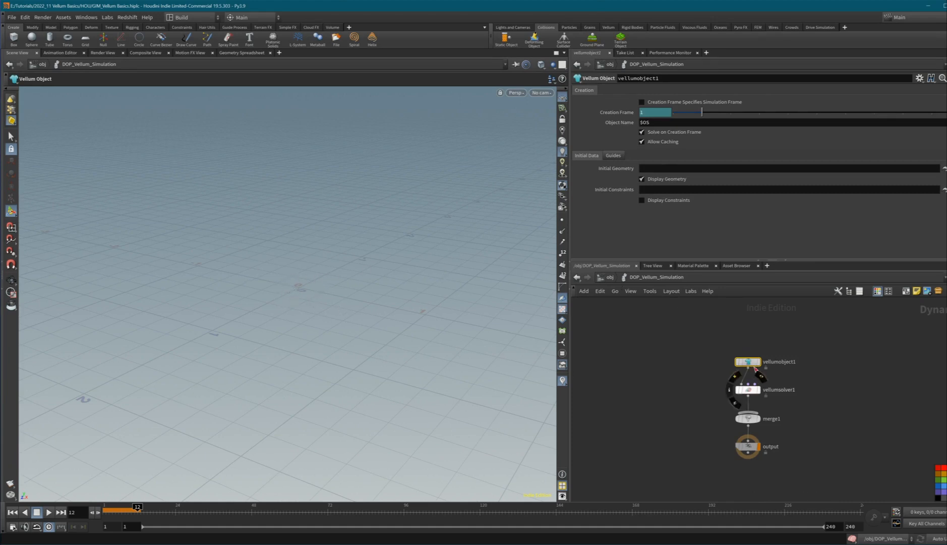
# Step: Add a Vellum Source beside the Vellum Object, wire it into the solver's third input, and align both nodes above the solver
pyautogui.moveTo(748, 362); pyautogui.dragTo(714, 362)
pyautogui.press('Tab')
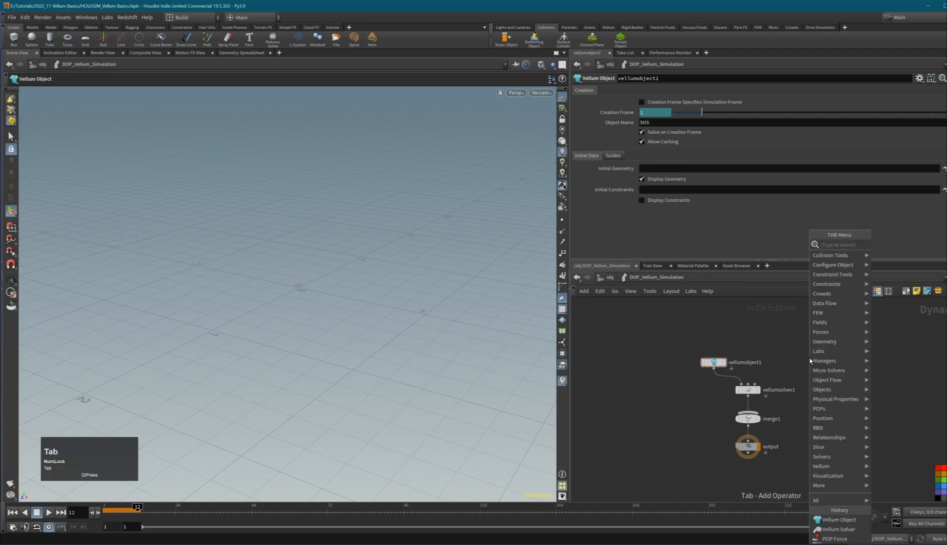
pyautogui.write('vel sou')
pyautogui.press('Return')
pyautogui.click(785, 354)
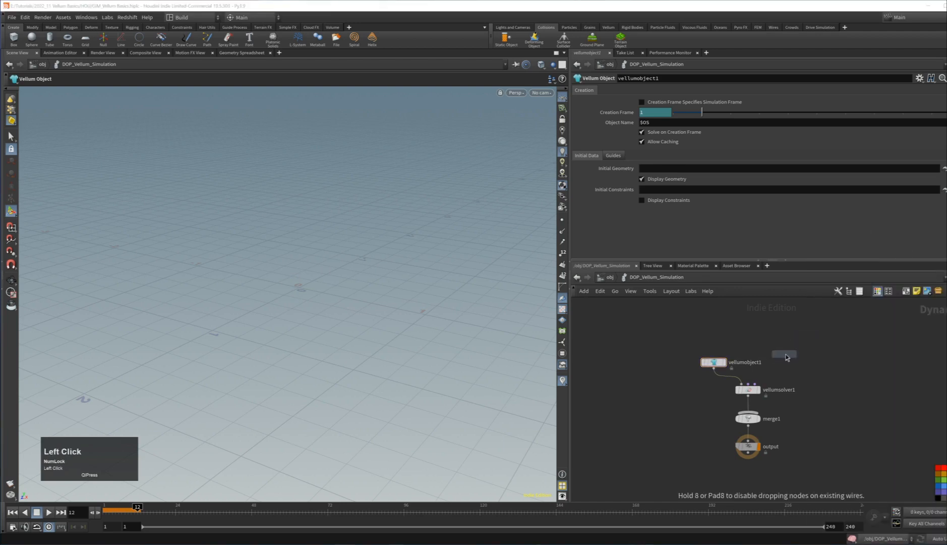
pyautogui.click(764, 385)
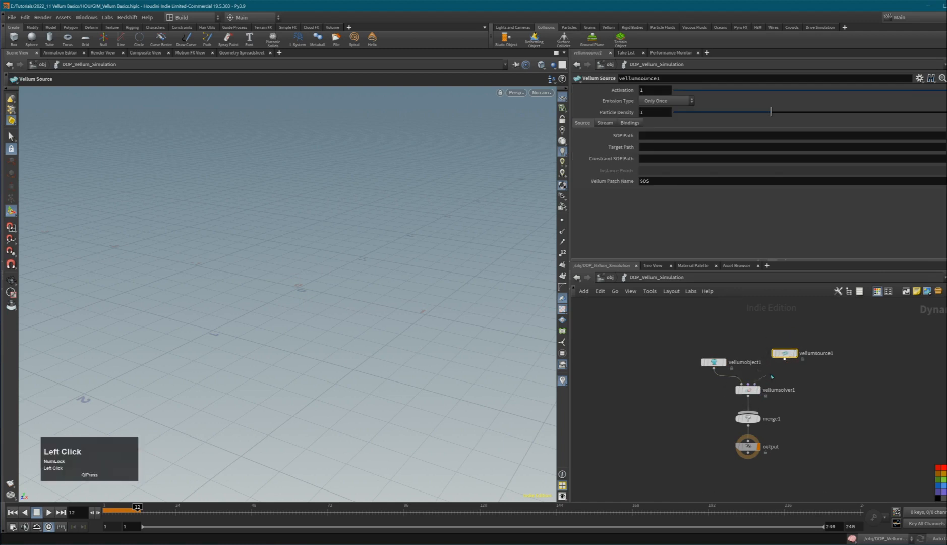
pyautogui.moveTo(784, 353); pyautogui.dragTo(787, 363)
pyautogui.moveTo(716, 365); pyautogui.dragTo(709, 366)
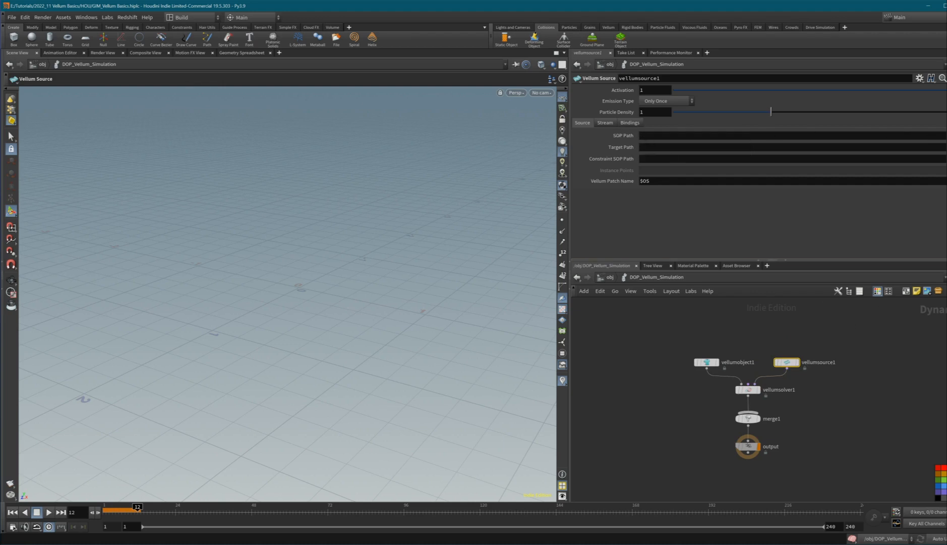
# Step: Set the Vellum Source's SOP Path to /obj/Source_Object/OUT_SOURCE
pyautogui.click(946, 136)
pyautogui.moveTo(928, 62); pyautogui.dragTo(698, 129)
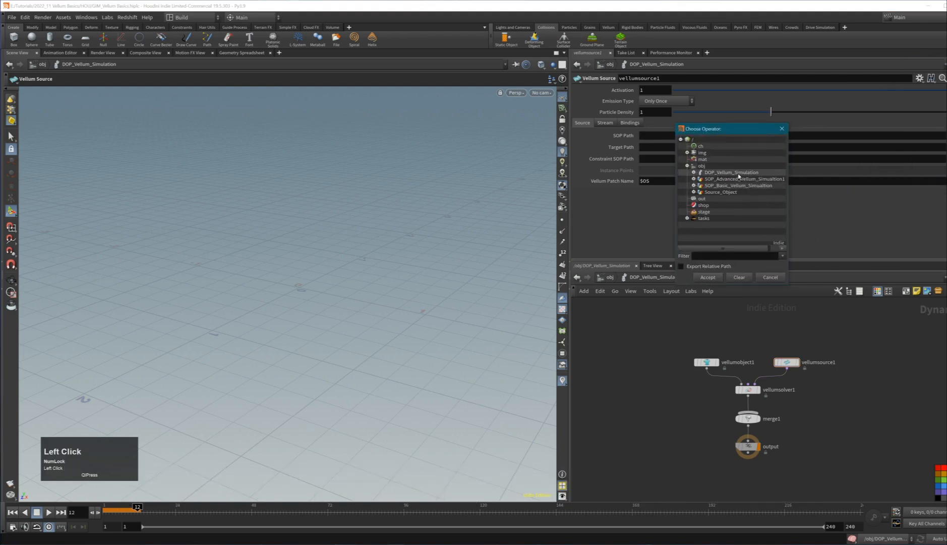
pyautogui.click(694, 192)
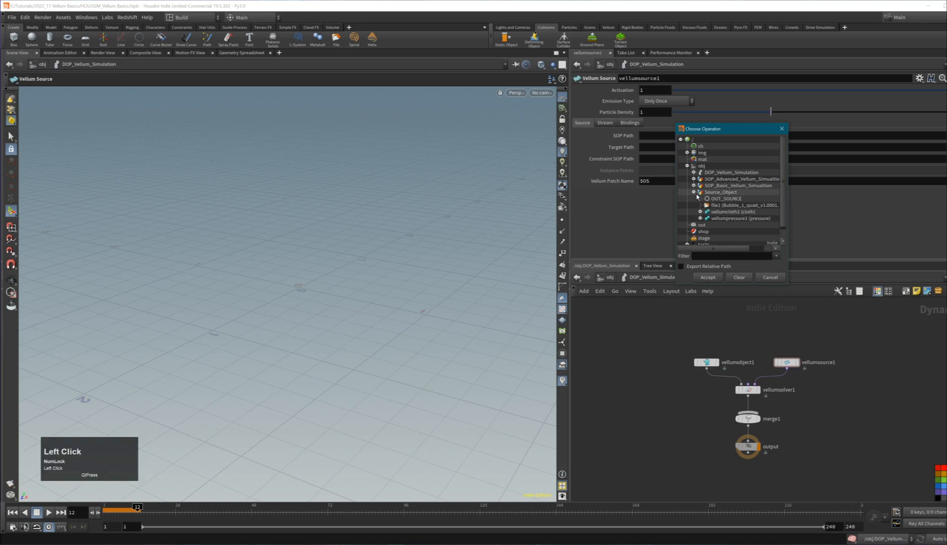
pyautogui.click(735, 200)
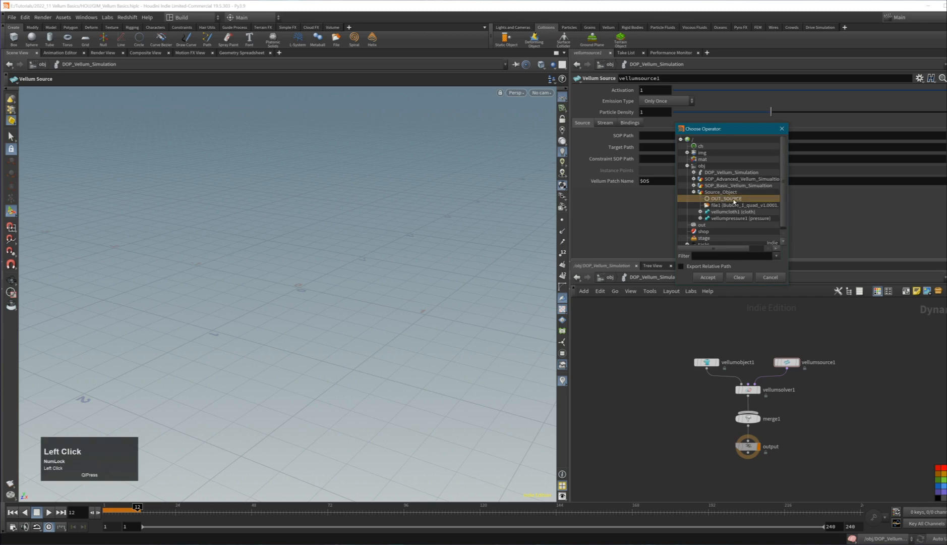
pyautogui.click(708, 278)
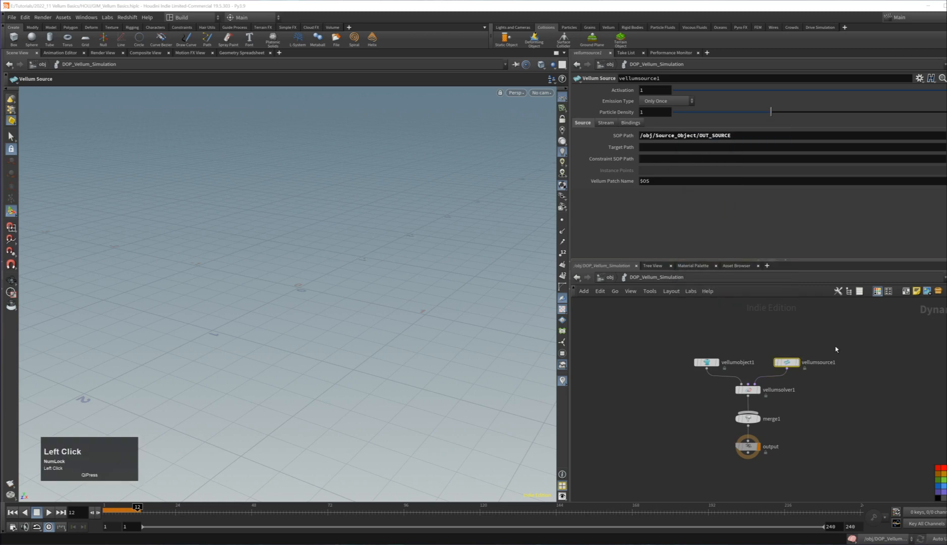
# Step: Go into Source_Object, shift the output null aside, and rename it OUT_SOURCE_GEO
pyautogui.click(839, 393)
pyautogui.press('u')
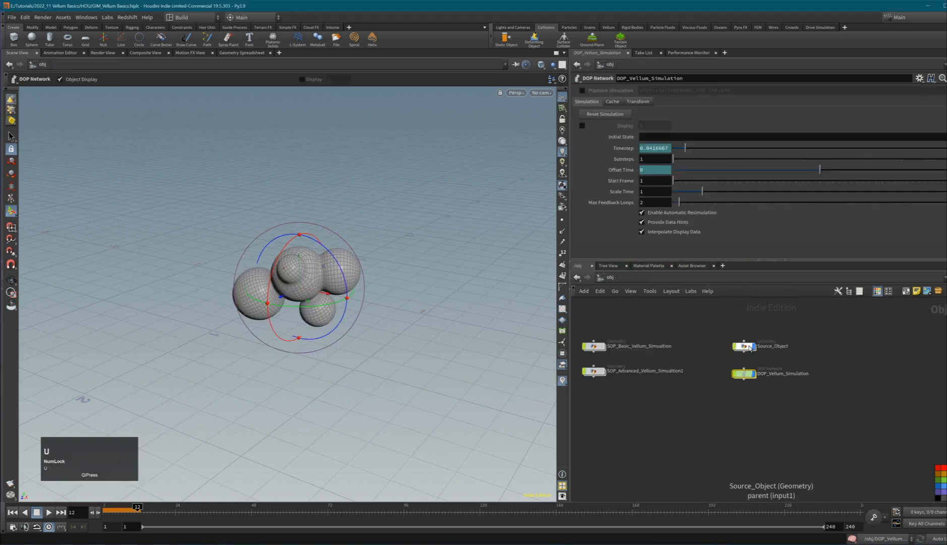
pyautogui.doubleClick(748, 346)
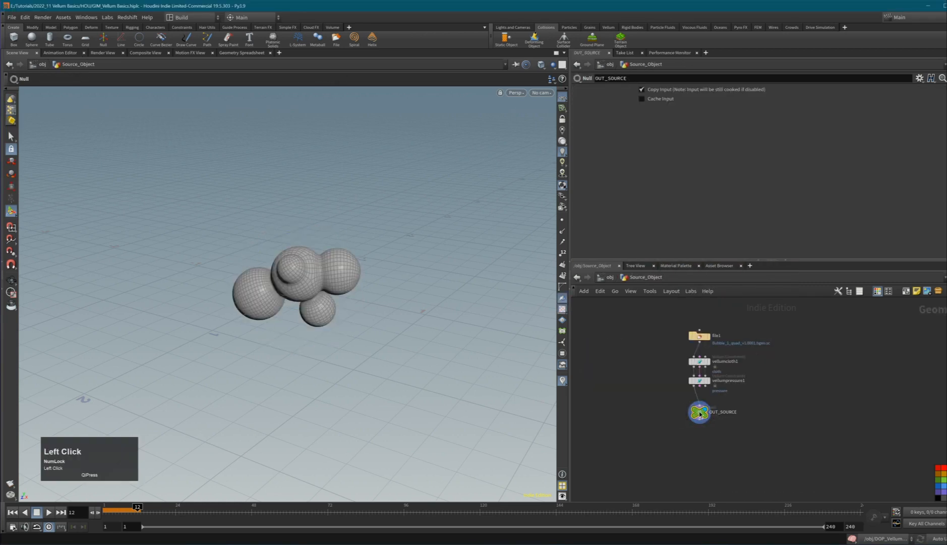
pyautogui.moveTo(701, 413); pyautogui.dragTo(661, 408)
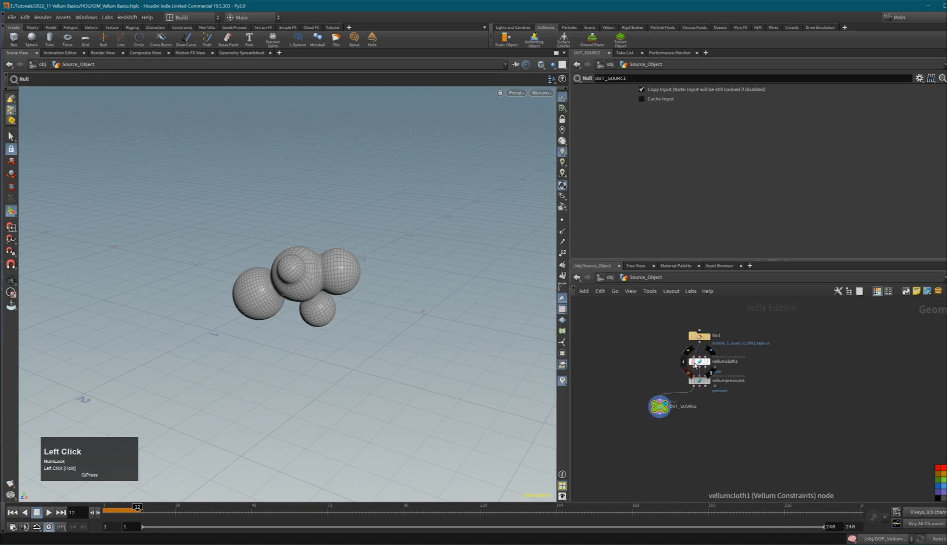
pyautogui.moveTo(656, 410)
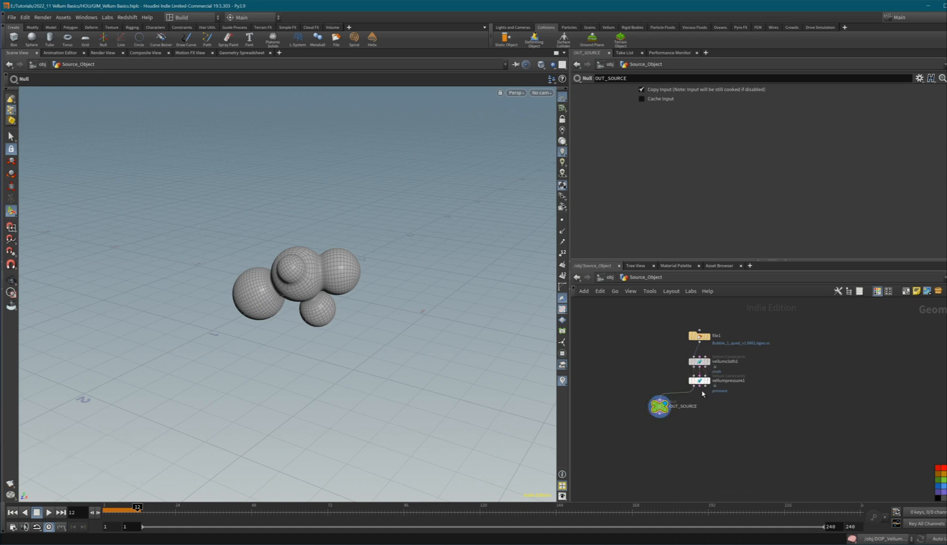
pyautogui.click(683, 406)
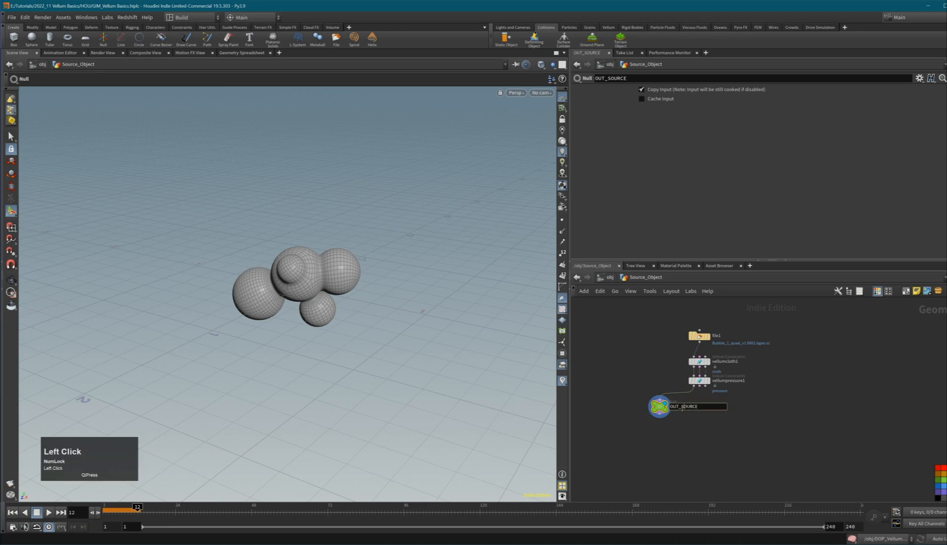
pyautogui.click(697, 408)
pyautogui.write('_GEO')
pyautogui.press('Return')
# Step: Duplicate the null onto the vellumpressure1 constraint output, name the copy OUT_SOURCE_CON, and align it with OUT_SOURCE_GEO
pyautogui.keyDown('alt'); pyautogui.moveTo(659, 406); pyautogui.dragTo(703, 389); pyautogui.keyUp('alt')
pyautogui.doubleClick(765, 412)
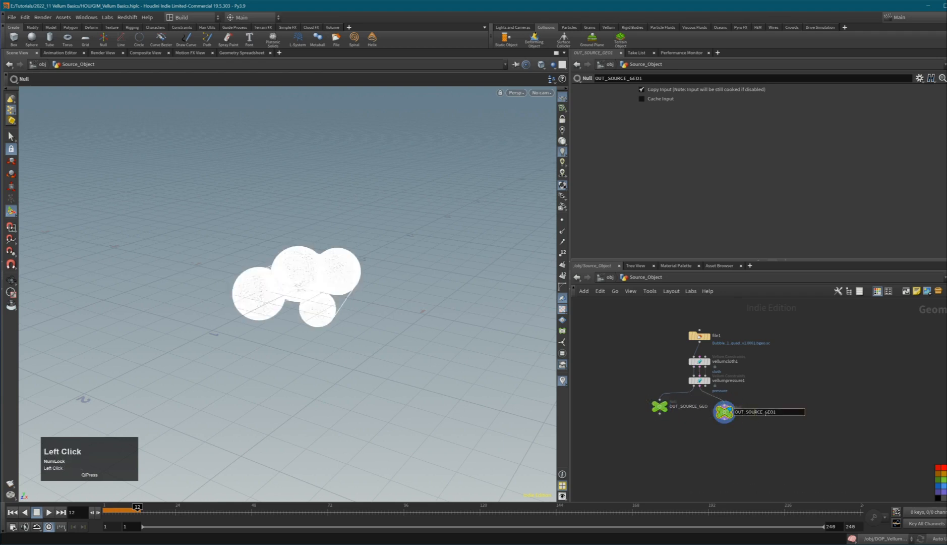
pyautogui.press('BackSpace')
pyautogui.click(773, 449)
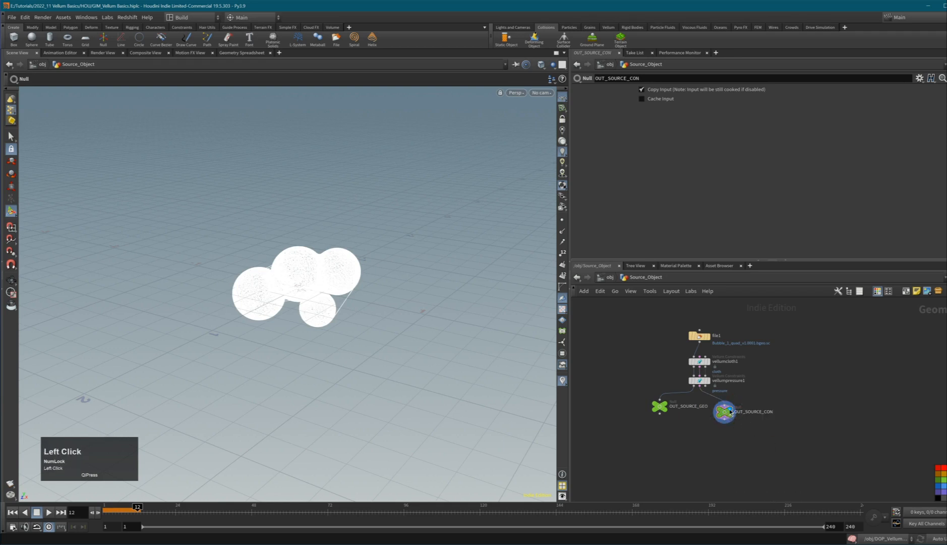
pyautogui.moveTo(726, 413); pyautogui.dragTo(733, 407)
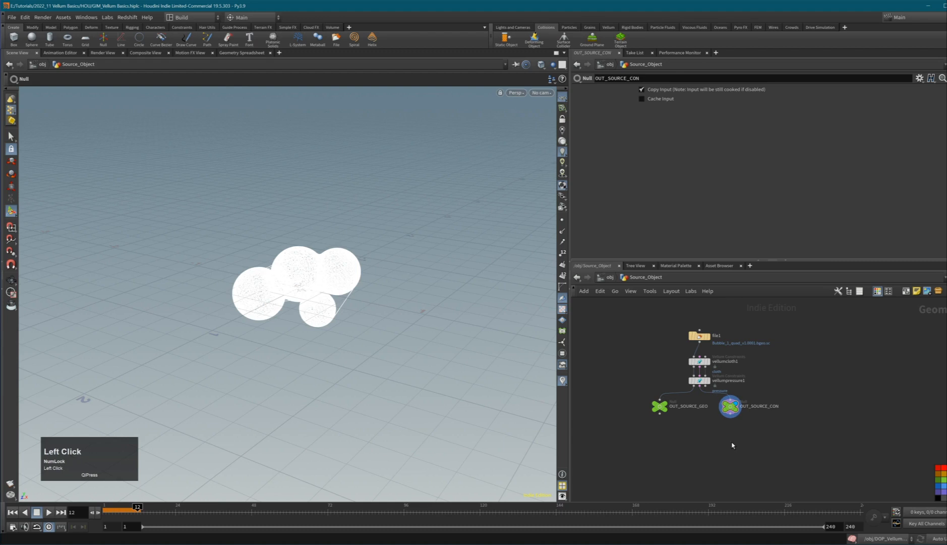
# Step: Return to the DOP network and set the Vellum Source's Constraint SOP Path to /obj/Source_Object/OUT_SOURCE_CON
pyautogui.press('u')
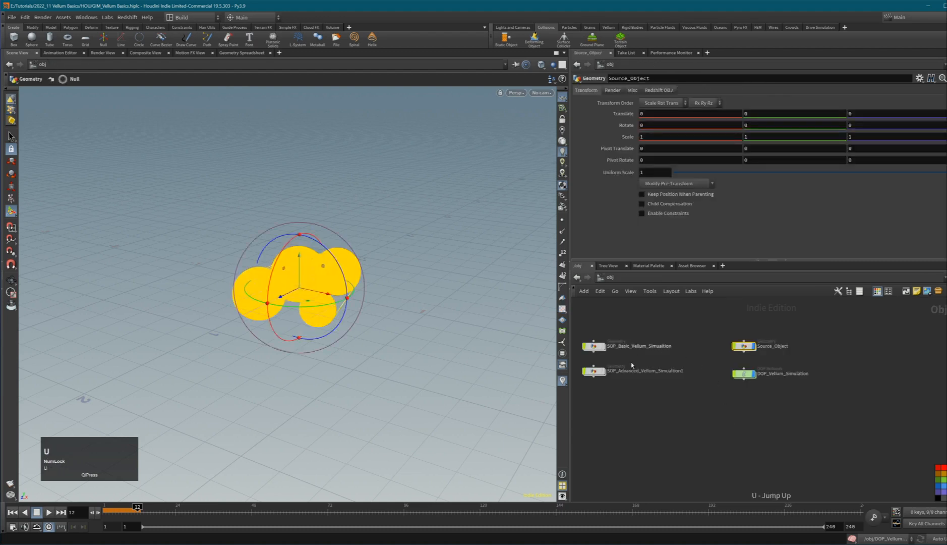
pyautogui.doubleClick(745, 374)
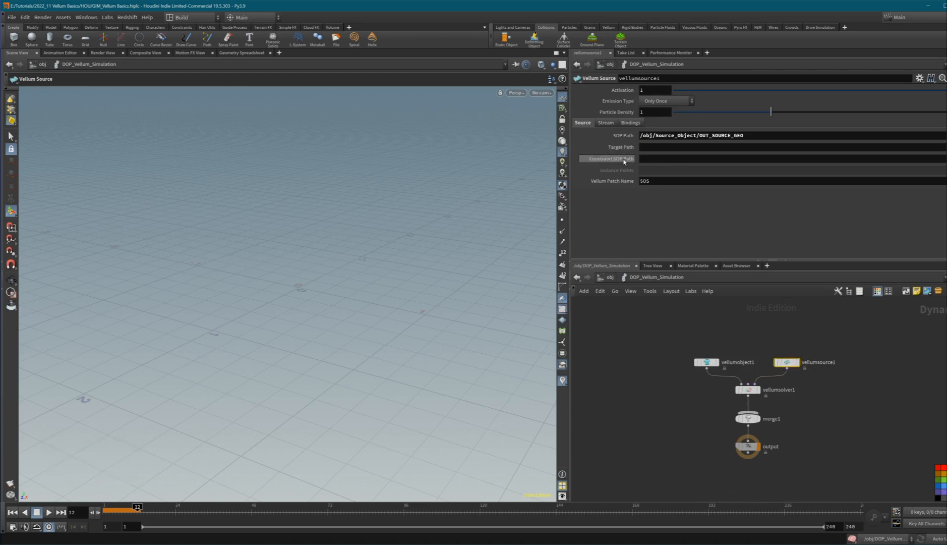
pyautogui.click(946, 159)
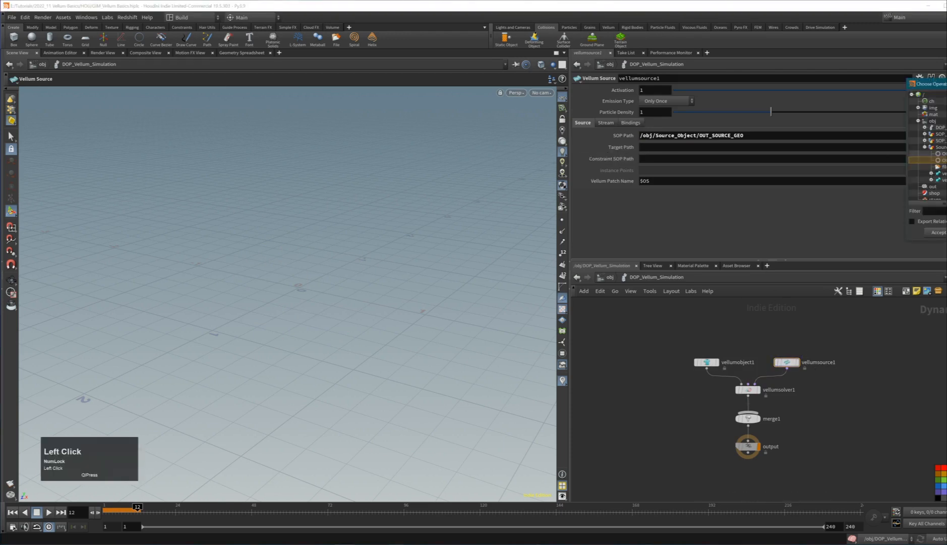
pyautogui.click(944, 154)
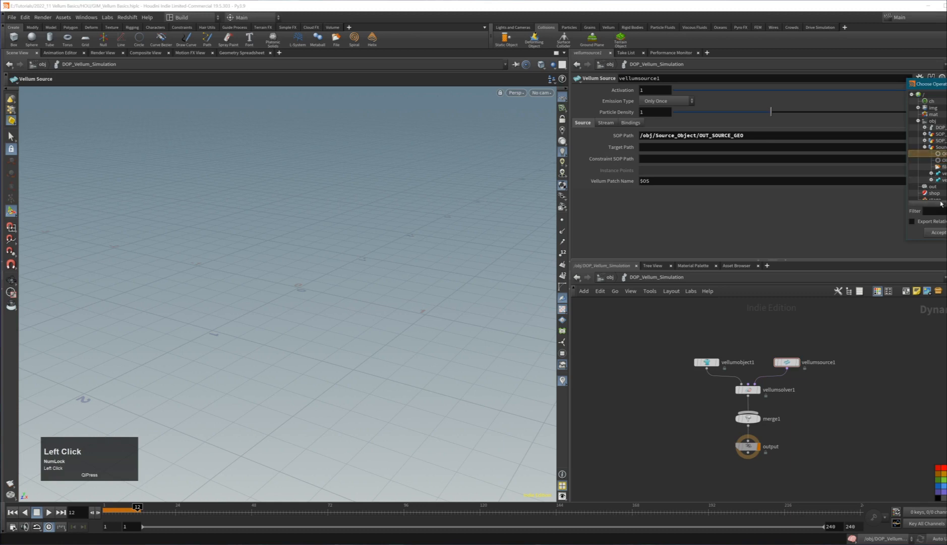
pyautogui.moveTo(928, 84); pyautogui.dragTo(620, 146)
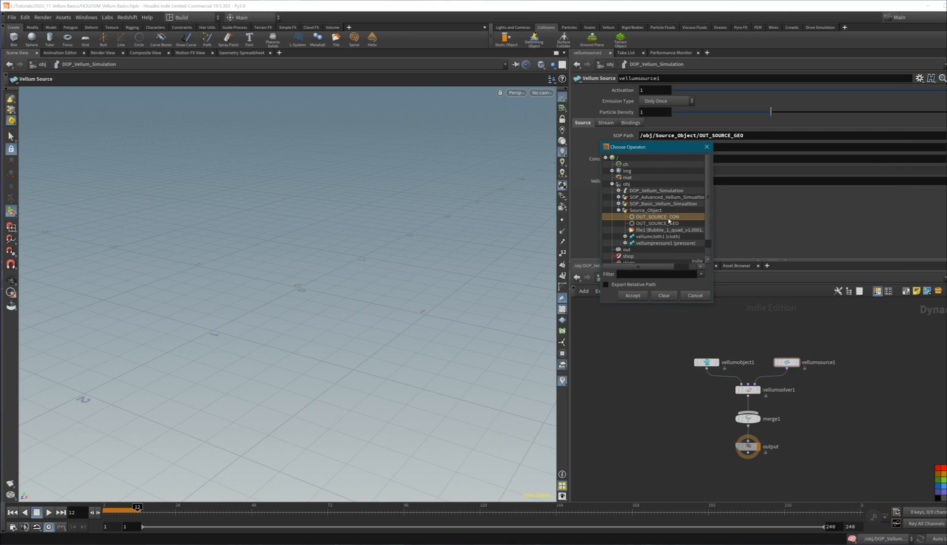
pyautogui.click(638, 296)
pyautogui.click(788, 428)
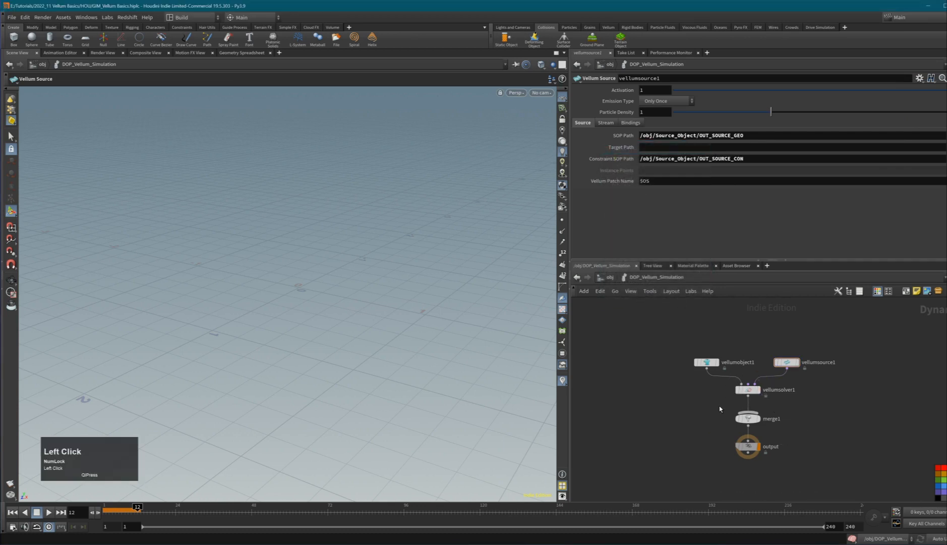
# Step: Go into Source_Object and insert a Transform node between file1 and vellumcloth1
pyautogui.press('u')
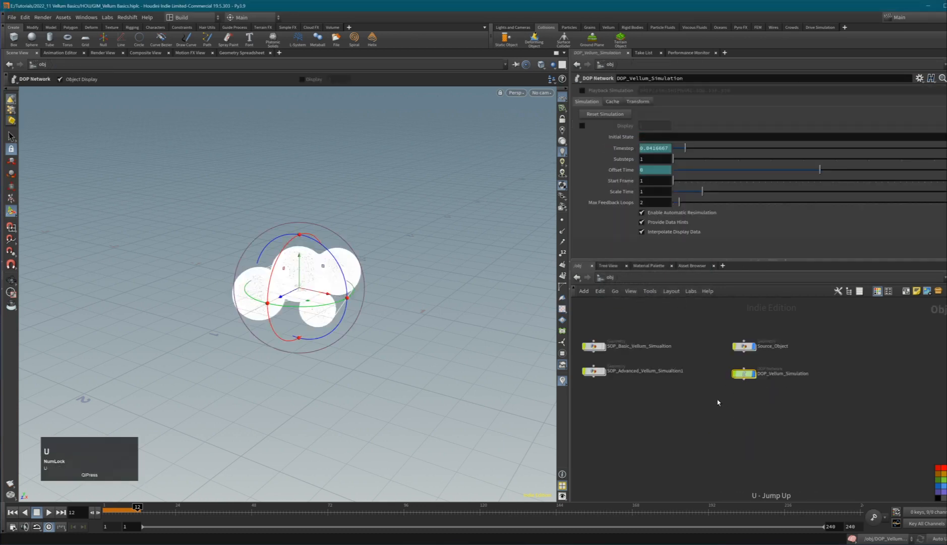
pyautogui.doubleClick(745, 347)
pyautogui.click(704, 339)
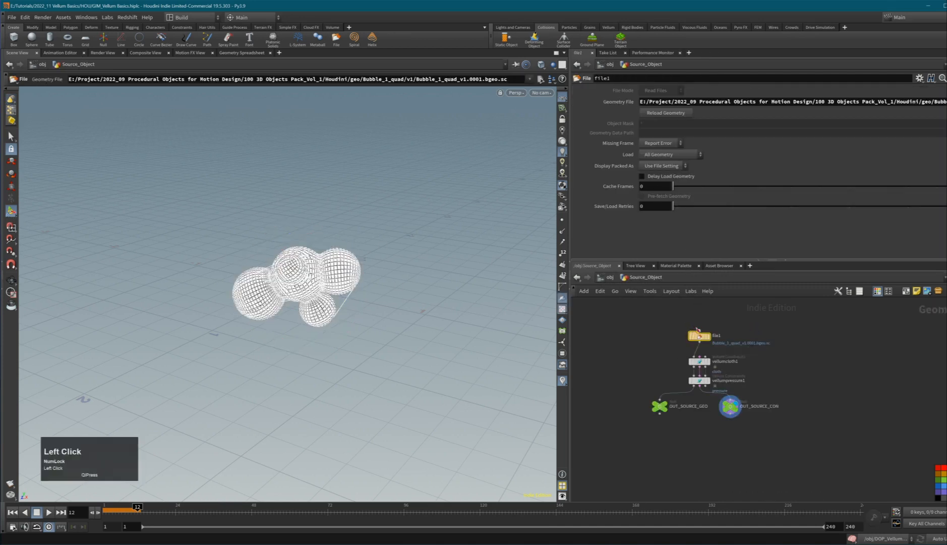
pyautogui.press('Tab')
pyautogui.write('t')
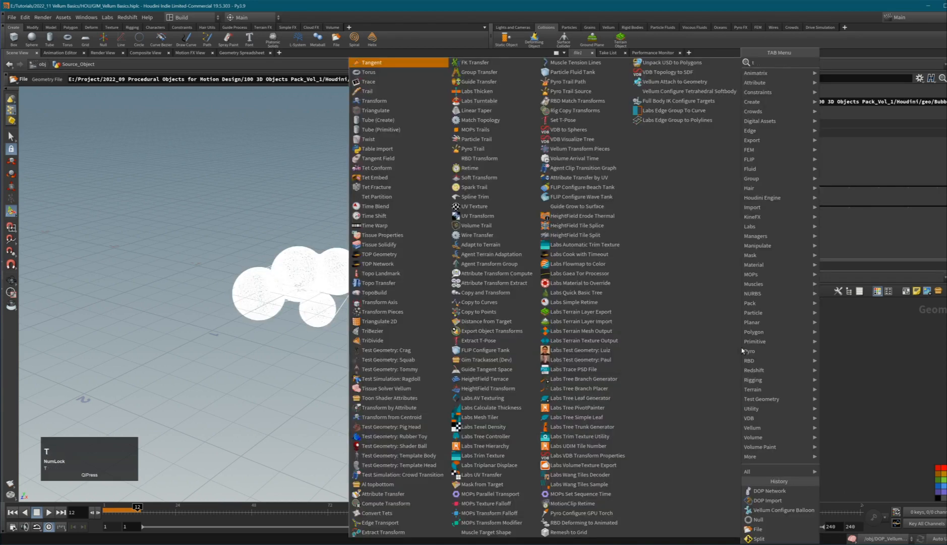
pyautogui.write('rans')
pyautogui.press('Return')
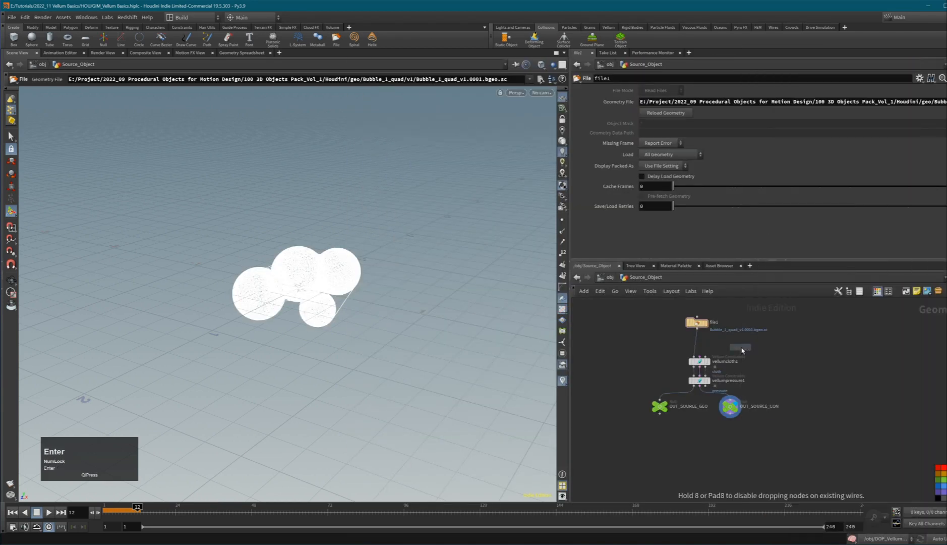
pyautogui.click(695, 350)
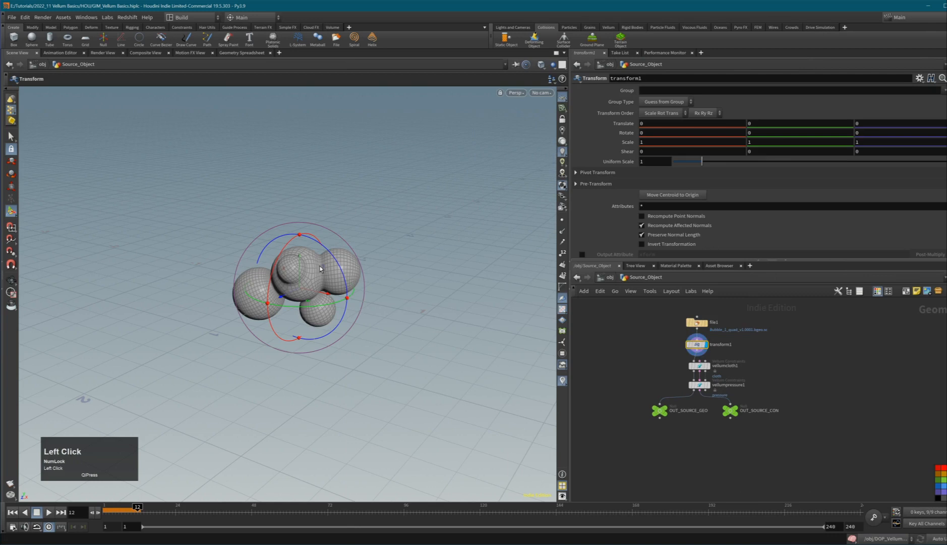
# Step: Raise the bubble geometry above the ground to a Y translate of about 1.45
pyautogui.moveTo(300, 259); pyautogui.dragTo(302, 95)
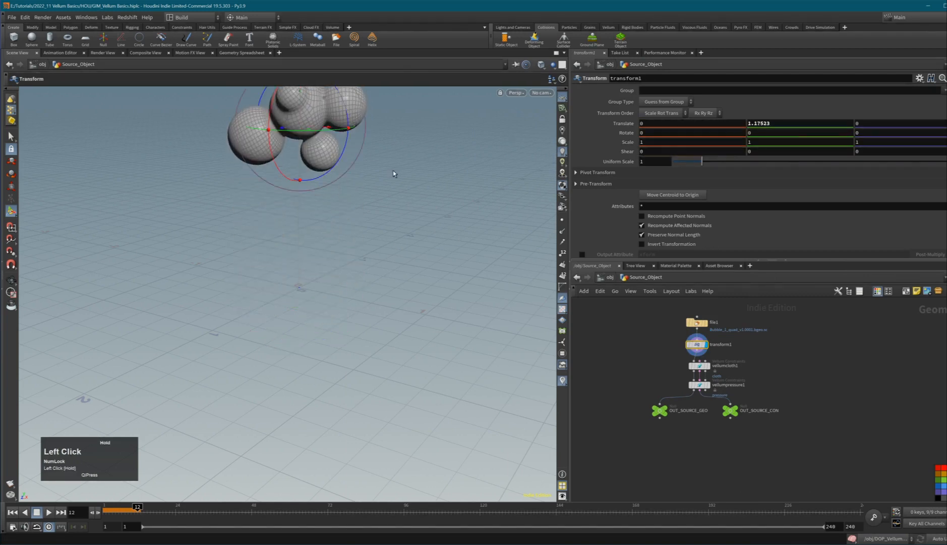
pyautogui.keyDown('alt'); pyautogui.moveTo(393, 174); pyautogui.dragTo(330, 198, button='right'); pyautogui.keyUp('alt')
pyautogui.keyDown('alt'); pyautogui.moveTo(354, 202); pyautogui.dragTo(363, 262, button='middle'); pyautogui.keyUp('alt')
pyautogui.press('r')
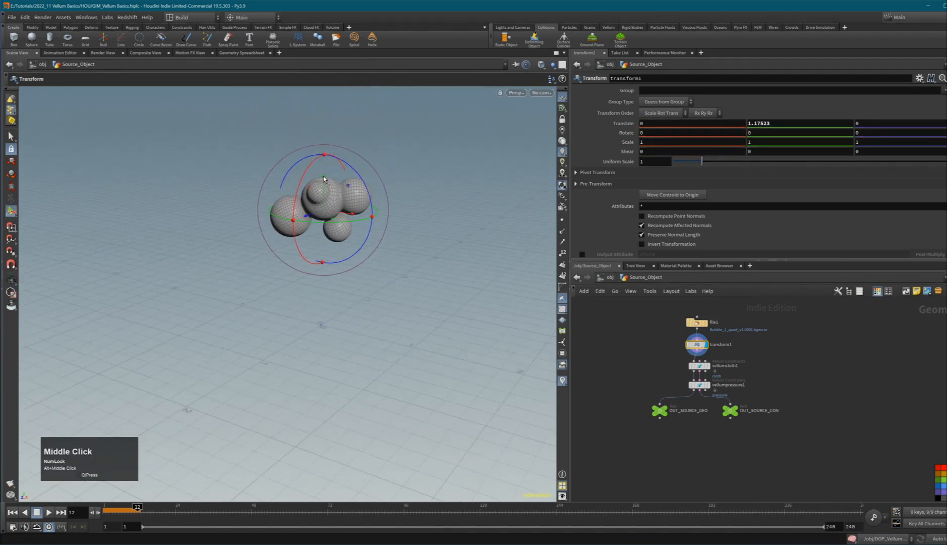
pyautogui.moveTo(323, 178); pyautogui.dragTo(322, 161)
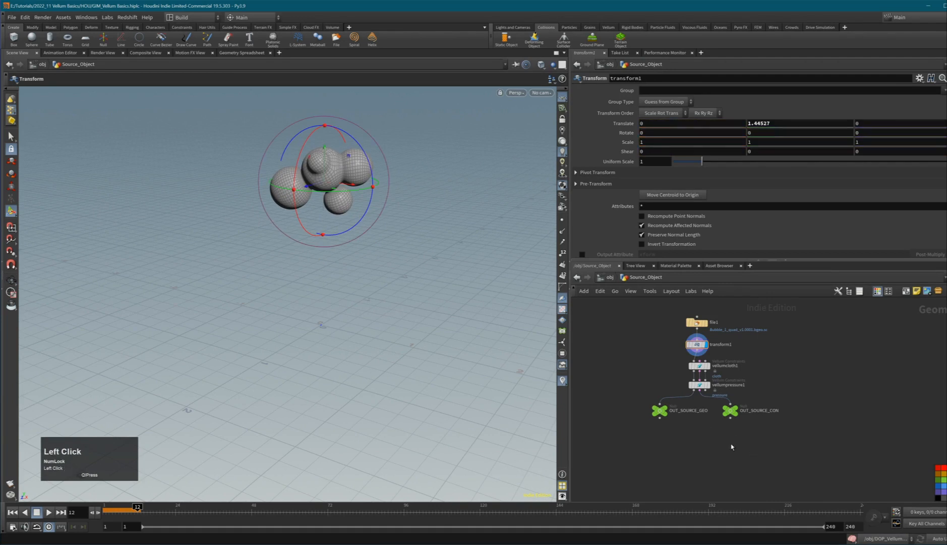
# Step: Return to the object level, play the DOP_Vellum_Simulation, and rewind to the first frame
pyautogui.press('u')
pyautogui.click(745, 374)
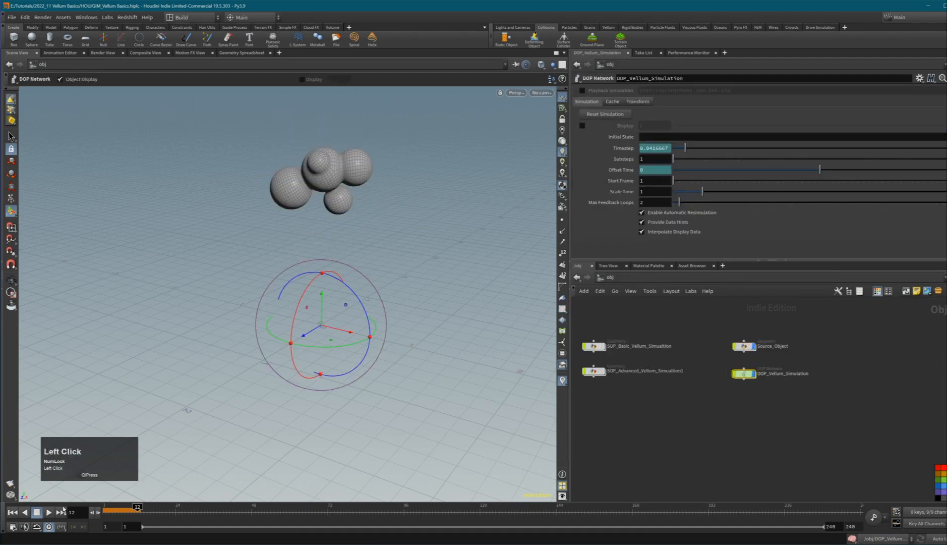
pyautogui.click(35, 513)
pyautogui.click(49, 512)
pyautogui.click(49, 512)
pyautogui.click(16, 512)
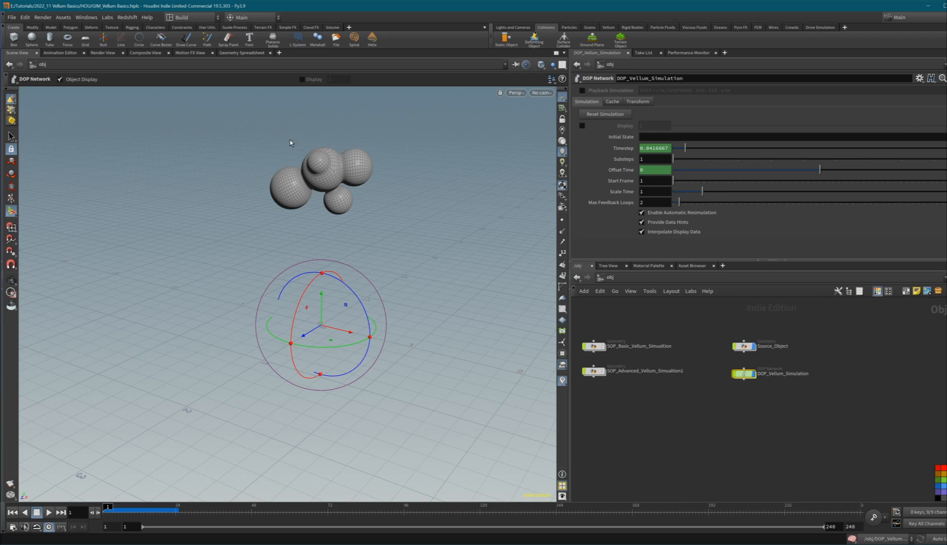
# Step: In the DOP network, shift the Vellum nodes up and insert a Gravity Force between vellumsolver1 and merge1
pyautogui.doubleClick(744, 374)
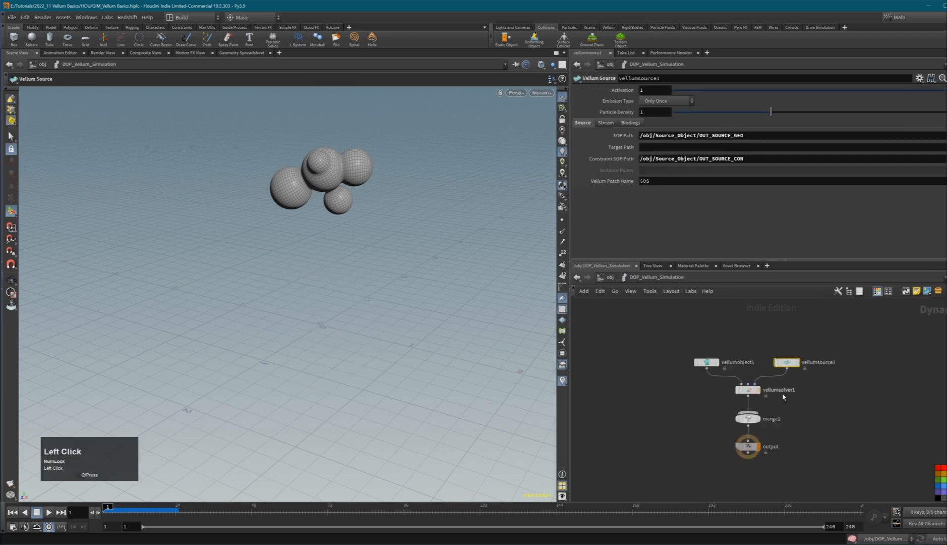
pyautogui.click(749, 390)
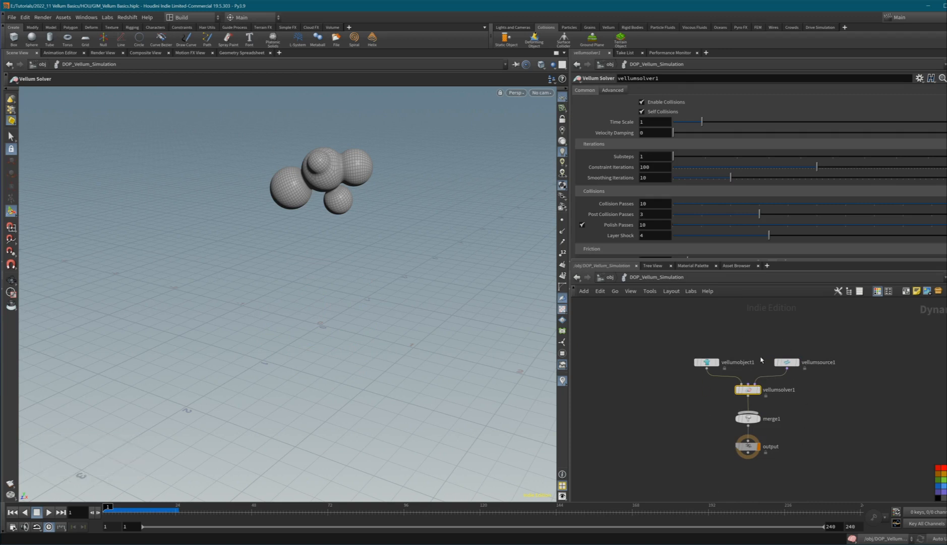
pyautogui.moveTo(820, 345); pyautogui.dragTo(697, 411)
pyautogui.moveTo(742, 391); pyautogui.dragTo(743, 368)
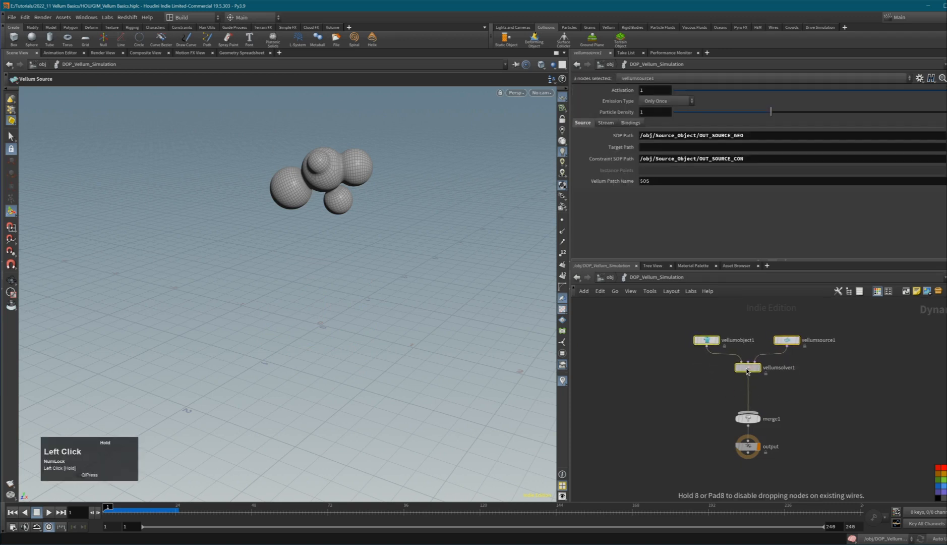
pyautogui.click(807, 399)
pyautogui.press('Tab')
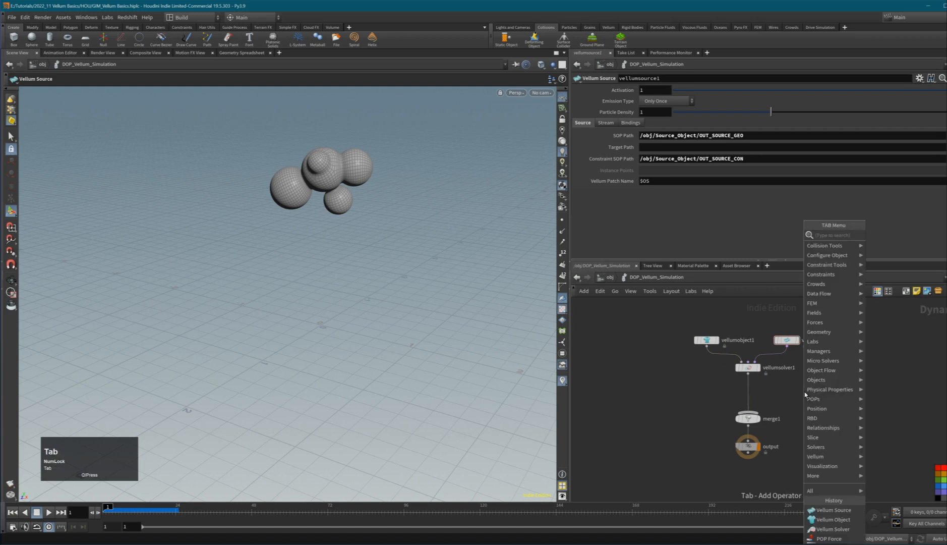
pyautogui.write('grav')
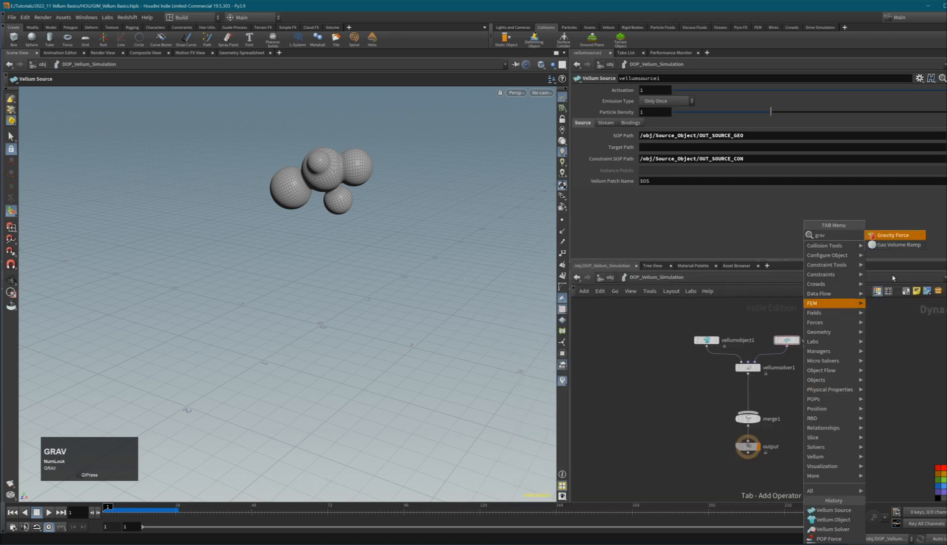
pyautogui.click(911, 235)
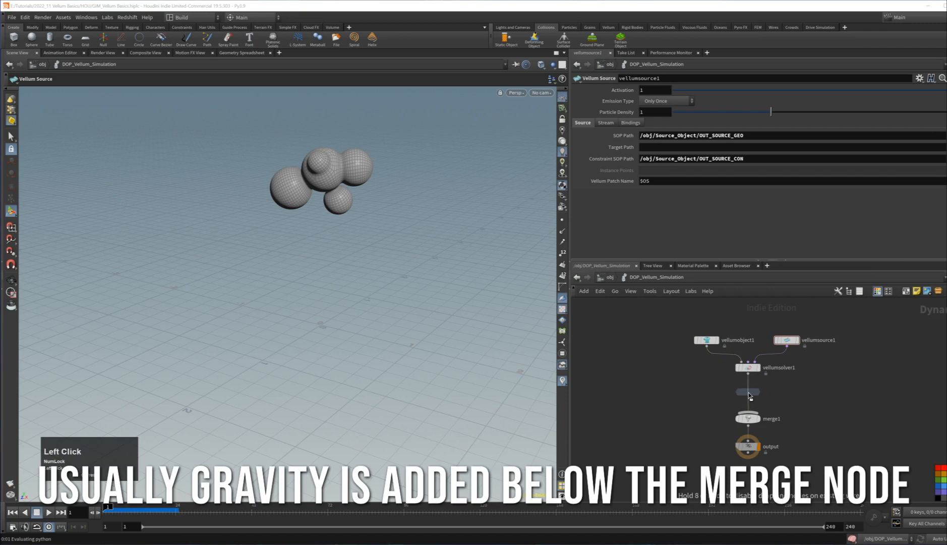
pyautogui.click(749, 395)
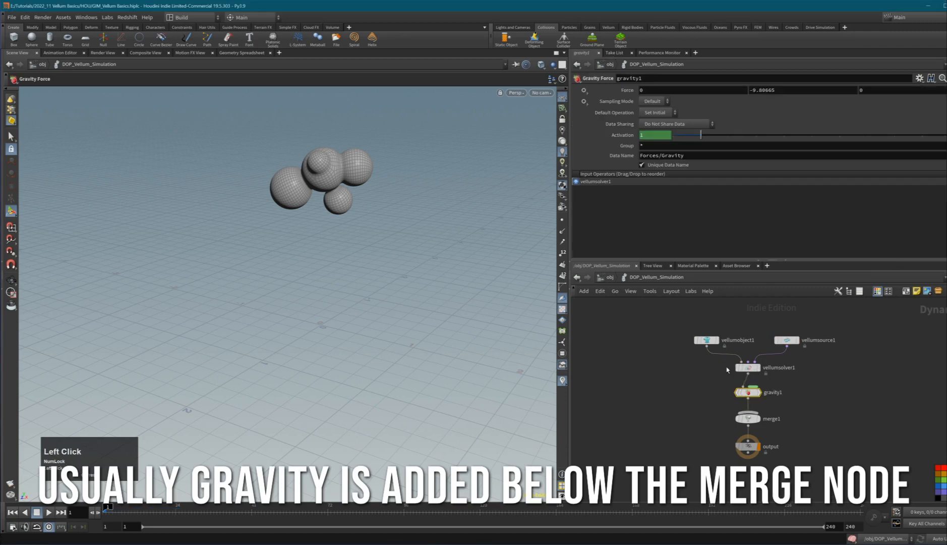
# Step: Go back to the object level, play the simulation with gravity twice, and rewind to frame 1
pyautogui.press('u')
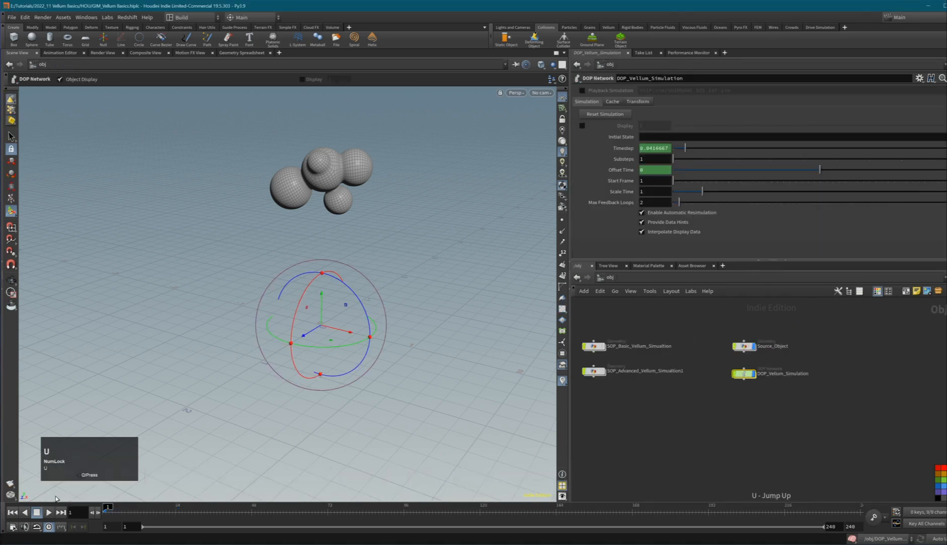
pyautogui.click(49, 512)
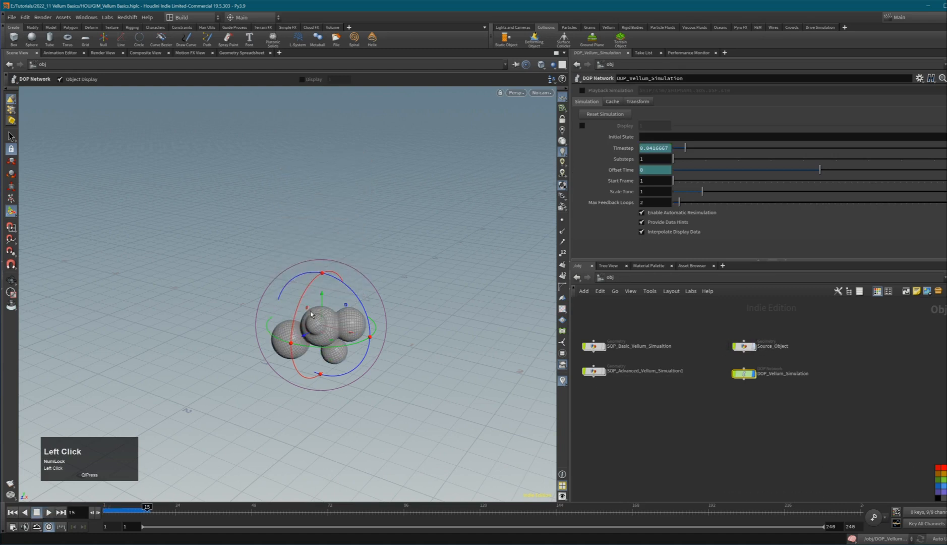
pyautogui.click(12, 512)
pyautogui.click(48, 512)
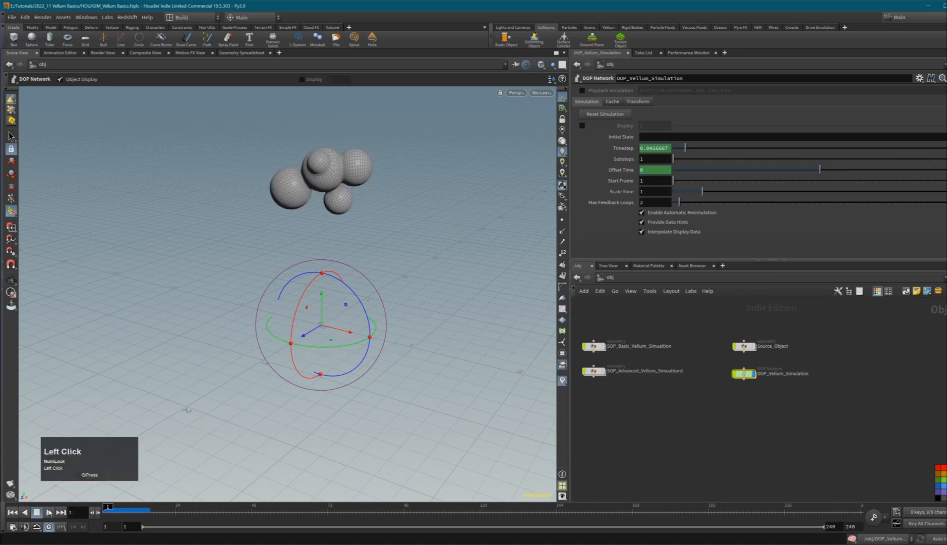
pyautogui.click(37, 512)
pyautogui.click(12, 512)
pyautogui.doubleClick(754, 373)
pyautogui.click(757, 372)
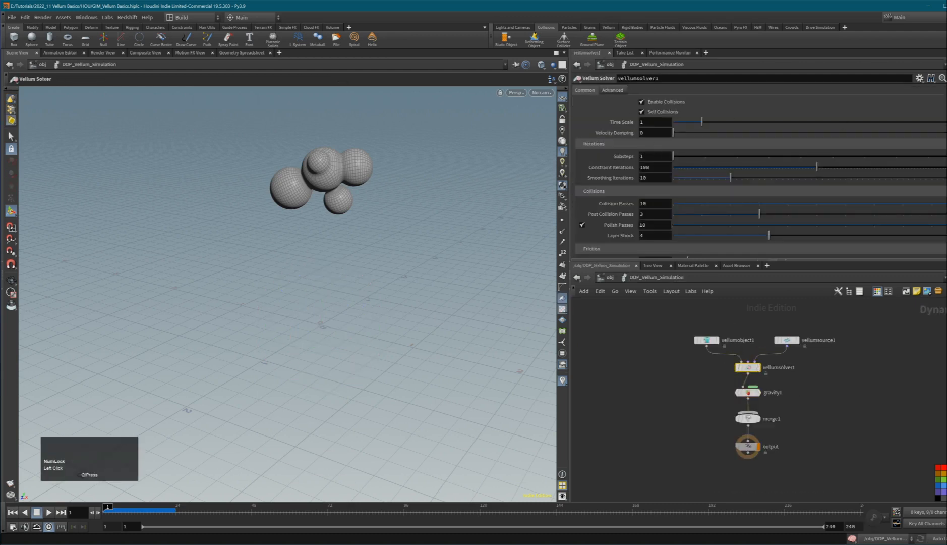
pyautogui.moveTo(946, 131)
pyautogui.mouseDown()
pyautogui.moveTo(946, 181)
pyautogui.moveTo(946, 131)
pyautogui.mouseUp()
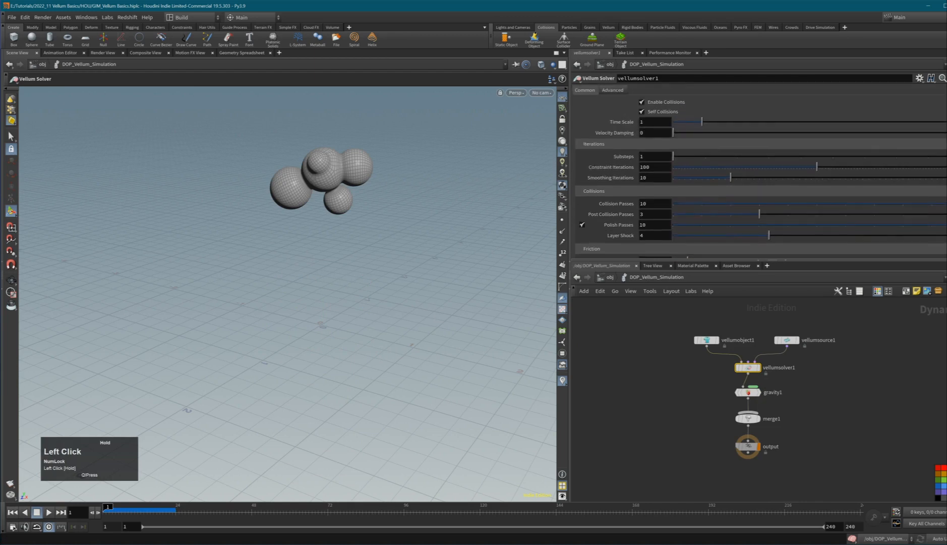
pyautogui.middleClick(811, 388)
pyautogui.middleClick(811, 388)
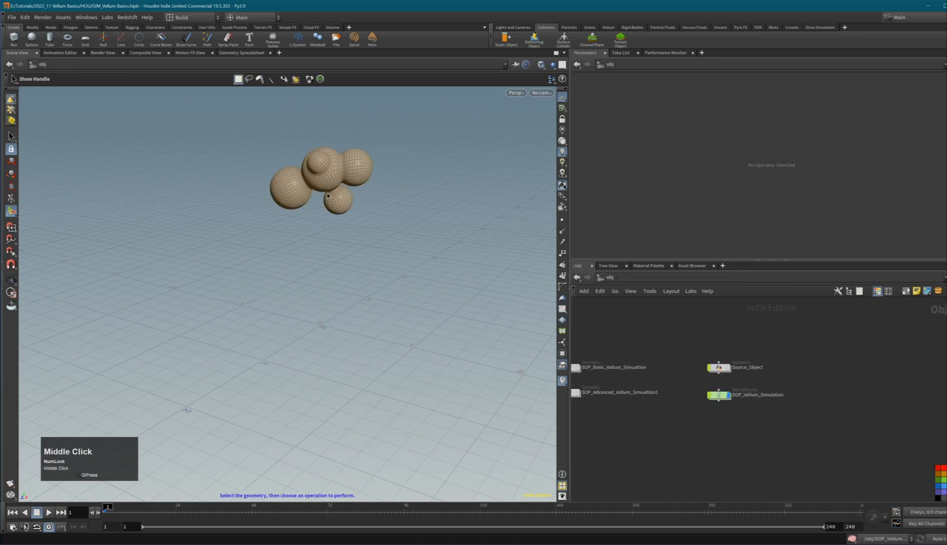
# Step: Add a new Geometry object beside Source_Object and name it Floor
pyautogui.click(795, 367)
pyautogui.press('Tab')
pyautogui.write('geo')
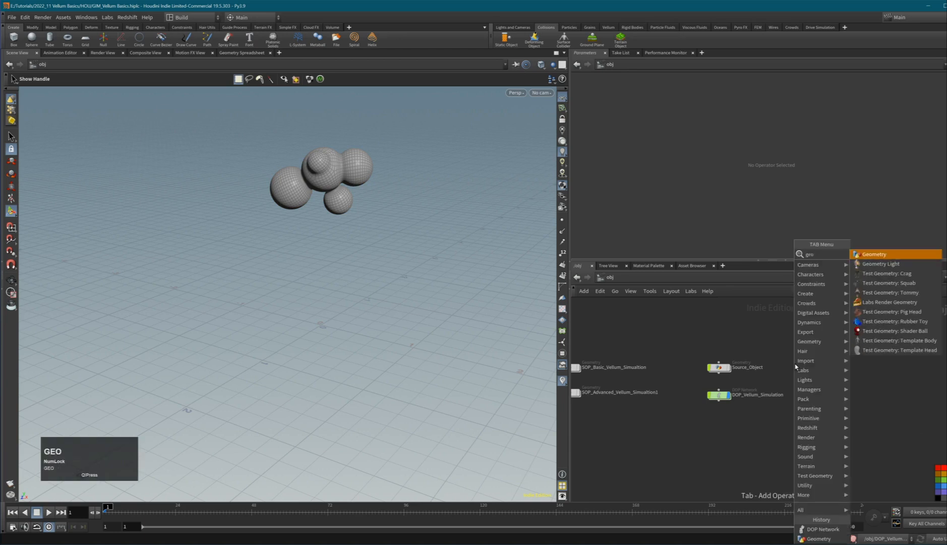
pyautogui.press('Return')
pyautogui.click(797, 367)
pyautogui.doubleClick(813, 363)
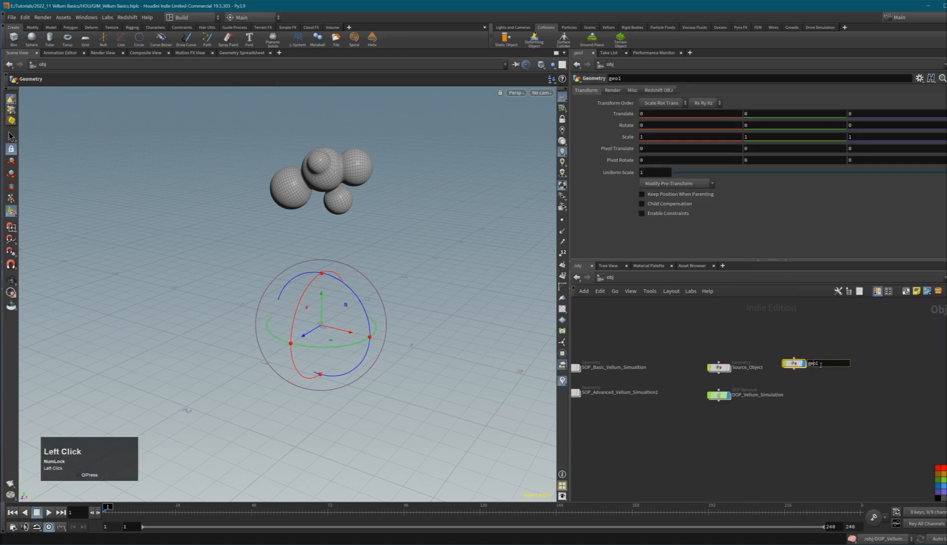
pyautogui.write('Floor')
pyautogui.press('Return')
# Step: Go into the Floor object and set the viewport to ghost other objects
pyautogui.doubleClick(795, 363)
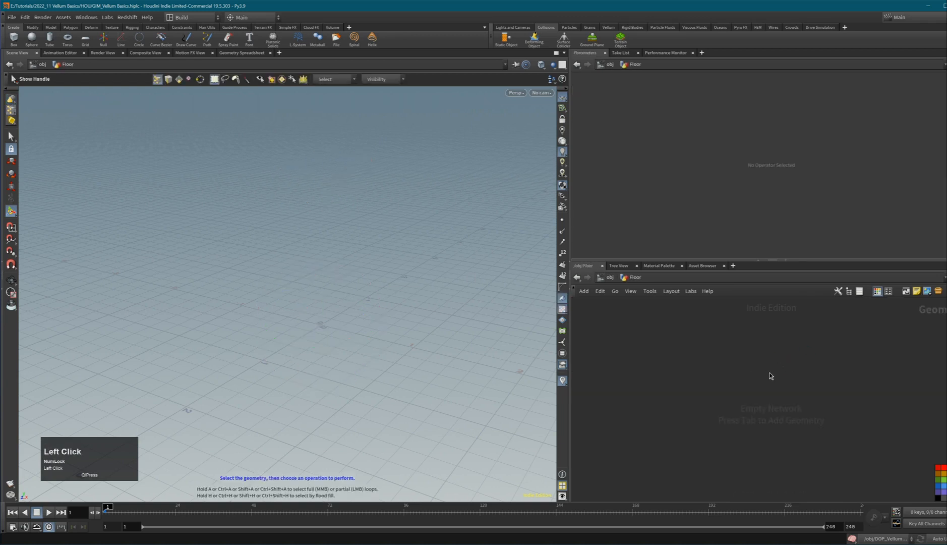
pyautogui.click(553, 64)
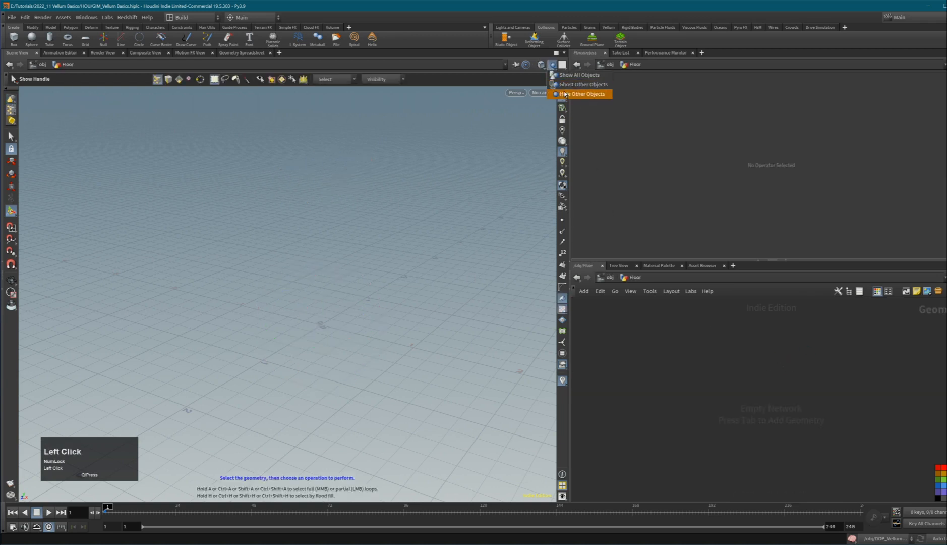
pyautogui.click(568, 85)
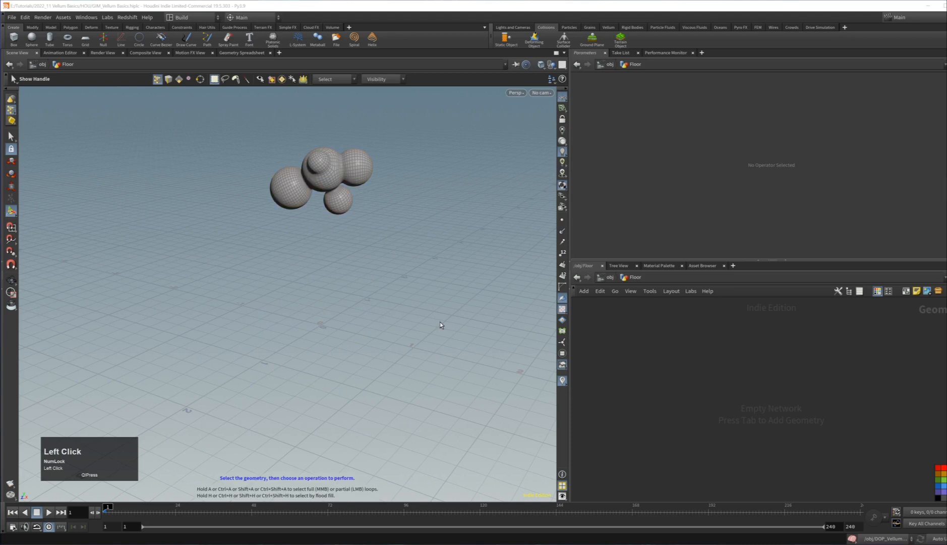
# Step: Add a Grid with its default size as the floor surface
pyautogui.press('Tab')
pyautogui.write('g')
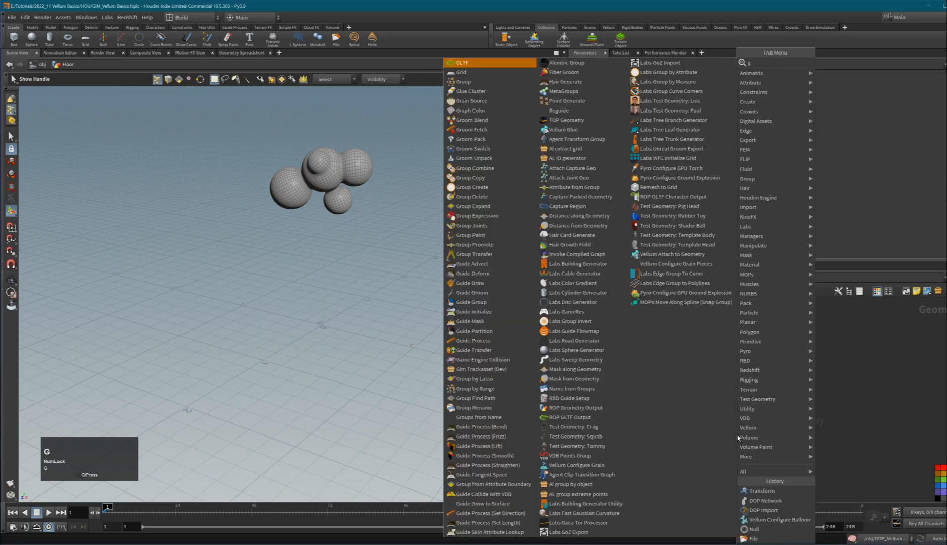
pyautogui.write('r')
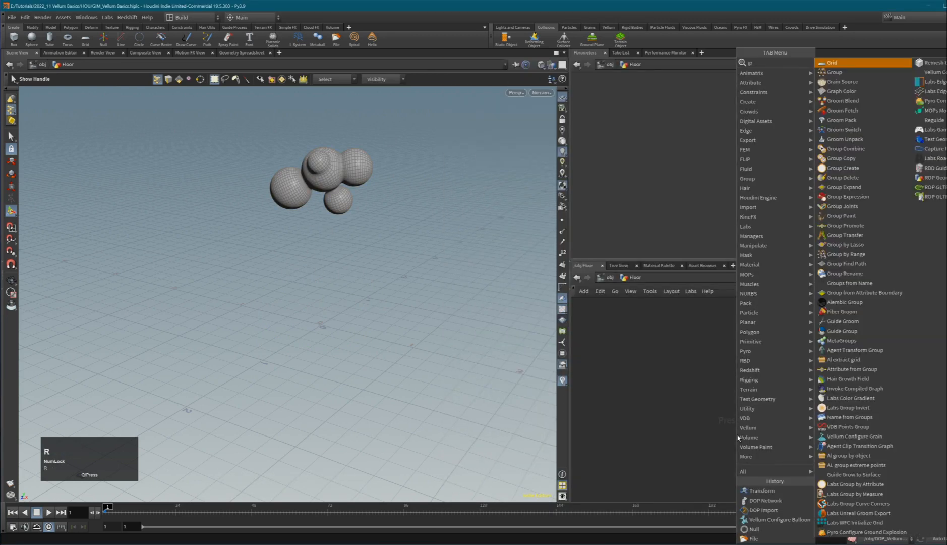
pyautogui.press('Return')
pyautogui.click(703, 373)
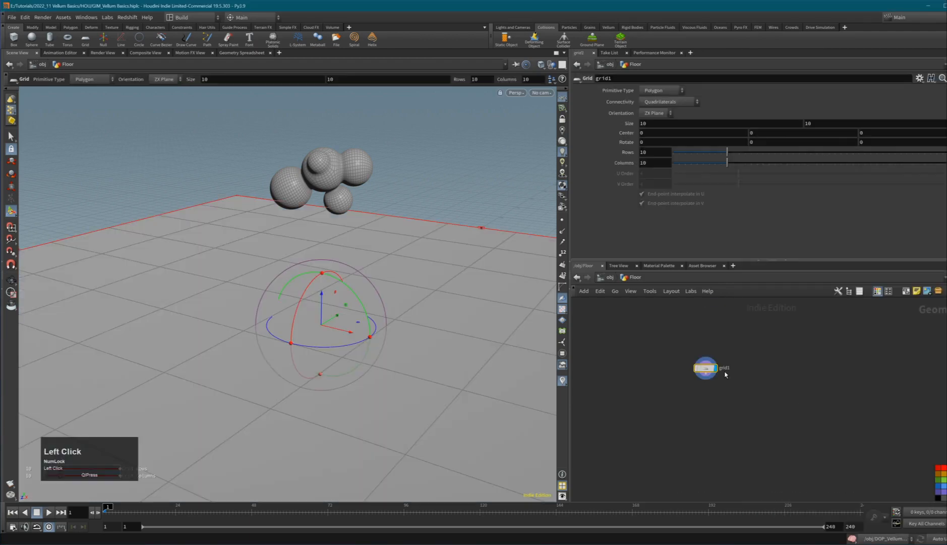
pyautogui.keyDown('alt'); pyautogui.moveTo(334, 321); pyautogui.dragTo(284, 337, button='right'); pyautogui.keyUp('alt')
pyautogui.keyDown('alt'); pyautogui.moveTo(323, 303); pyautogui.dragTo(345, 307); pyautogui.keyUp('alt')
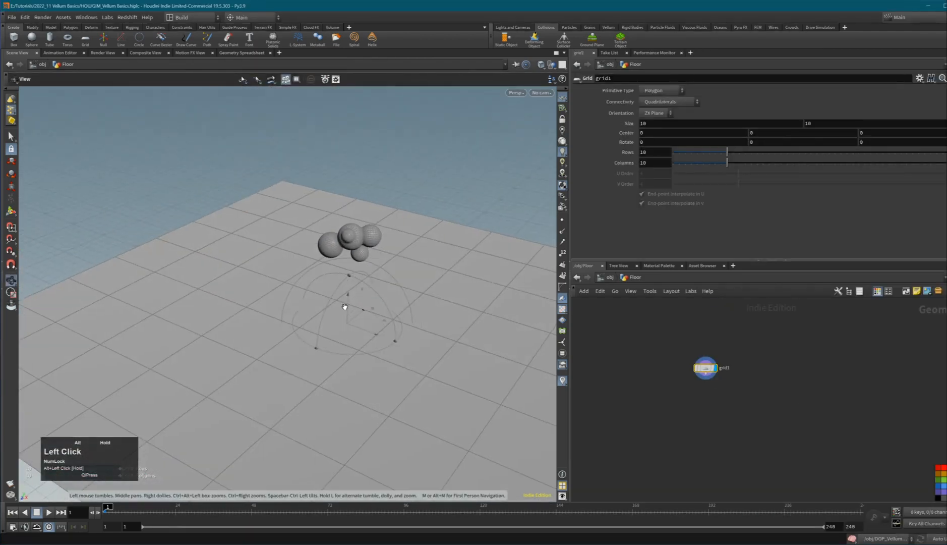
pyautogui.keyDown('alt'); pyautogui.moveTo(376, 317); pyautogui.dragTo(352, 281, button='middle'); pyautogui.keyUp('alt')
# Step: Connect a Null to the grid's output and rename it OUT_FLOOR
pyautogui.click(705, 368)
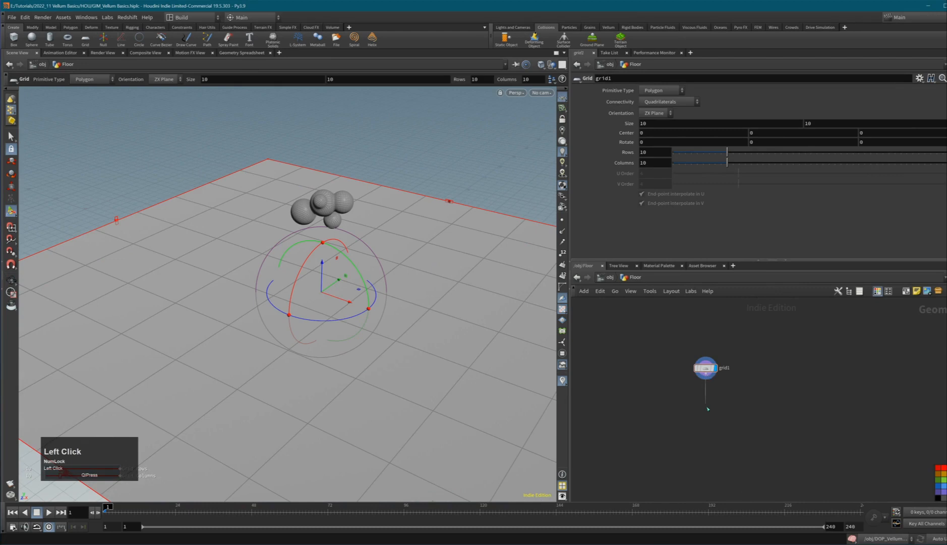
pyautogui.press('Tab')
pyautogui.write('null')
pyautogui.press('Return')
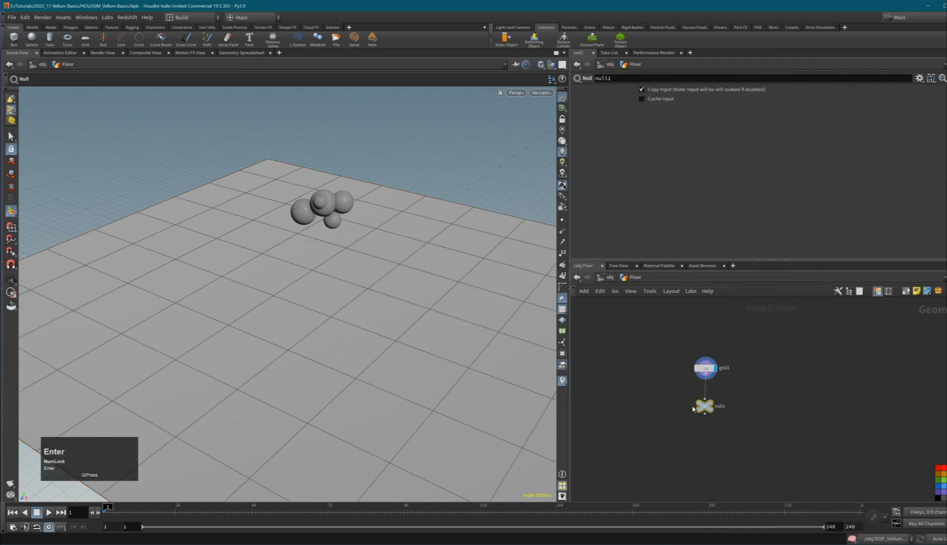
pyautogui.click(722, 408)
pyautogui.write('OUT_FLOOR')
pyautogui.press('Return')
pyautogui.click(695, 410)
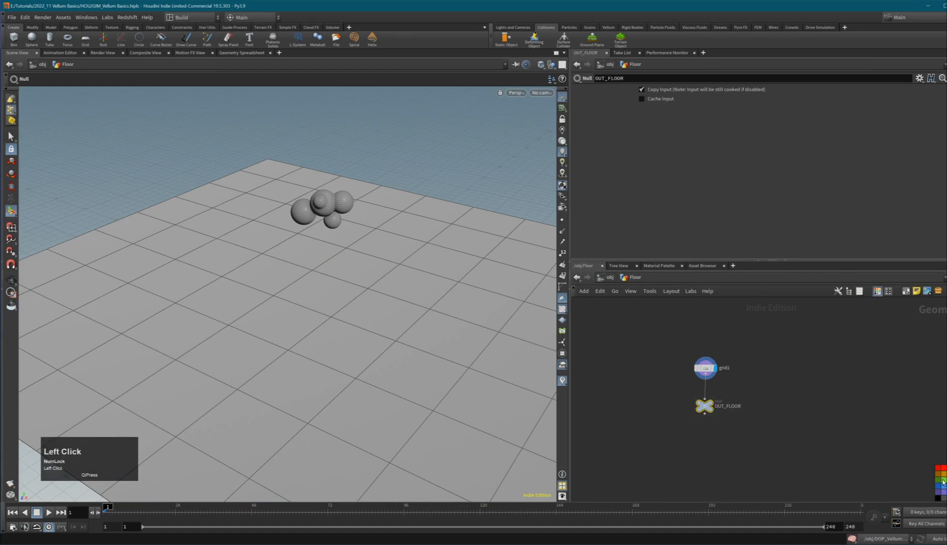
# Step: Color the OUT_FLOOR null green and go into the DOP_Vellum_Simulation network
pyautogui.click(943, 481)
pyautogui.press('u')
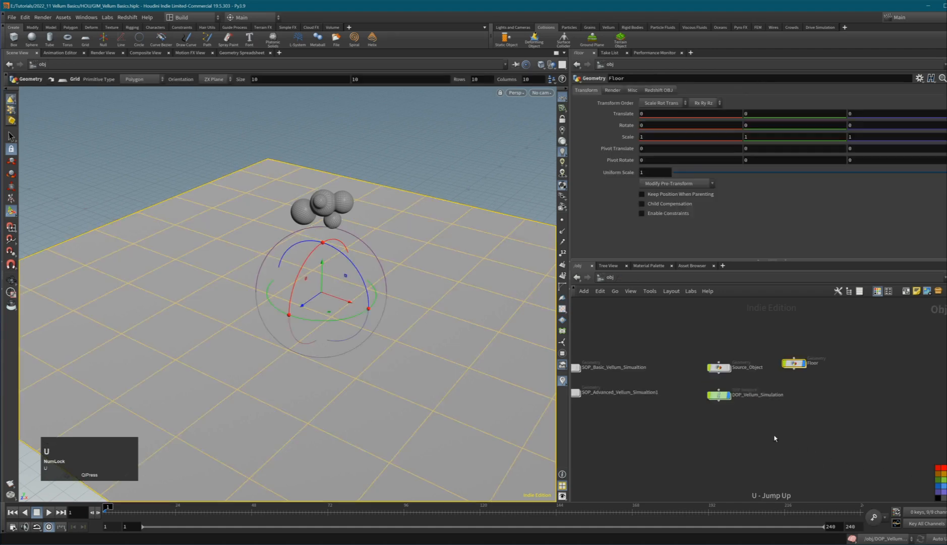
pyautogui.doubleClick(722, 398)
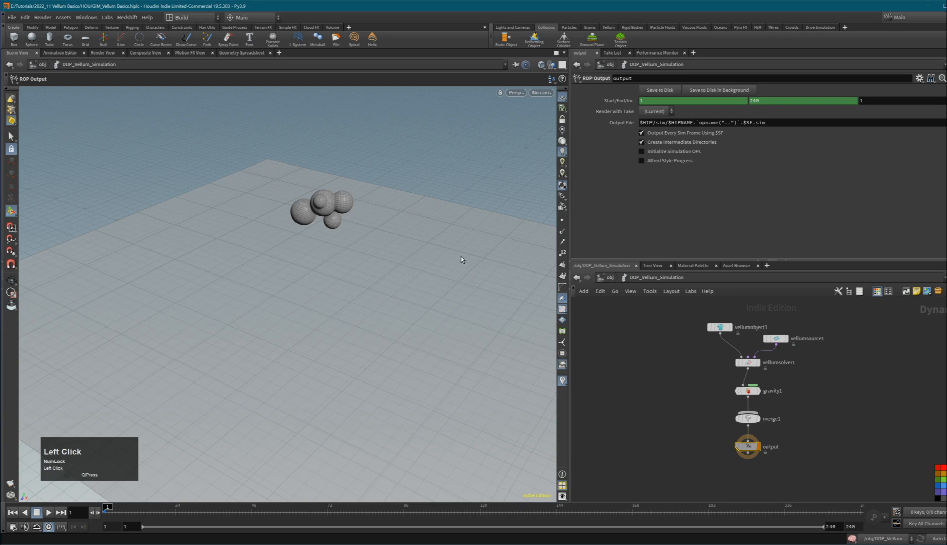
# Step: Shift the Vellum and gravity nodes together to one side of merge1 to make room for the collision nodes
pyautogui.moveTo(677, 362); pyautogui.dragTo(701, 380, button='middle')
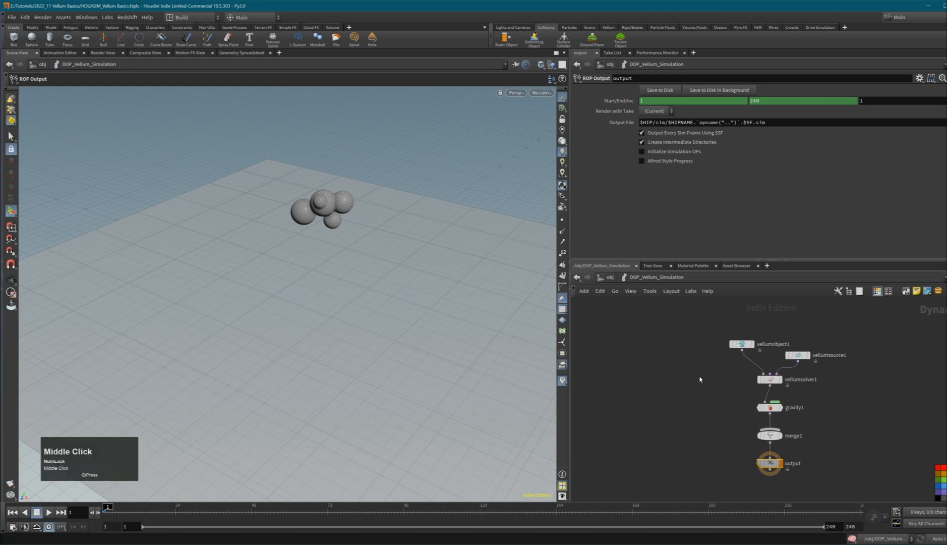
pyautogui.moveTo(833, 326); pyautogui.dragTo(717, 423)
pyautogui.moveTo(772, 413); pyautogui.dragTo(809, 413)
pyautogui.click(699, 398)
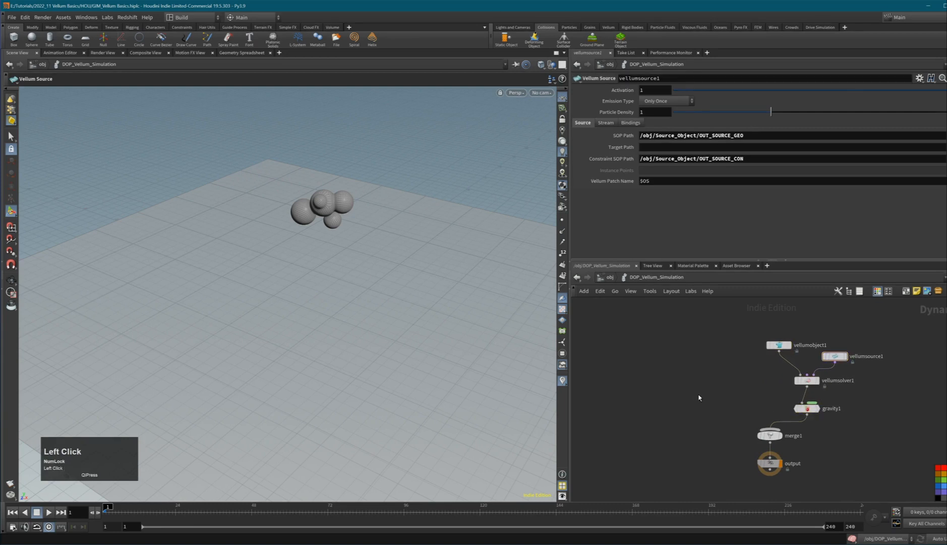
pyautogui.press('Tab')
pyautogui.write('stati')
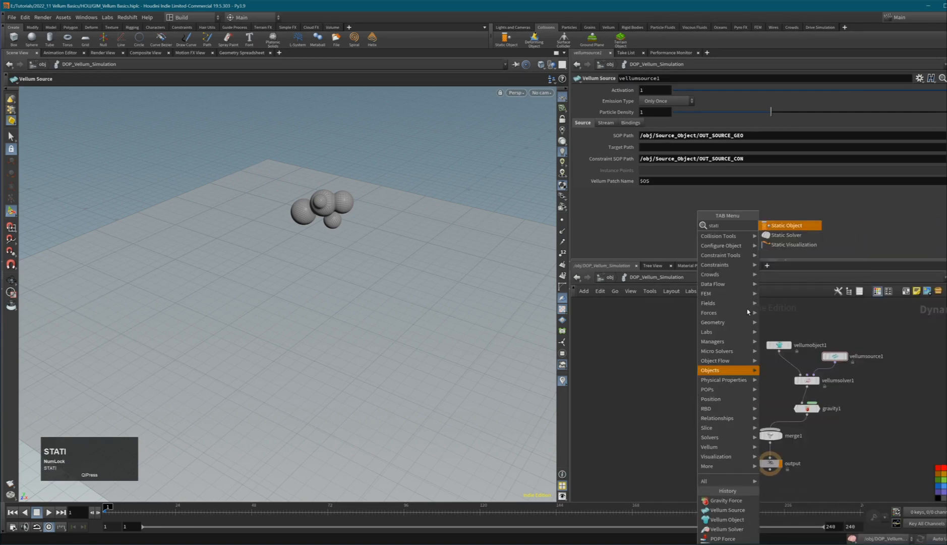
pyautogui.click(793, 229)
pyautogui.click(698, 348)
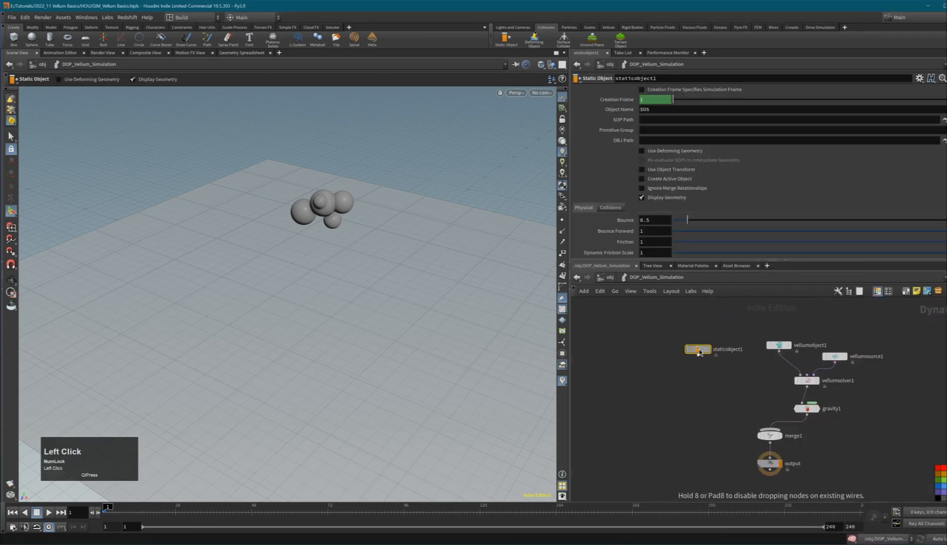
pyautogui.doubleClick(700, 352)
pyautogui.press('u')
pyautogui.click(700, 348)
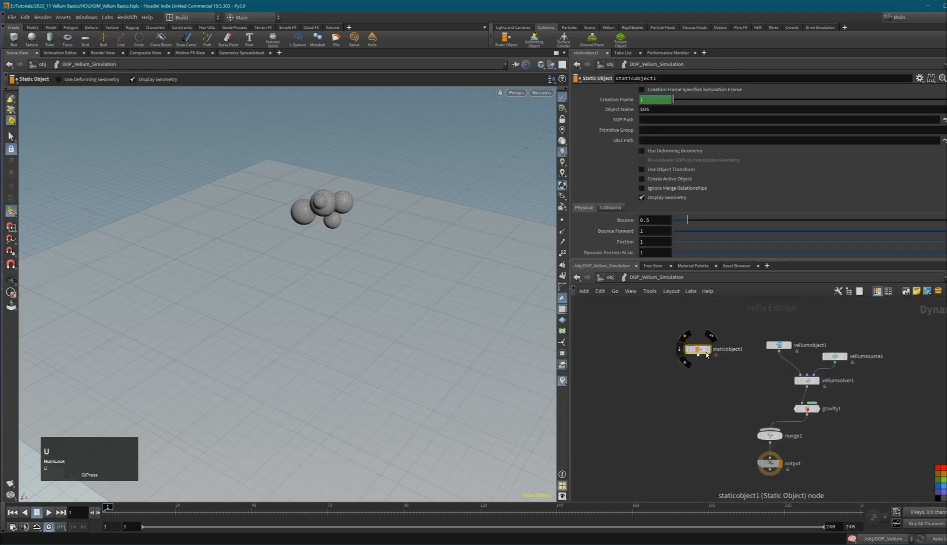
pyautogui.press('Delete')
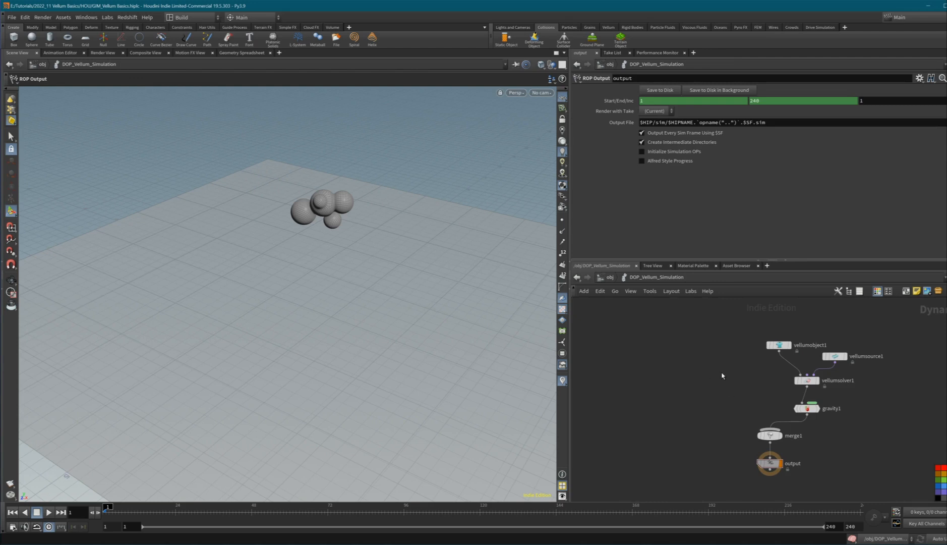
# Step: Add a Static Solver beside the Vellum nodes and wire its output into merge1
pyautogui.moveTo(835, 363); pyautogui.dragTo(845, 355)
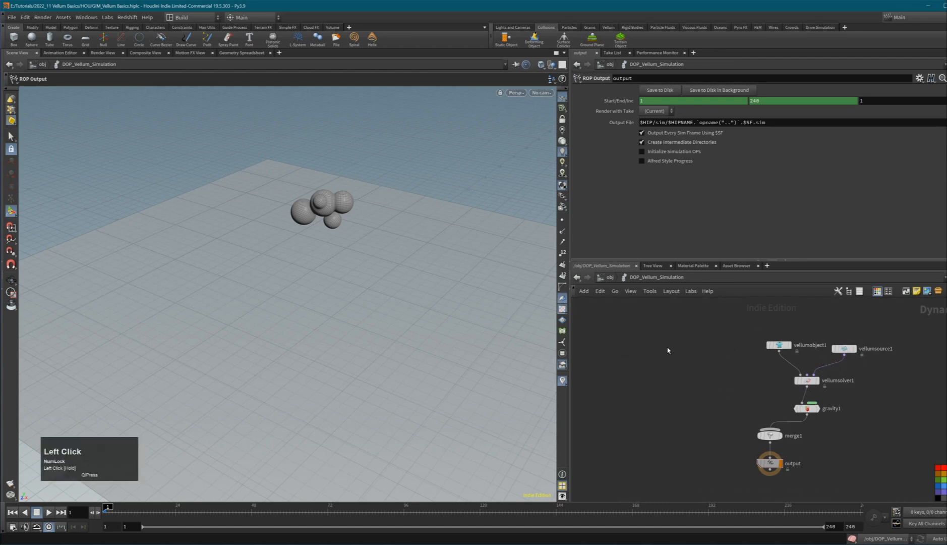
pyautogui.click(726, 364)
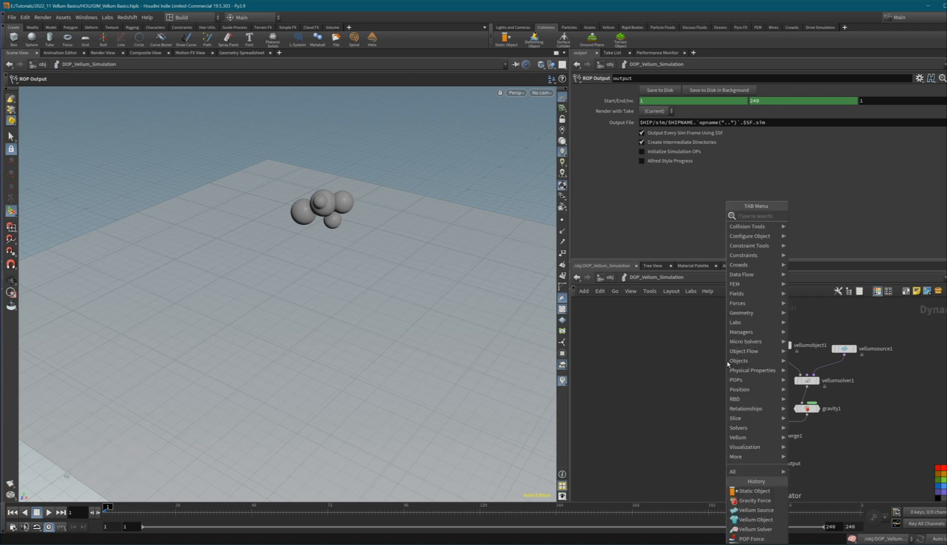
pyautogui.write('stat')
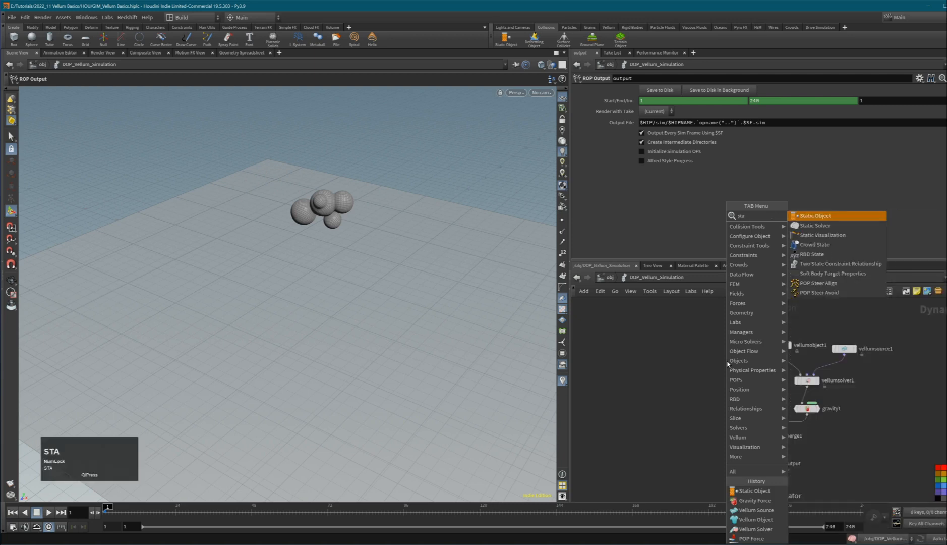
pyautogui.click(810, 228)
pyautogui.click(720, 398)
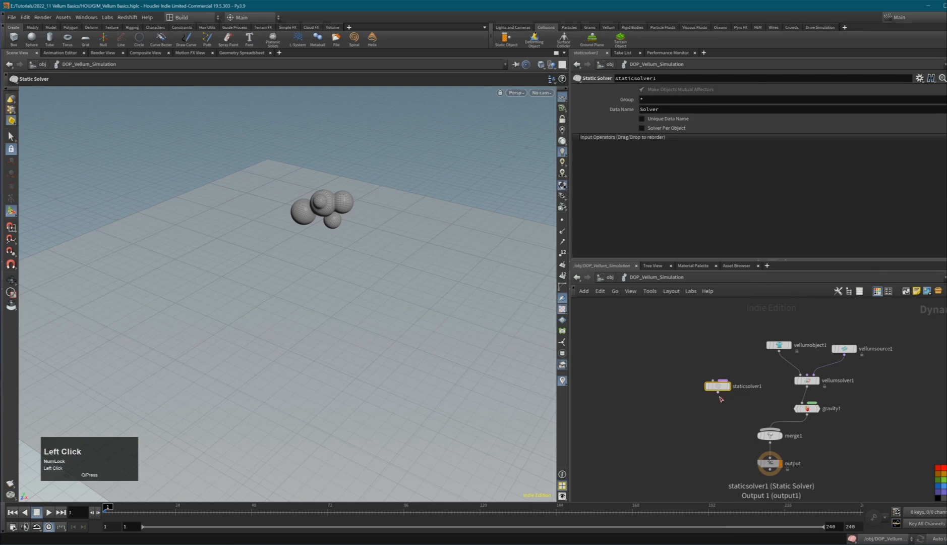
pyautogui.moveTo(719, 393); pyautogui.dragTo(781, 440)
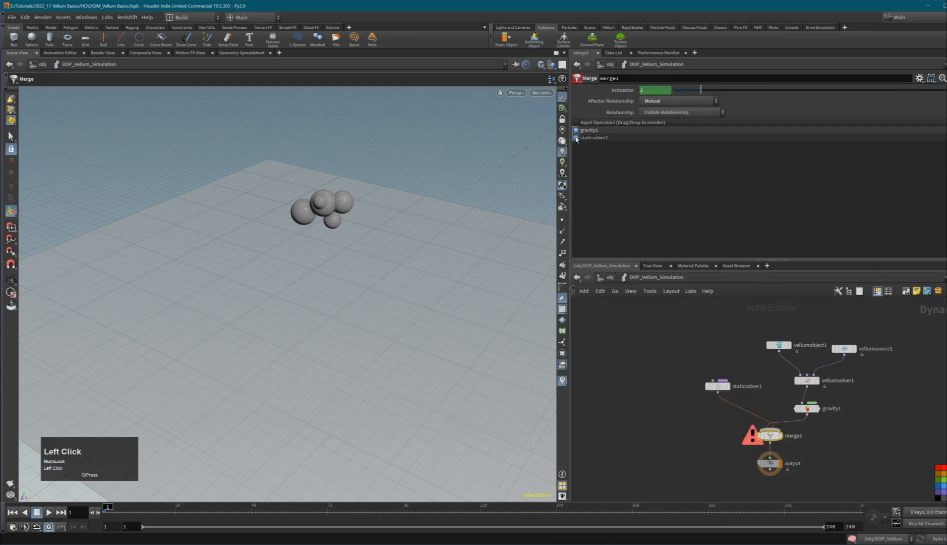
# Step: Reorder merge1's inputs so the static solver comes before gravity, and move the static solver node slightly lower
pyautogui.moveTo(576, 139); pyautogui.dragTo(578, 138)
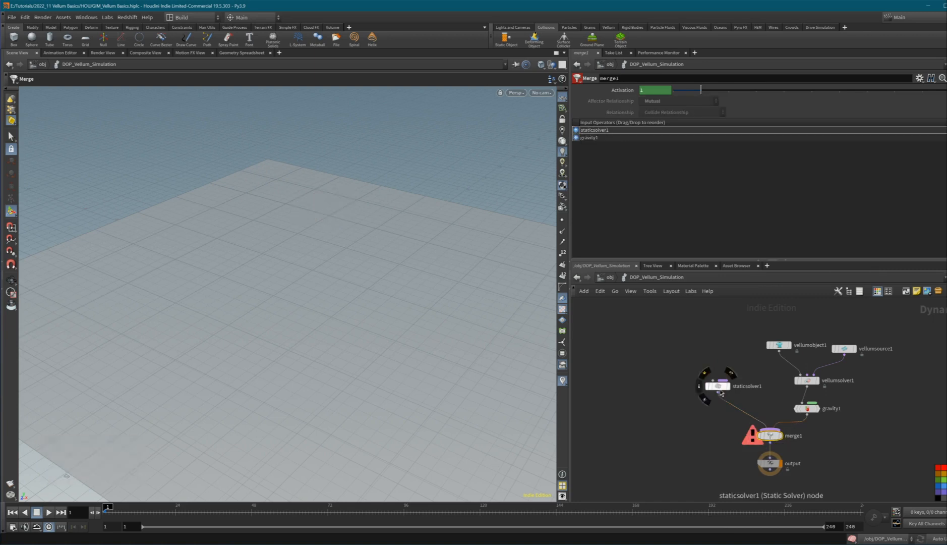
pyautogui.moveTo(722, 393); pyautogui.dragTo(724, 405)
pyautogui.click(806, 409)
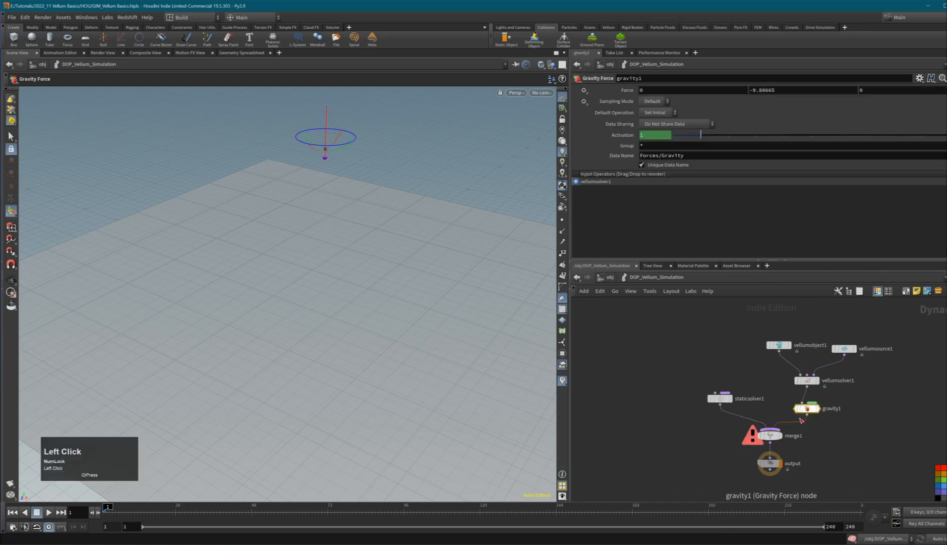
pyautogui.click(802, 419)
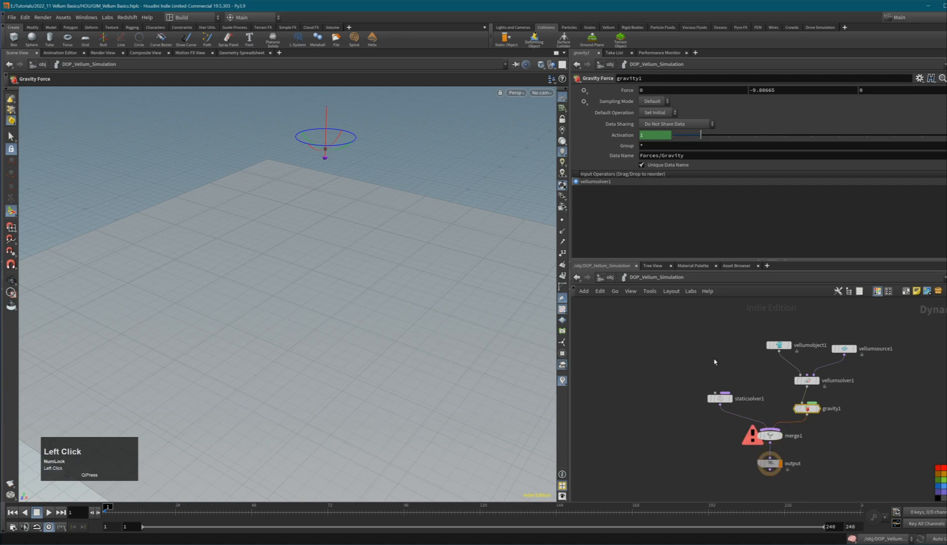
# Step: Add a Static Object above the static solver and connect it to the solver's first input
pyautogui.press('Tab')
pyautogui.write('sta')
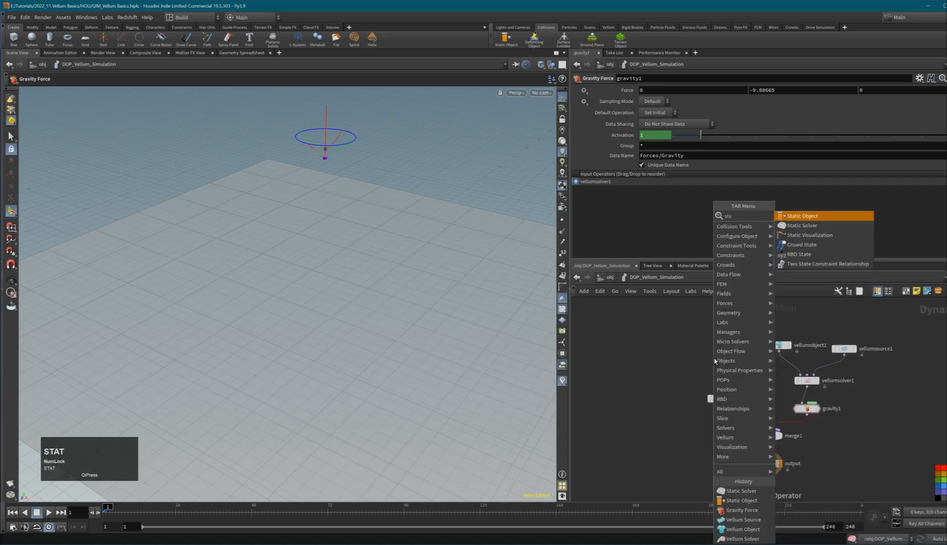
pyautogui.click(795, 216)
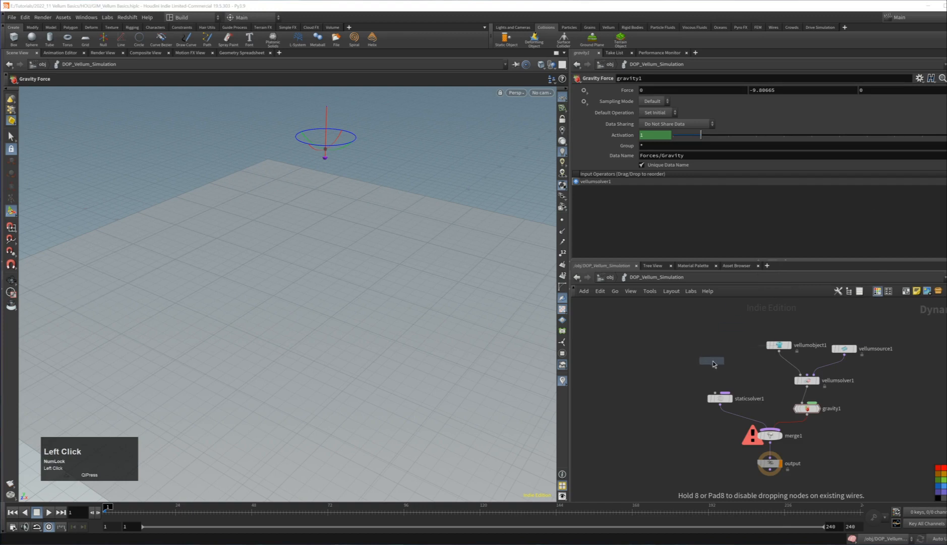
pyautogui.click(712, 361)
pyautogui.moveTo(712, 367)
pyautogui.mouseDown()
pyautogui.moveTo(715, 391)
pyautogui.moveTo(721, 363)
pyautogui.mouseUp()
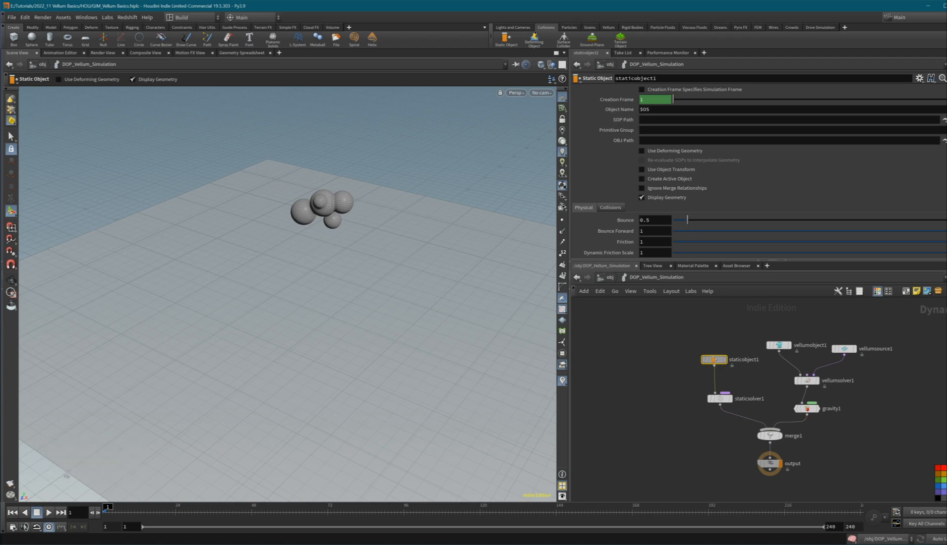
# Step: Set the static object's SOP Path to /obj/Floor/OUT_FLOOR
pyautogui.click(945, 120)
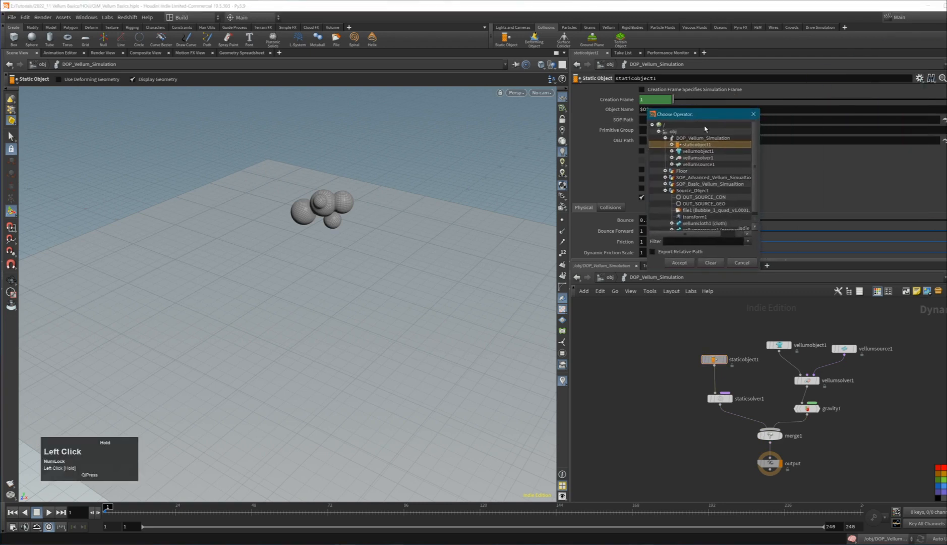
pyautogui.click(667, 138)
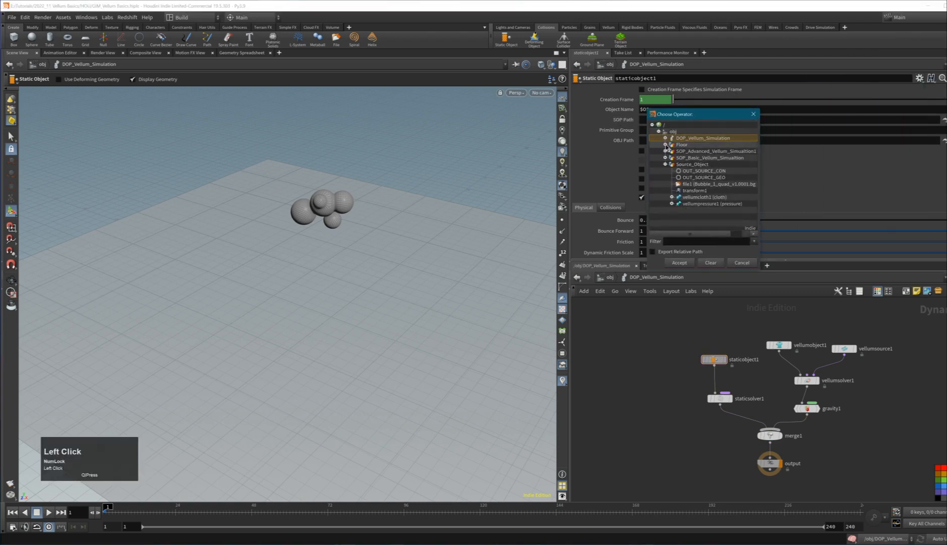
pyautogui.click(666, 145)
pyautogui.click(701, 152)
pyautogui.click(680, 263)
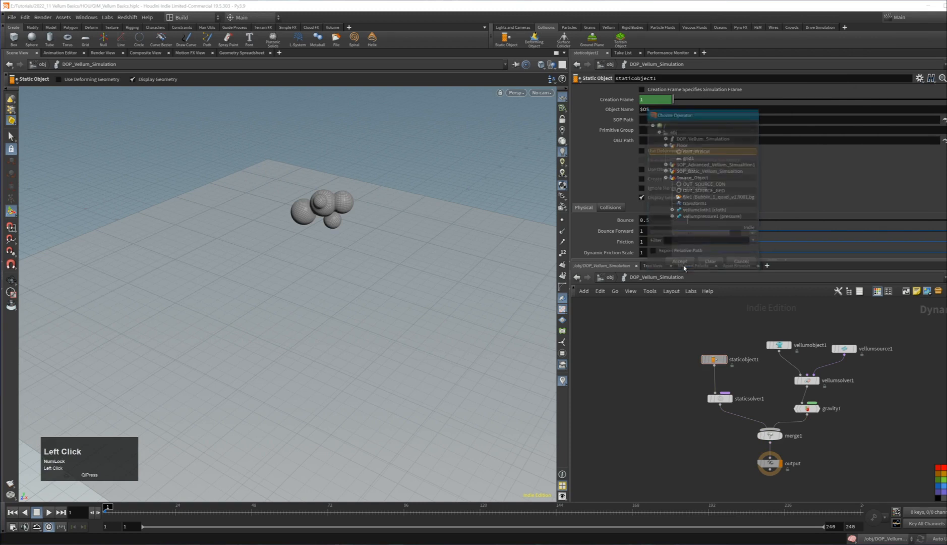
pyautogui.click(858, 428)
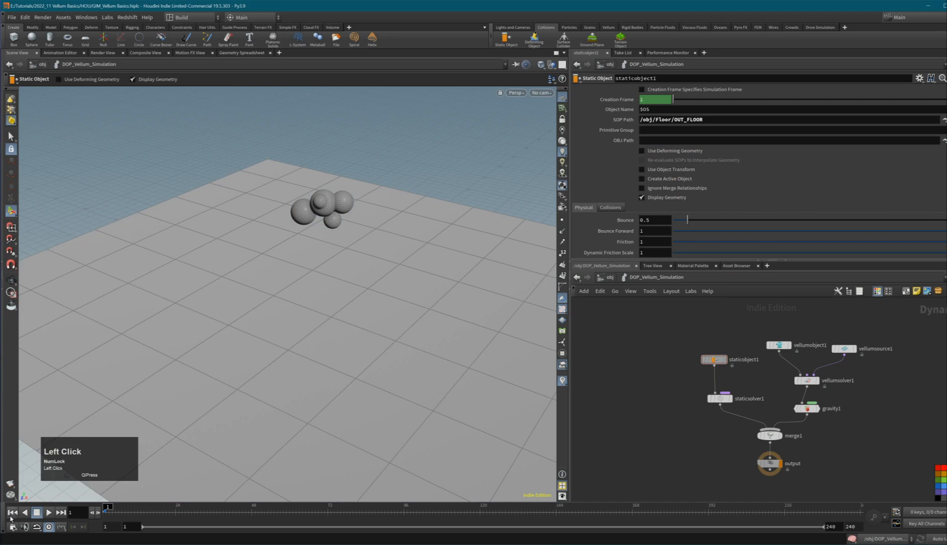
# Step: Play the simulation up to frame 73 and examine from close up how the bubbles collide with the floor
pyautogui.click(49, 512)
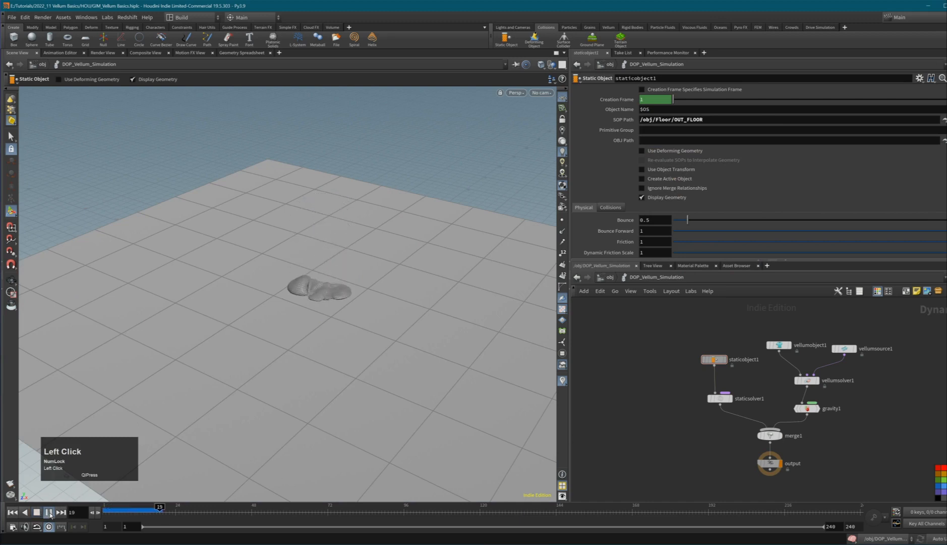
pyautogui.click(49, 512)
pyautogui.keyDown('alt'); pyautogui.moveTo(283, 338); pyautogui.dragTo(387, 295, button='right'); pyautogui.keyUp('alt')
pyautogui.keyDown('alt'); pyautogui.moveTo(387, 295); pyautogui.dragTo(359, 294); pyautogui.keyUp('alt')
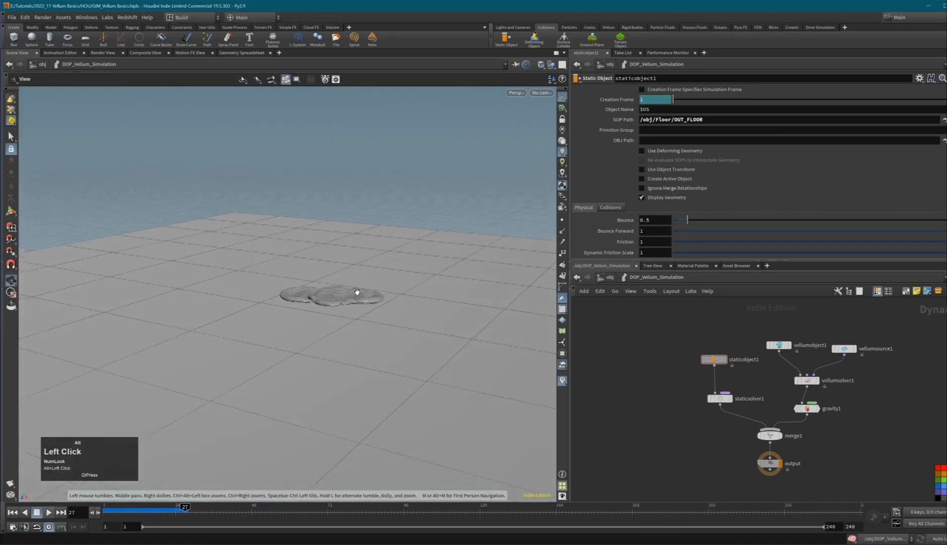
pyautogui.keyDown('alt'); pyautogui.moveTo(359, 293); pyautogui.dragTo(274, 317, button='middle'); pyautogui.keyUp('alt')
pyautogui.keyDown('alt'); pyautogui.moveTo(275, 317); pyautogui.dragTo(313, 300, button='right'); pyautogui.keyUp('alt')
pyautogui.keyDown('alt'); pyautogui.moveTo(312, 301); pyautogui.dragTo(289, 312); pyautogui.keyUp('alt')
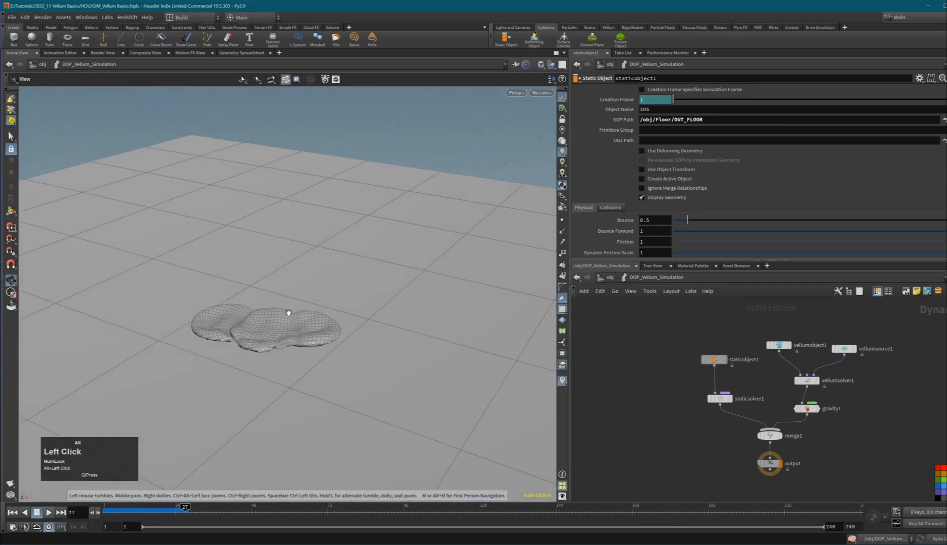
pyautogui.click(49, 513)
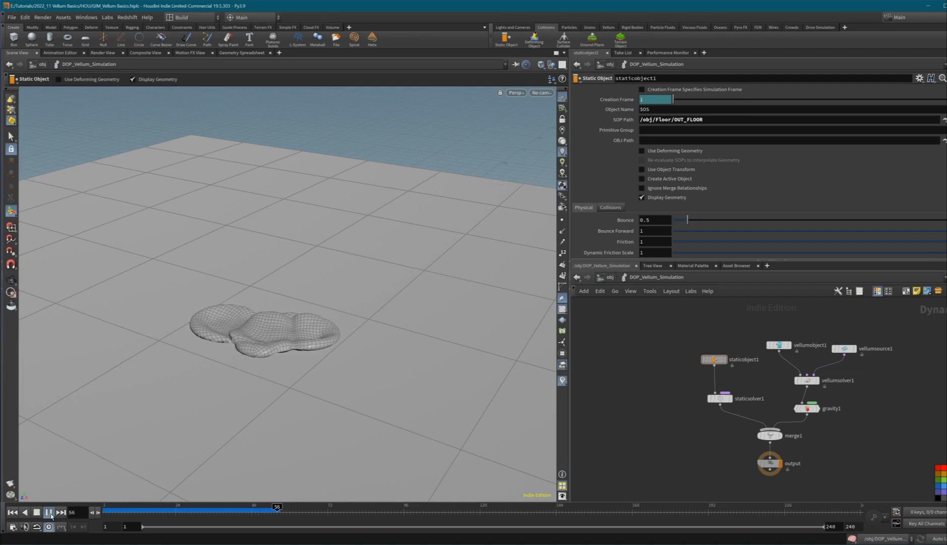
pyautogui.click(49, 513)
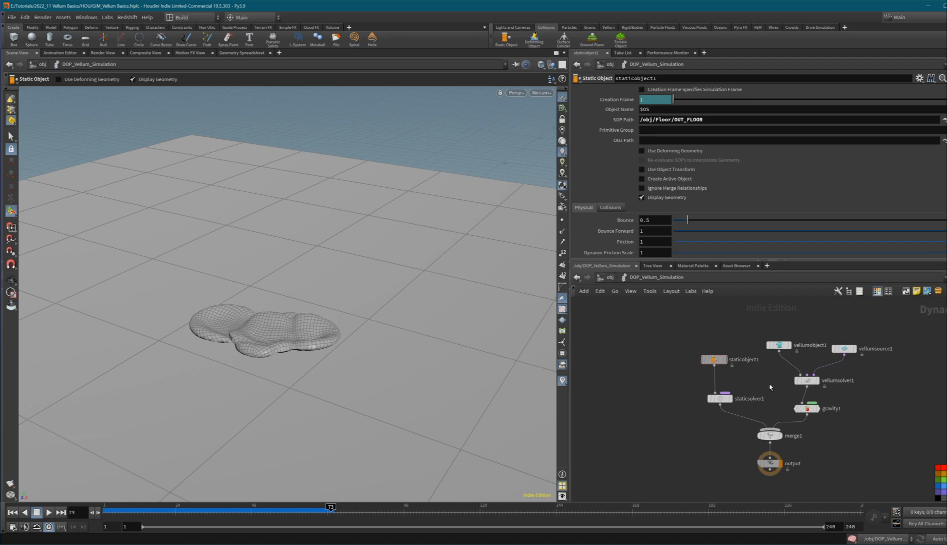
# Step: Store the DOP network view as quickmark 1 and hide the Floor object at the object level
pyautogui.hotkey('ctrl', '1')
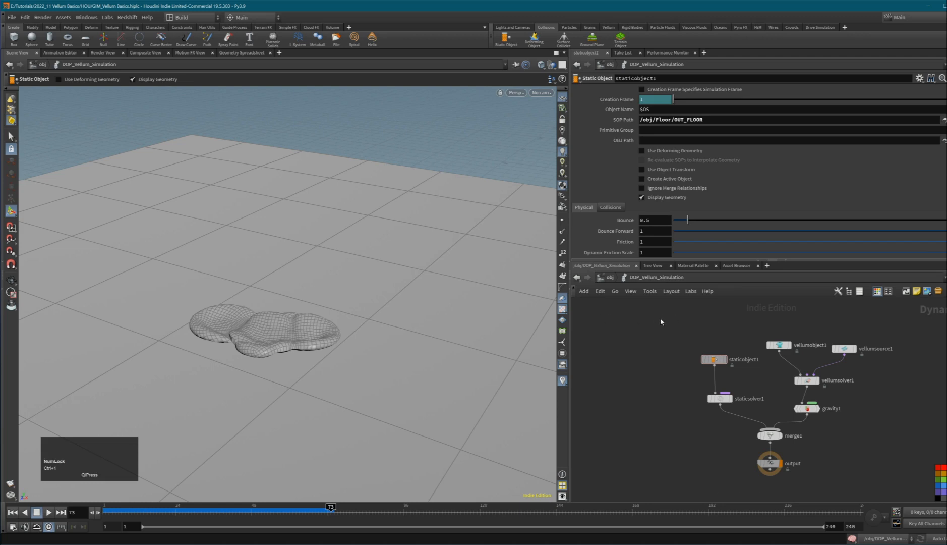
pyautogui.press('u')
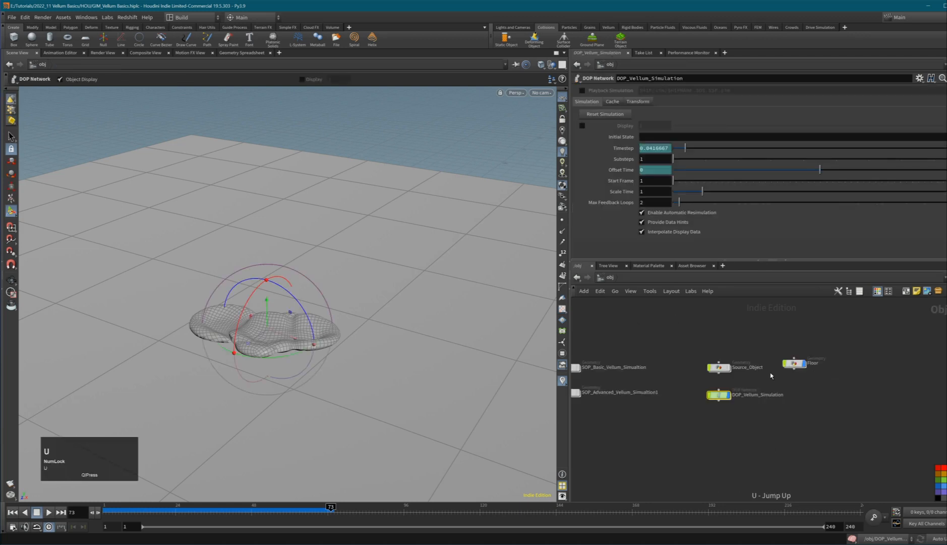
pyautogui.moveTo(695, 382); pyautogui.dragTo(732, 388, button='middle')
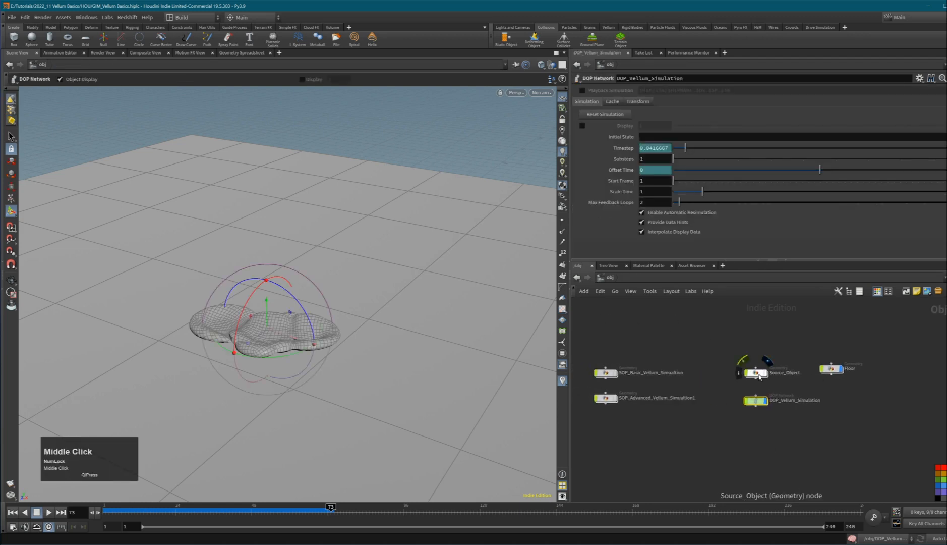
pyautogui.click(843, 369)
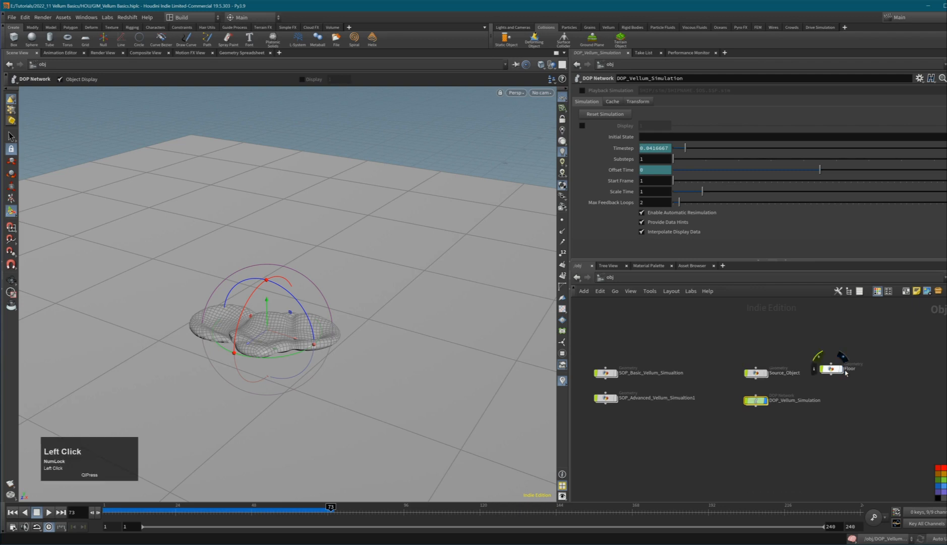
# Step: Store the inside of Source_Object as quickmark 2 and return to quickmark 1
pyautogui.doubleClick(760, 373)
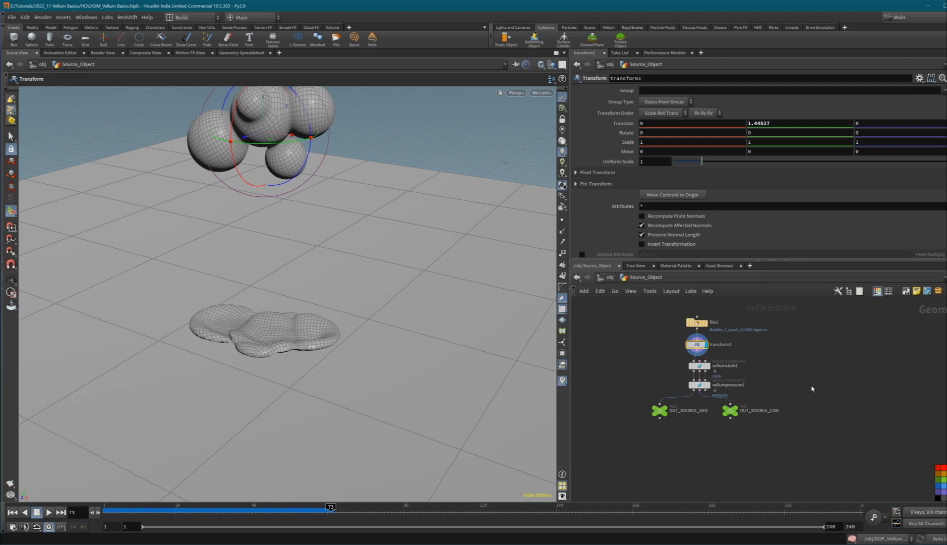
pyautogui.hotkey('ctrl', '2')
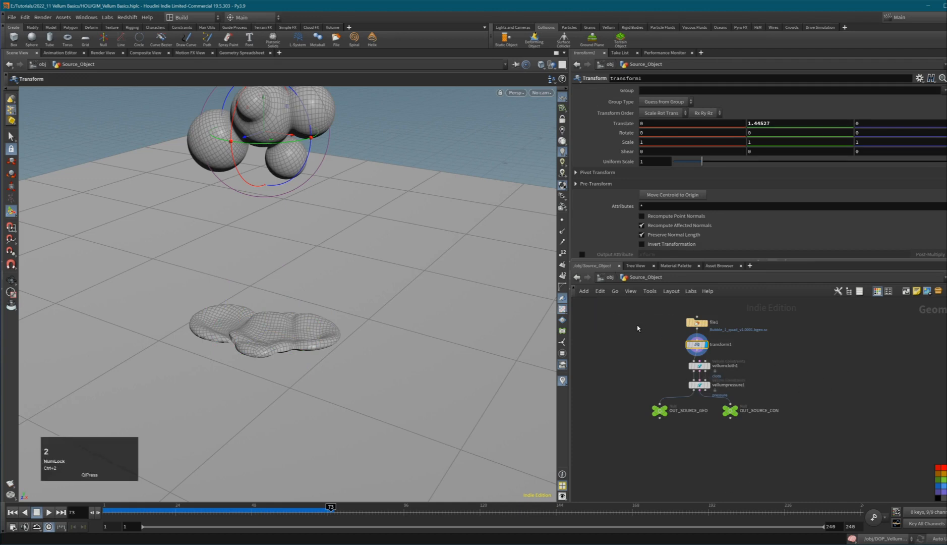
pyautogui.press('1')
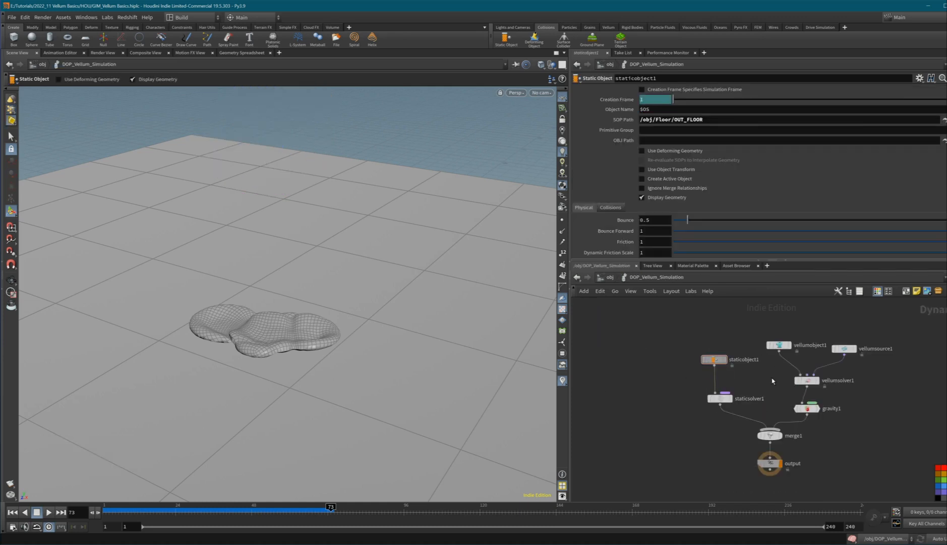
# Step: Switch back and forth between quickmarks 1 and 2, finishing inside the Source_Object network
pyautogui.press('2')
pyautogui.moveTo(754, 353); pyautogui.dragTo(789, 376, button='middle')
pyautogui.scroll(2, 789, 373)
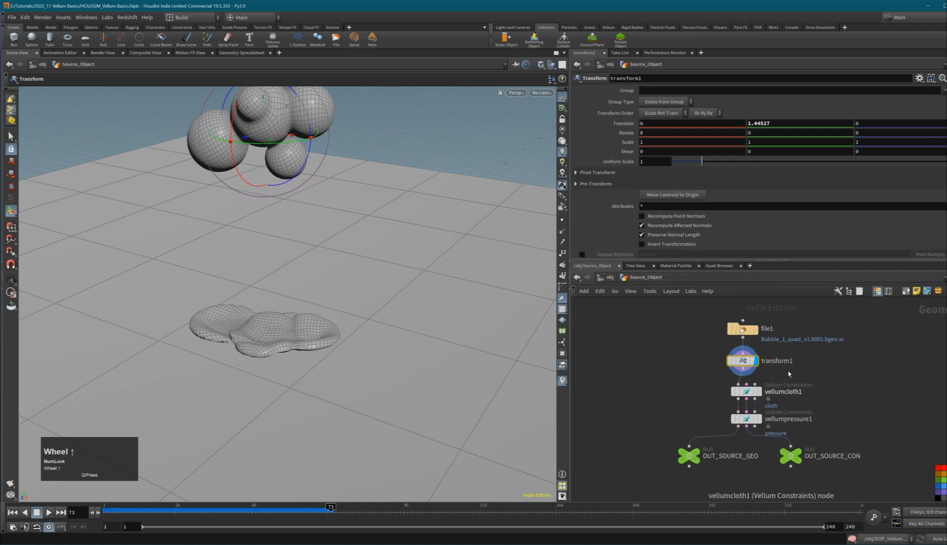
pyautogui.press('1')
pyautogui.press('2')
pyautogui.press('1')
pyautogui.press('2')
pyautogui.press('1')
pyautogui.press('2')
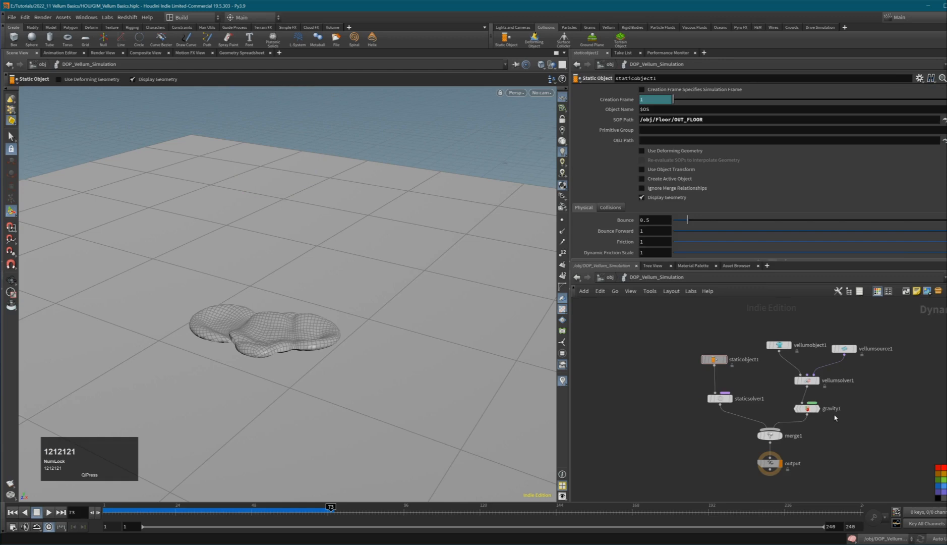
pyautogui.press('2')
pyautogui.moveTo(710, 369); pyautogui.dragTo(738, 394, button='middle')
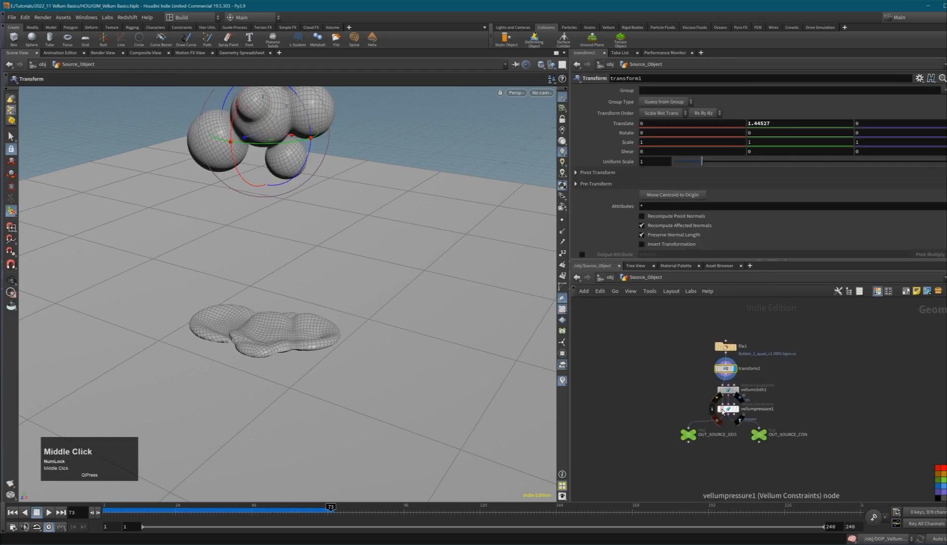
# Step: Rewind to frame 1 and set the stretch Stiffness multiplier of vellumcloth1 to 10 000
pyautogui.moveTo(731, 411)
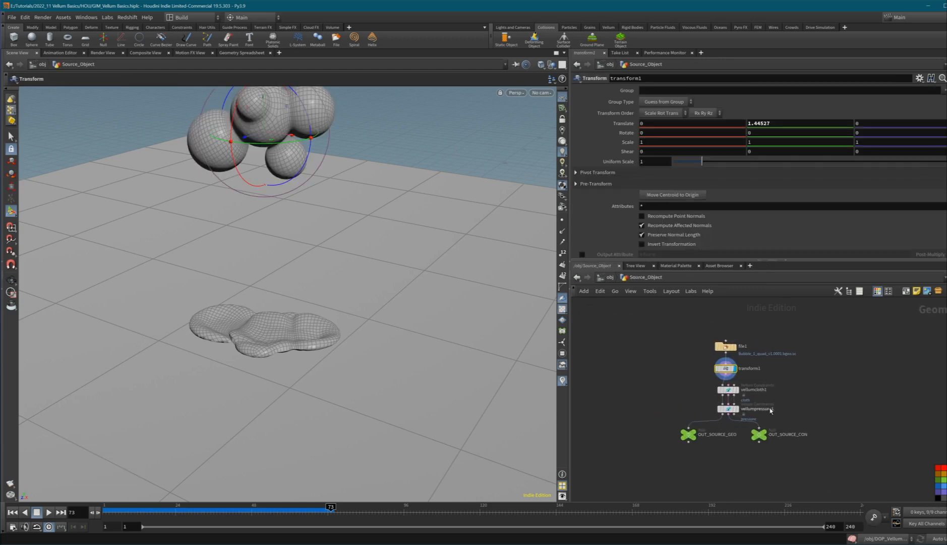
pyautogui.click(729, 412)
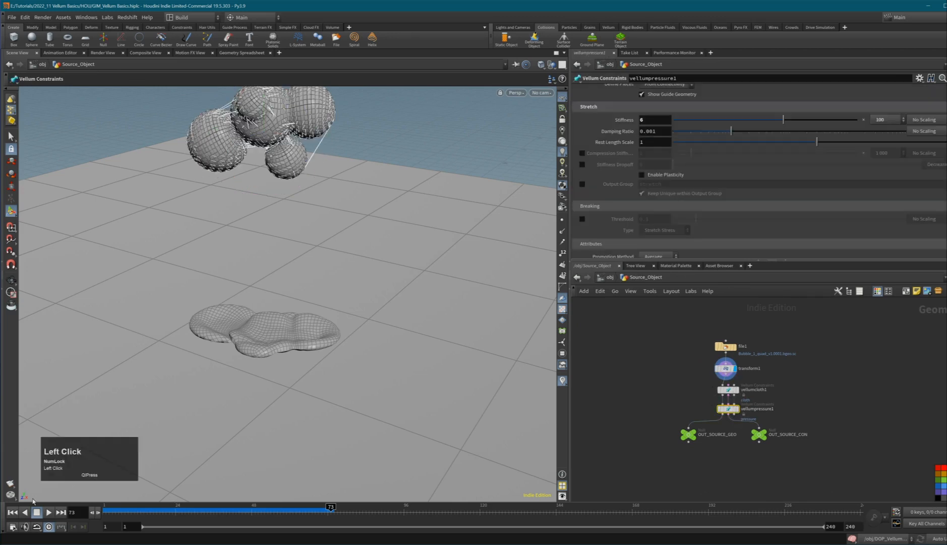
pyautogui.click(12, 513)
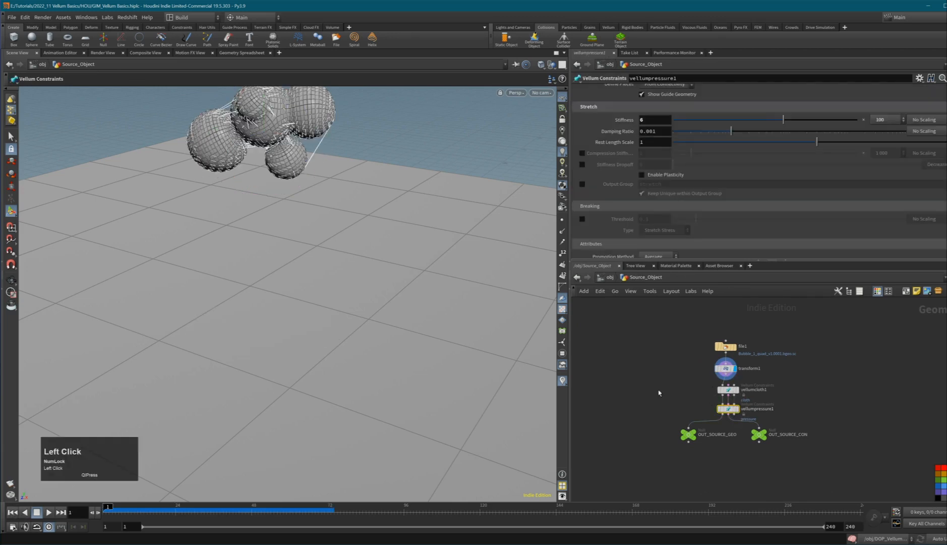
pyautogui.click(728, 389)
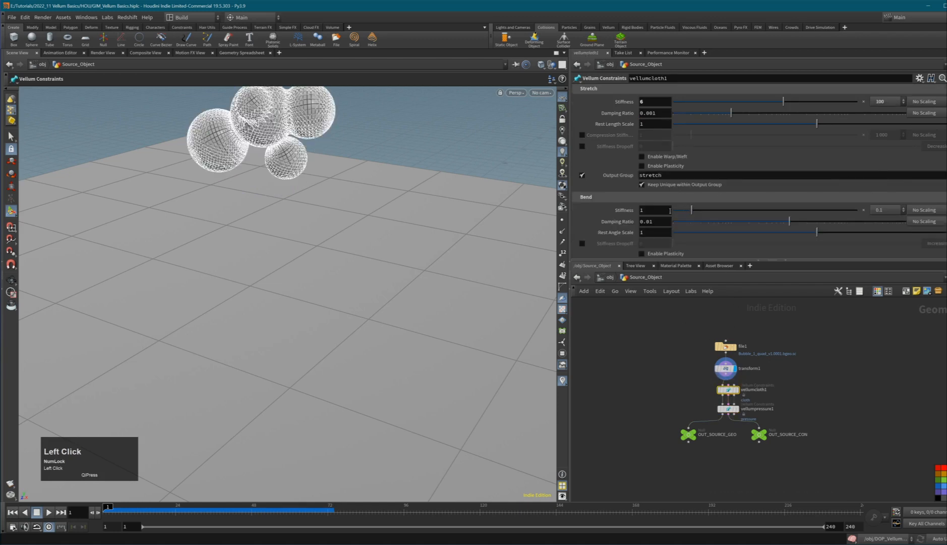
pyautogui.click(888, 103)
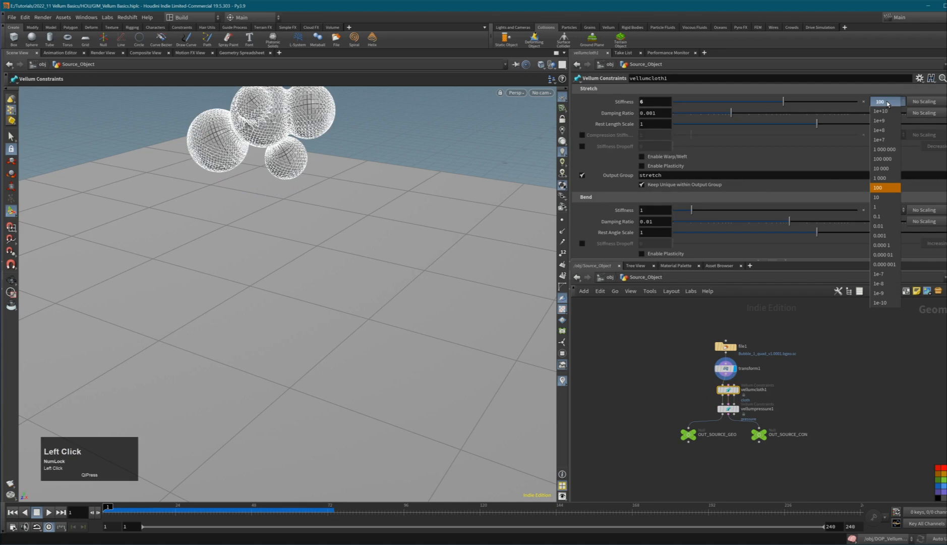
pyautogui.click(883, 170)
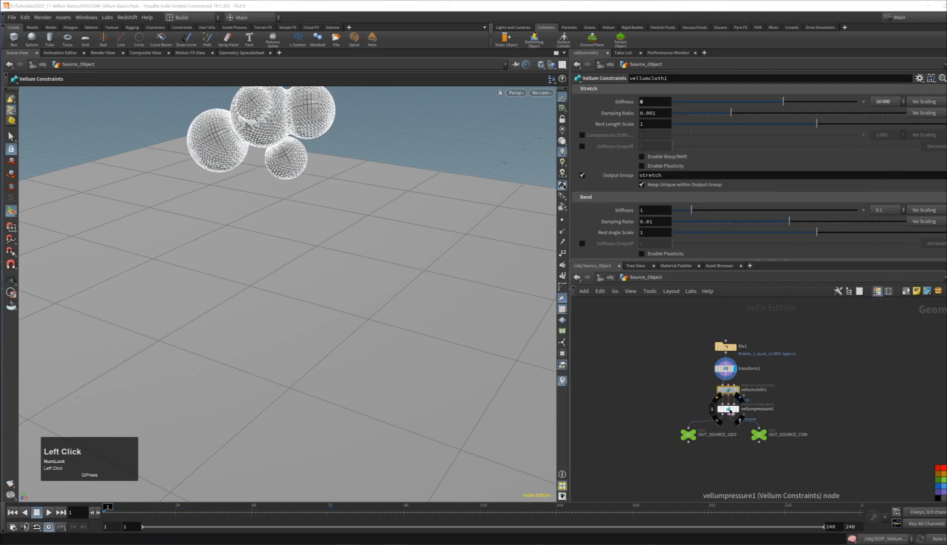
# Step: Set the stretch Rest Length Scale of vellumpressure1 to 1
pyautogui.click(729, 410)
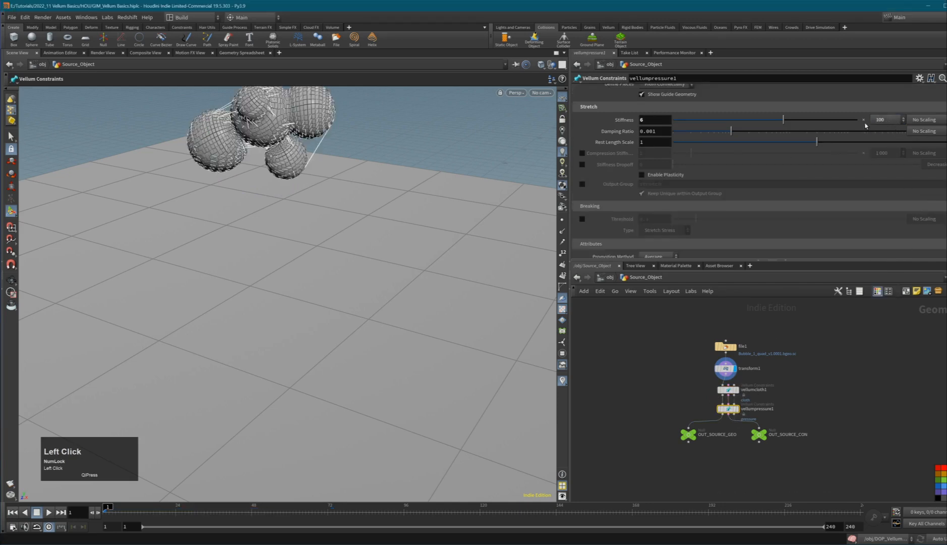
pyautogui.click(651, 141)
pyautogui.write('1')
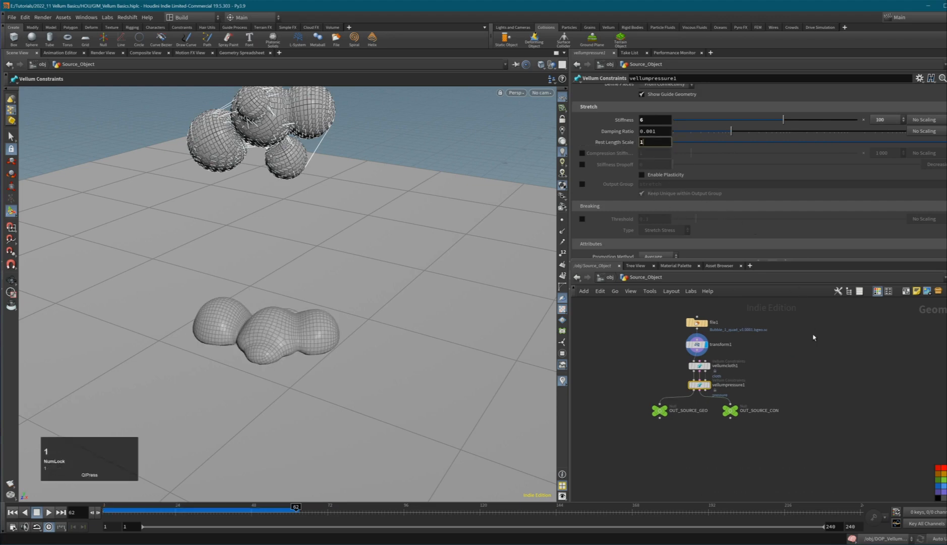
pyautogui.click(848, 407)
# Step: Return to the DOP network at quickmark 1 and replay the simulation past frame 80 to examine how the bubbles react on the floor
pyautogui.press('u')
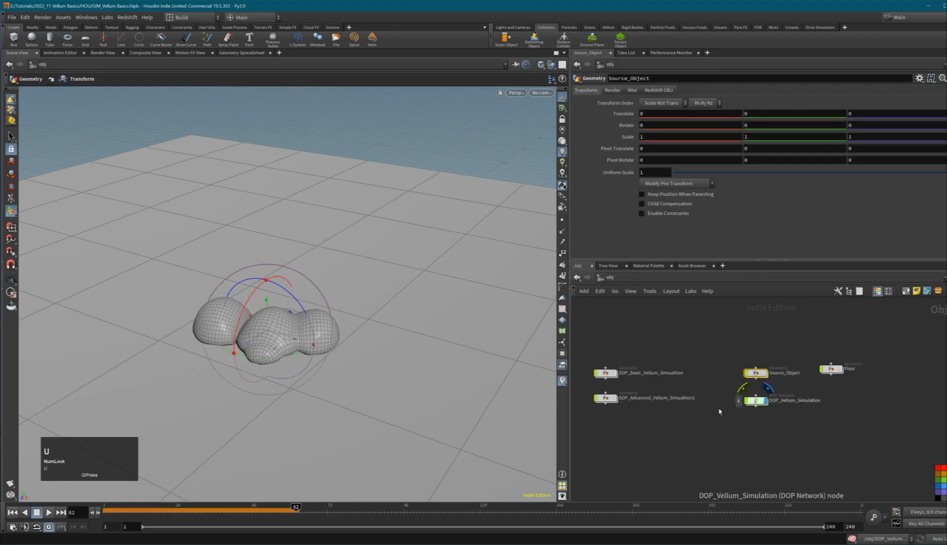
pyautogui.press('2')
pyautogui.press('1')
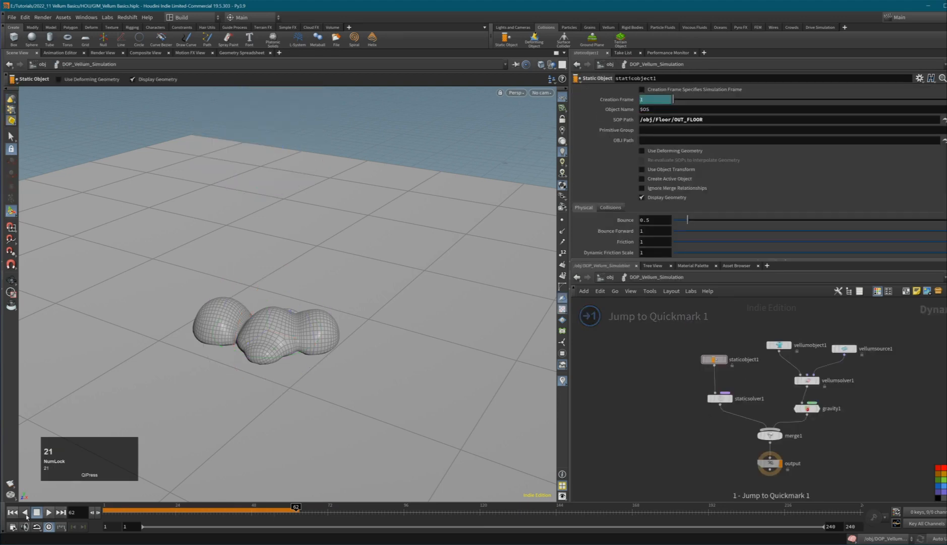
pyautogui.click(25, 512)
pyautogui.click(48, 512)
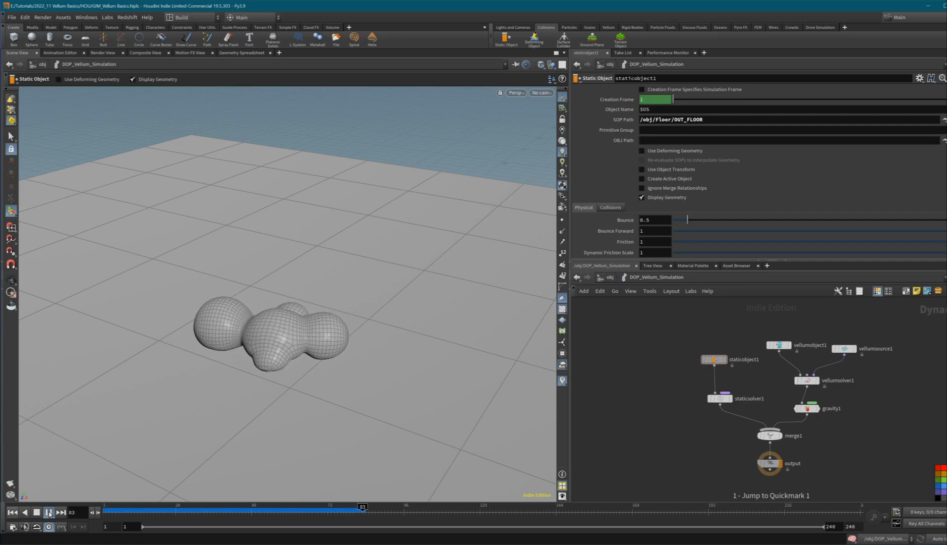
pyautogui.click(49, 512)
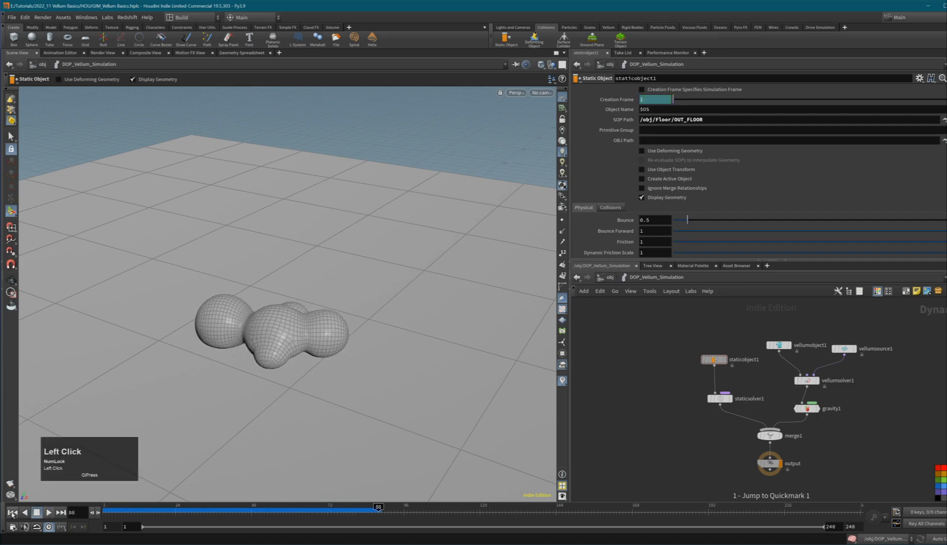
pyautogui.click(49, 512)
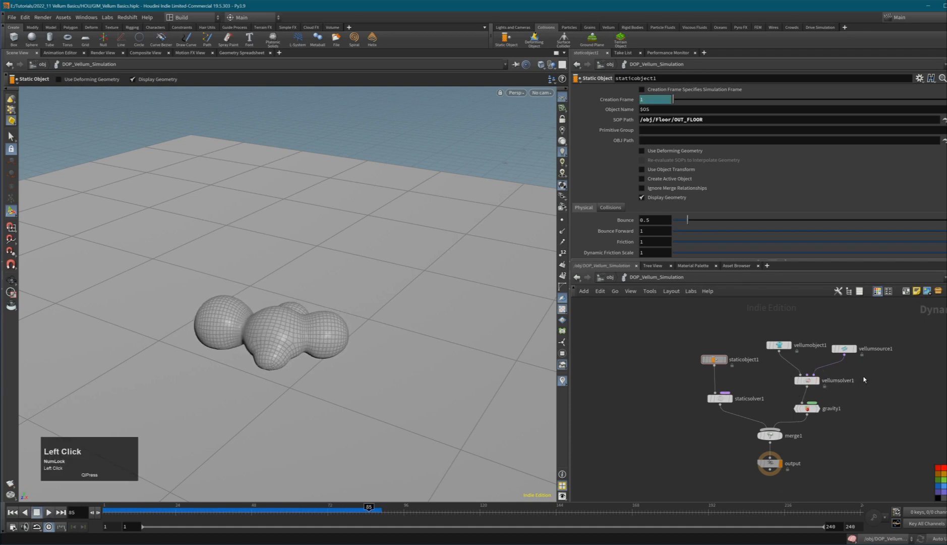
# Step: Line up the vellumsource1 node level with vellumobject1 and review its source parameters
pyautogui.moveTo(868, 414); pyautogui.dragTo(842, 397, button='middle')
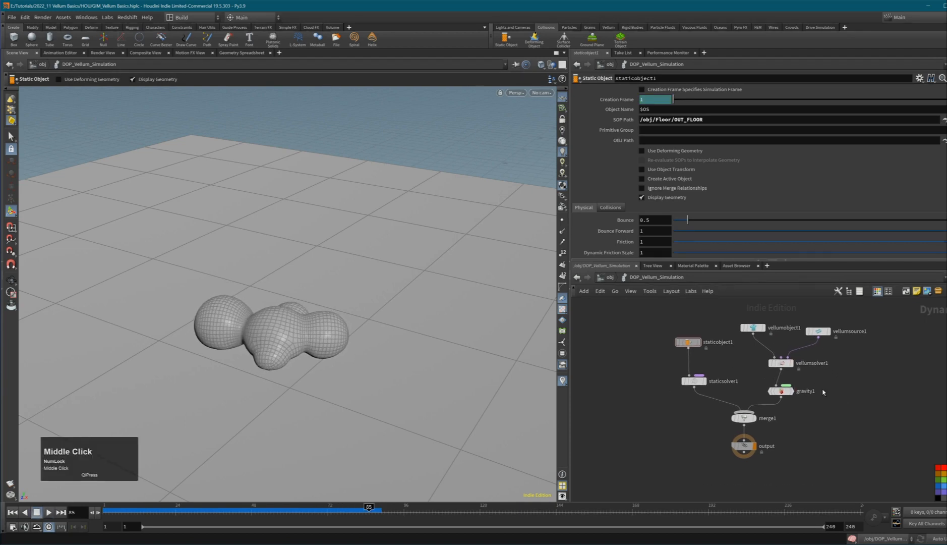
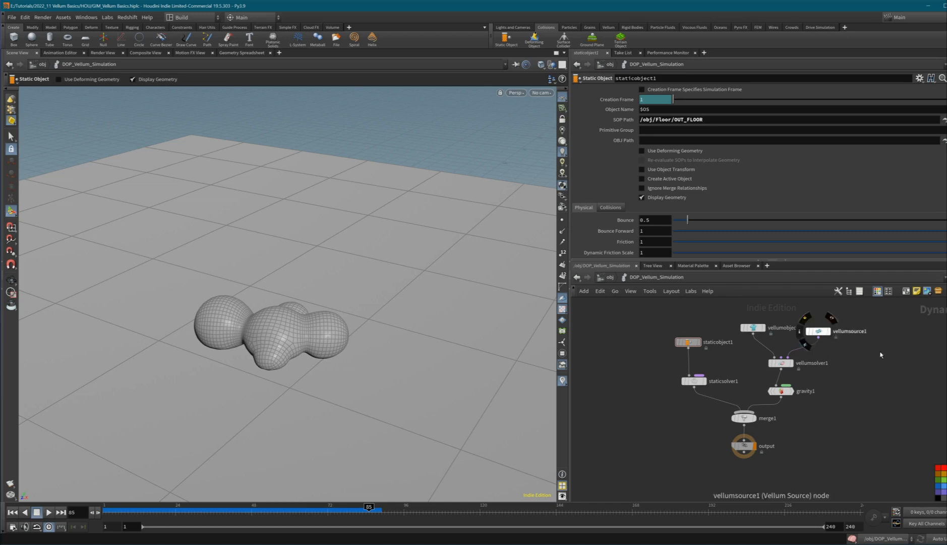
pyautogui.moveTo(826, 338); pyautogui.dragTo(818, 333)
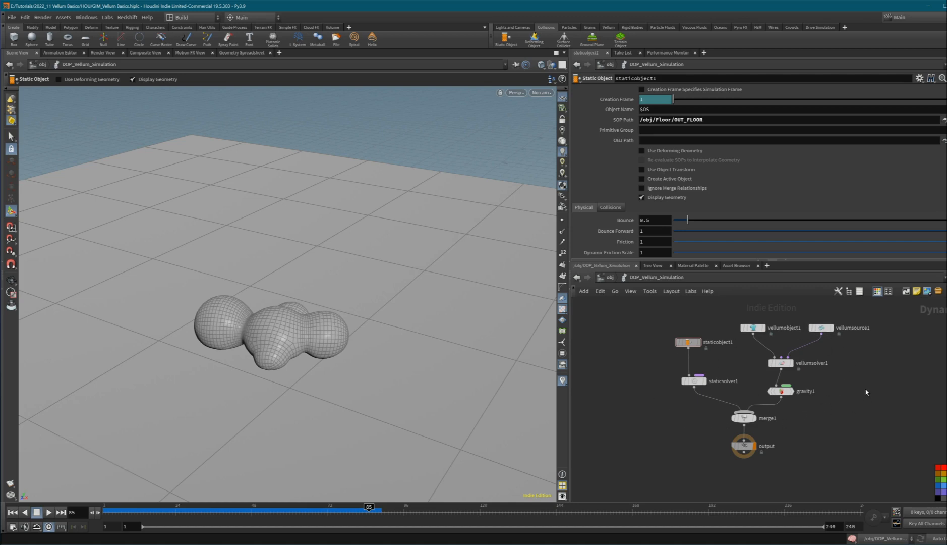
pyautogui.click(830, 330)
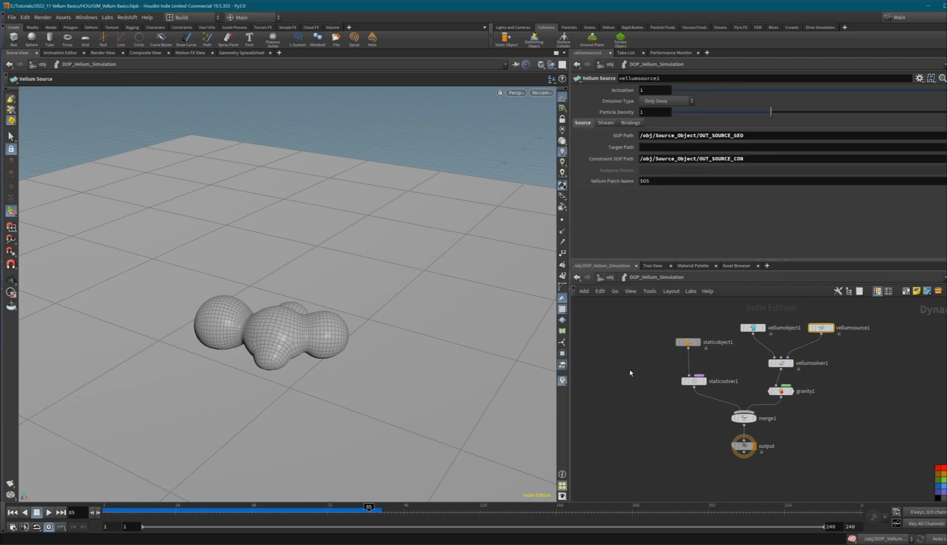
pyautogui.click(729, 362)
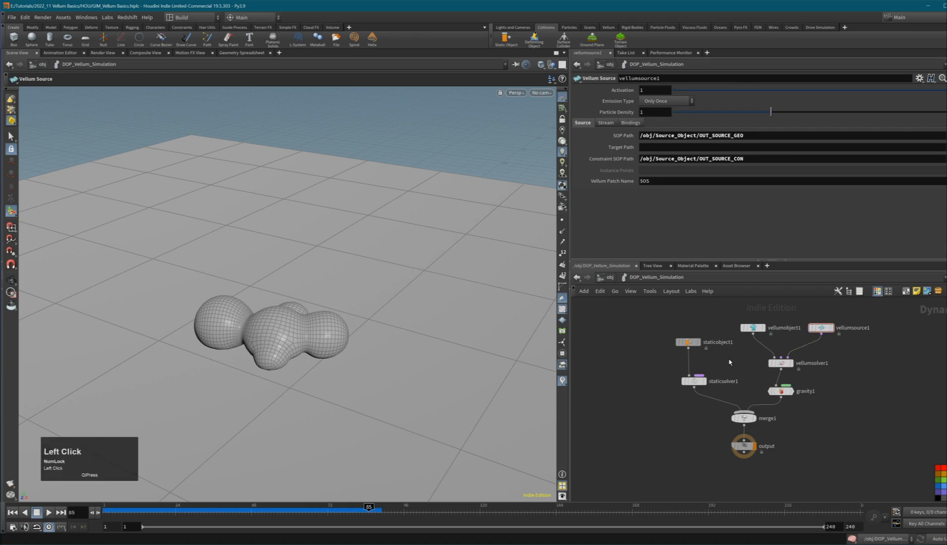
# Step: Look into the SOP_Basic_Vellum_Simualtion network at the object level and go back inside DOP_Vellum_Simulation
pyautogui.press('u')
pyautogui.doubleClick(607, 373)
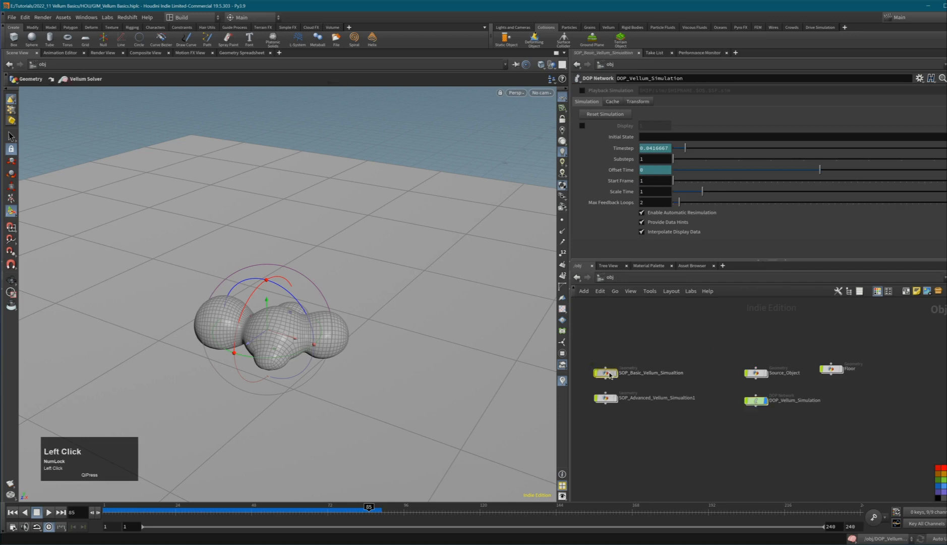
pyautogui.middleClick(699, 400)
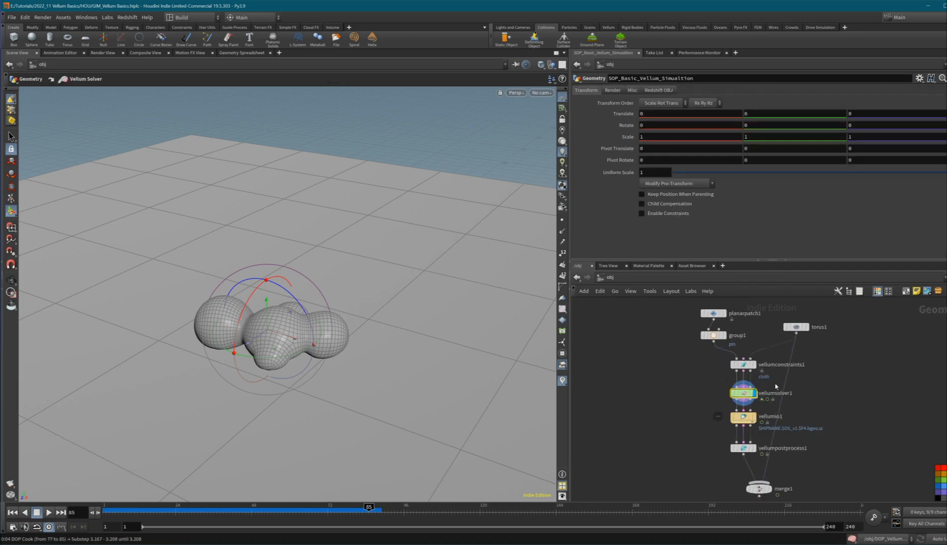
pyautogui.press('u')
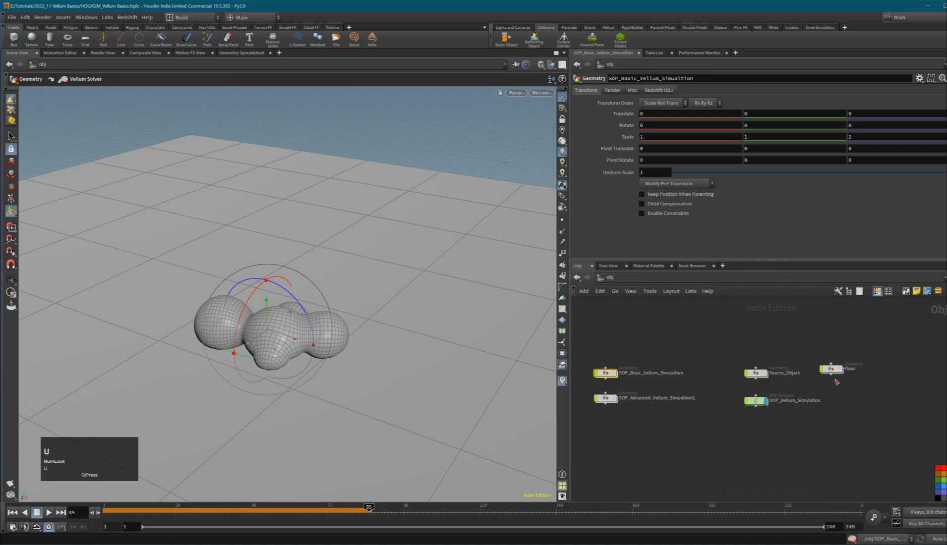
pyautogui.doubleClick(759, 402)
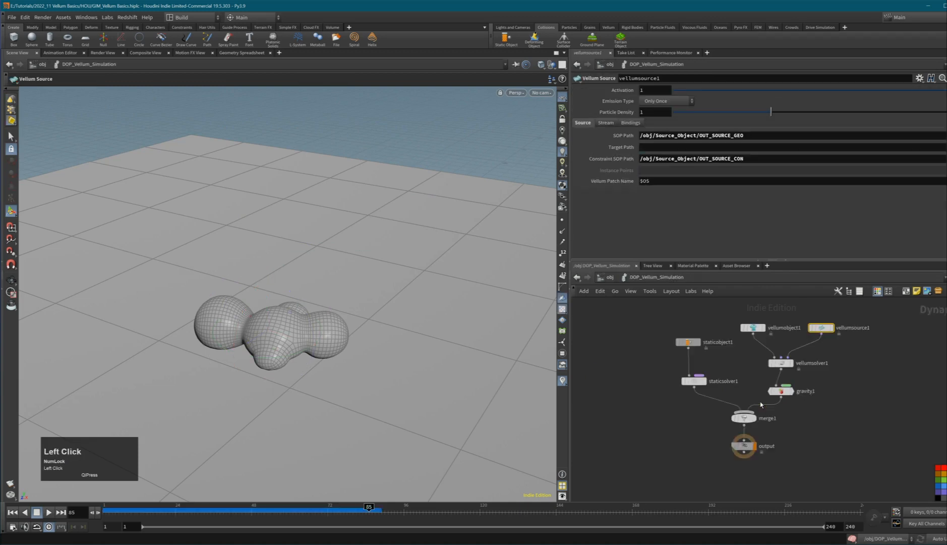
# Step: Rewind the simulation to frame 1 and bring up the emission settings of vellumsource1
pyautogui.click(12, 512)
pyautogui.middleClick(226, 379)
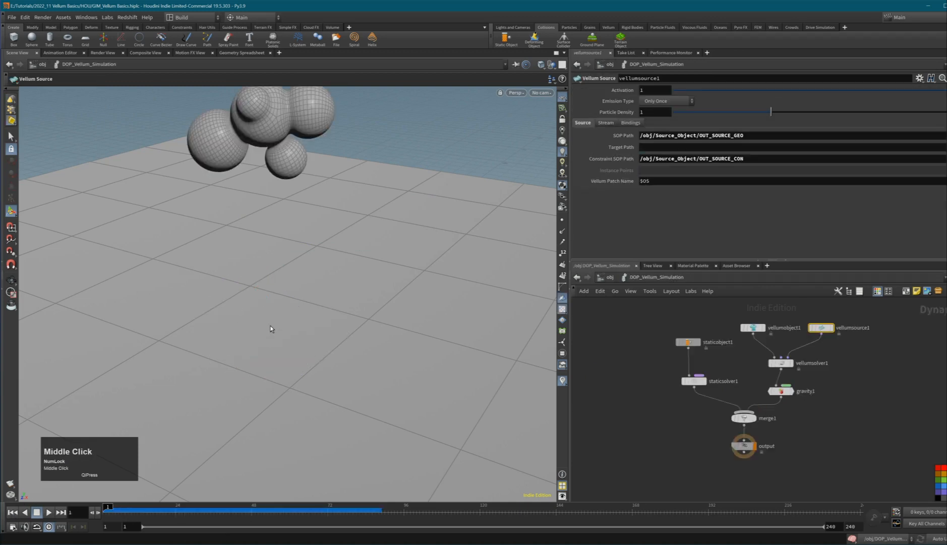
pyautogui.keyDown('alt'); pyautogui.moveTo(298, 214); pyautogui.dragTo(331, 277, button='middle'); pyautogui.keyUp('alt')
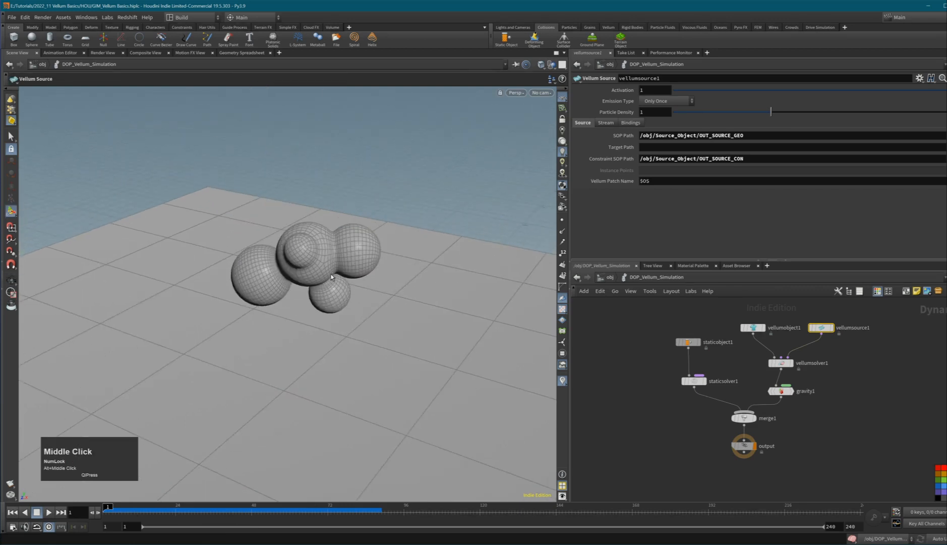
pyautogui.click(822, 329)
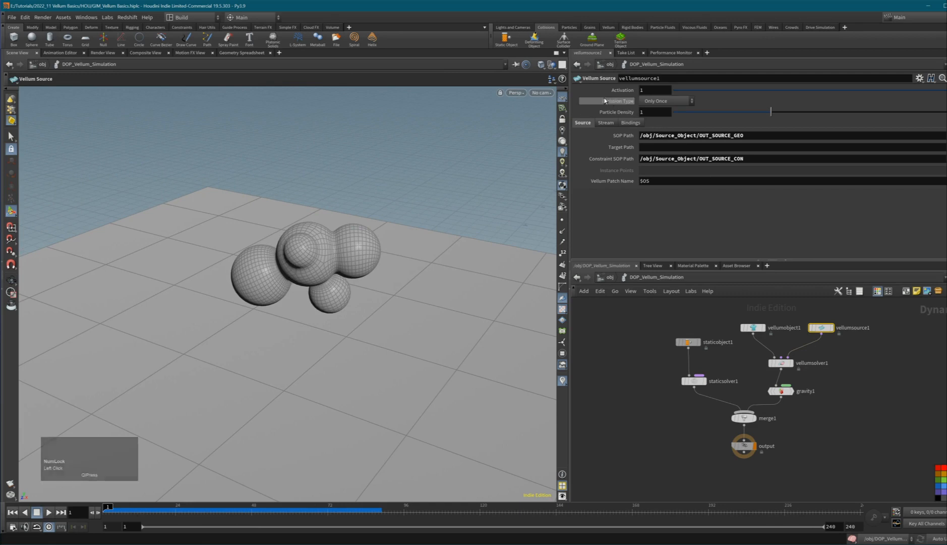
# Step: Set the emission type of vellumsource1 to Each Frame
pyautogui.click(673, 102)
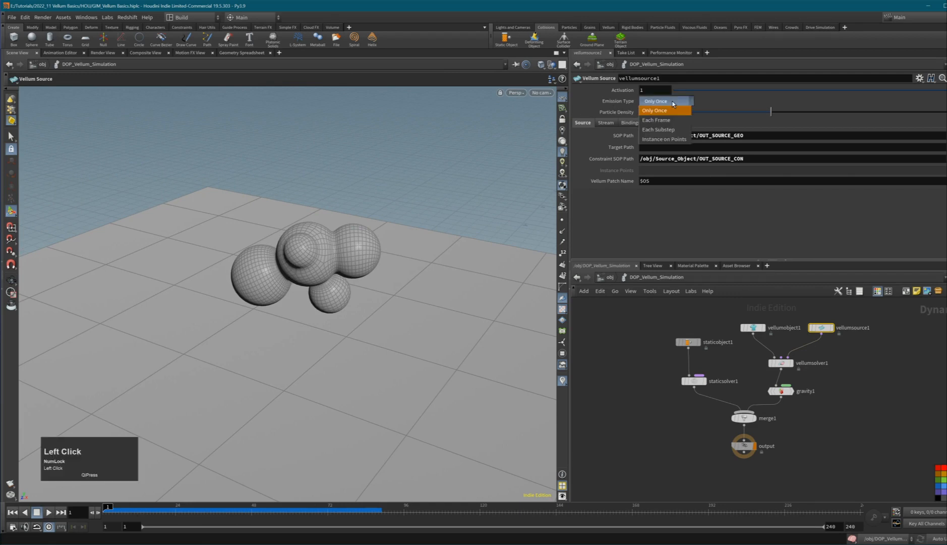
pyautogui.click(668, 121)
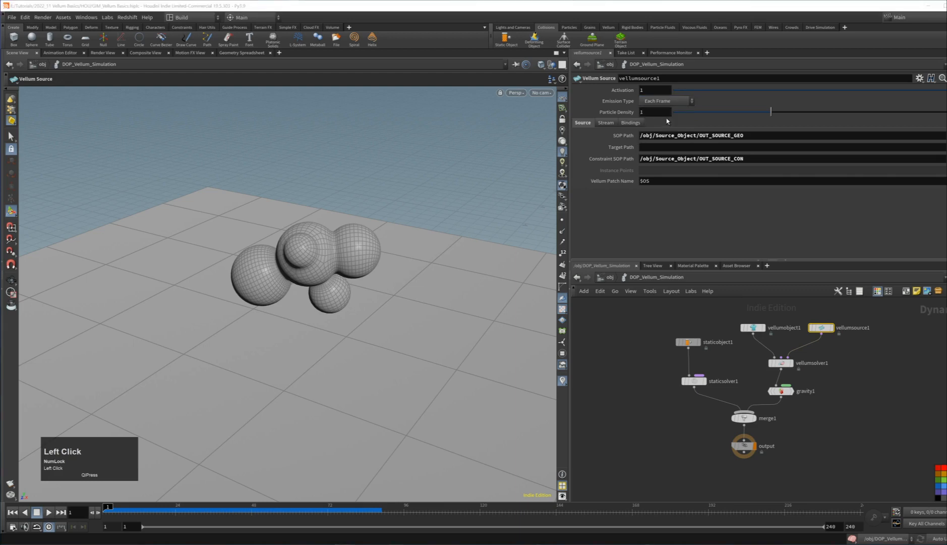
pyautogui.click(663, 103)
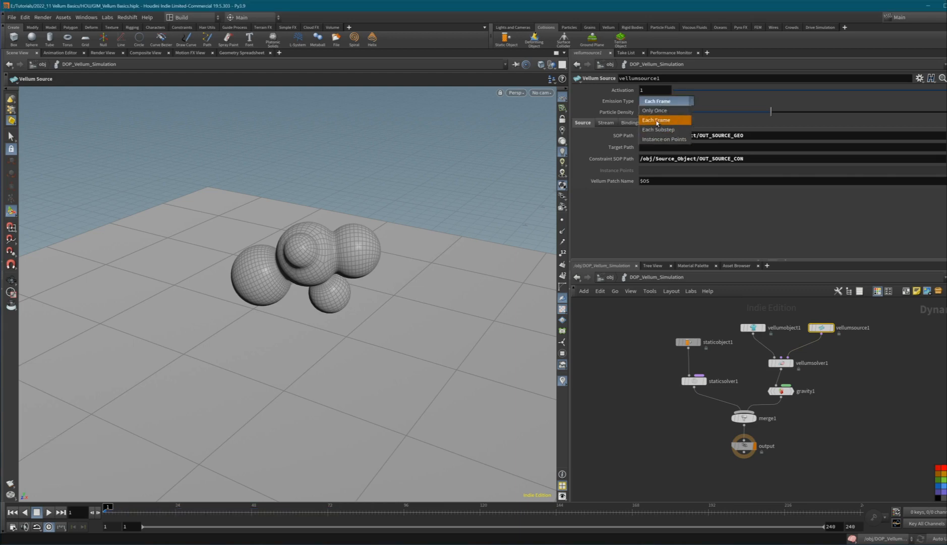
pyautogui.click(656, 121)
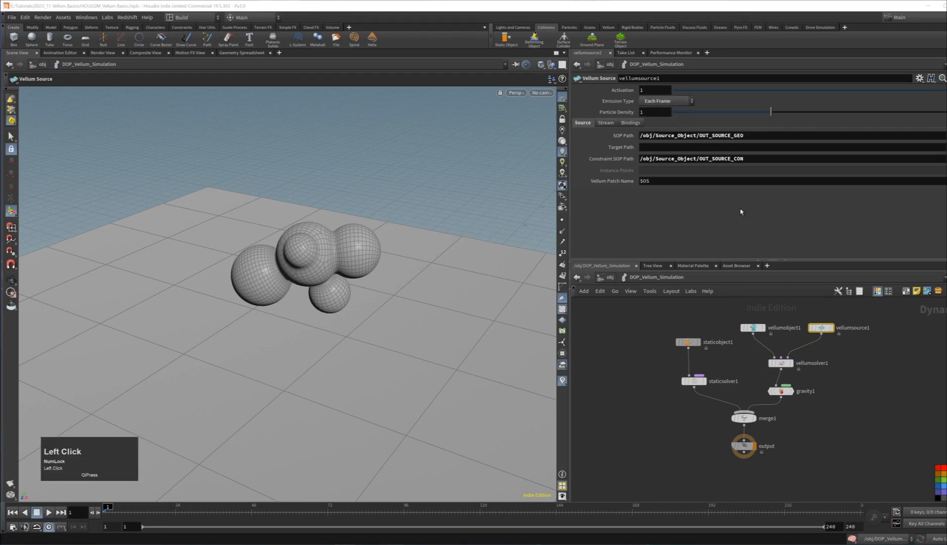
# Step: Play the opening frames of the simulation, inspect the emitted spheres from another angle, and return to frame 1
pyautogui.click(18, 515)
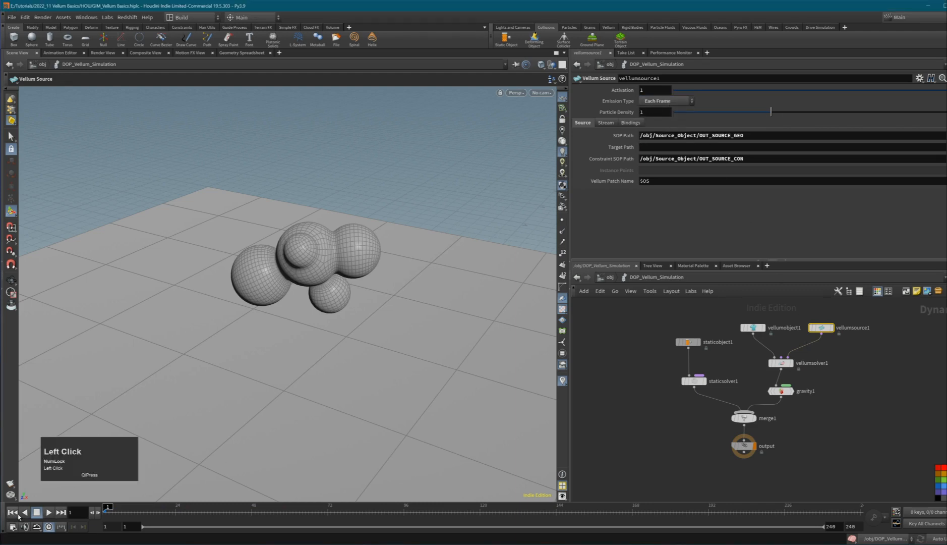
pyautogui.click(48, 513)
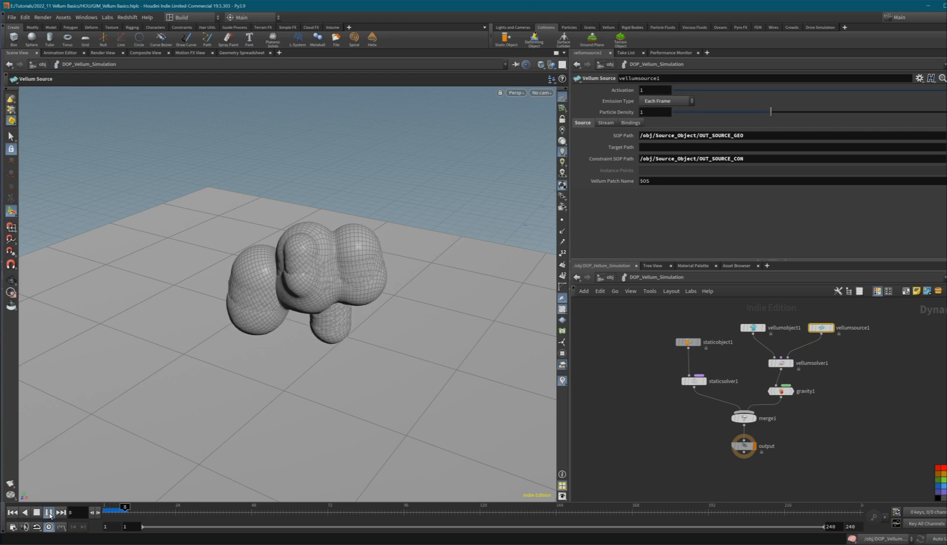
pyautogui.click(49, 512)
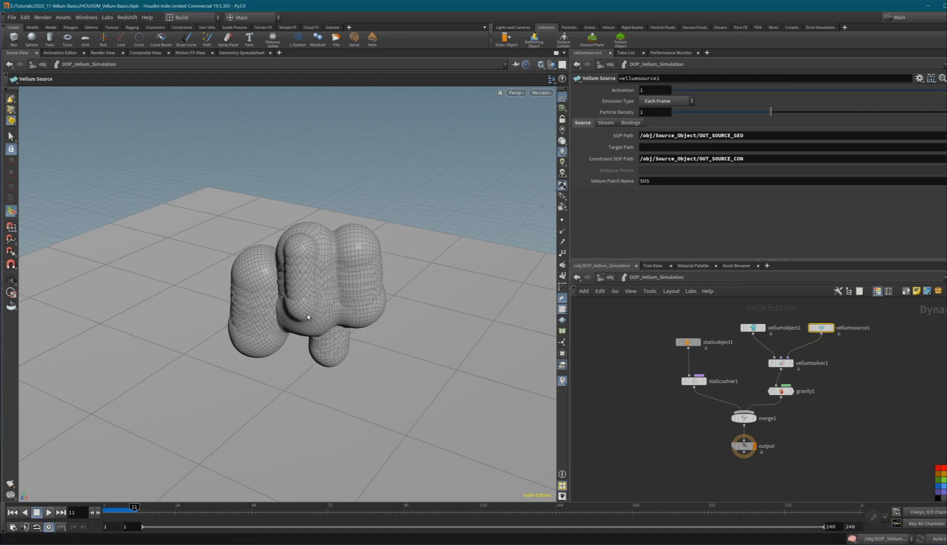
pyautogui.keyDown('alt'); pyautogui.moveTo(308, 314); pyautogui.dragTo(377, 270); pyautogui.keyUp('alt')
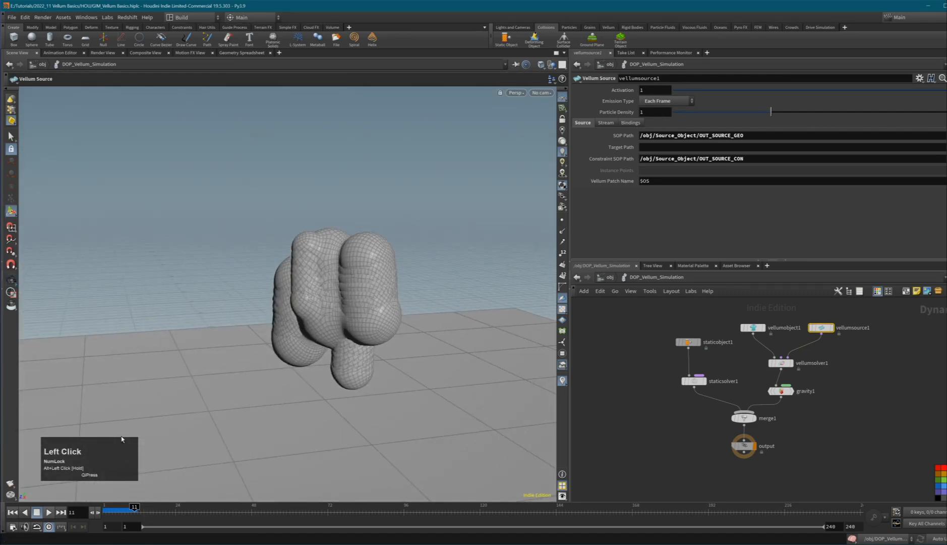
pyautogui.click(14, 513)
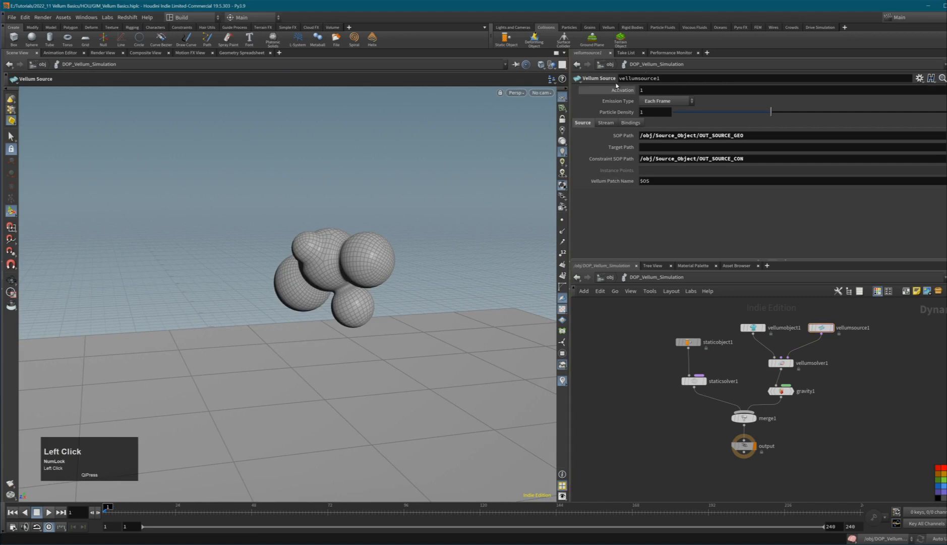
# Step: Set the Activation of vellumsource1 to the expression $SF%20 == 1
pyautogui.click(657, 90)
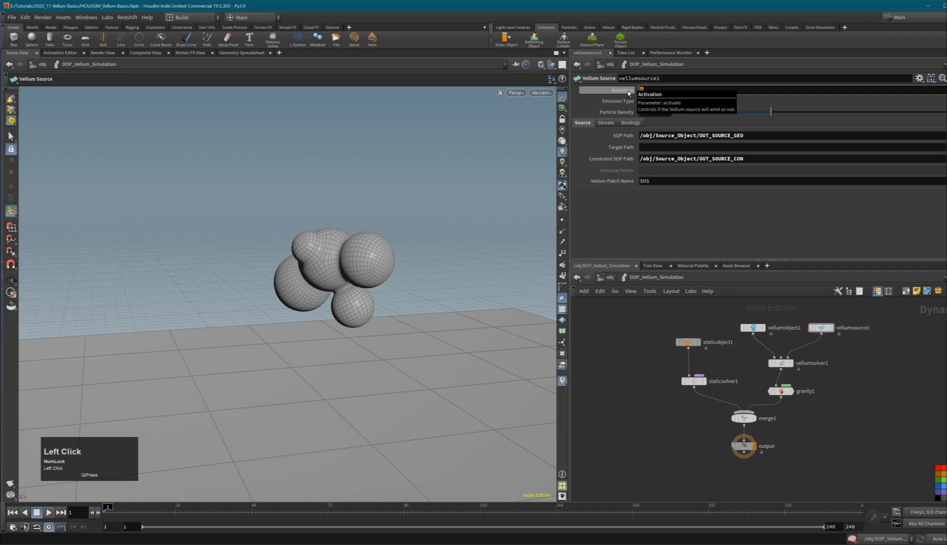
pyautogui.write('$SF')
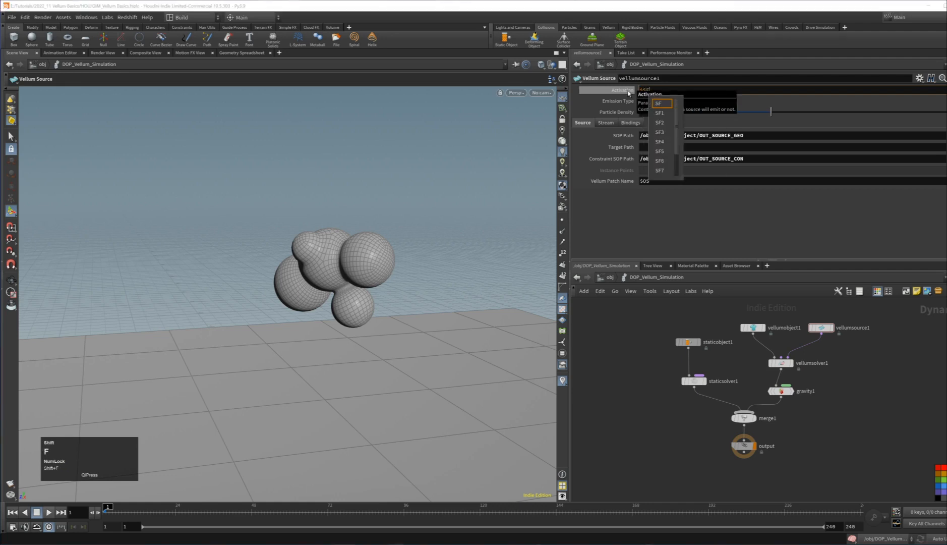
pyautogui.click(629, 110)
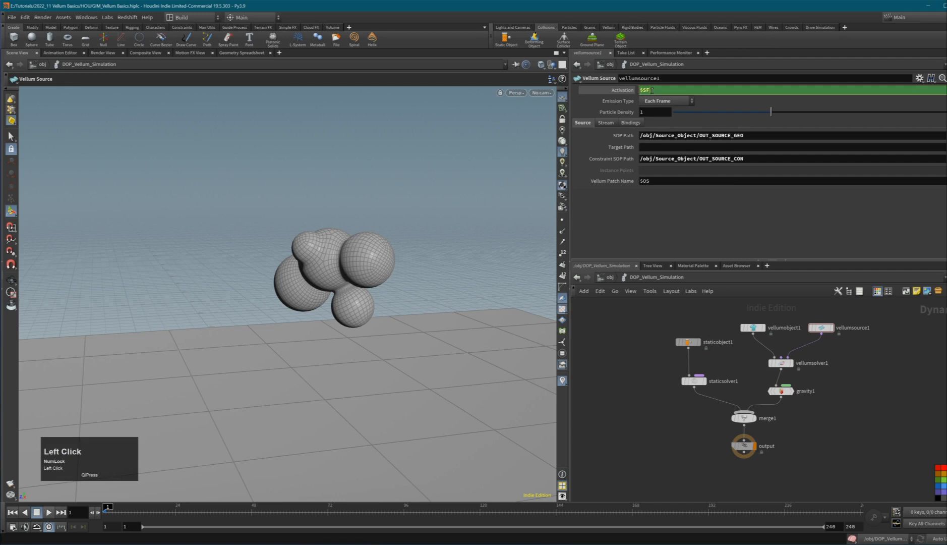
pyautogui.write('%20 == 1')
pyautogui.click(656, 92)
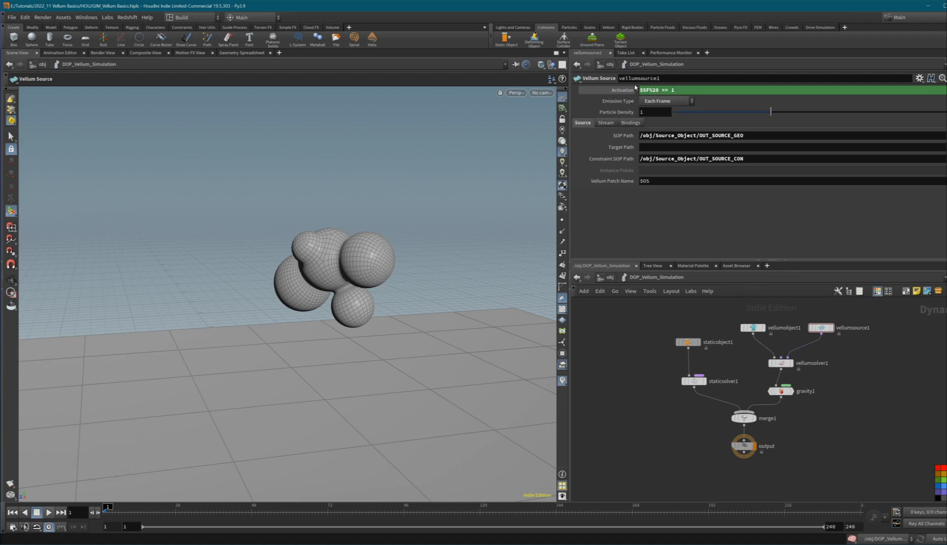
# Step: Play the simulation to frame 73, inspect the piled spheres from several angles, and scrub back to frame 56
pyautogui.click(13, 512)
pyautogui.click(48, 512)
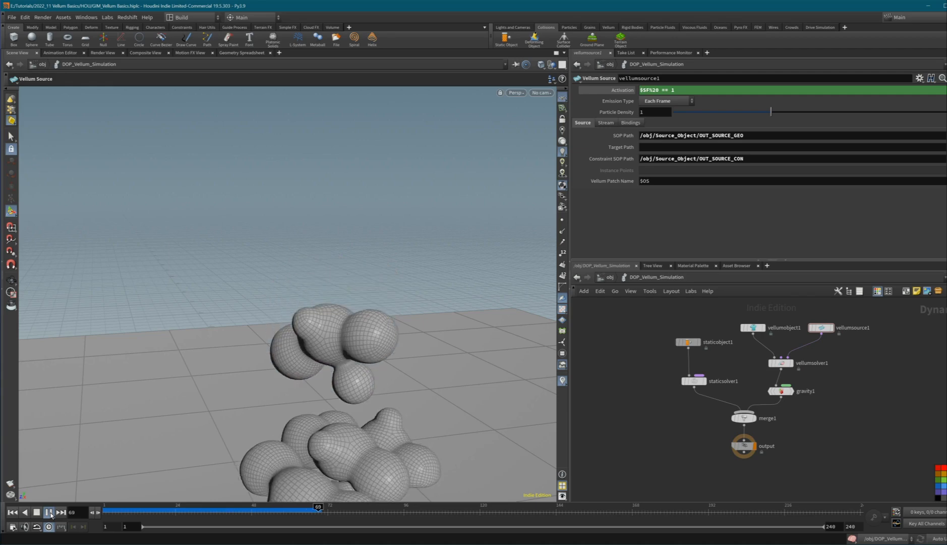
pyautogui.click(50, 513)
pyautogui.moveTo(343, 489); pyautogui.dragTo(323, 303, button='middle')
pyautogui.keyDown('alt'); pyautogui.moveTo(323, 303); pyautogui.dragTo(353, 272); pyautogui.keyUp('alt')
pyautogui.keyDown('alt'); pyautogui.moveTo(353, 273); pyautogui.dragTo(362, 270, button='right'); pyautogui.keyUp('alt')
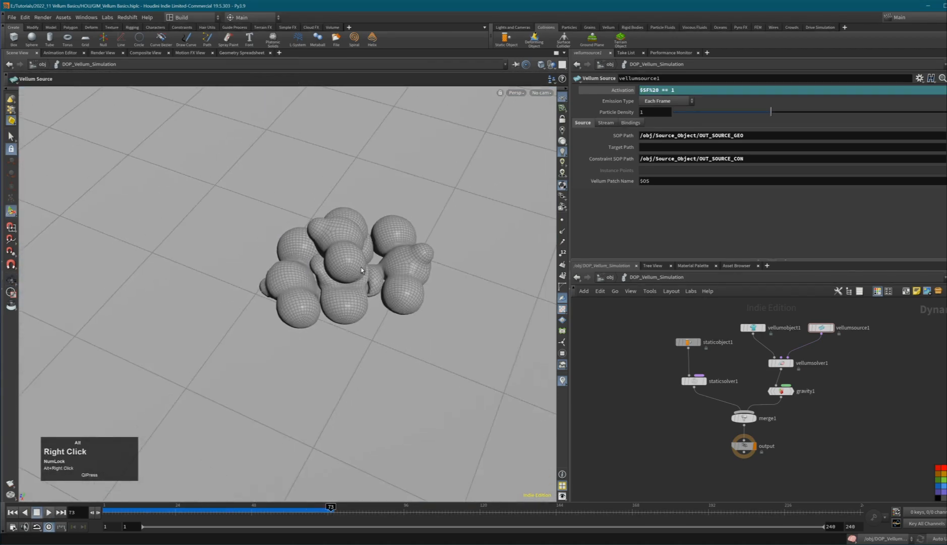
pyautogui.moveTo(361, 270); pyautogui.dragTo(271, 313, button='middle')
pyautogui.moveTo(271, 314); pyautogui.dragTo(320, 300)
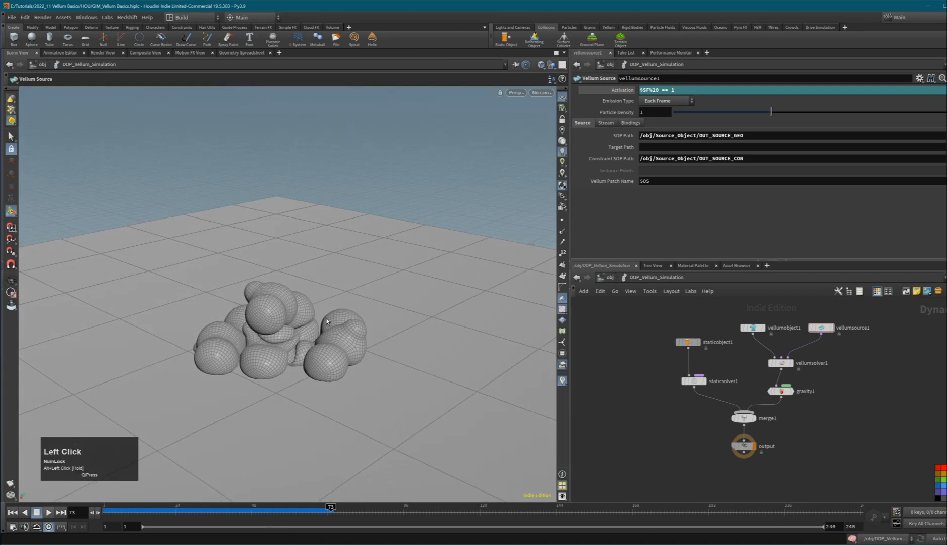
pyautogui.moveTo(265, 510)
pyautogui.mouseDown()
pyautogui.moveTo(132, 513)
pyautogui.moveTo(277, 510)
pyautogui.mouseUp()
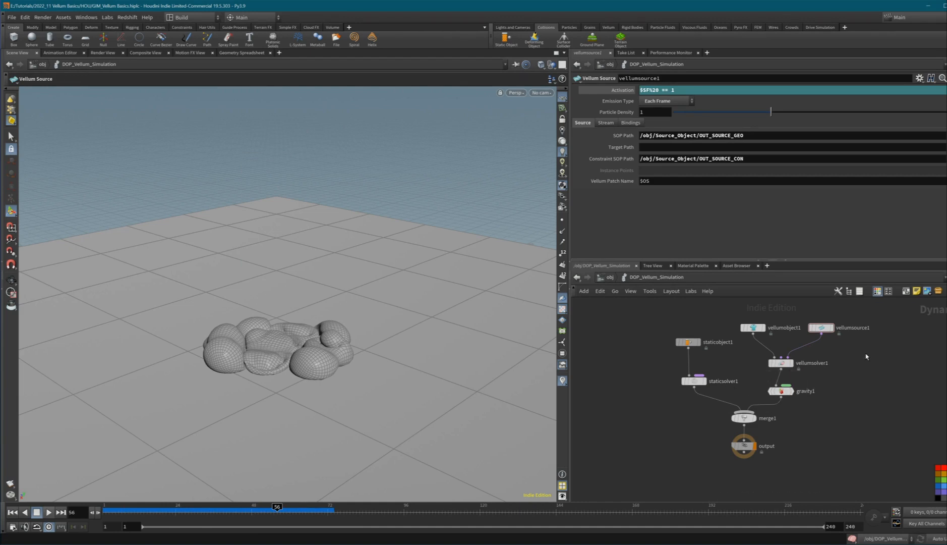
# Step: Tidy the node layout by nudging vellumsource1 in the DOP network and moving Floor closer to Source_Object at object level
pyautogui.moveTo(822, 328); pyautogui.dragTo(821, 333)
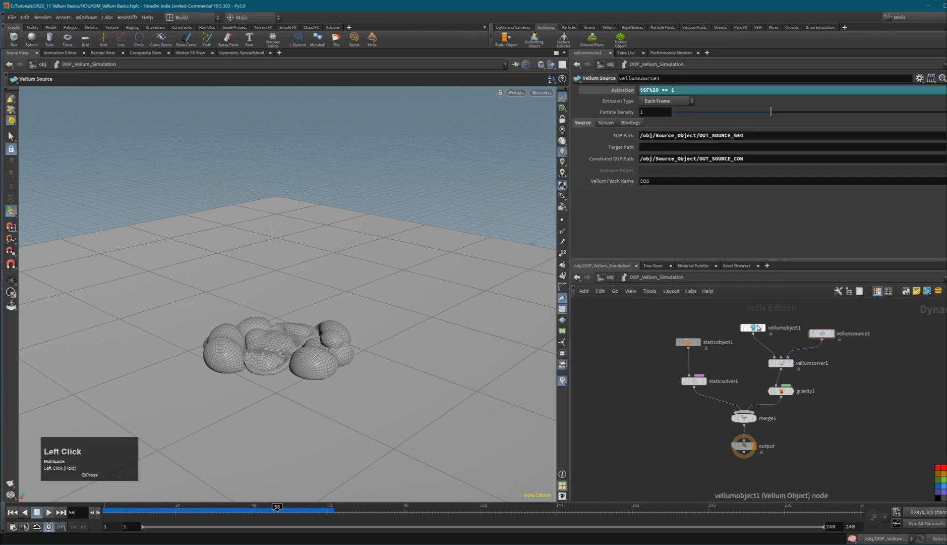
pyautogui.press('u')
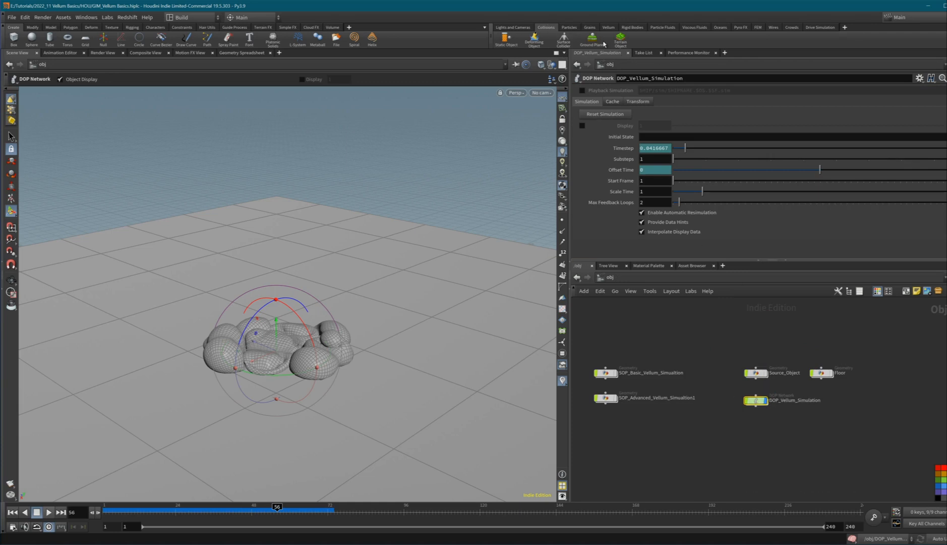
pyautogui.moveTo(823, 374); pyautogui.dragTo(819, 374)
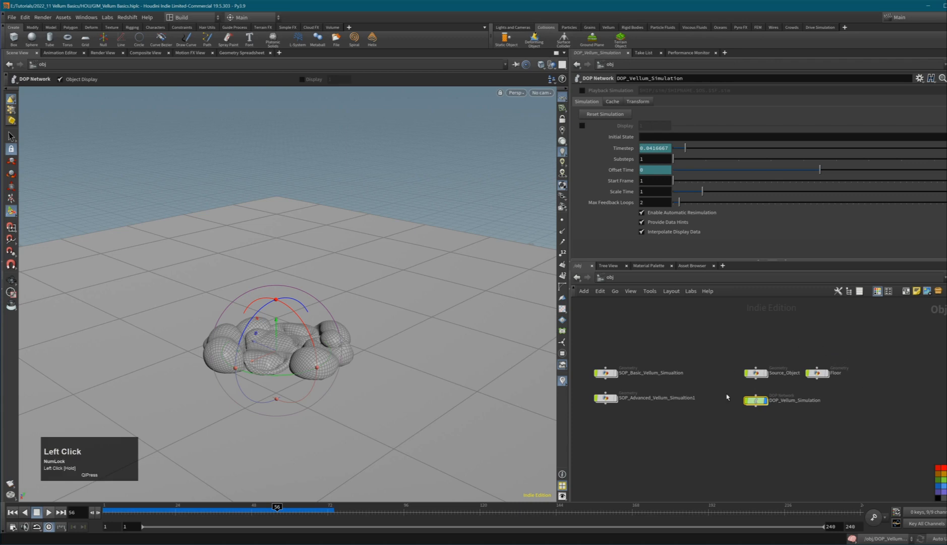
pyautogui.doubleClick(756, 401)
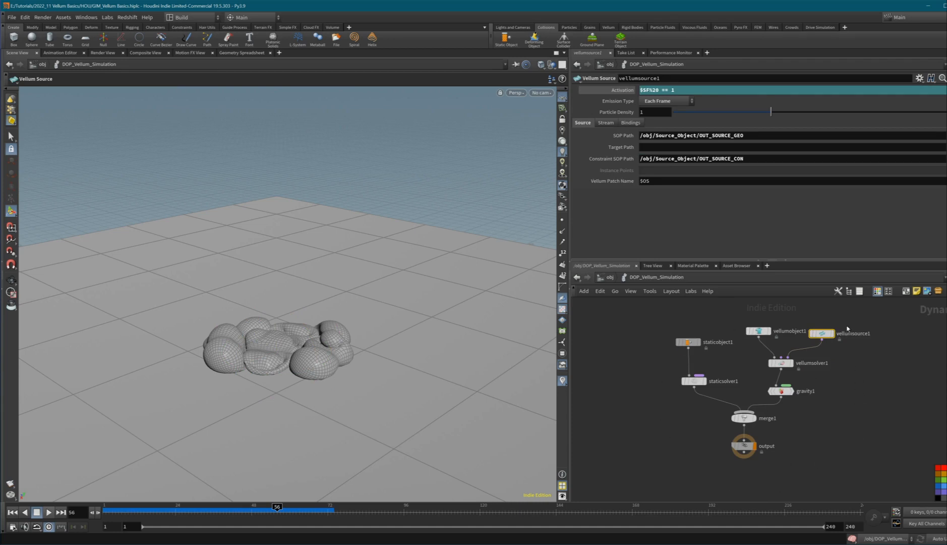
# Step: Return to object level and turn off the display of DOP_Vellum_Simulation
pyautogui.press('u')
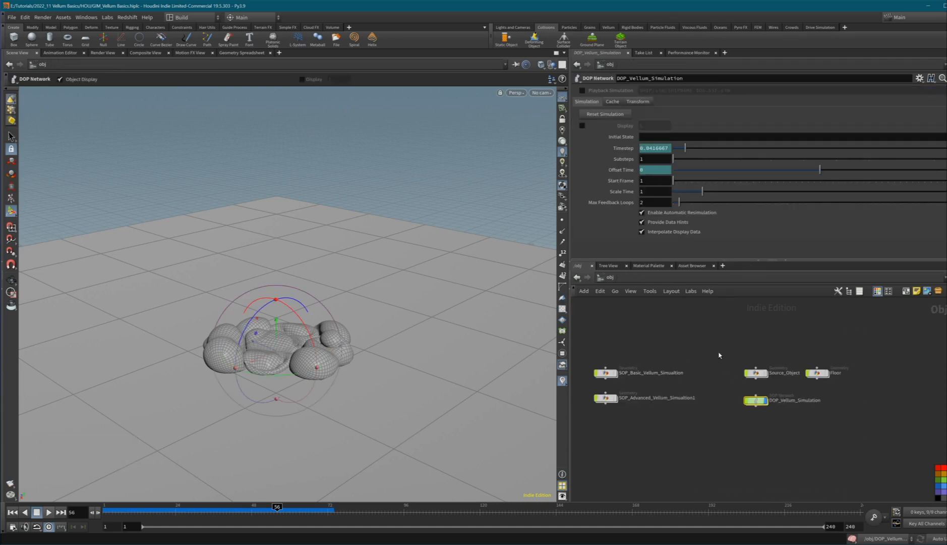
pyautogui.moveTo(826, 401); pyautogui.dragTo(766, 382, button='middle')
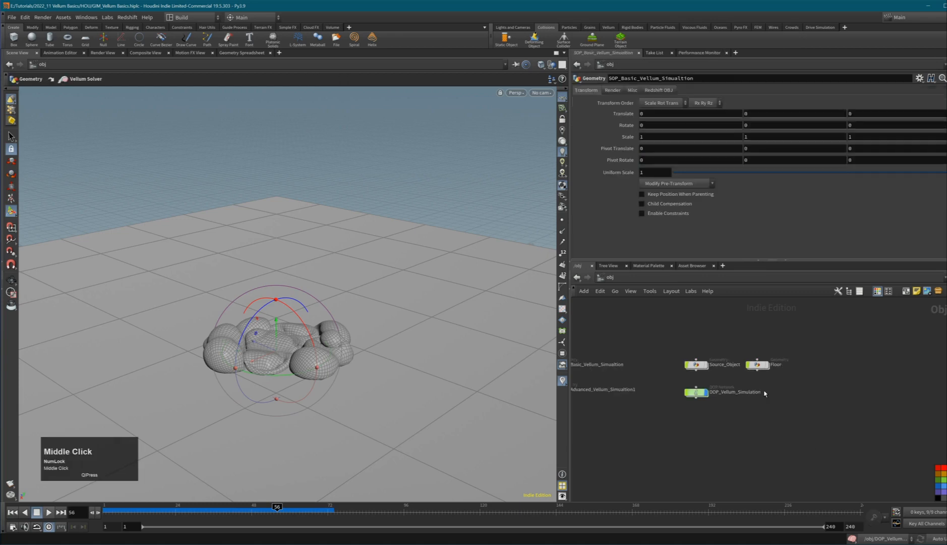
pyautogui.scroll(-4, 763, 391)
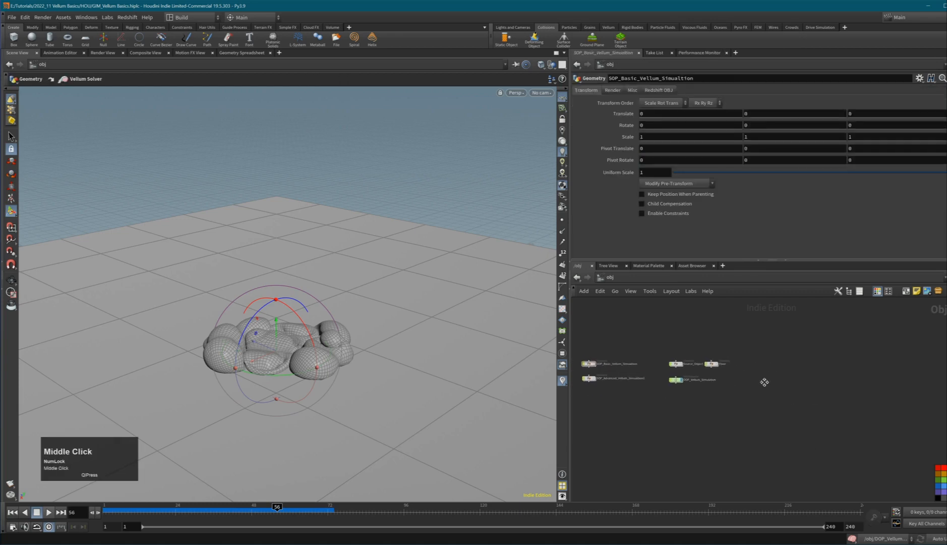
pyautogui.click(680, 381)
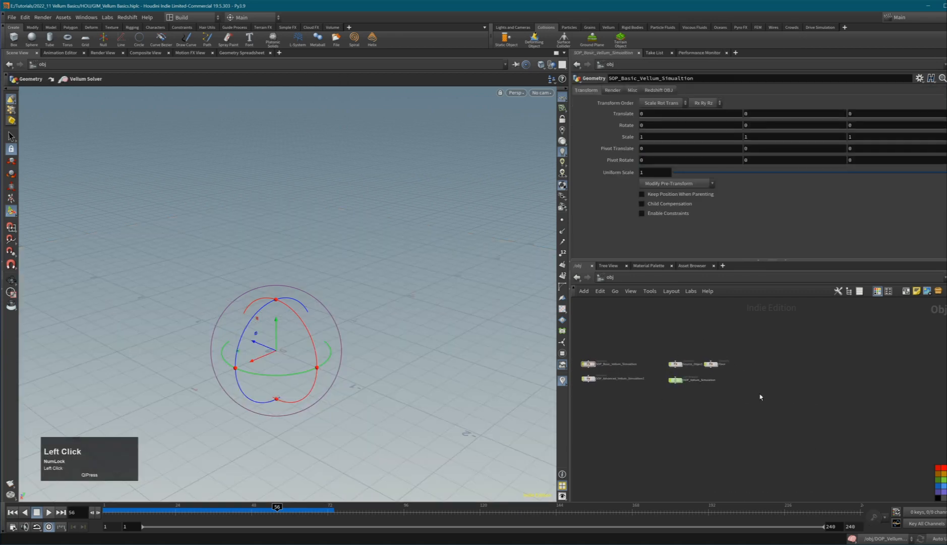
pyautogui.moveTo(761, 397); pyautogui.dragTo(825, 369, button='middle')
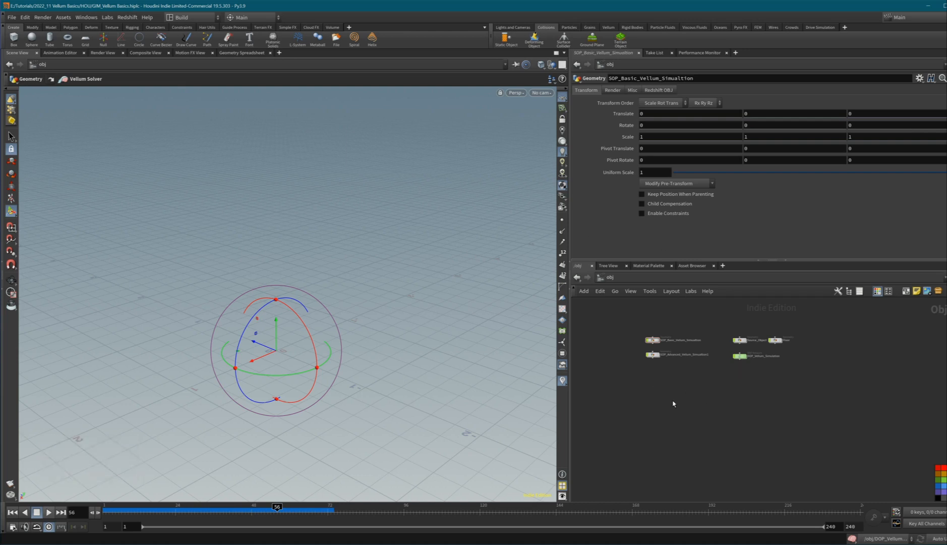
# Step: Add a Geometry node in the empty space below the SOP_Advanced_Vellum_Simualtion1 node
pyautogui.click(652, 403)
pyautogui.press('Tab')
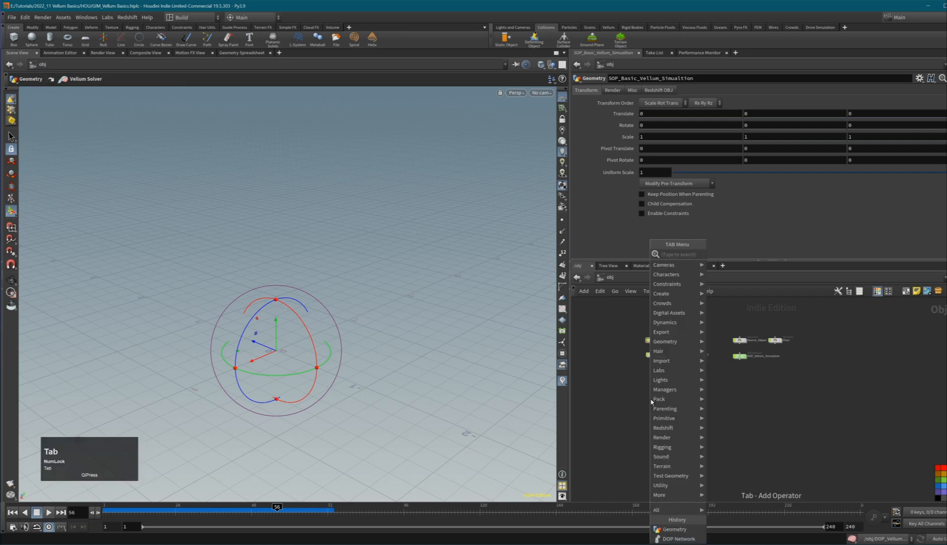
pyautogui.write('geo')
pyautogui.press('Return')
pyautogui.click(651, 400)
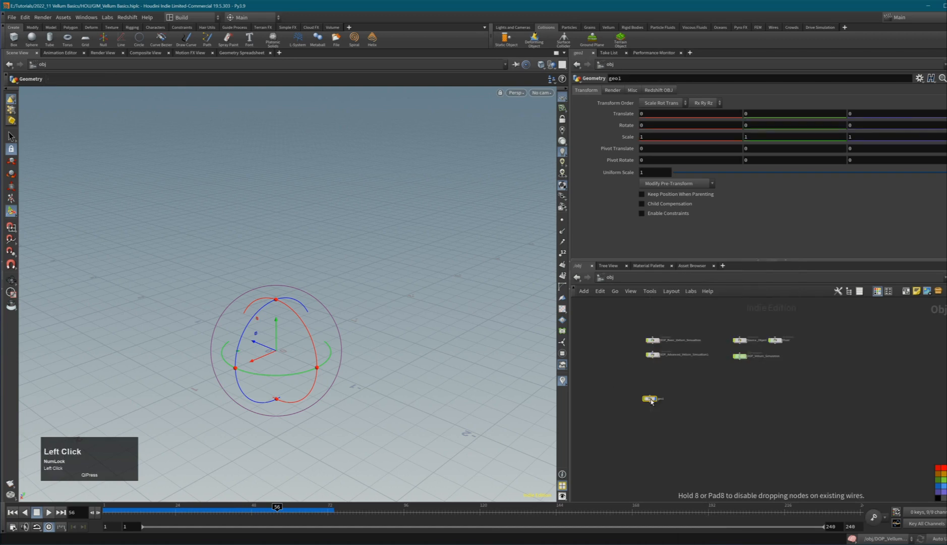
# Step: Create a Sphere node inside the new geometry object
pyautogui.doubleClick(652, 399)
pyautogui.press('Tab')
pyautogui.write('sph')
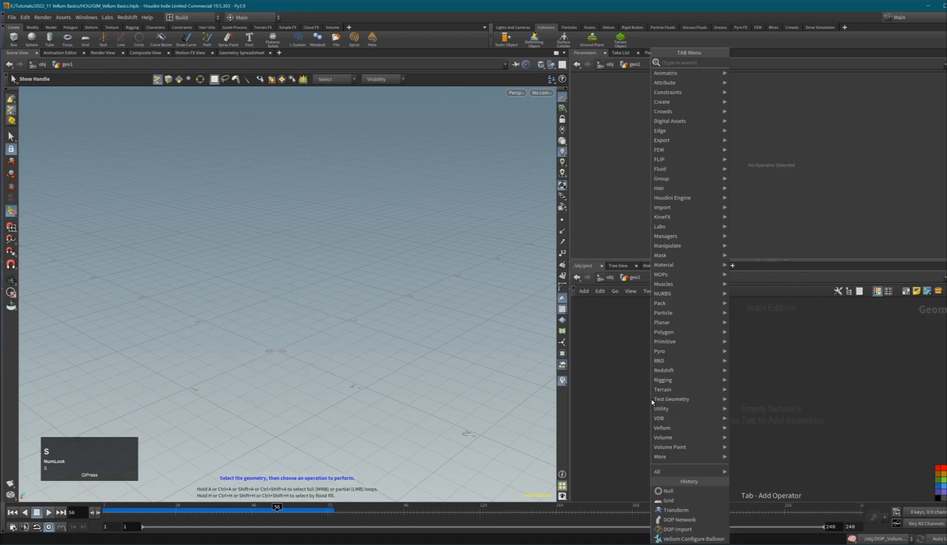
pyautogui.write('ere')
pyautogui.press('Return')
pyautogui.click(649, 400)
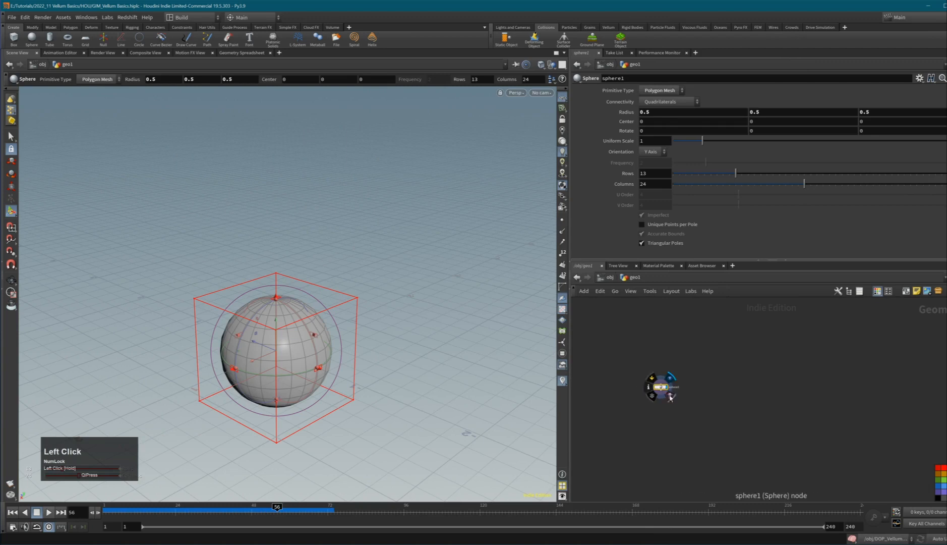
# Step: Set the sphere's primitive type to Polygon and its frequency to 4
pyautogui.press('u')
pyautogui.doubleClick(651, 399)
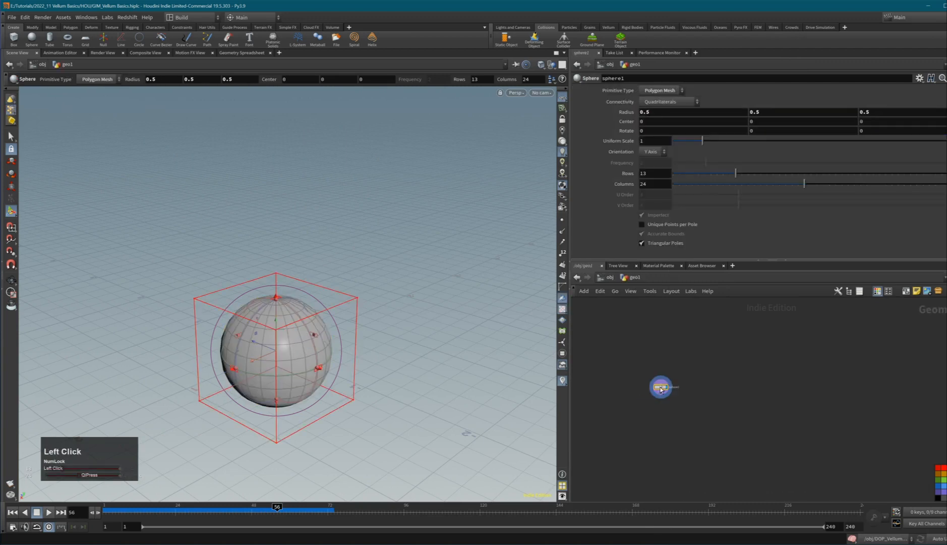
pyautogui.click(659, 91)
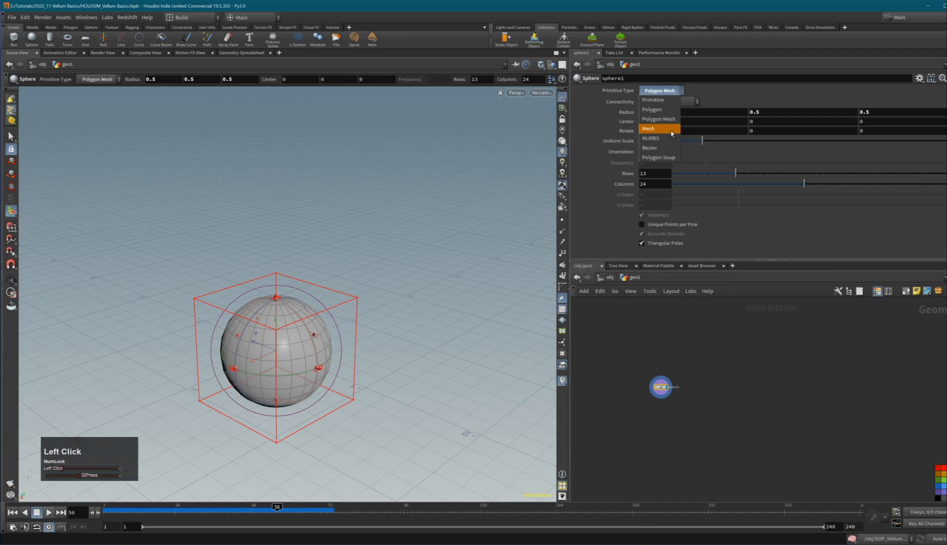
pyautogui.click(656, 101)
pyautogui.click(657, 163)
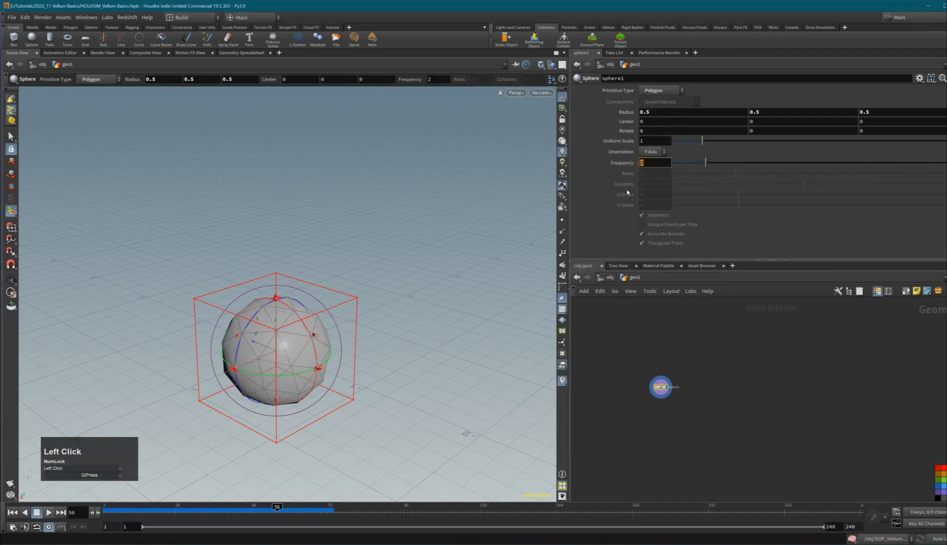
pyautogui.write('4')
pyautogui.press('Return')
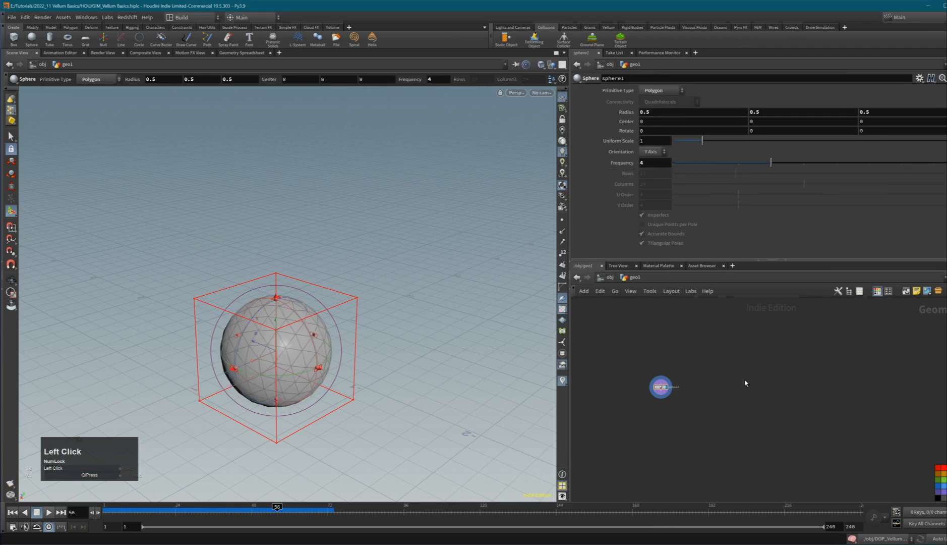
# Step: Return to object level, rename the new geometry object as Sphere and move it slightly within the network
pyautogui.press('u')
pyautogui.scroll(3, 663, 398)
pyautogui.click(665, 398)
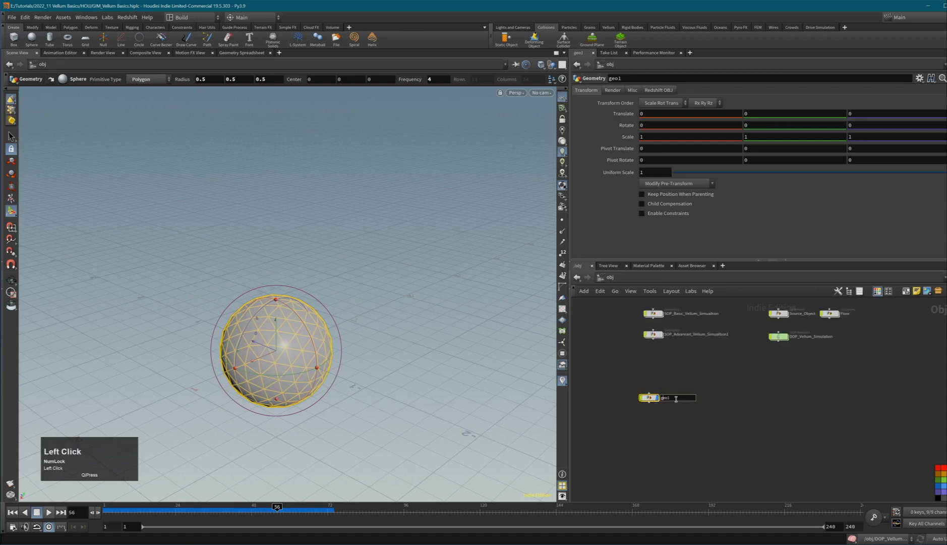
pyautogui.write('Sphere')
pyautogui.click(631, 420)
pyautogui.moveTo(651, 399); pyautogui.dragTo(658, 392)
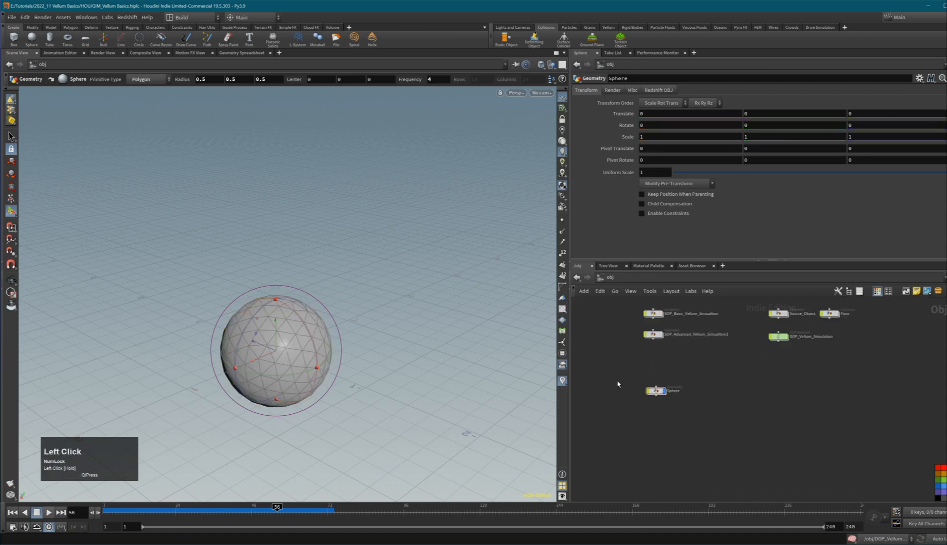
pyautogui.click(658, 391)
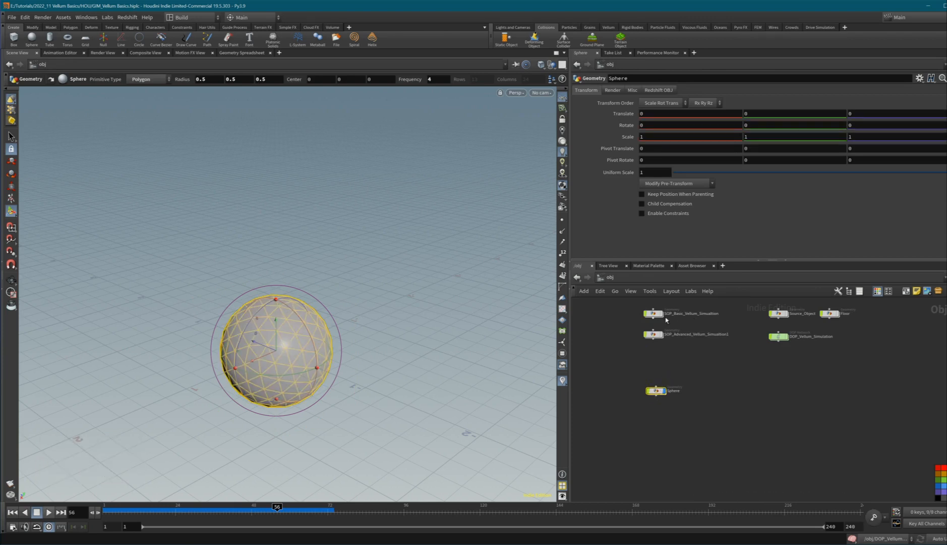
pyautogui.click(671, 413)
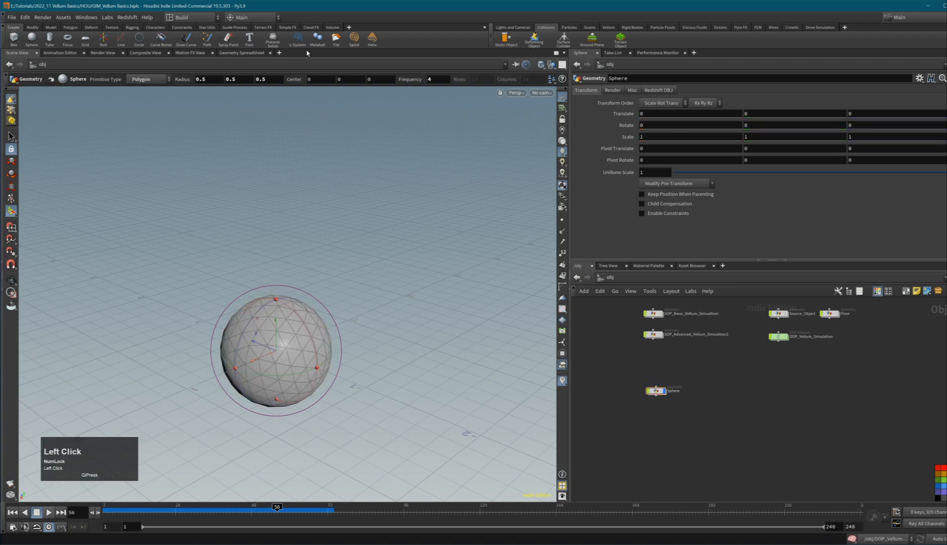
# Step: Turn the Sphere object into a Simple Softbody without a collision object, and return the timeline to frame 1
pyautogui.click(288, 28)
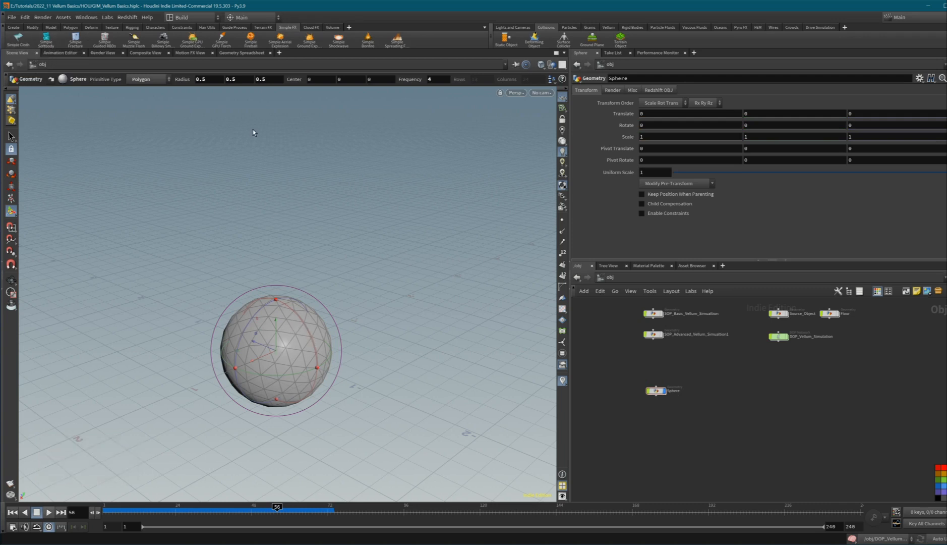
pyautogui.click(46, 44)
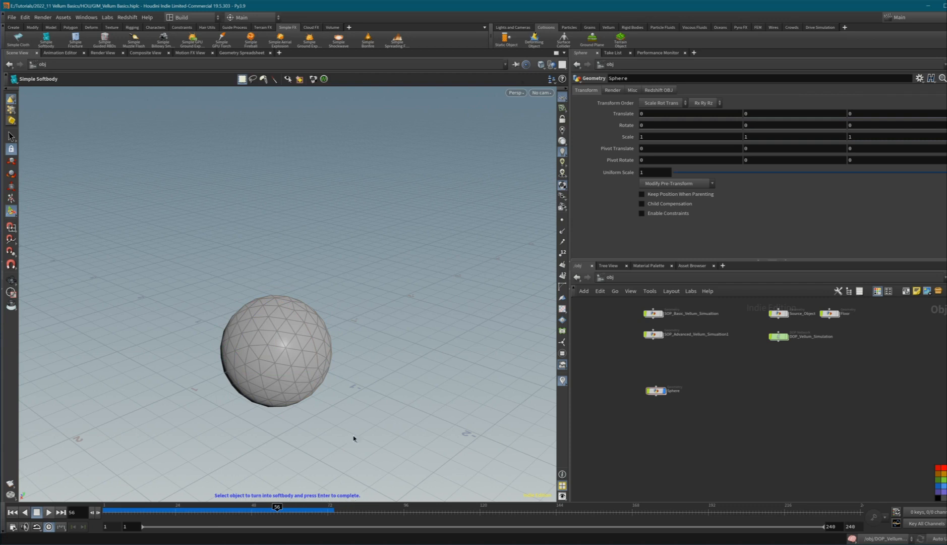
pyautogui.click(282, 345)
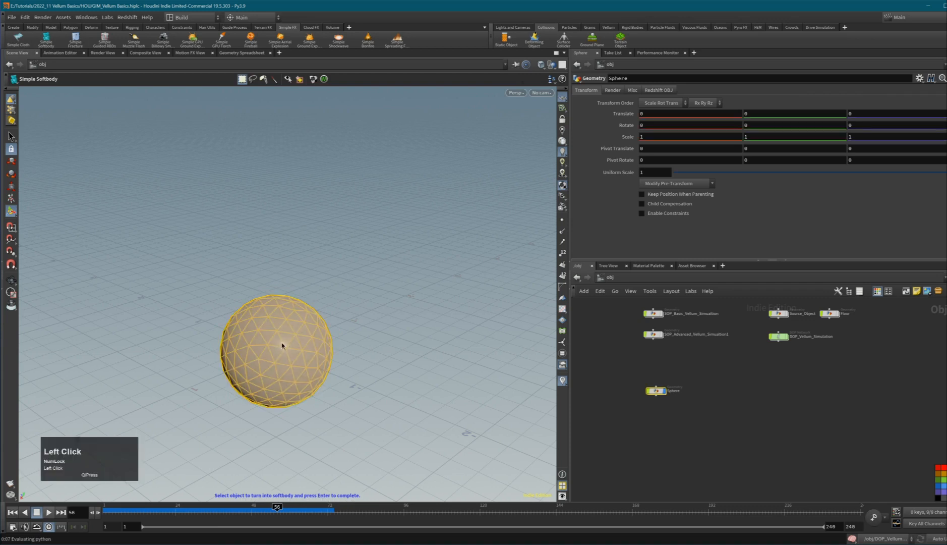
pyautogui.press('Return')
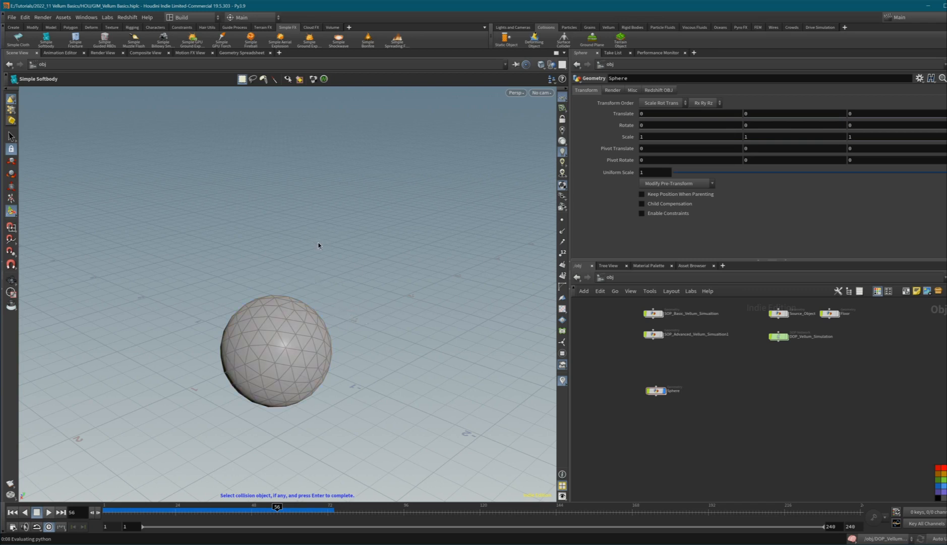
pyautogui.press('Return')
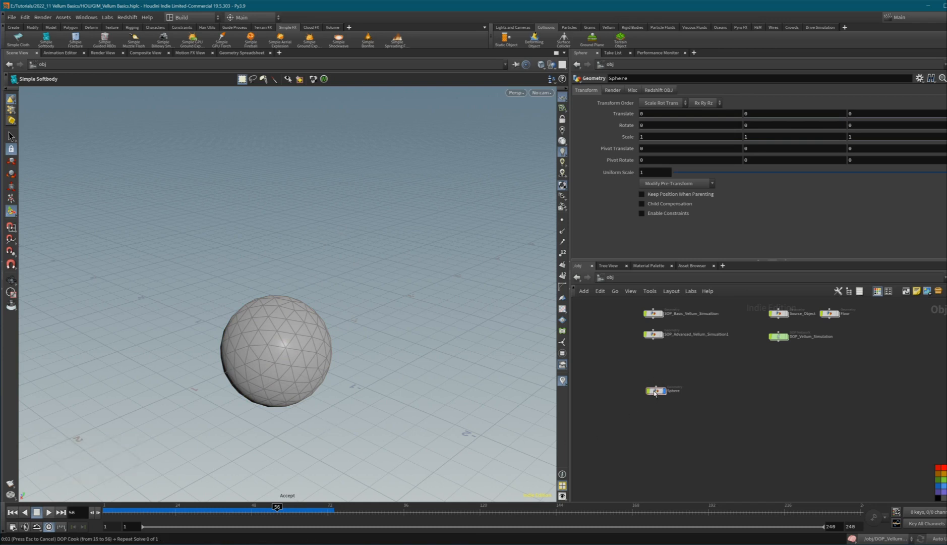
pyautogui.click(12, 512)
# Step: Examine the generated soft-body node chain and the Sphere_softbody object at object level, ending inside Sphere_softbody
pyautogui.moveTo(725, 387); pyautogui.dragTo(698, 359, button='middle')
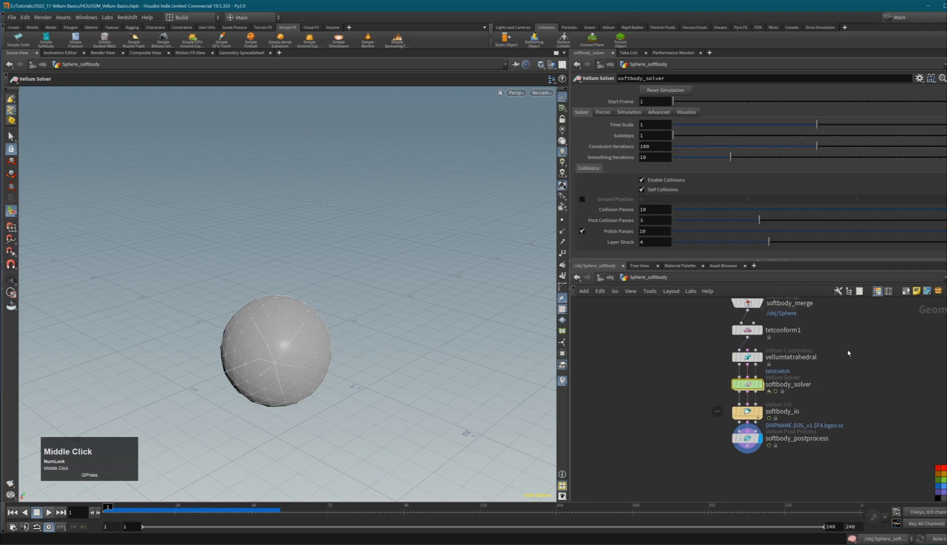
pyautogui.scroll(-1, 849, 353)
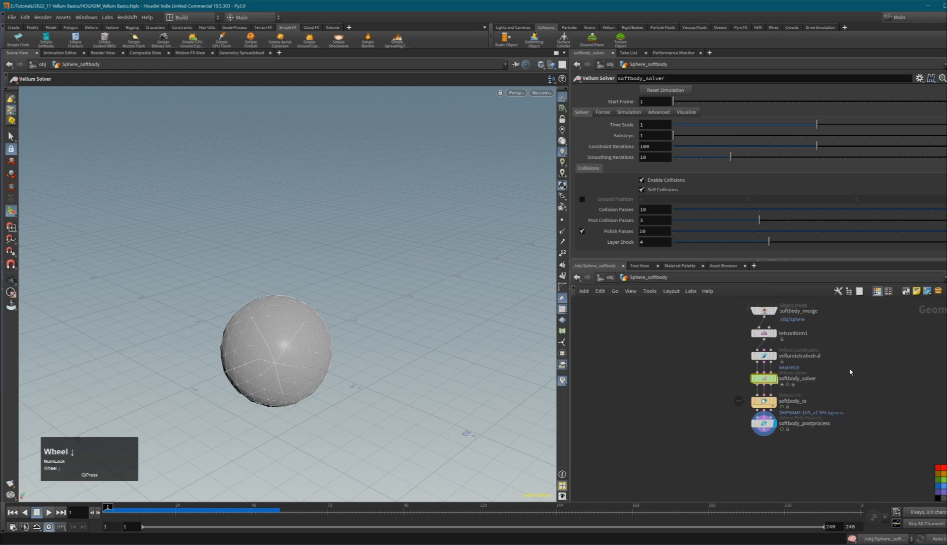
pyautogui.moveTo(852, 371); pyautogui.dragTo(849, 385, button='middle')
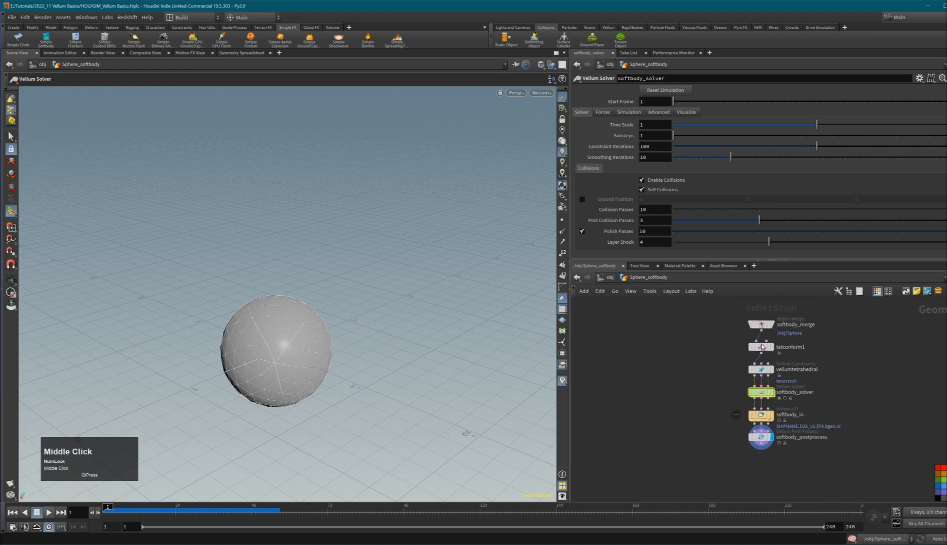
pyautogui.click(847, 385)
pyautogui.press('u')
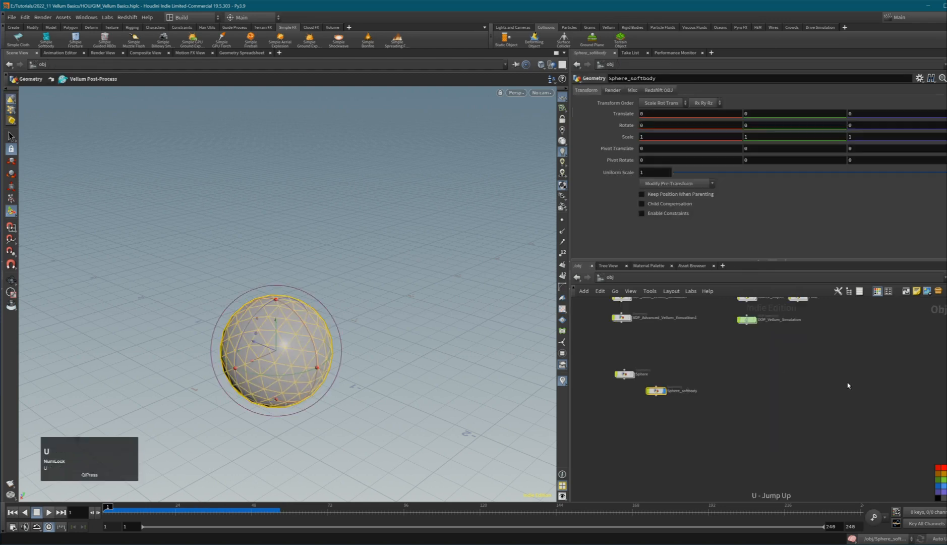
pyautogui.moveTo(706, 374); pyautogui.dragTo(725, 402, button='middle')
pyautogui.scroll(2, 677, 421)
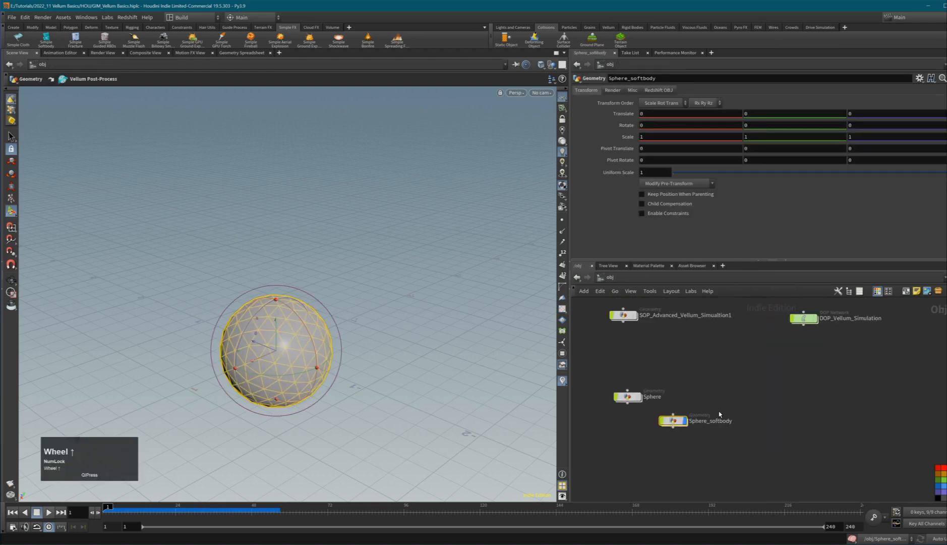
pyautogui.doubleClick(674, 421)
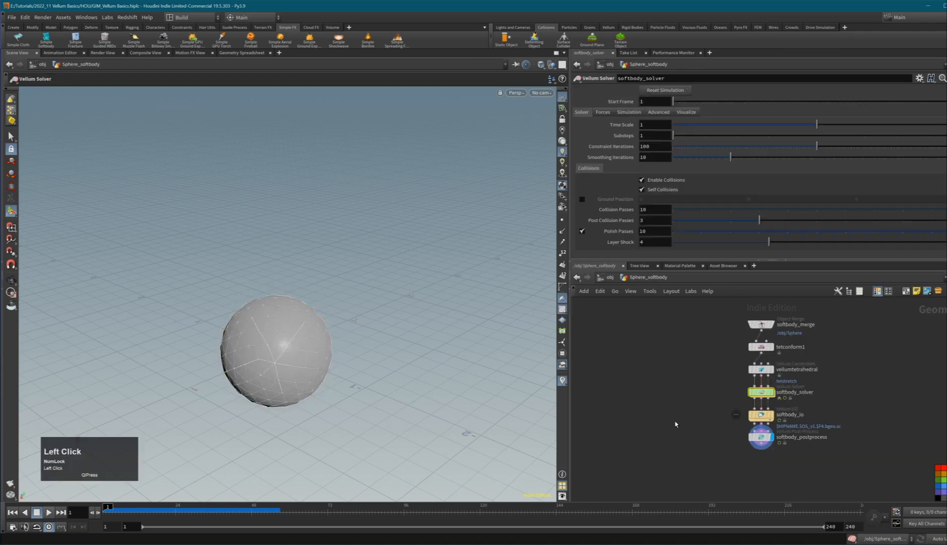
# Step: Inspect the parameters of each node from softbody_merge down to softbody_postprocess, previewing tetconform1 and ending with softbody_postprocess displayed
pyautogui.click(783, 325)
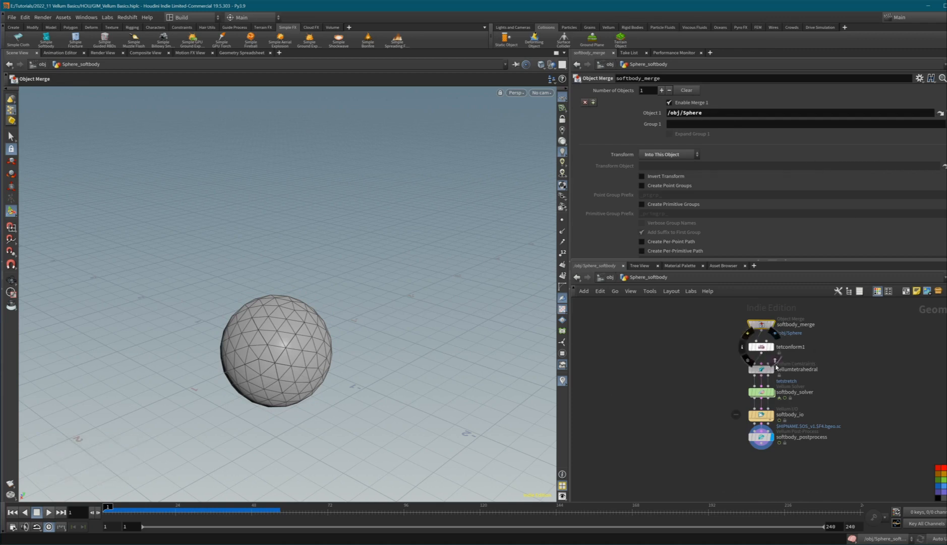
pyautogui.moveTo(770, 353)
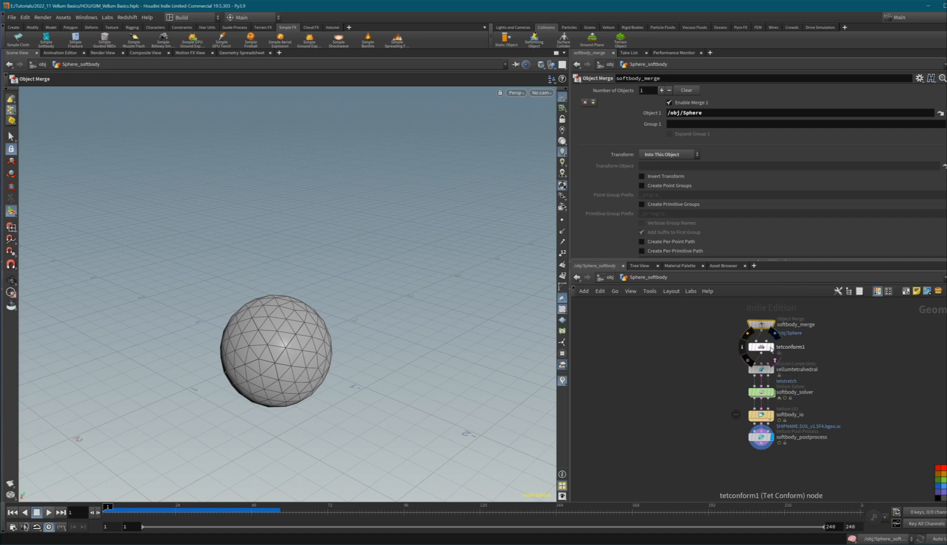
pyautogui.click(765, 348)
pyautogui.click(763, 348)
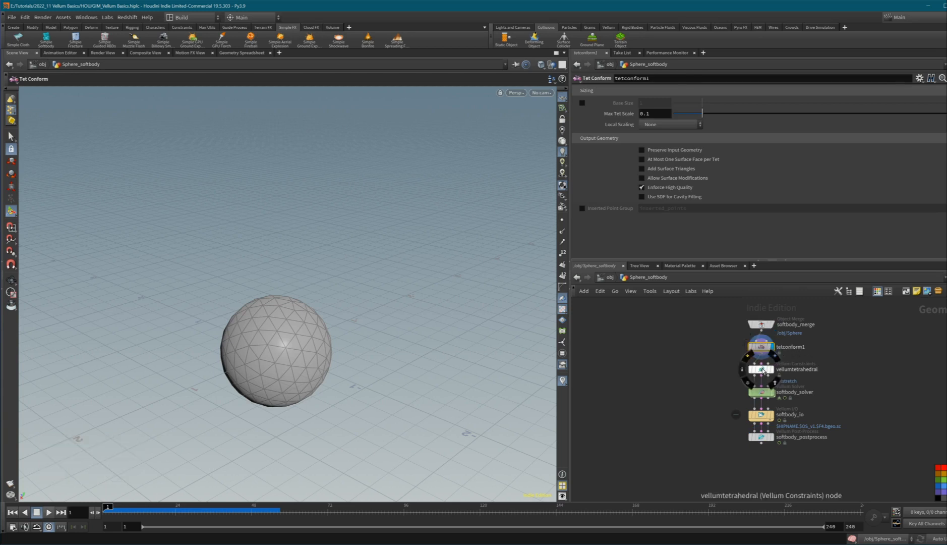
pyautogui.click(761, 369)
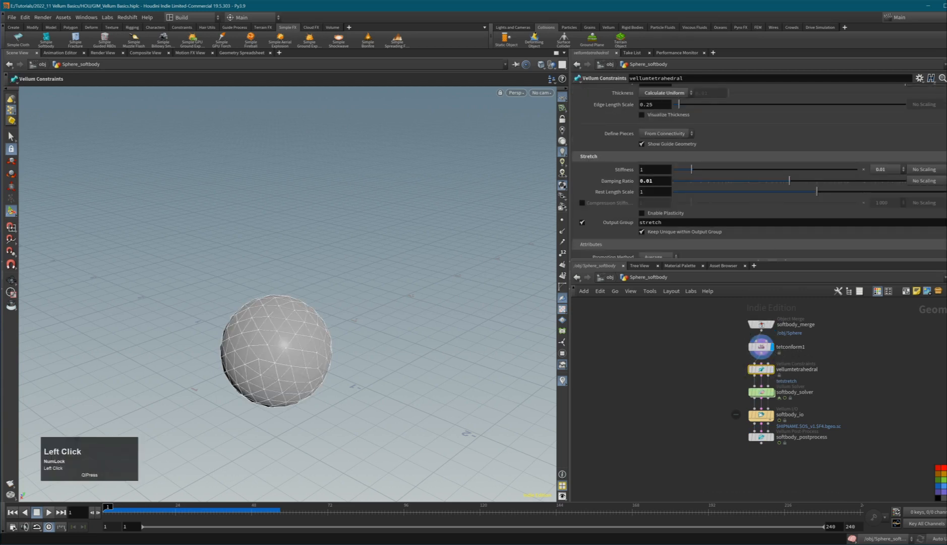
pyautogui.scroll(3, 757, 172)
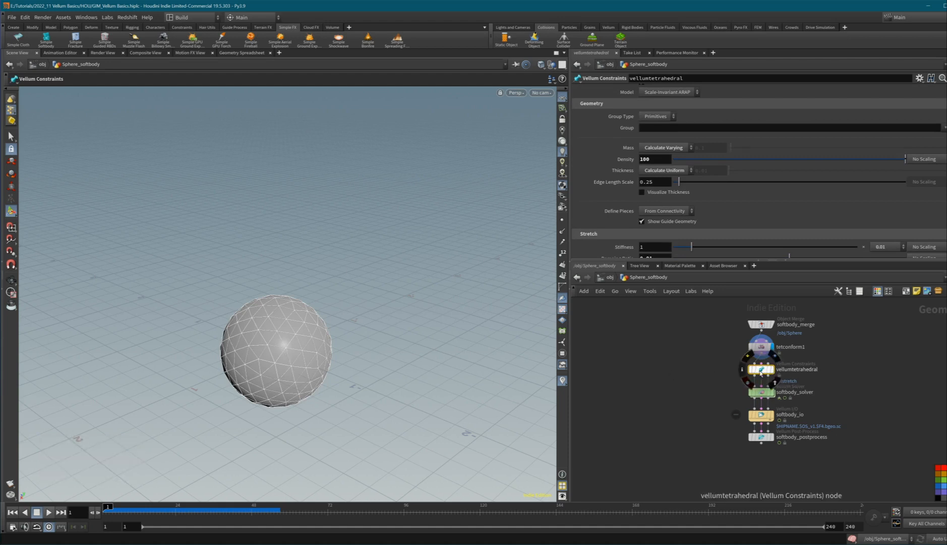
pyautogui.click(760, 371)
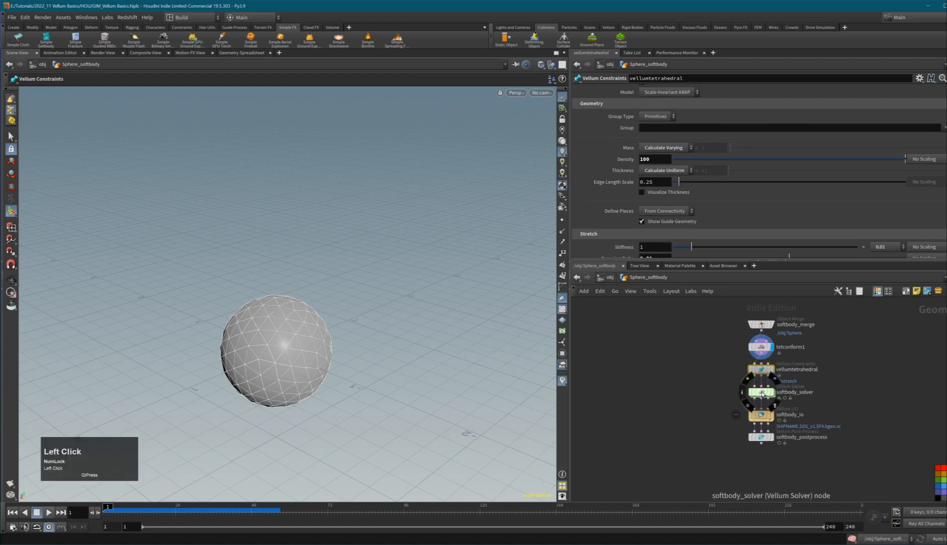
pyautogui.click(793, 398)
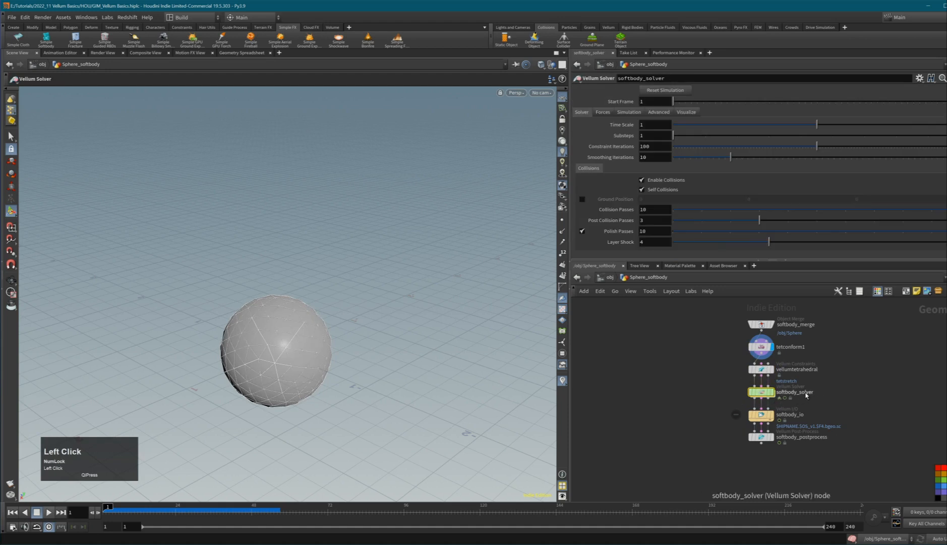
pyautogui.click(787, 419)
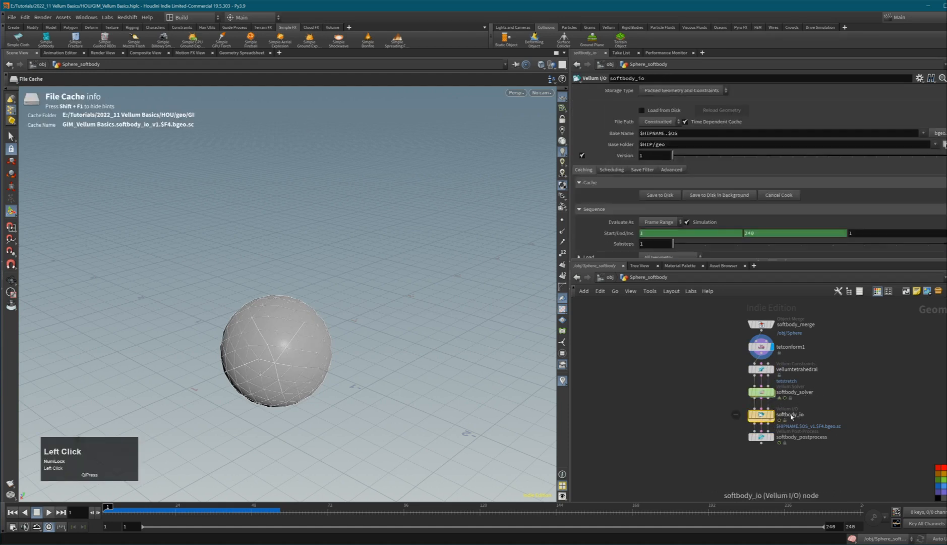
pyautogui.click(765, 442)
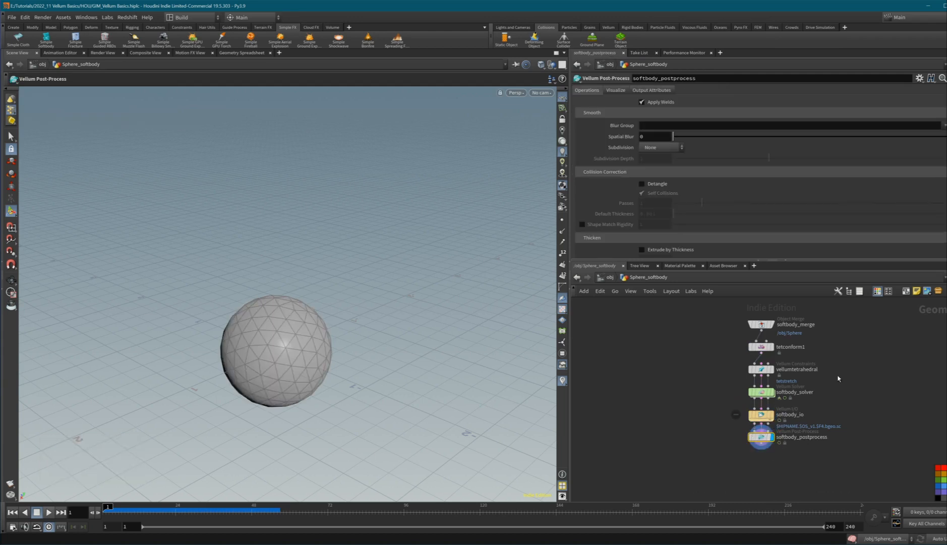
# Step: Move softbody_merge and tetconform1 aside, then add a Grid node wired into the third input of vellumtetrahedral
pyautogui.moveTo(779, 317); pyautogui.dragTo(696, 342)
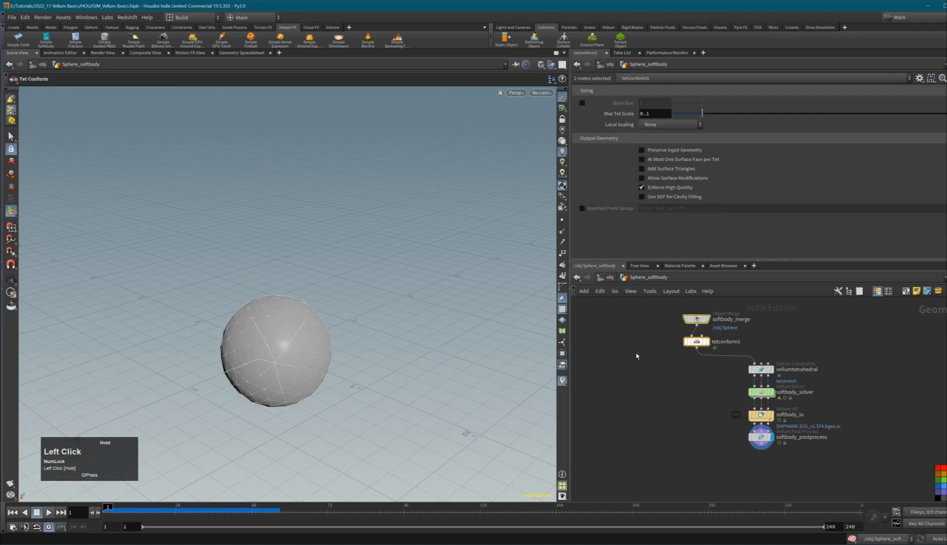
pyautogui.click(827, 341)
pyautogui.press('Tab')
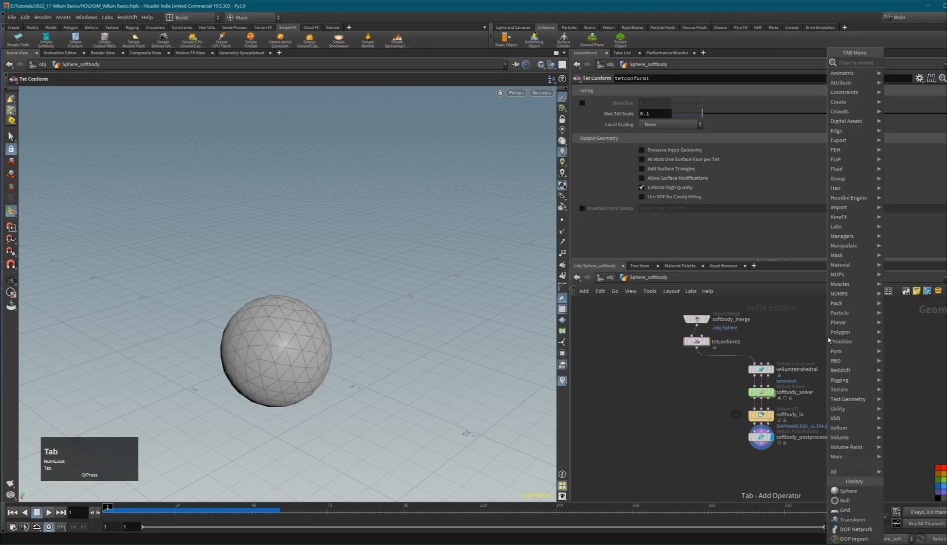
pyautogui.write('grid')
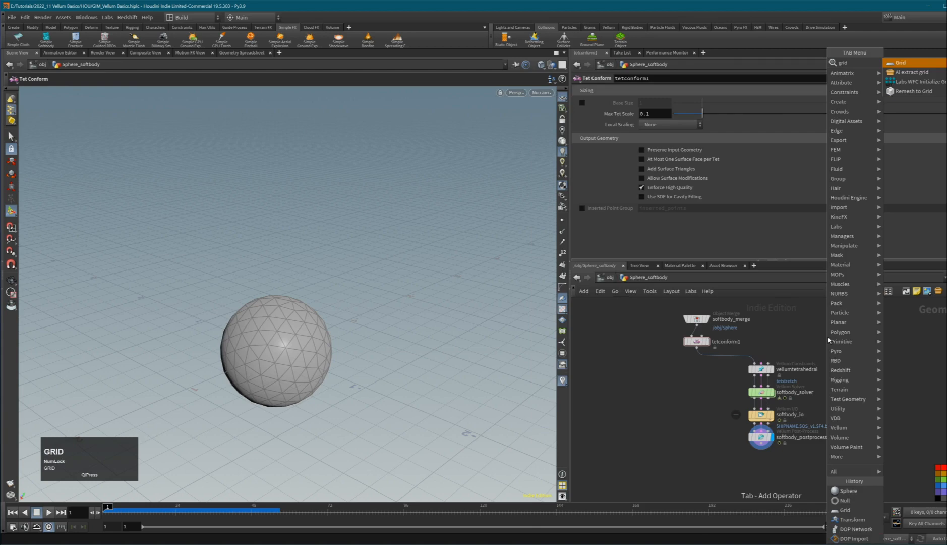
pyautogui.press('Return')
pyautogui.click(827, 337)
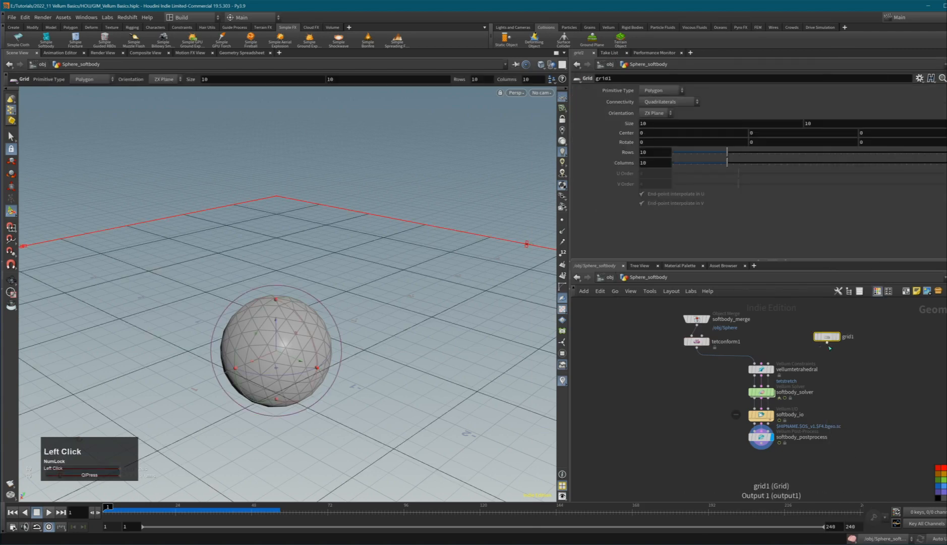
pyautogui.moveTo(828, 345); pyautogui.dragTo(768, 363)
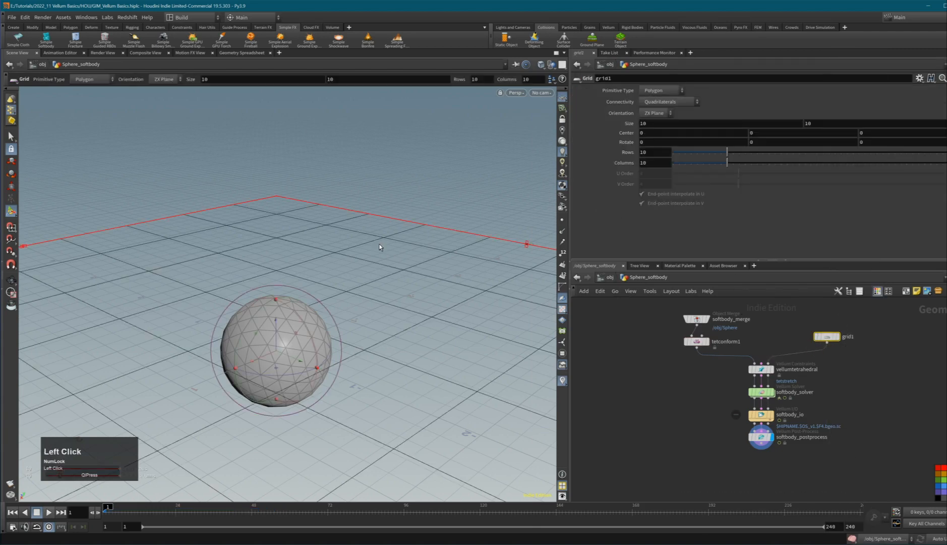
# Step: Lower the grid below the sphere to a Y center of about -1.24
pyautogui.keyDown('alt'); pyautogui.moveTo(382, 247); pyautogui.dragTo(277, 318, button='right'); pyautogui.keyUp('alt')
pyautogui.keyDown('alt'); pyautogui.moveTo(276, 318); pyautogui.dragTo(291, 222, button='middle'); pyautogui.keyUp('alt')
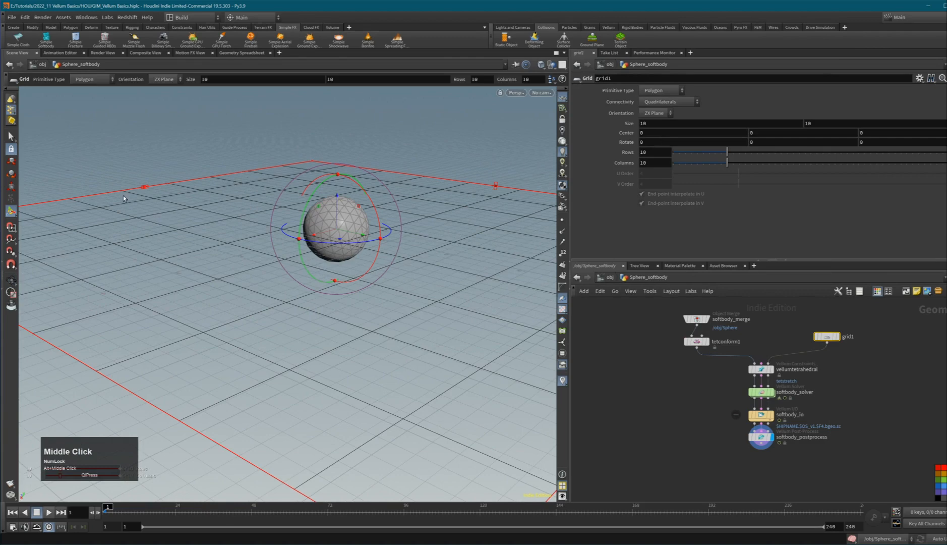
pyautogui.click(12, 211)
pyautogui.moveTo(338, 198); pyautogui.dragTo(336, 270)
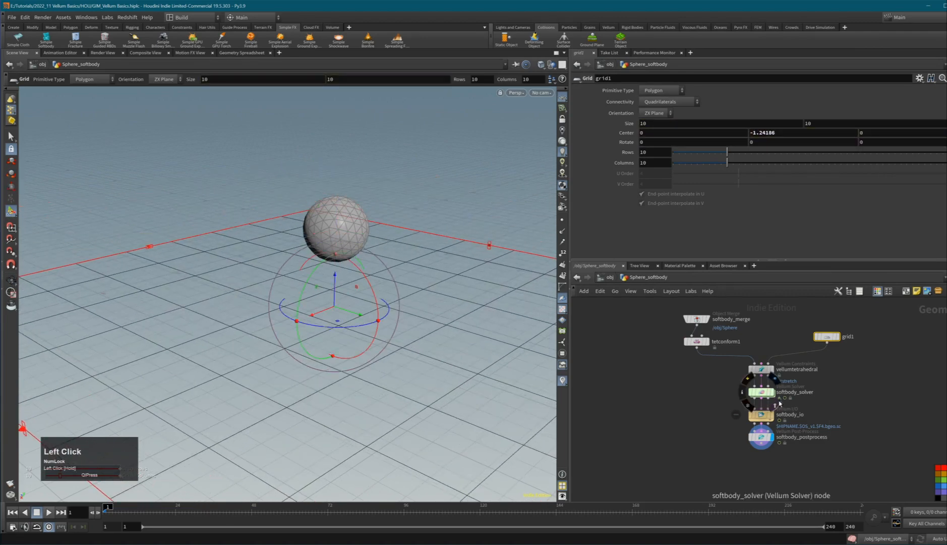
# Step: Display the softbody_solver output and play the simulation from frame 1, then stop and rewind it
pyautogui.click(772, 392)
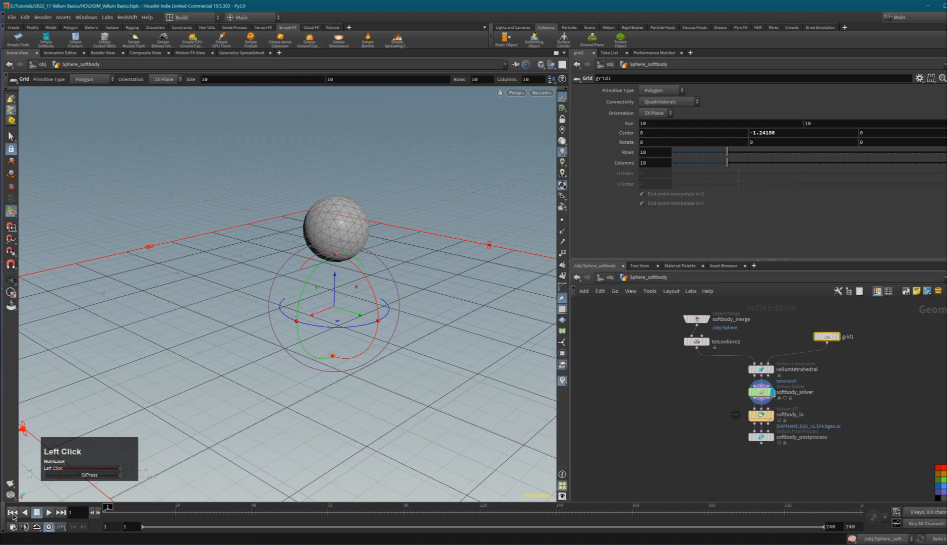
pyautogui.click(49, 512)
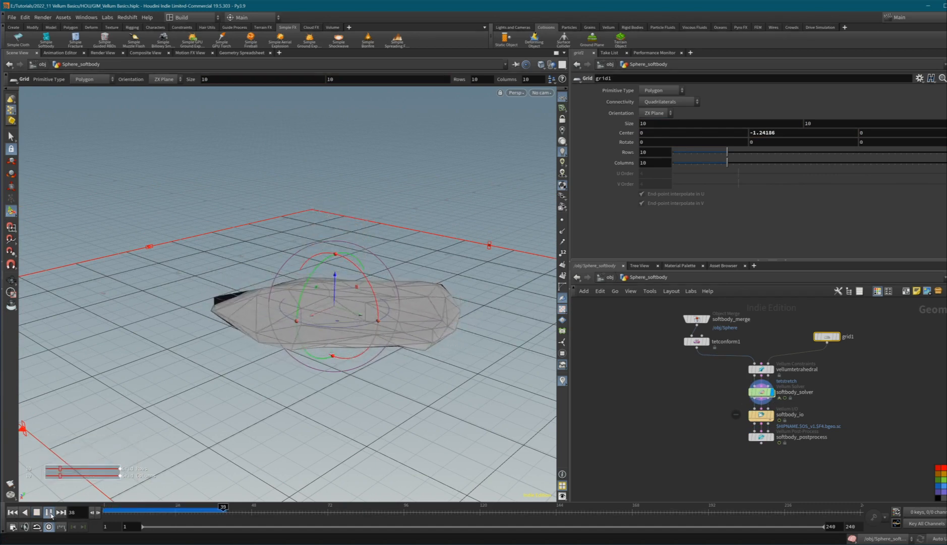
pyautogui.click(49, 512)
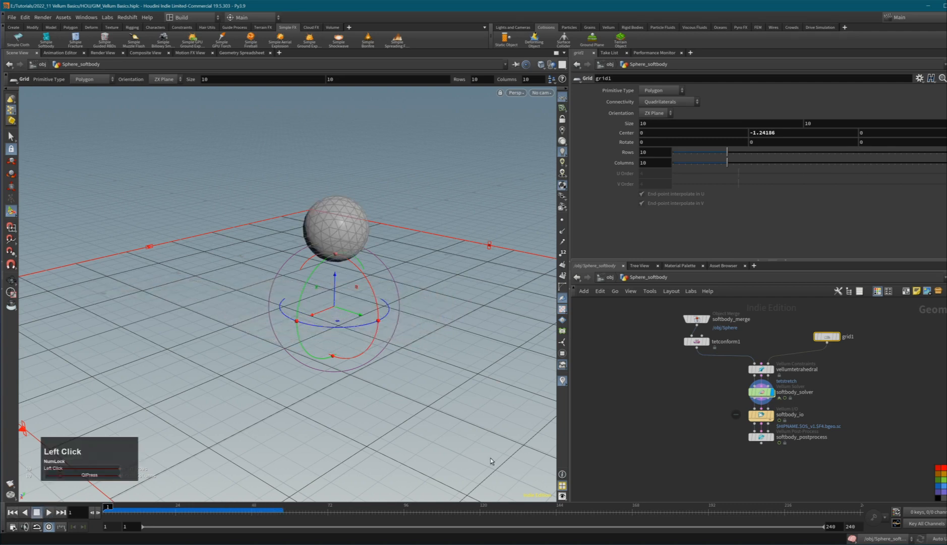
# Step: Set the Stretch Stiffness multiplier of vellumtetrahedral to 100, then play the simulation and stop it
pyautogui.click(762, 370)
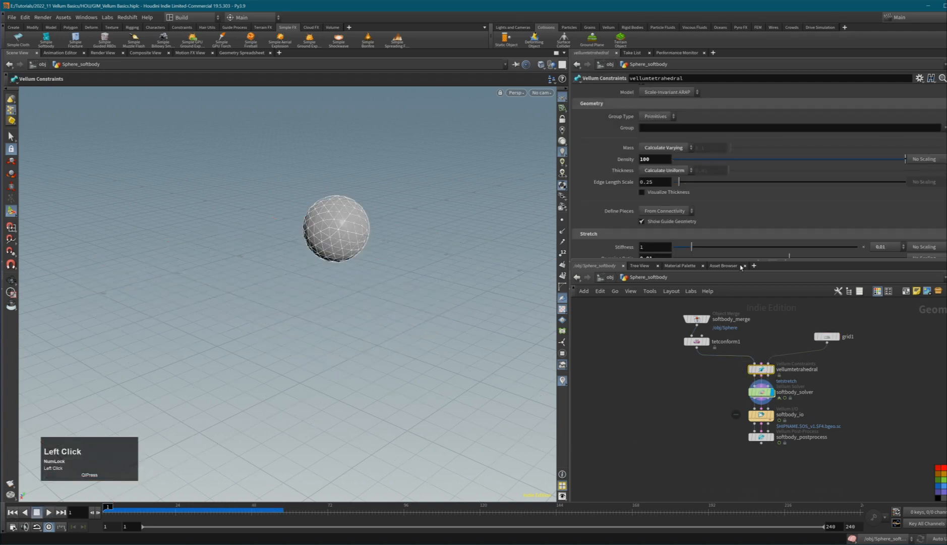
pyautogui.scroll(-4, 657, 164)
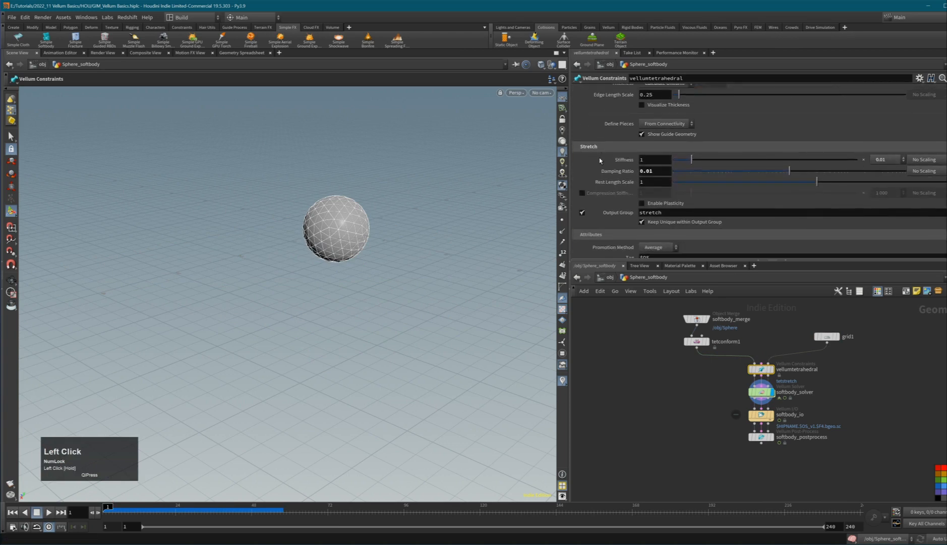
pyautogui.click(887, 163)
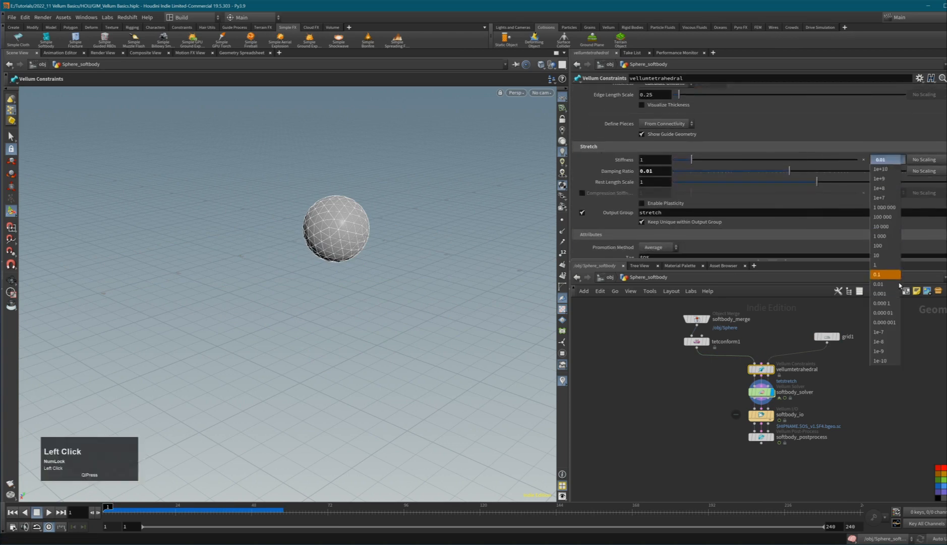
pyautogui.click(887, 246)
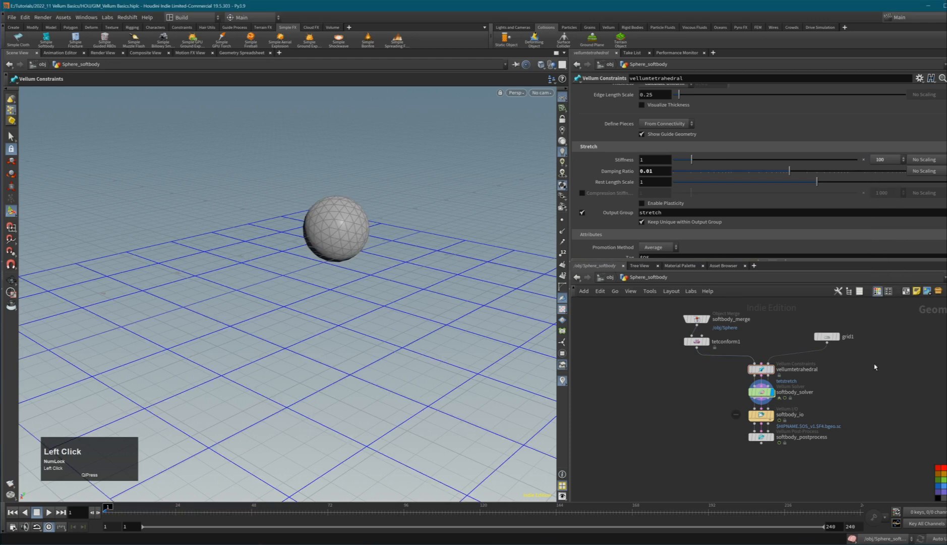
pyautogui.click(48, 512)
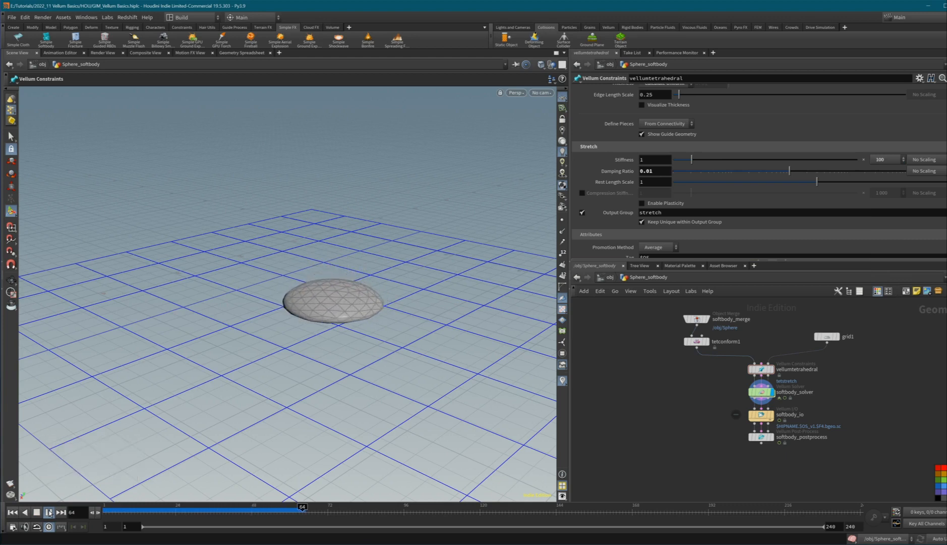
pyautogui.click(51, 512)
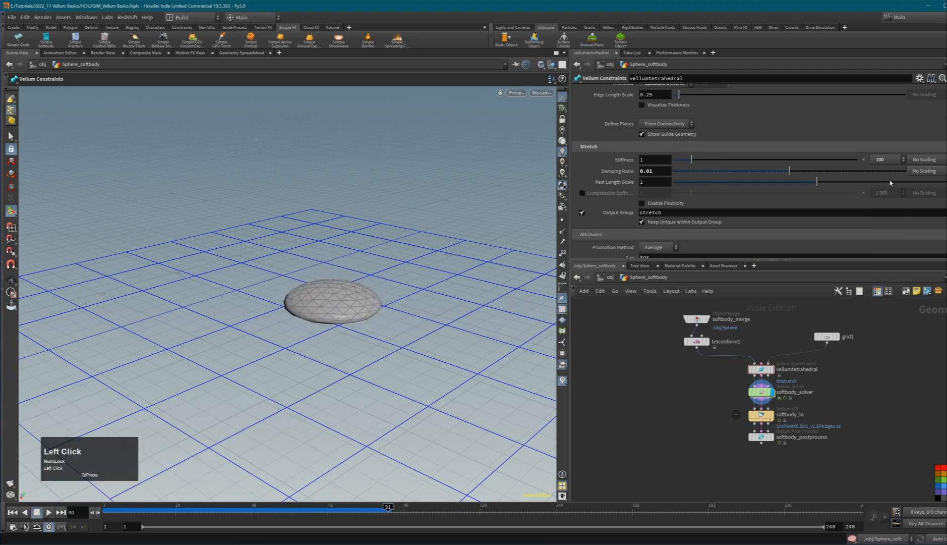
# Step: Raise the Stretch Stiffness multiplier to 1000 and replay the simulation from frame 1, then stop it
pyautogui.click(903, 159)
pyautogui.click(885, 226)
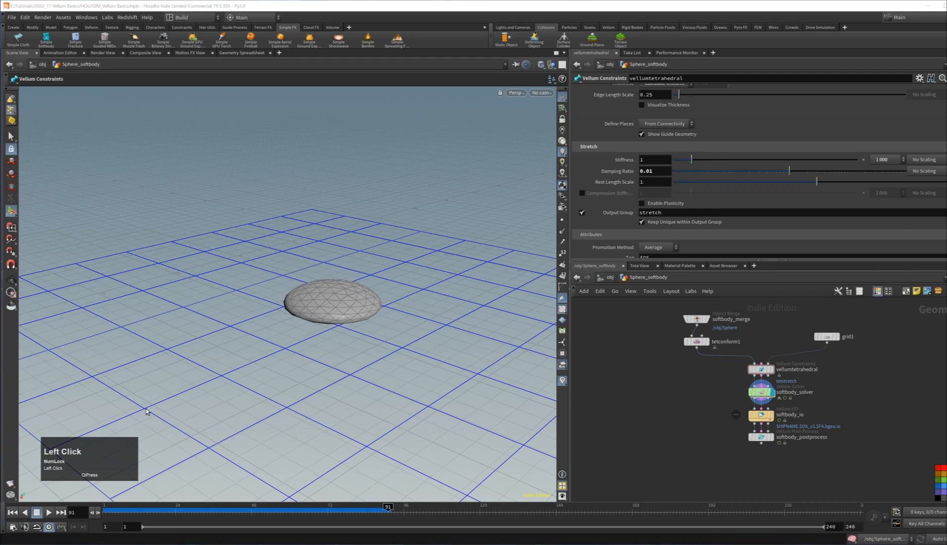
pyautogui.click(17, 513)
pyautogui.click(51, 513)
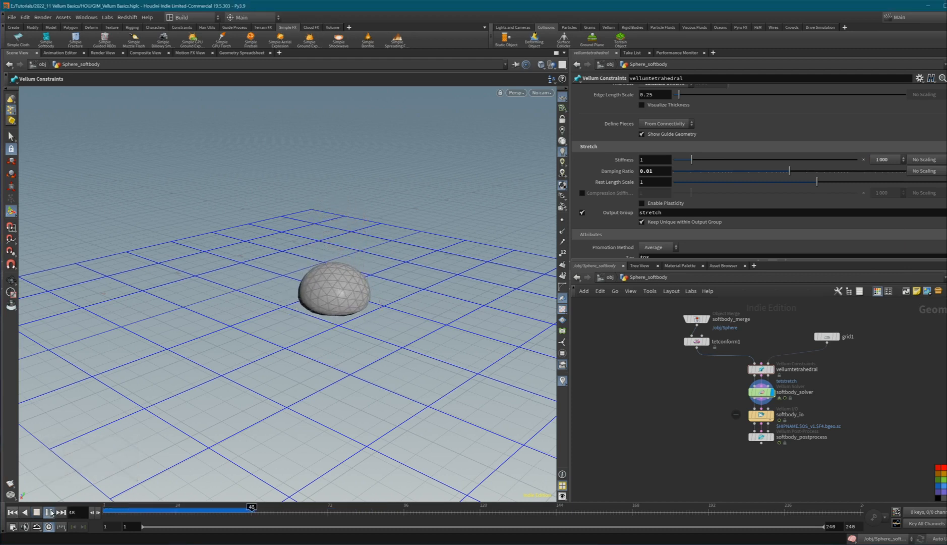
pyautogui.click(51, 513)
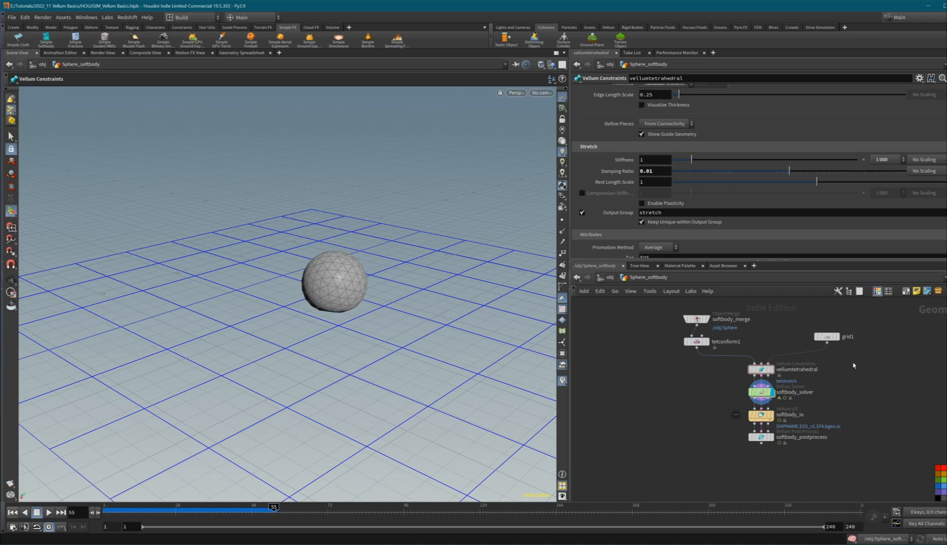
# Step: Return to the object level, arrange Sphere and Sphere_softbody side by side, and turn off the display of Sphere_softbody
pyautogui.click(869, 380)
pyautogui.press('u')
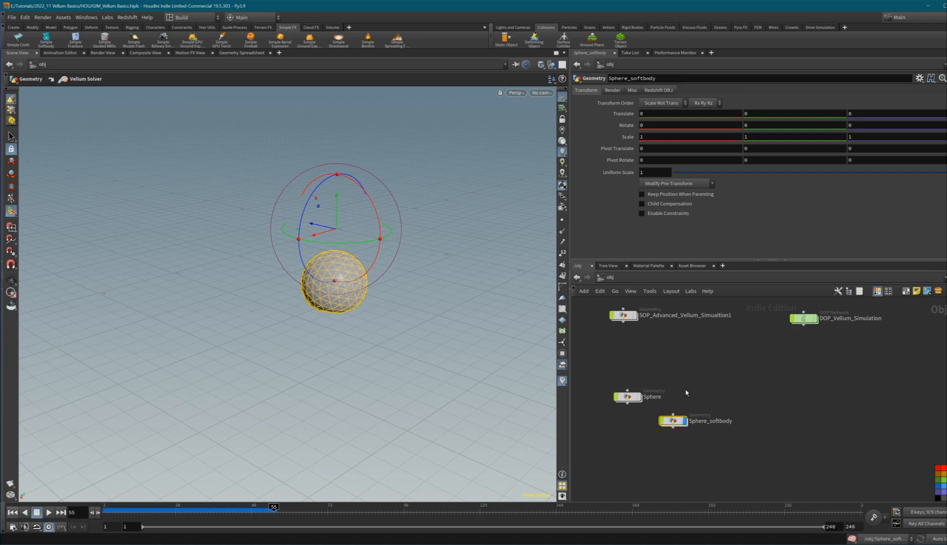
pyautogui.moveTo(673, 420); pyautogui.dragTo(682, 396)
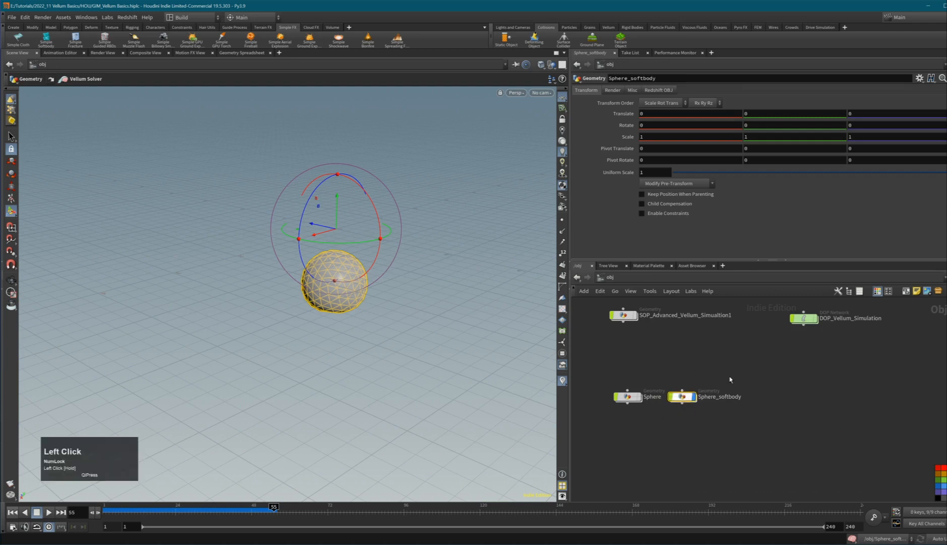
pyautogui.moveTo(765, 371); pyautogui.dragTo(622, 376)
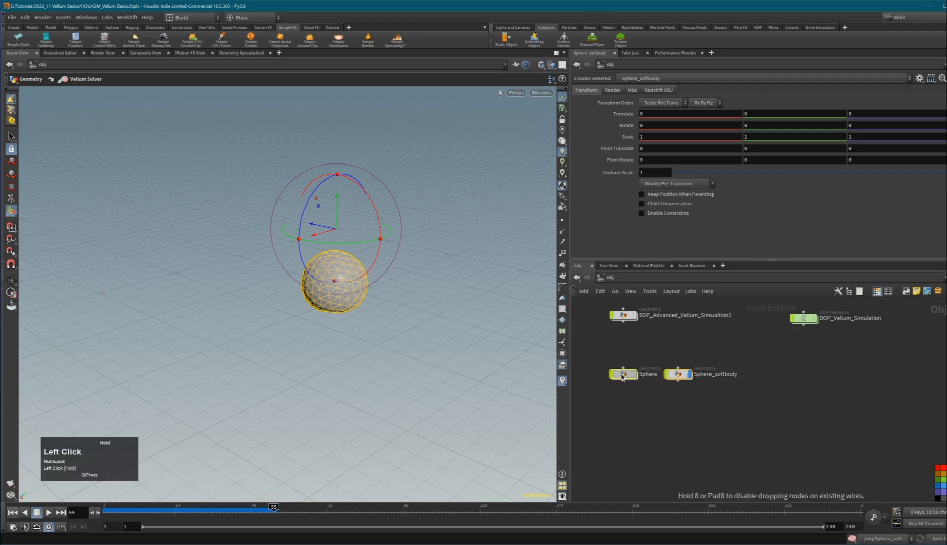
pyautogui.click(691, 376)
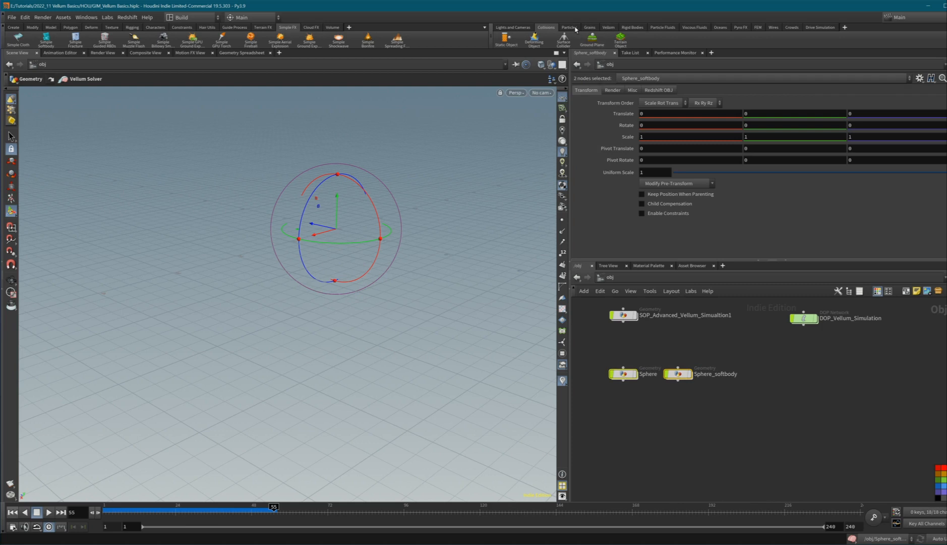
# Step: Show the Vellum shelf tools and add a new Geometry object named Cloth
pyautogui.click(608, 28)
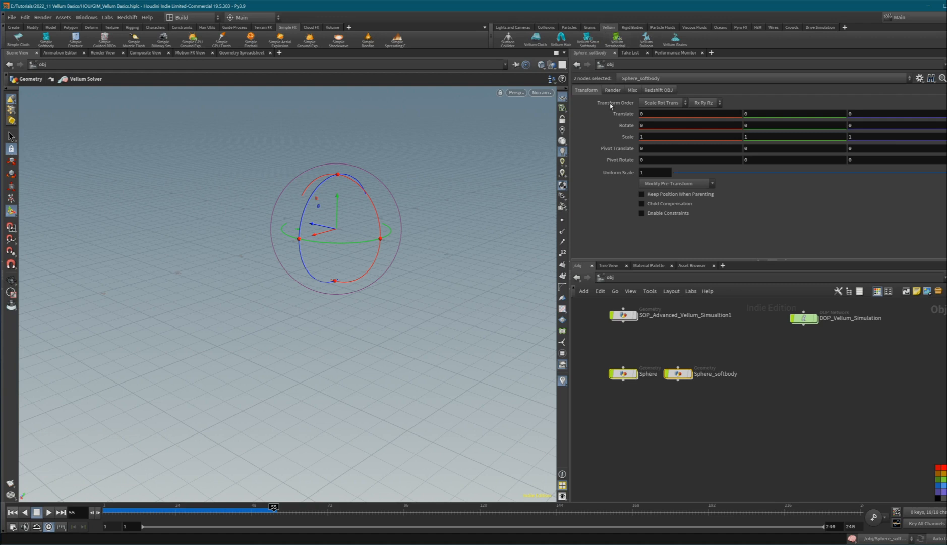
pyautogui.click(793, 395)
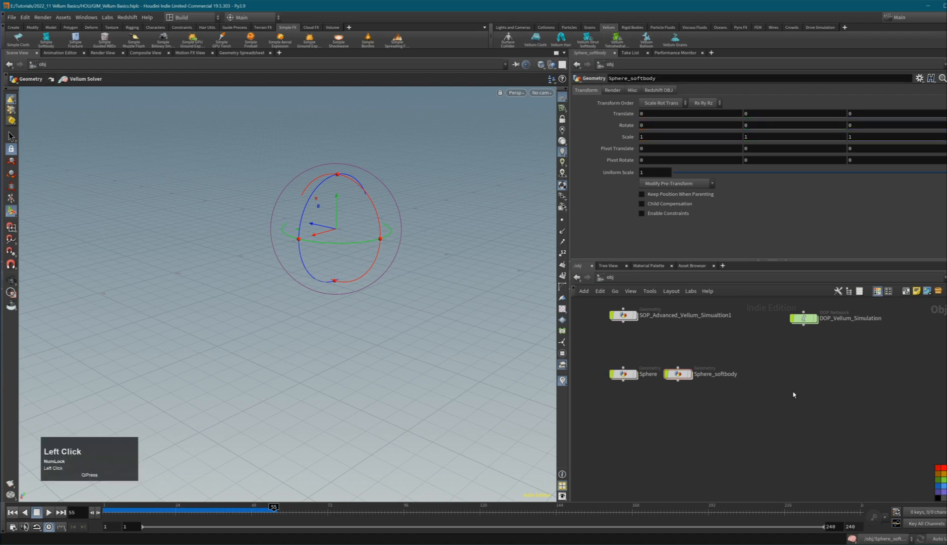
pyautogui.press('Tab')
pyautogui.write('geo')
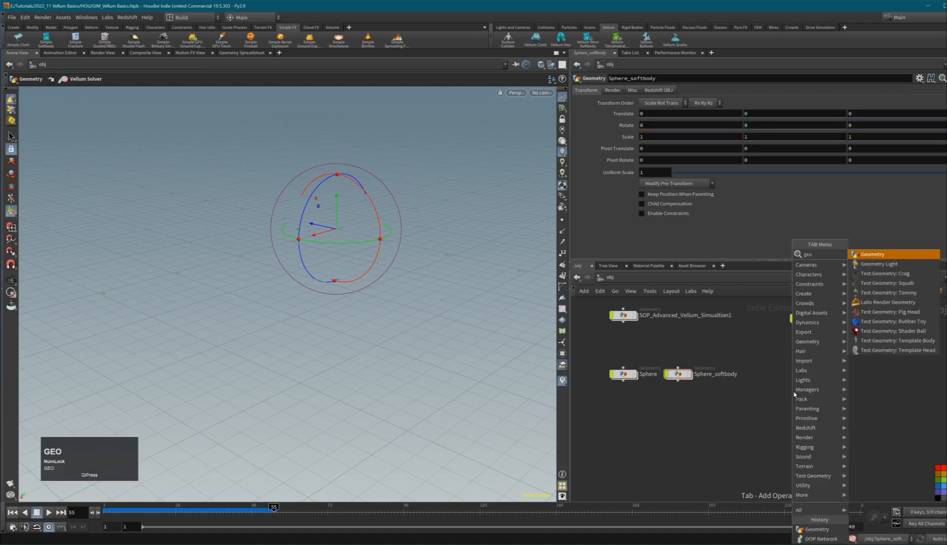
pyautogui.press('Return')
pyautogui.click(793, 391)
pyautogui.doubleClick(815, 392)
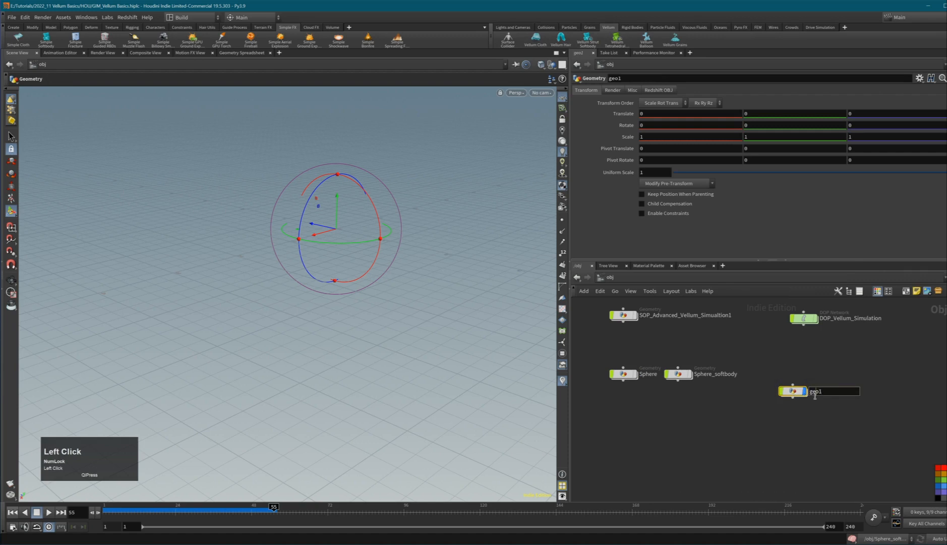
pyautogui.doubleClick(815, 395)
pyautogui.write('Cloth')
pyautogui.press('Return')
# Step: Add a Planar Patch node inside the Cloth object
pyautogui.doubleClick(792, 390)
pyautogui.press('Tab')
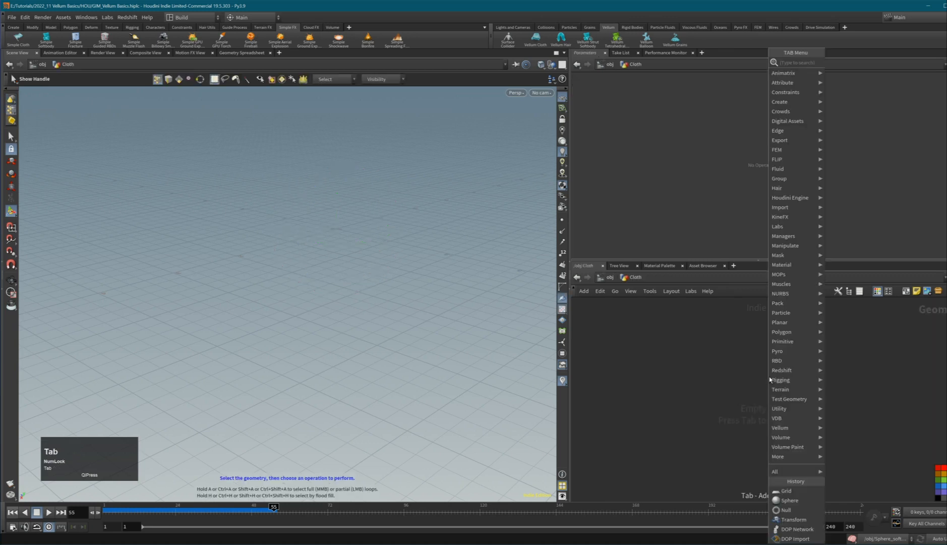
pyautogui.write('plana')
pyautogui.press('Return')
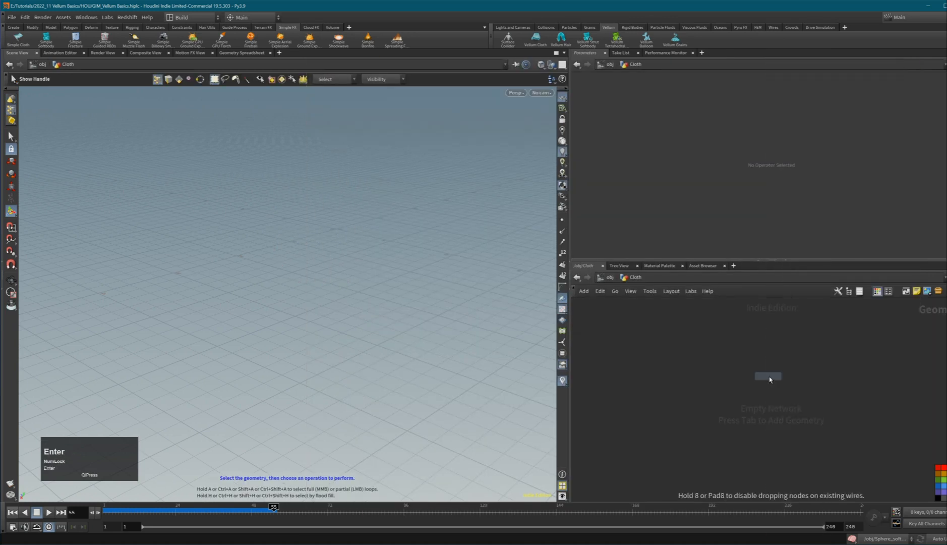
pyautogui.click(770, 379)
pyautogui.click(770, 378)
pyautogui.press('u')
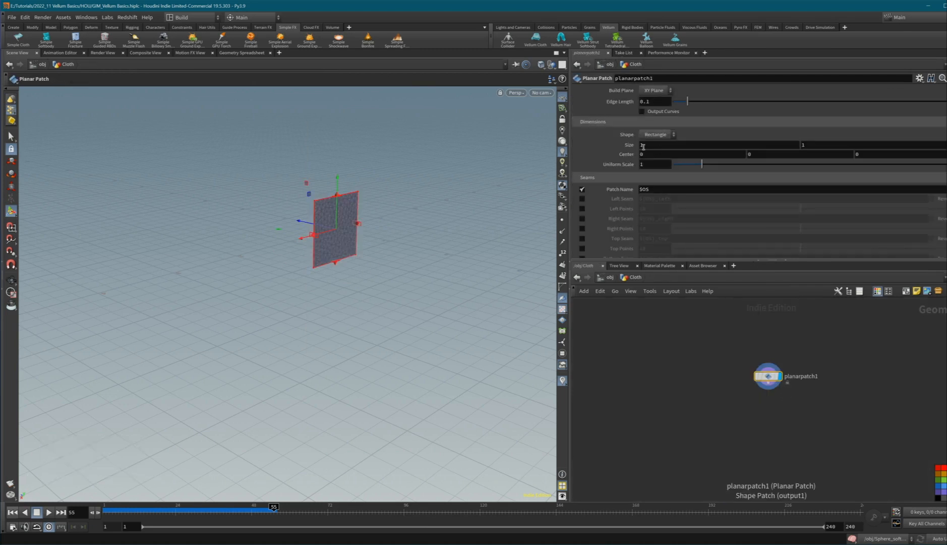
# Step: Set the planar patch to a size of 2 by 2 with an edge length of 0.05, built on the ZX Plane
pyautogui.click(598, 146)
pyautogui.write('2')
pyautogui.press('Tab')
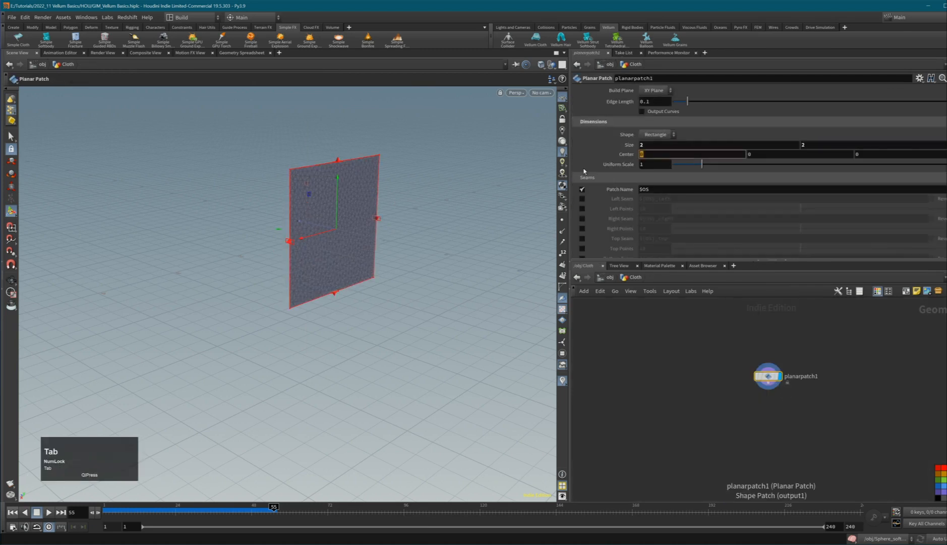
pyautogui.click(657, 102)
pyautogui.write('05')
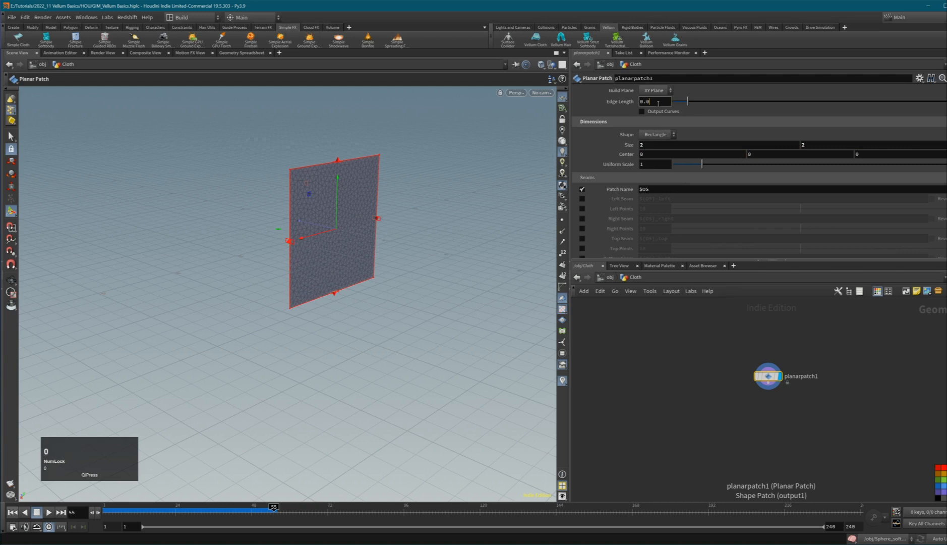
pyautogui.click(657, 91)
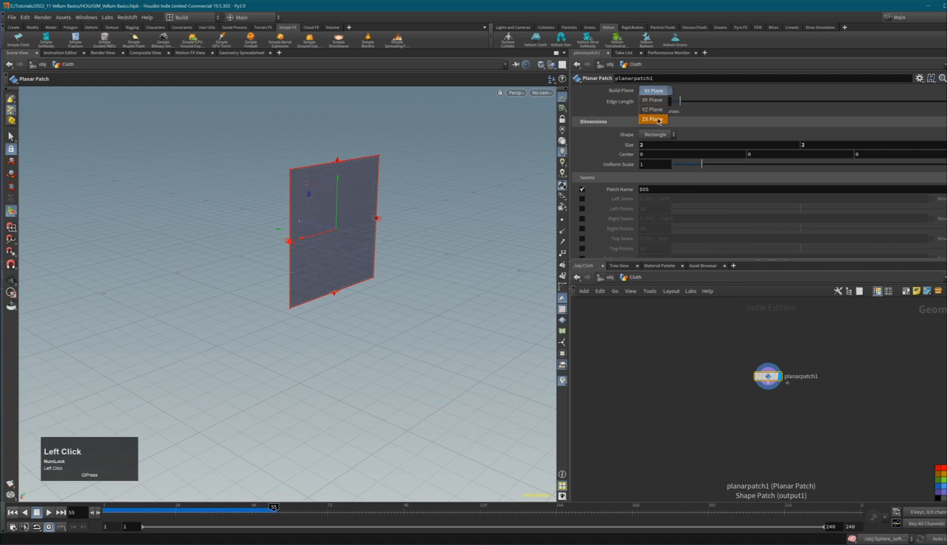
pyautogui.click(658, 120)
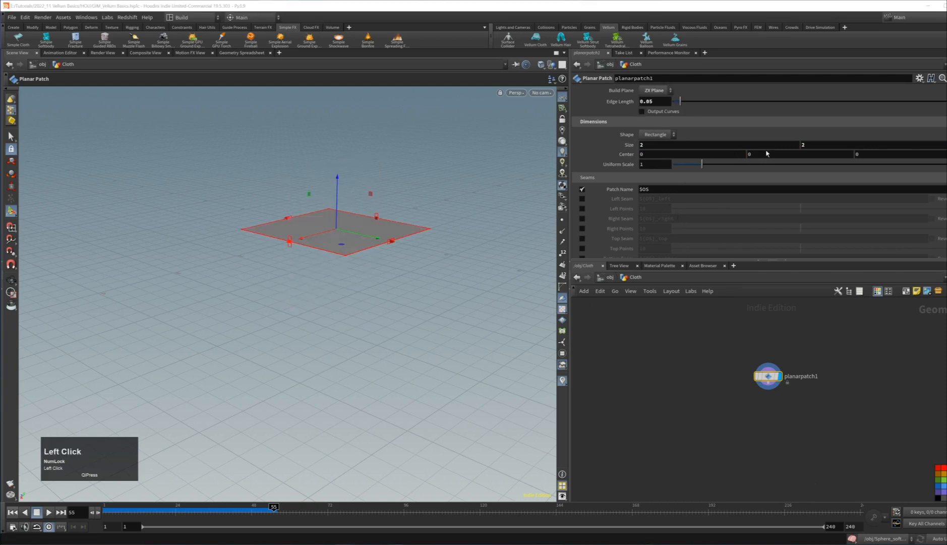
# Step: Add a Transform node below planarpatch1 and set its Y translation to 2
pyautogui.click(769, 387)
pyautogui.press('Tab')
pyautogui.press('Return')
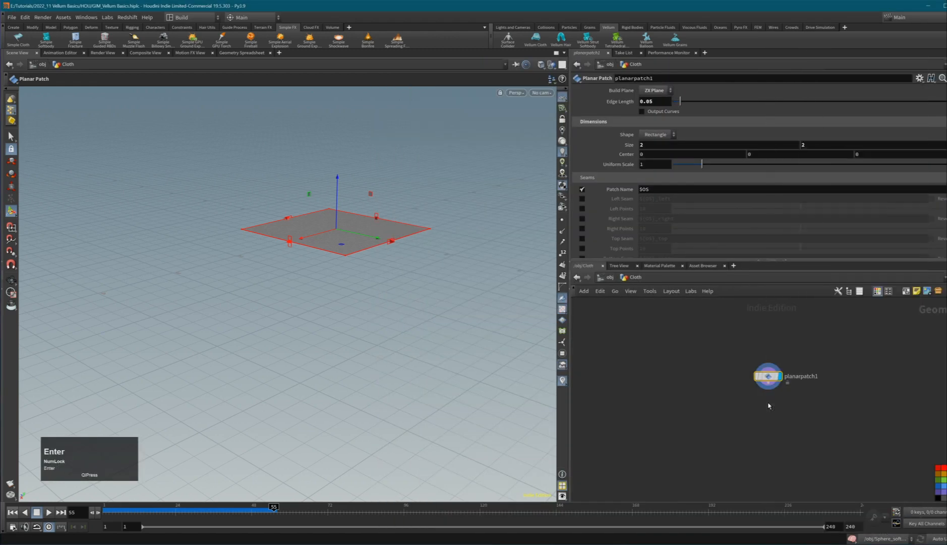
pyautogui.click(768, 404)
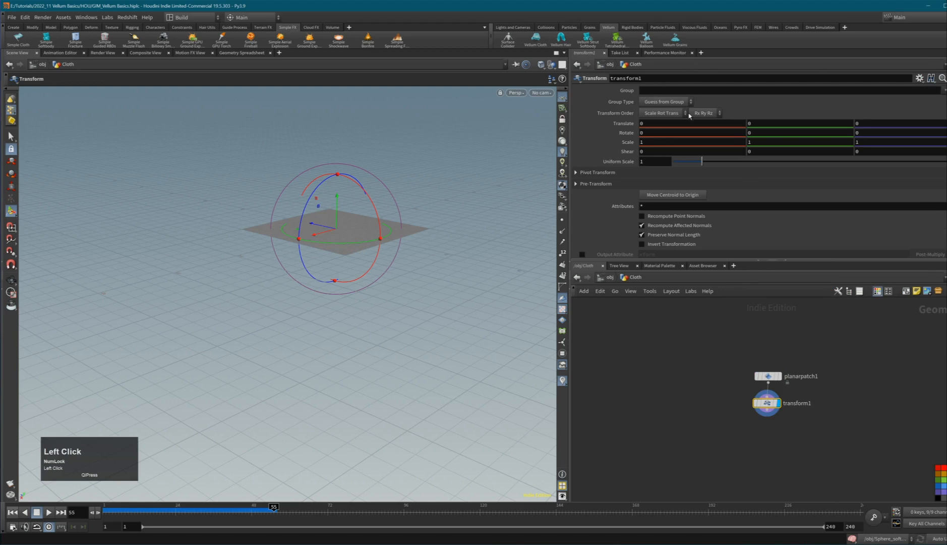
pyautogui.click(762, 123)
pyautogui.write('2')
pyautogui.press('Return')
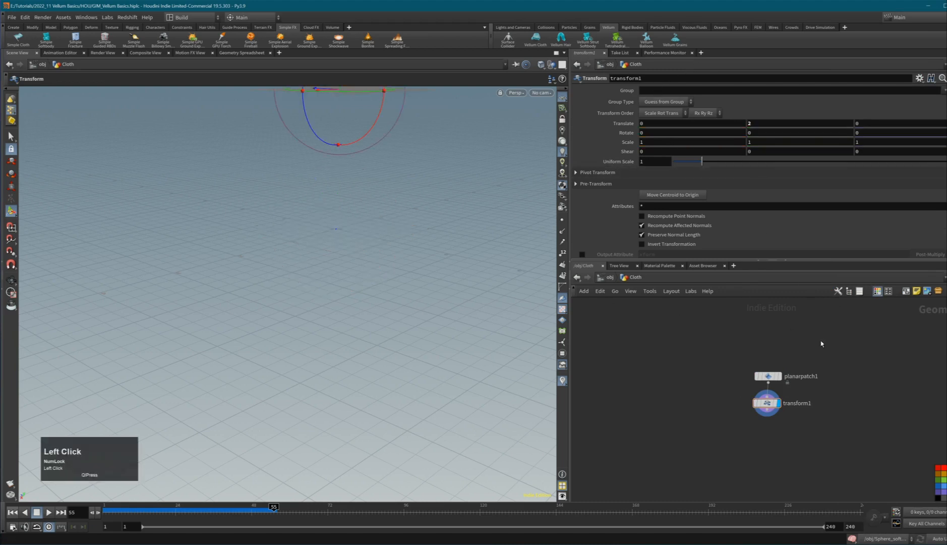
# Step: At the object level, line up Cloth with the sphere objects and add a Geometry object named Torus_Collider beside it
pyautogui.press('u')
pyautogui.moveTo(795, 391); pyautogui.dragTo(795, 374)
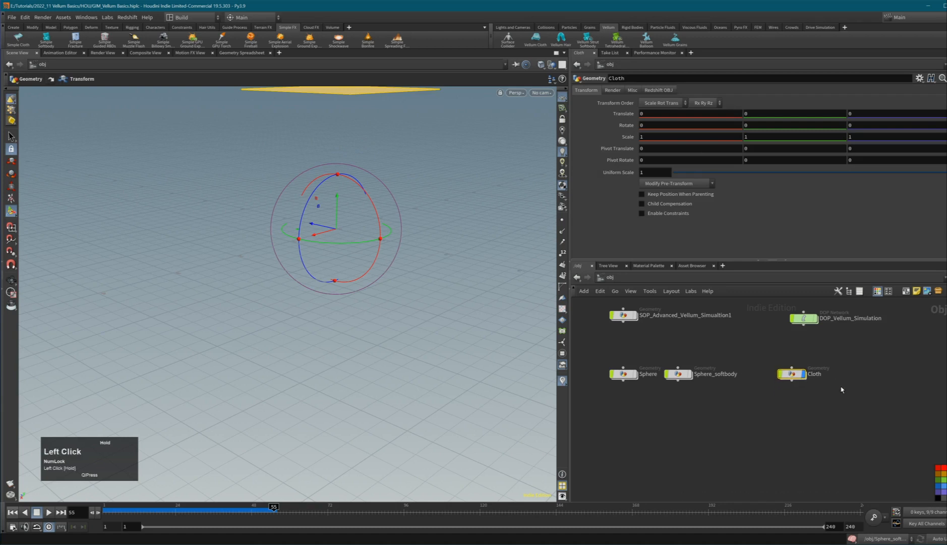
pyautogui.press('Tab')
pyautogui.write('geo')
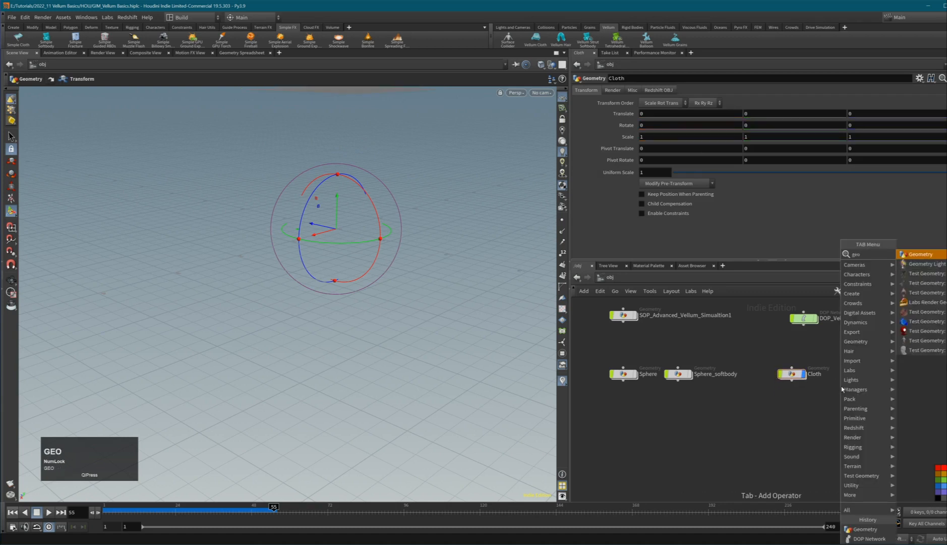
pyautogui.press('Return')
pyautogui.click(840, 385)
pyautogui.moveTo(843, 387); pyautogui.dragTo(854, 380)
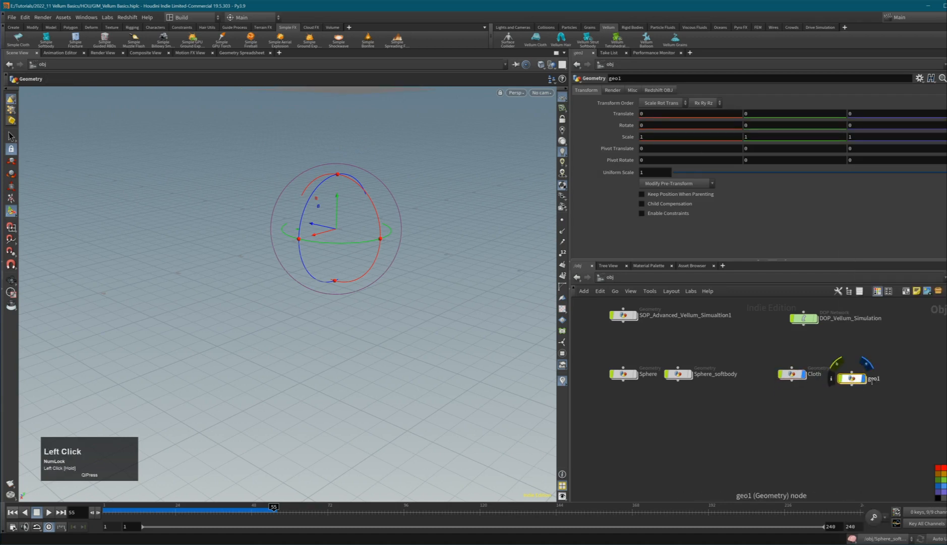
pyautogui.click(874, 380)
pyautogui.write('Toru')
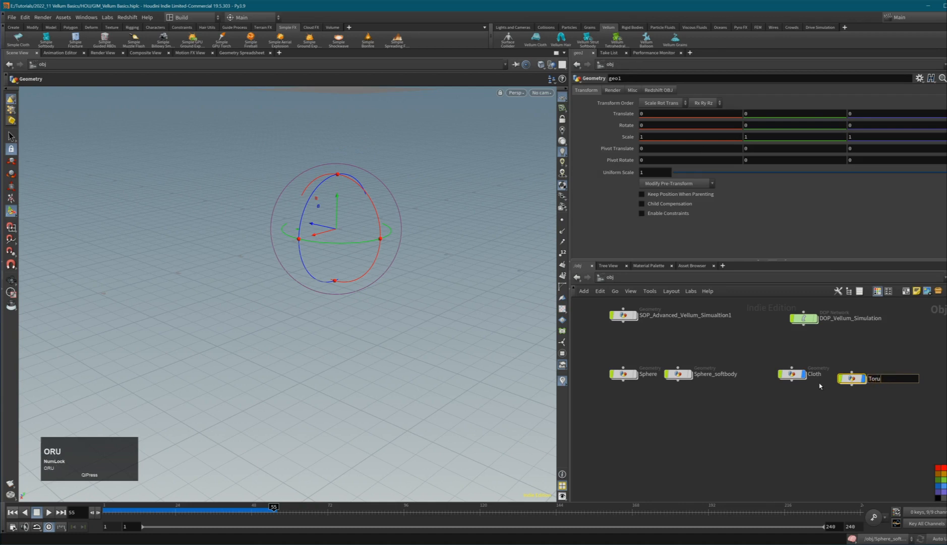
pyautogui.write('s_Collider')
pyautogui.press('Return')
# Step: Add a Torus node inside the Torus_Collider object
pyautogui.doubleClick(850, 378)
pyautogui.press('Tab')
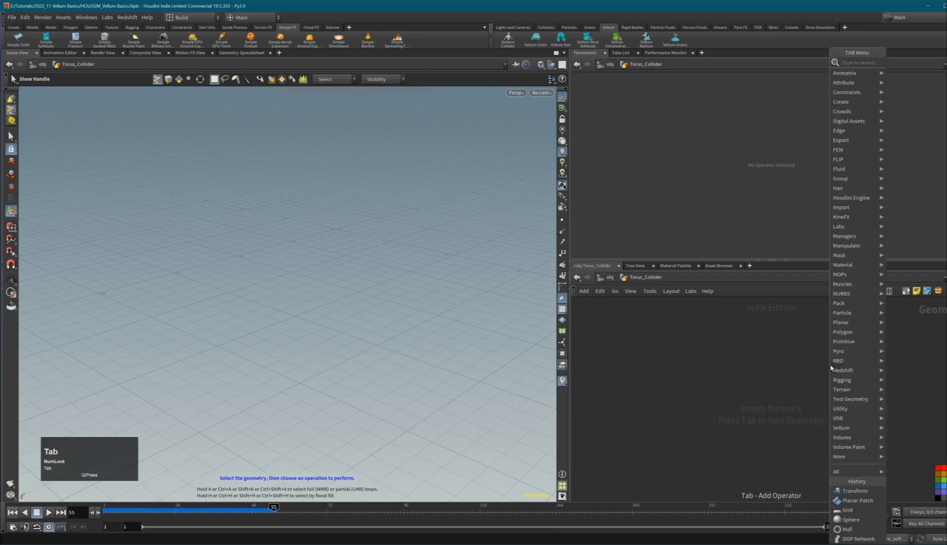
pyautogui.write('torus')
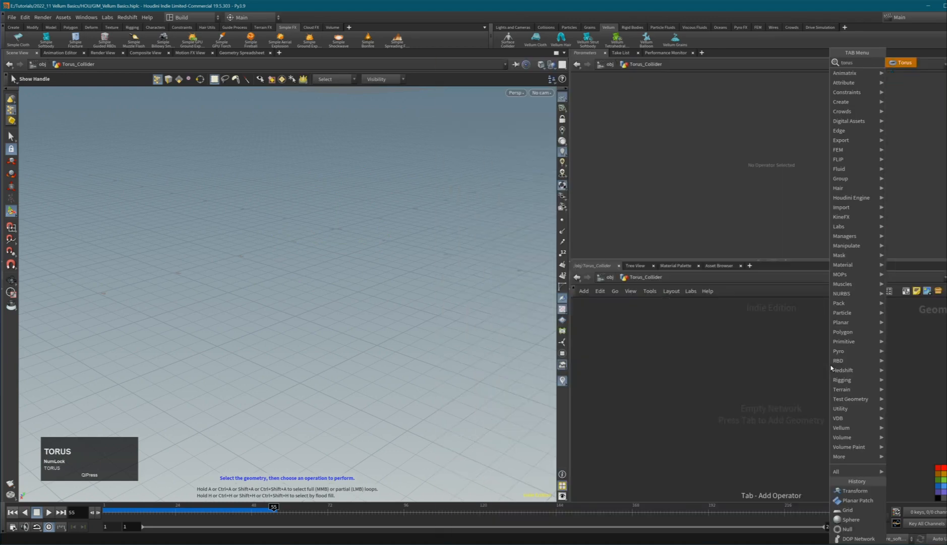
pyautogui.press('Return')
pyautogui.click(765, 348)
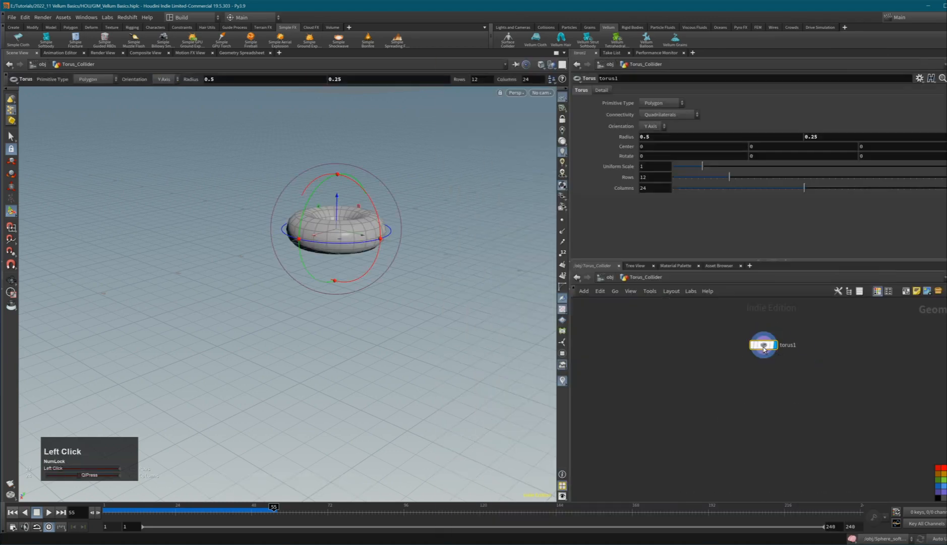
# Step: Add a Transform node below torus1, display its result and set its Y translation to 1
pyautogui.press('Tab')
pyautogui.write('trans')
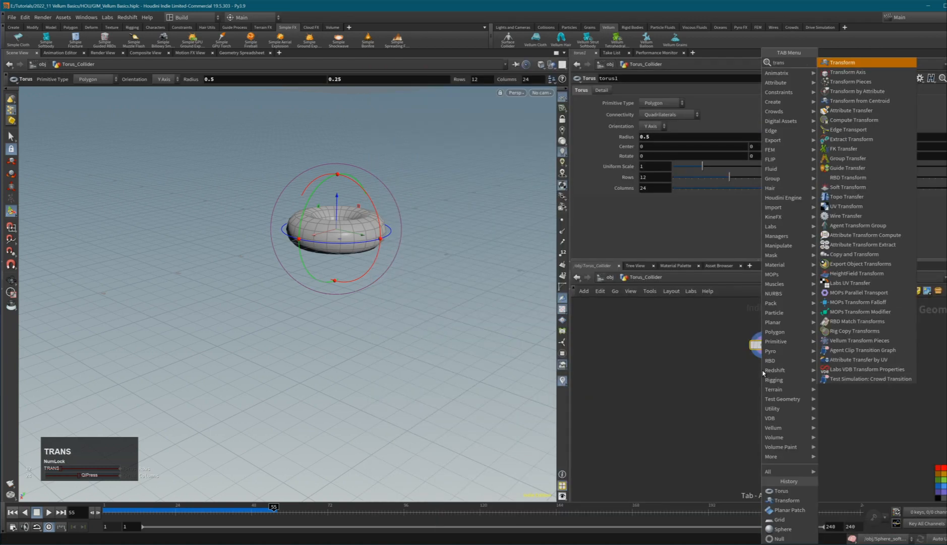
pyautogui.press('Return')
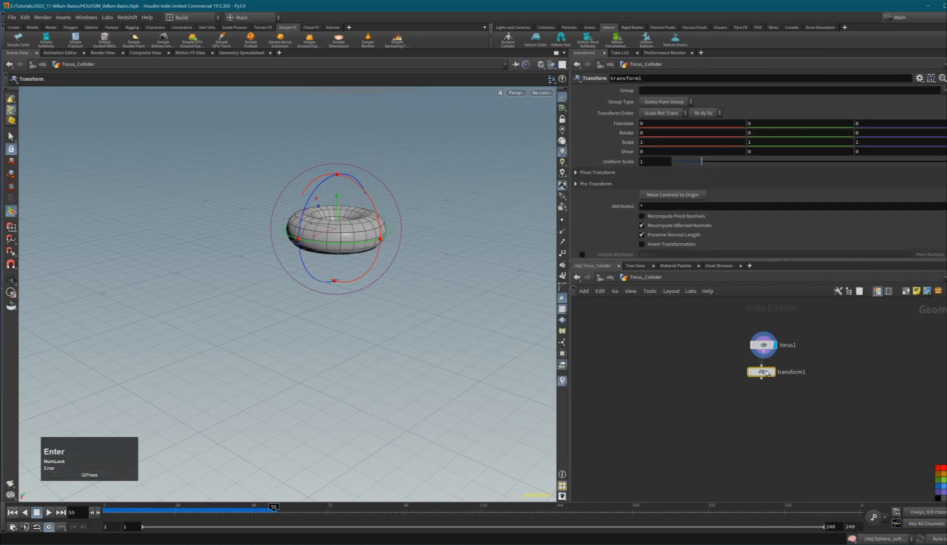
pyautogui.click(763, 372)
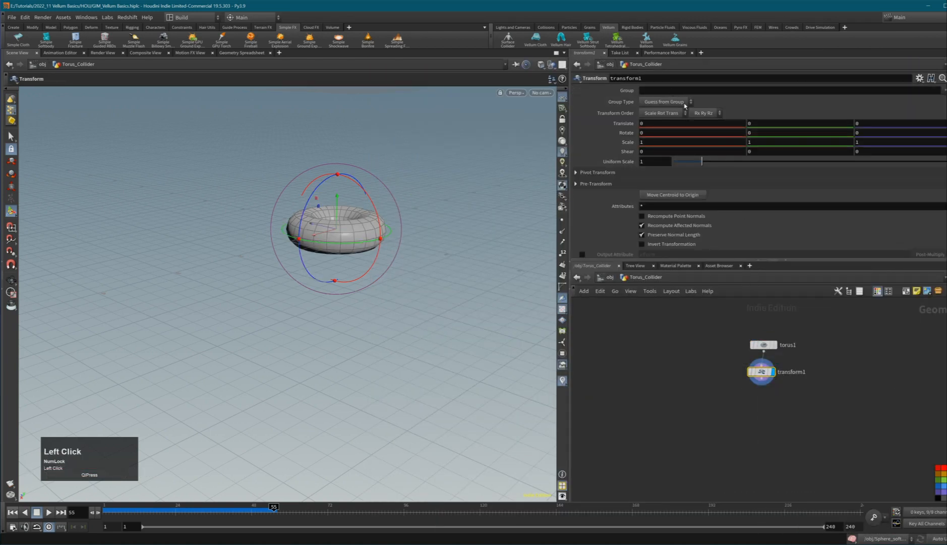
pyautogui.click(760, 125)
pyautogui.write('2')
pyautogui.click(810, 339)
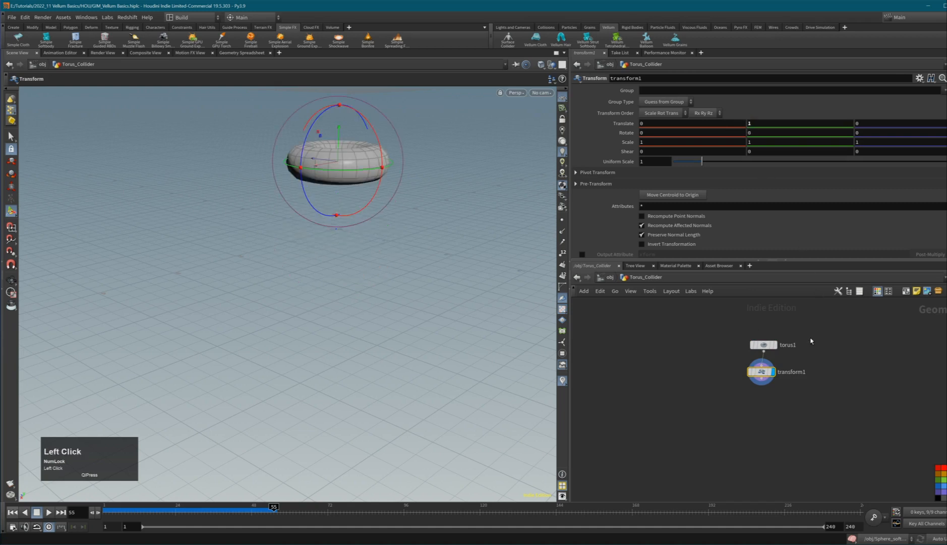
# Step: Return to the object level, line up Cloth with Torus_Collider and clear the selection
pyautogui.press('u')
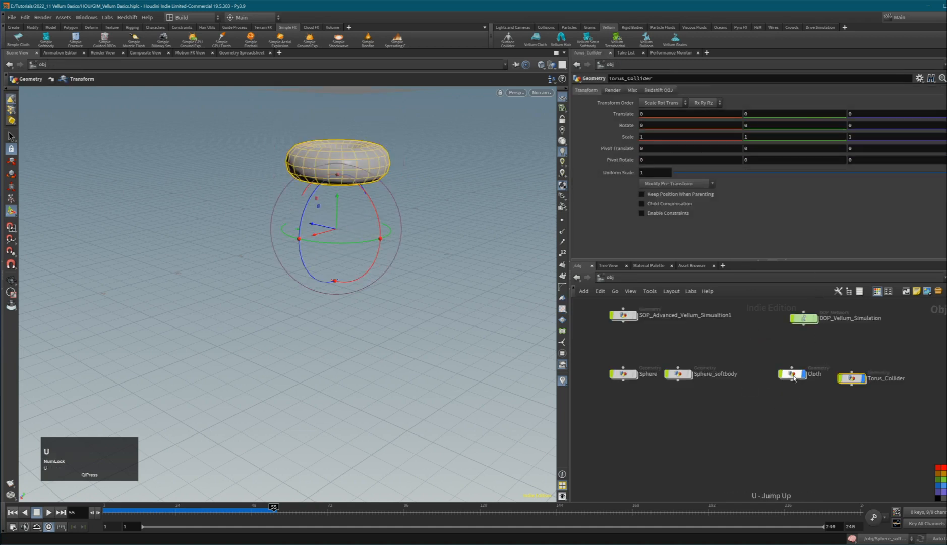
pyautogui.moveTo(794, 375); pyautogui.dragTo(798, 381)
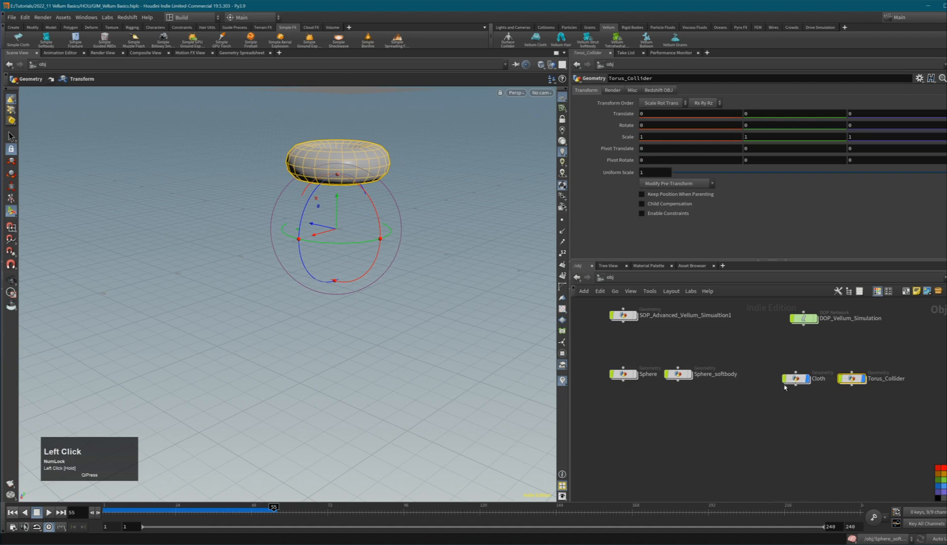
pyautogui.click(797, 381)
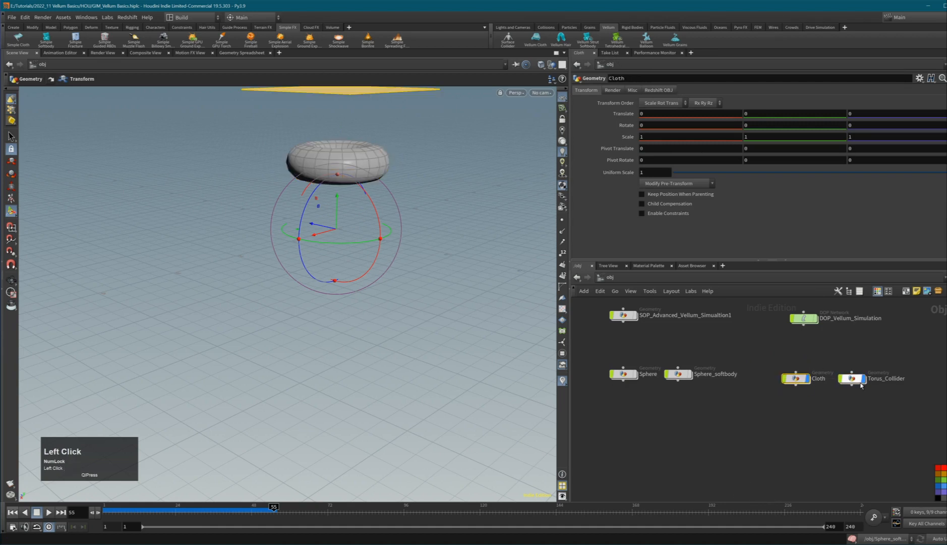
pyautogui.click(819, 385)
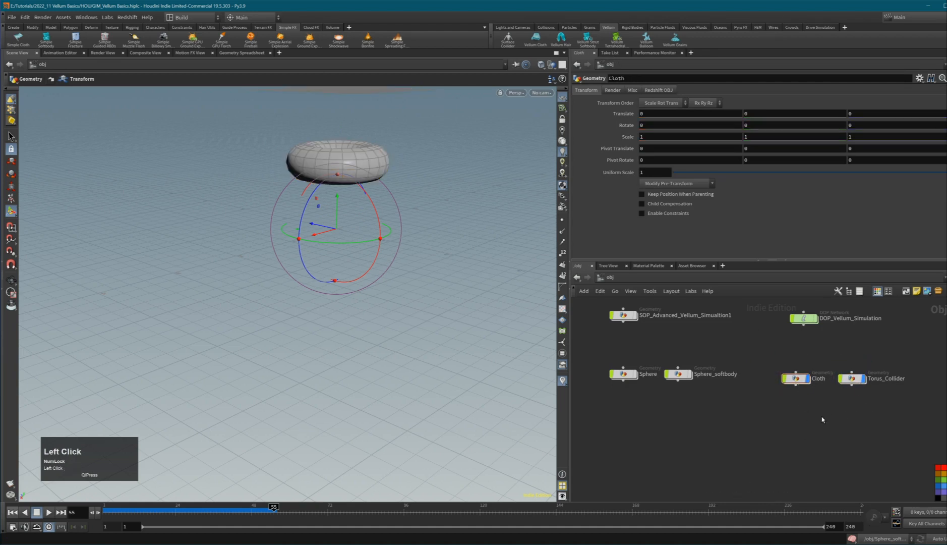
# Step: Apply the Vellum Cloth shelf tool to the planar patch above the torus
pyautogui.click(537, 43)
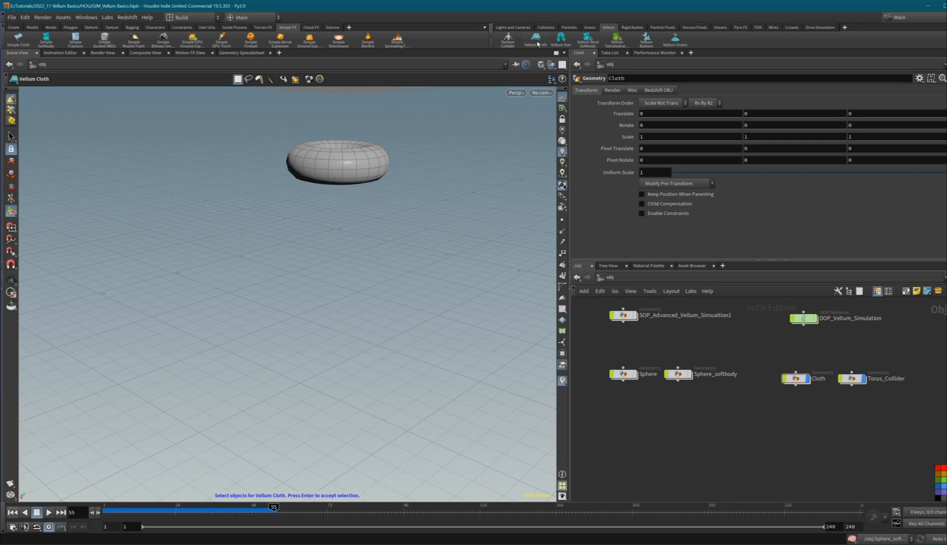
pyautogui.keyDown('alt'); pyautogui.moveTo(407, 166); pyautogui.dragTo(408, 317, button='middle'); pyautogui.keyUp('alt')
pyautogui.keyDown('alt'); pyautogui.moveTo(354, 177); pyautogui.dragTo(351, 198); pyautogui.keyUp('alt')
pyautogui.click(348, 191)
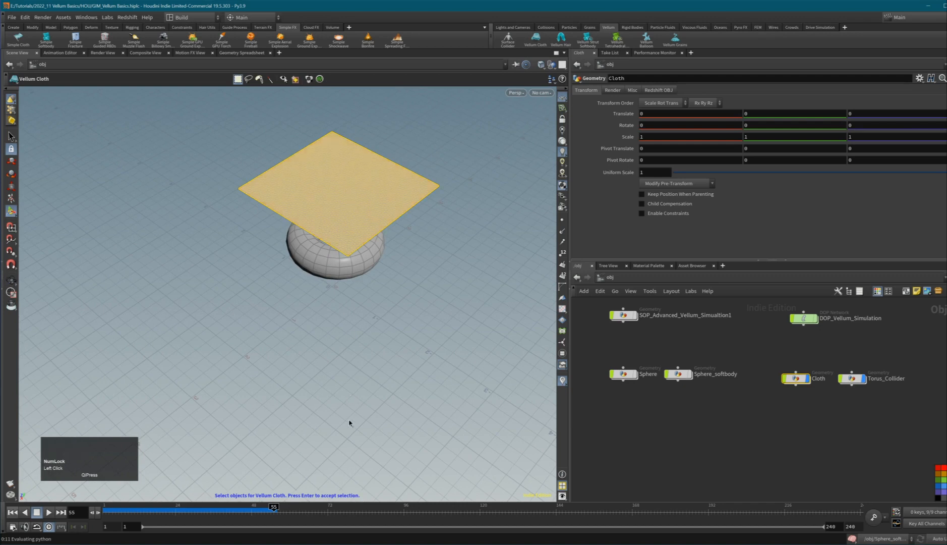
pyautogui.press('Return')
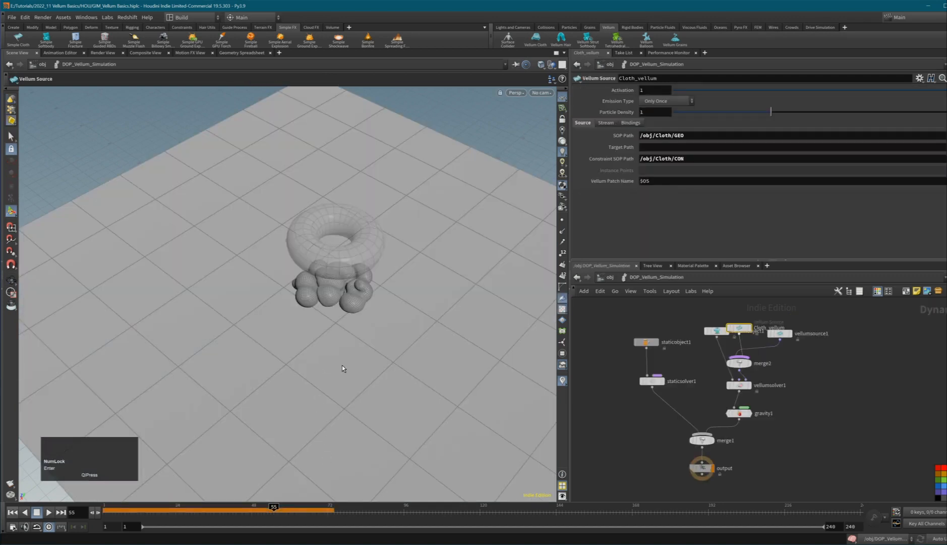
# Step: Lay out the nodes inside DOP_Vellum_Simulation and set the viewport to Hide Other Objects
pyautogui.click(819, 424)
pyautogui.press('l')
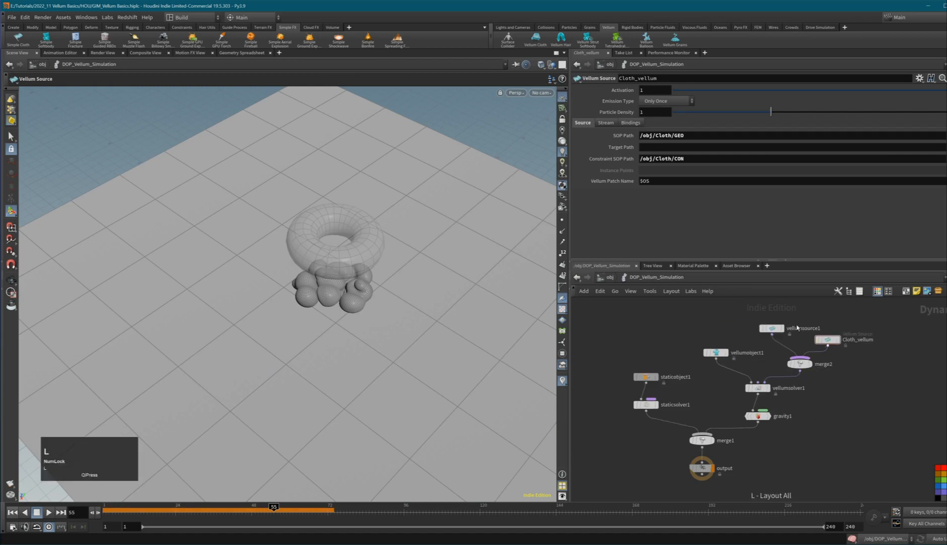
pyautogui.moveTo(869, 428); pyautogui.dragTo(879, 417, button='middle')
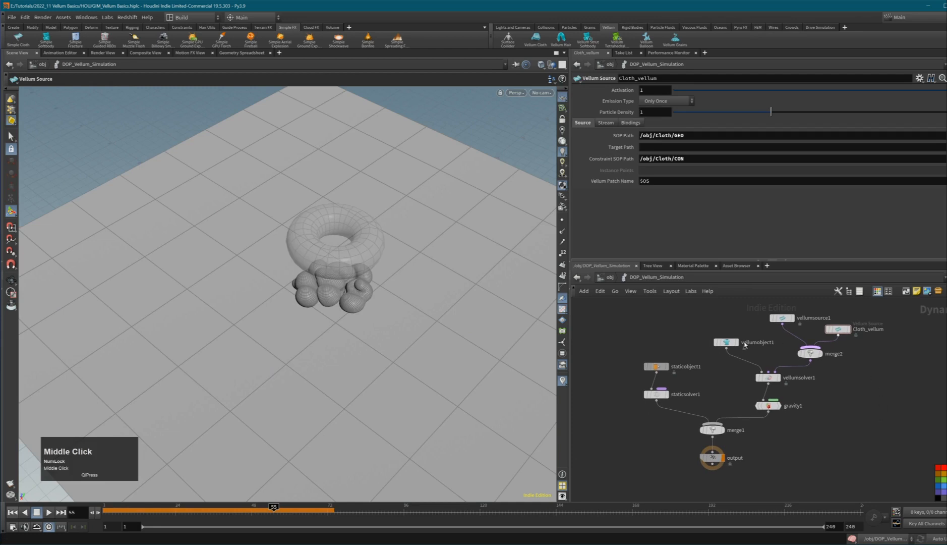
pyautogui.click(552, 65)
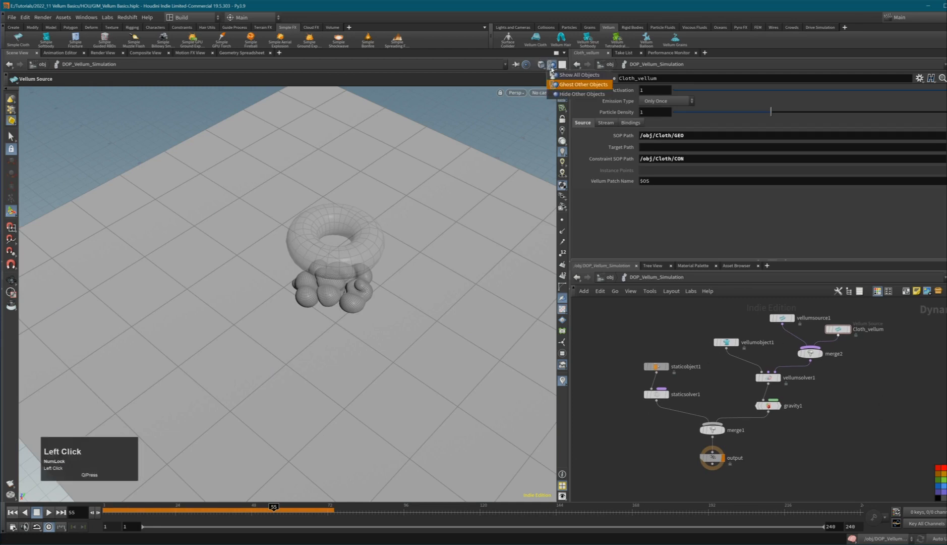
pyautogui.click(562, 96)
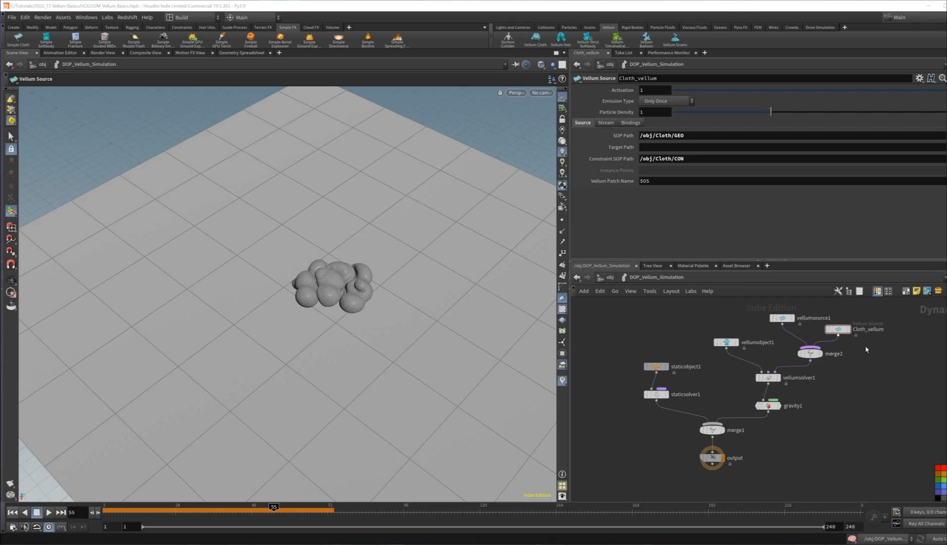
# Step: Rewind to frame 1, check the Cloth object at the object level and reopen DOP_Vellum_Simulation
pyautogui.click(9, 513)
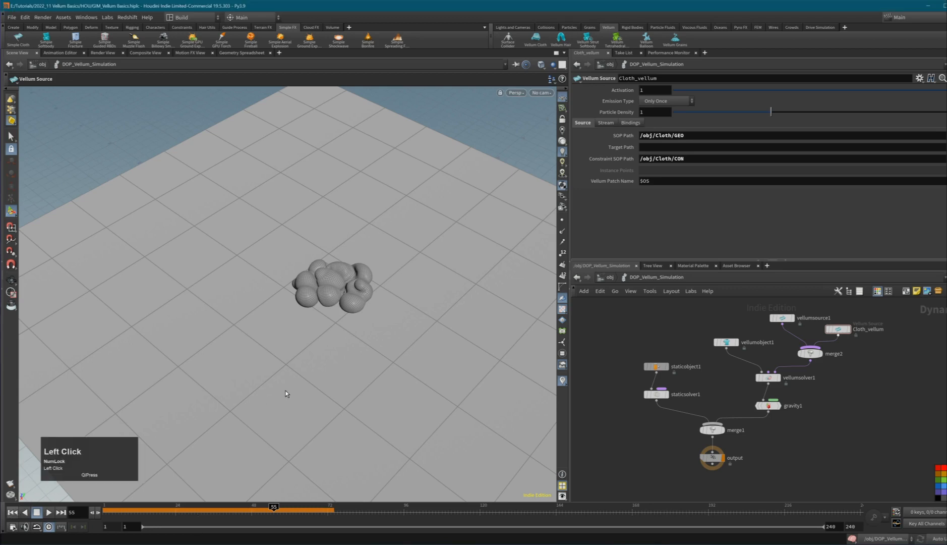
pyautogui.click(37, 512)
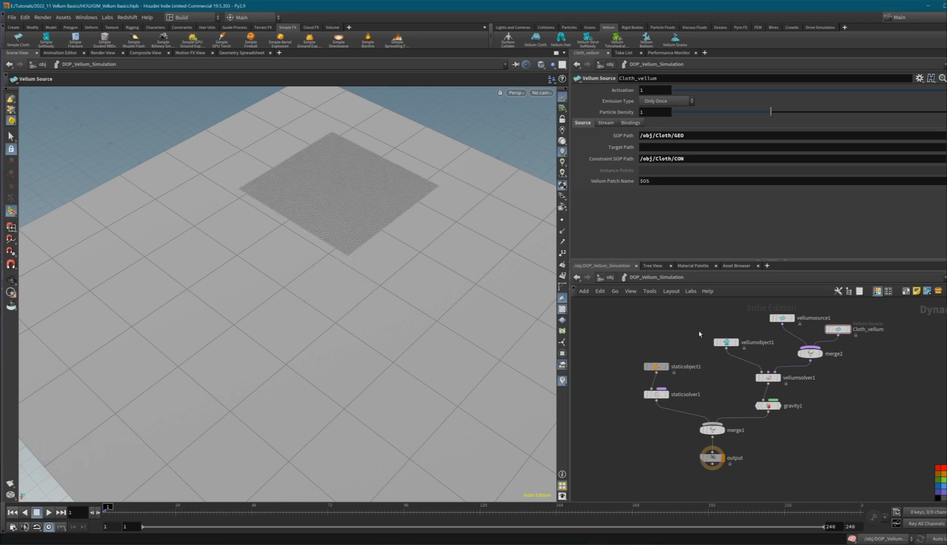
pyautogui.click(864, 438)
pyautogui.press('u')
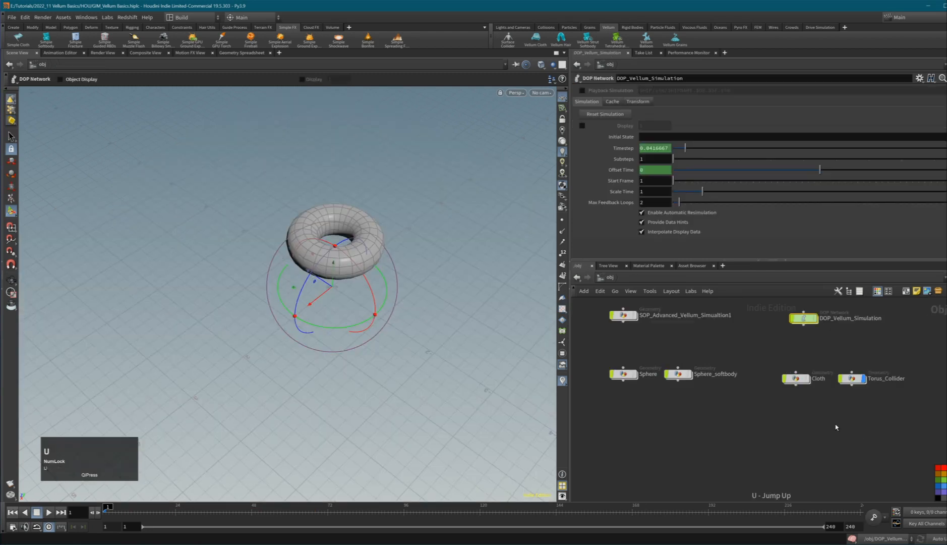
pyautogui.click(793, 410)
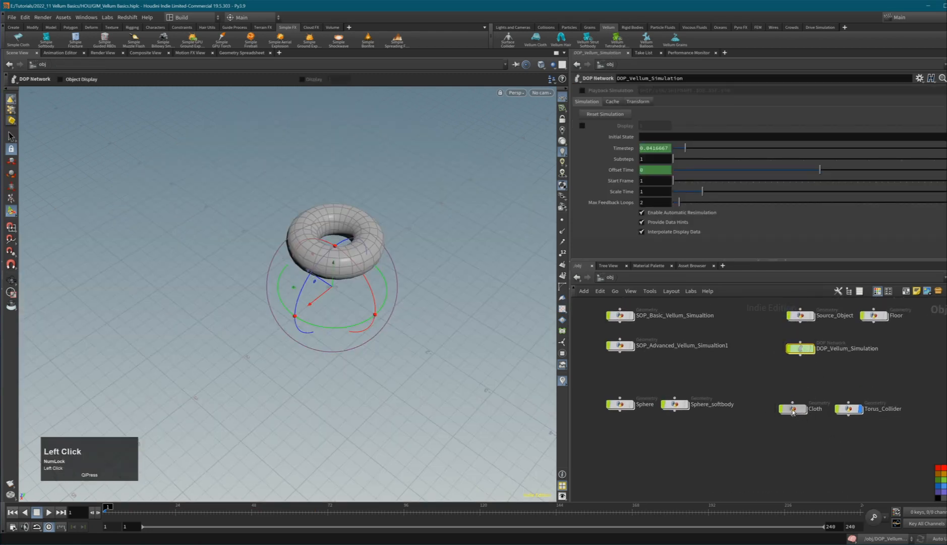
pyautogui.click(793, 410)
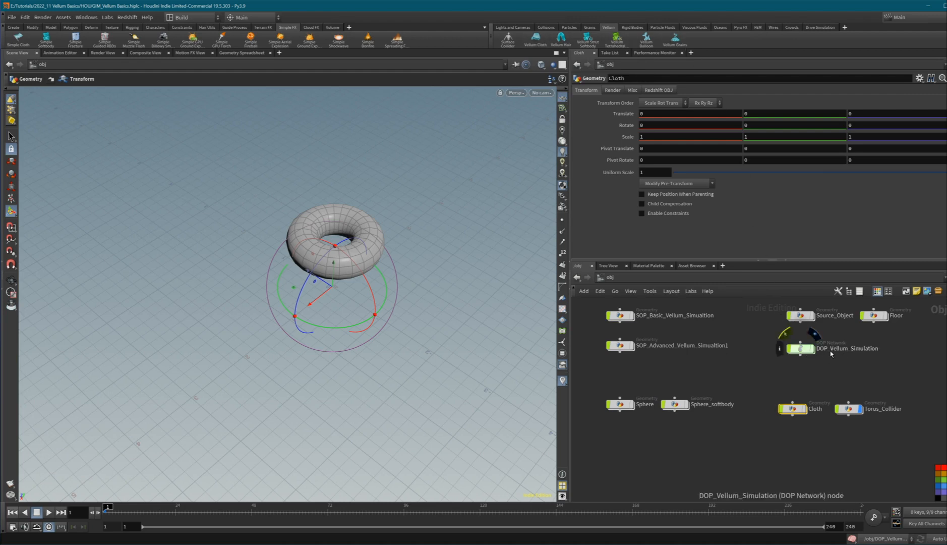
pyautogui.click(800, 350)
pyautogui.doubleClick(800, 349)
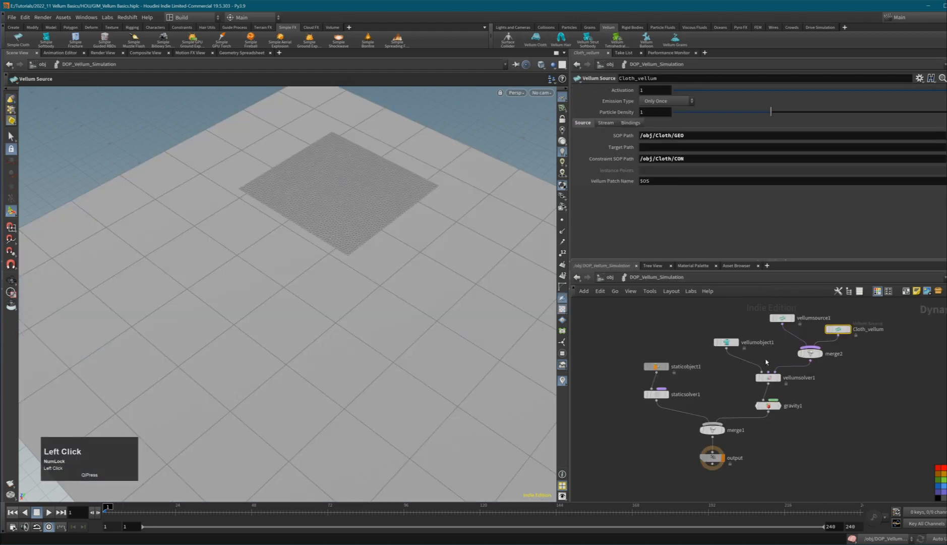
# Step: View the floor from a lower angle, play the Vellum simulation from frame 1 and rewind it
pyautogui.keyDown('alt'); pyautogui.moveTo(347, 332); pyautogui.dragTo(282, 310); pyautogui.keyUp('alt')
pyautogui.click(14, 513)
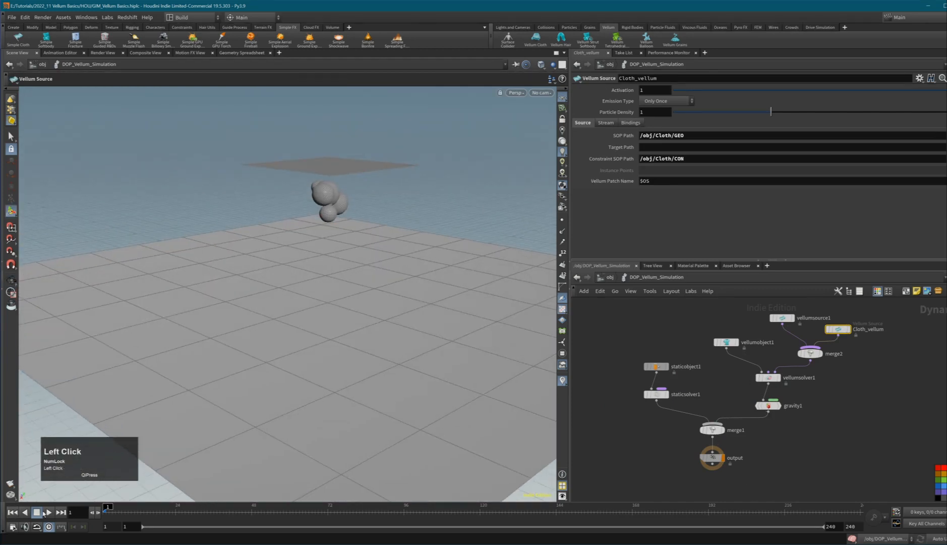
pyautogui.click(49, 513)
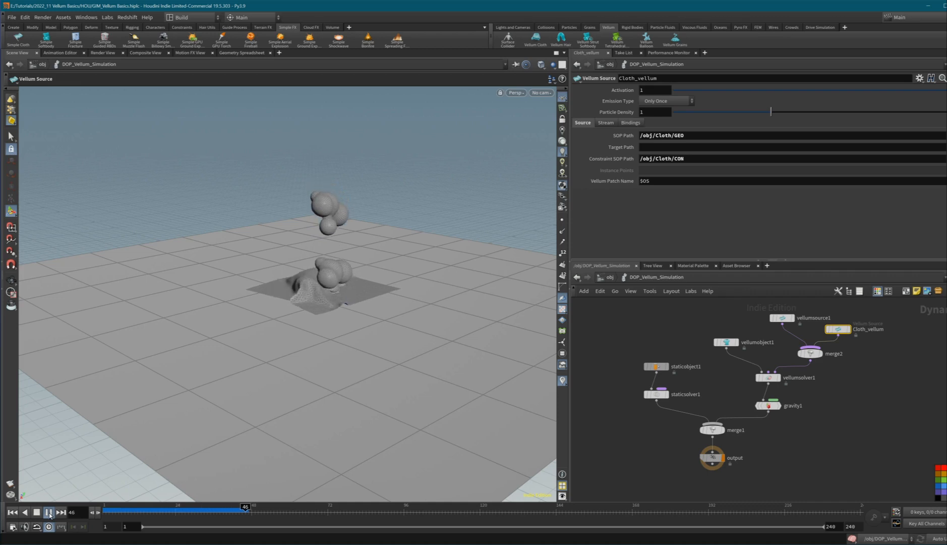
pyautogui.click(49, 512)
pyautogui.click(12, 512)
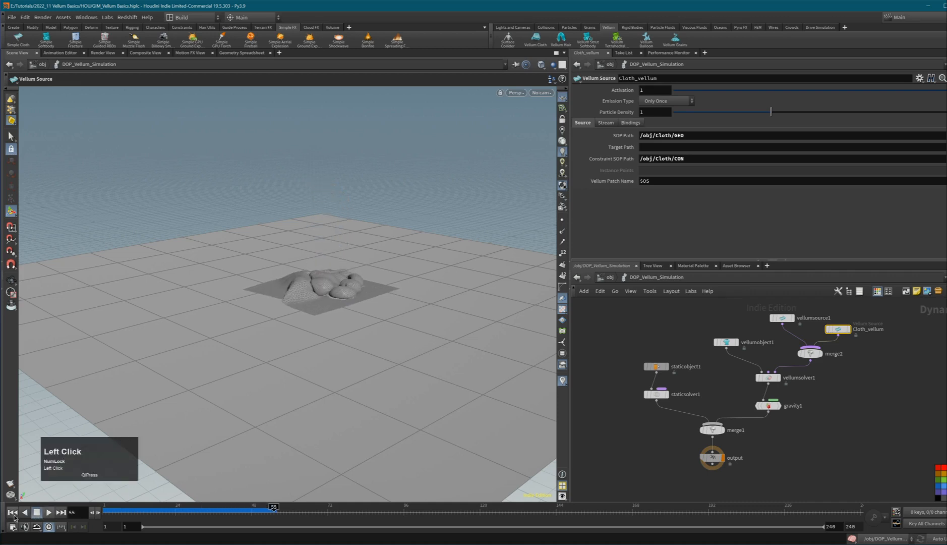
# Step: Return to the object level and save the scene file
pyautogui.press('u')
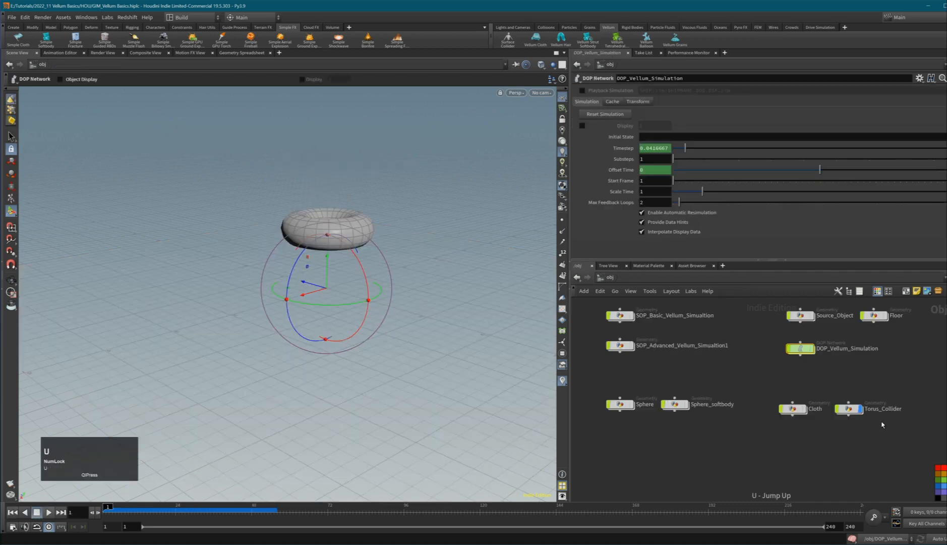
pyautogui.moveTo(795, 349)
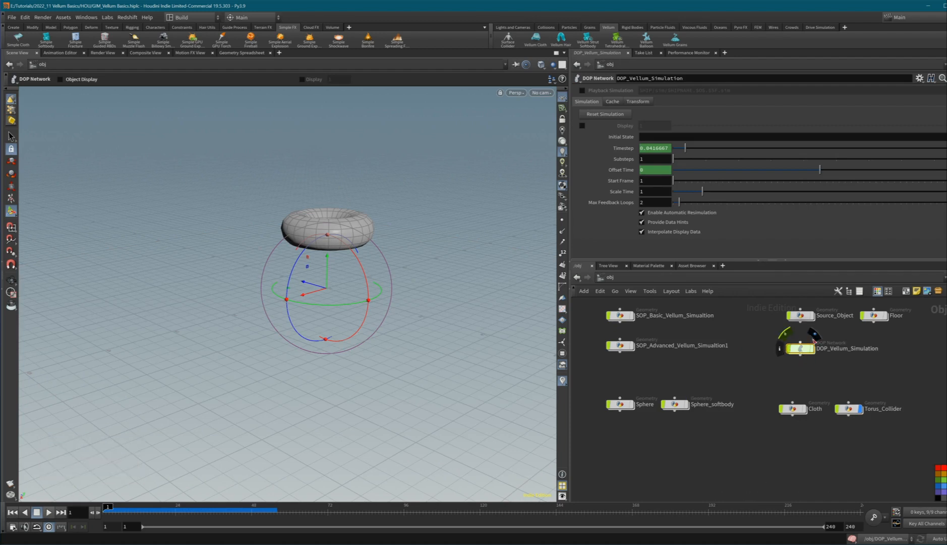
pyautogui.rightClick(803, 351)
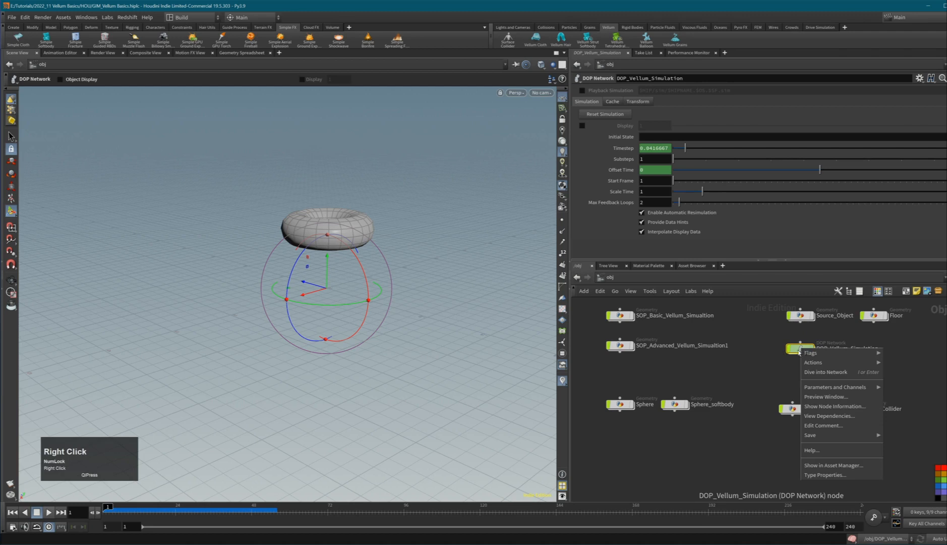
pyautogui.click(778, 367)
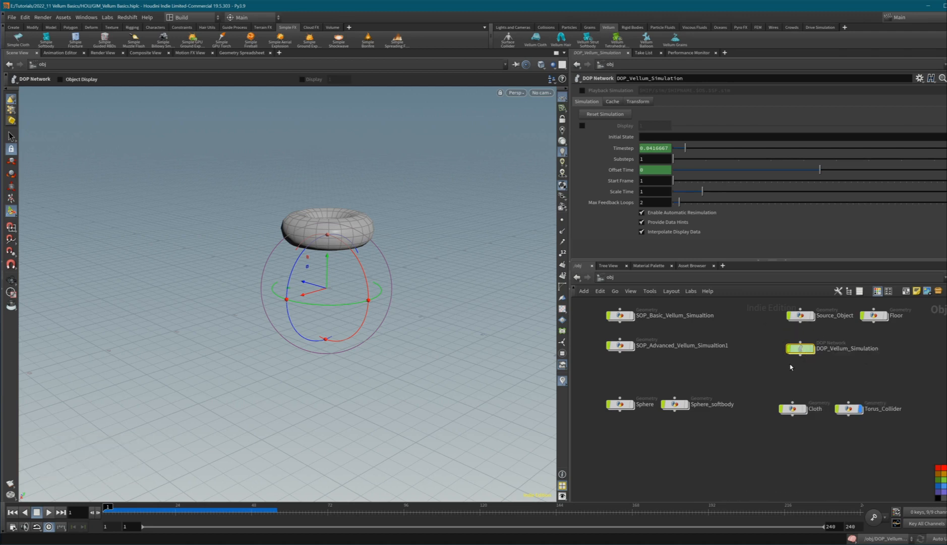
pyautogui.click(14, 19)
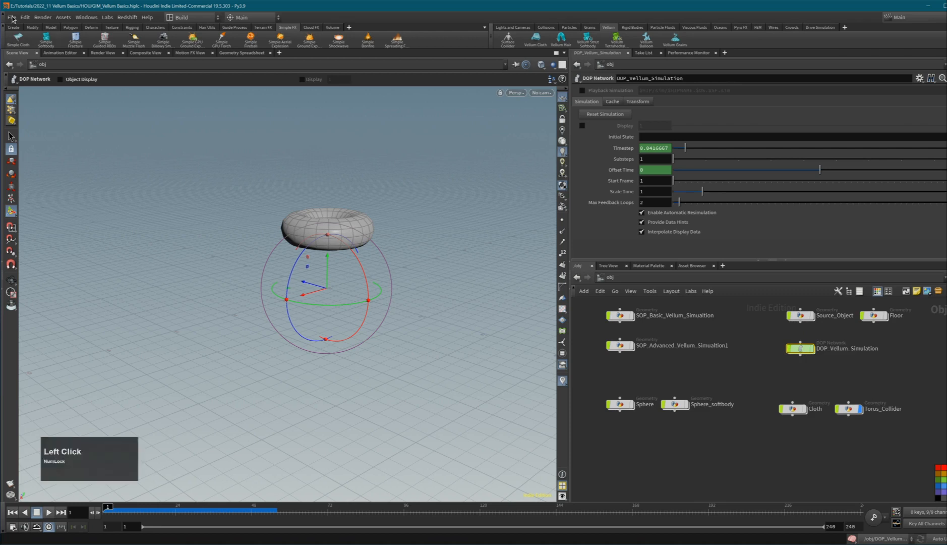
pyautogui.click(27, 83)
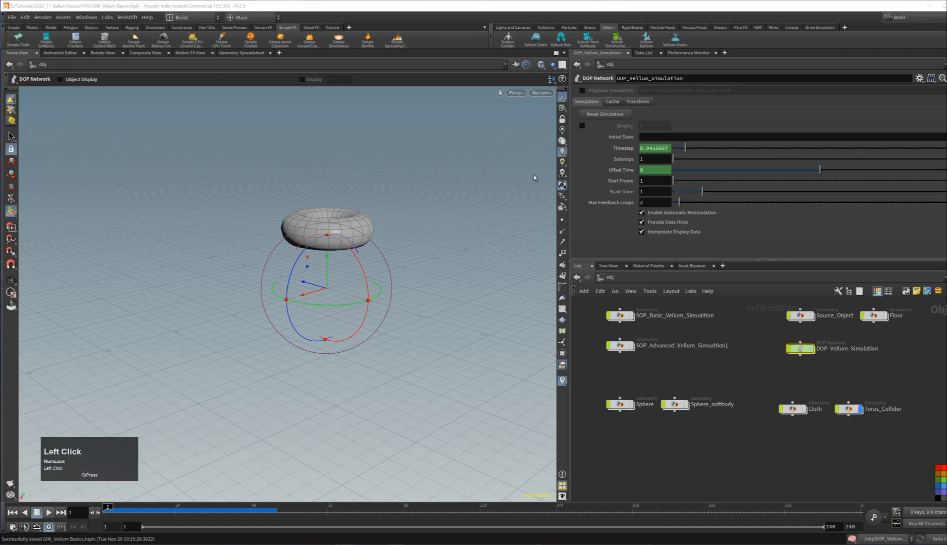
# Step: Delete Source_Object, Floor and DOP_Vellum_Simulation, and rewind the timeline to frame 1
pyautogui.moveTo(783, 379); pyautogui.dragTo(907, 323)
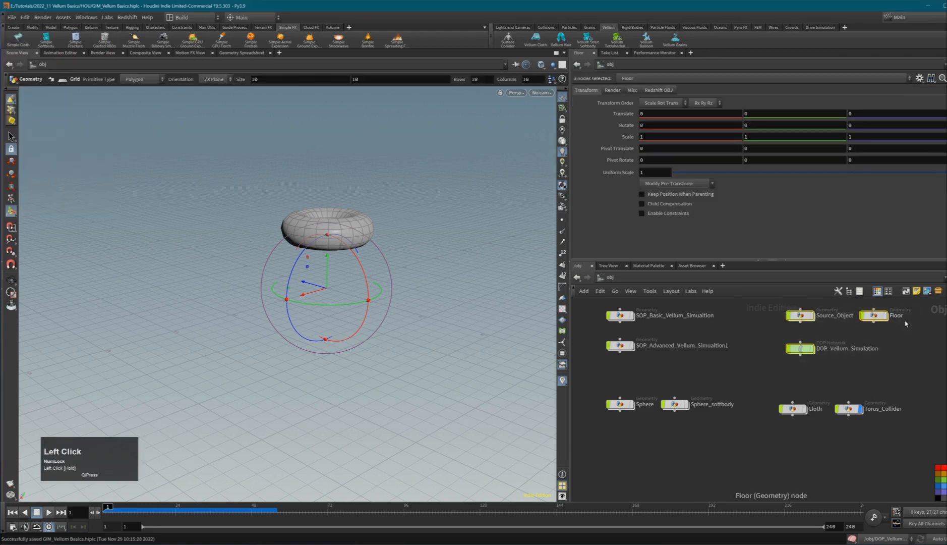
pyautogui.press('Delete')
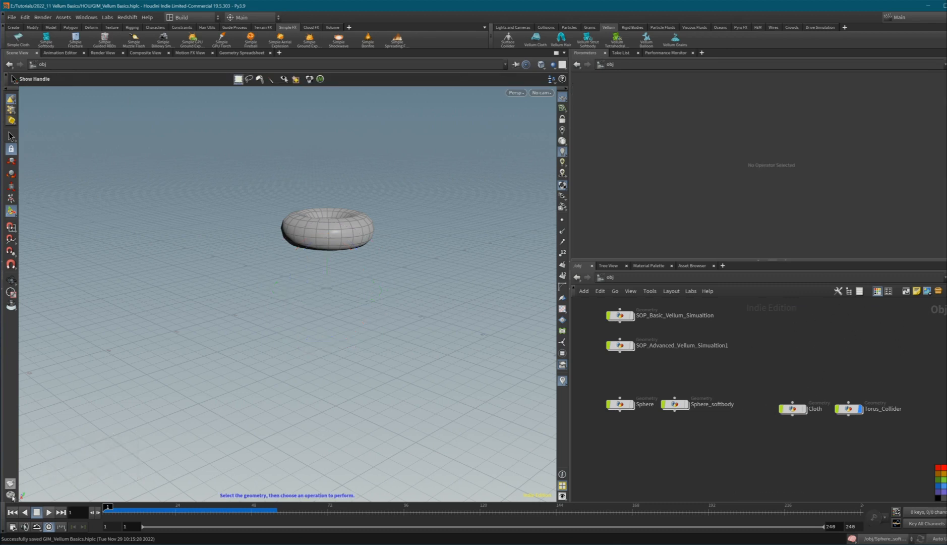
pyautogui.click(13, 512)
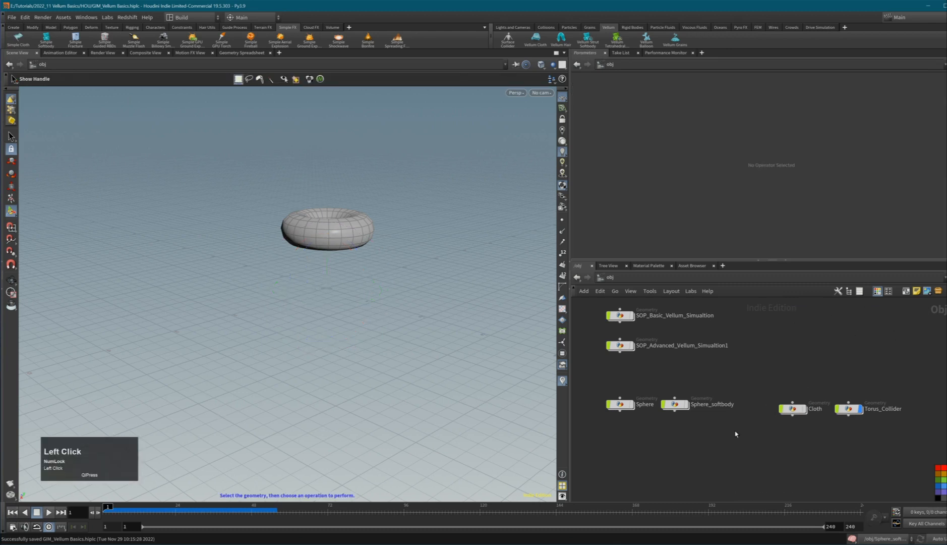
# Step: Turn the display of the Cloth object back on and open its node network
pyautogui.click(803, 409)
pyautogui.click(796, 410)
pyautogui.click(806, 439)
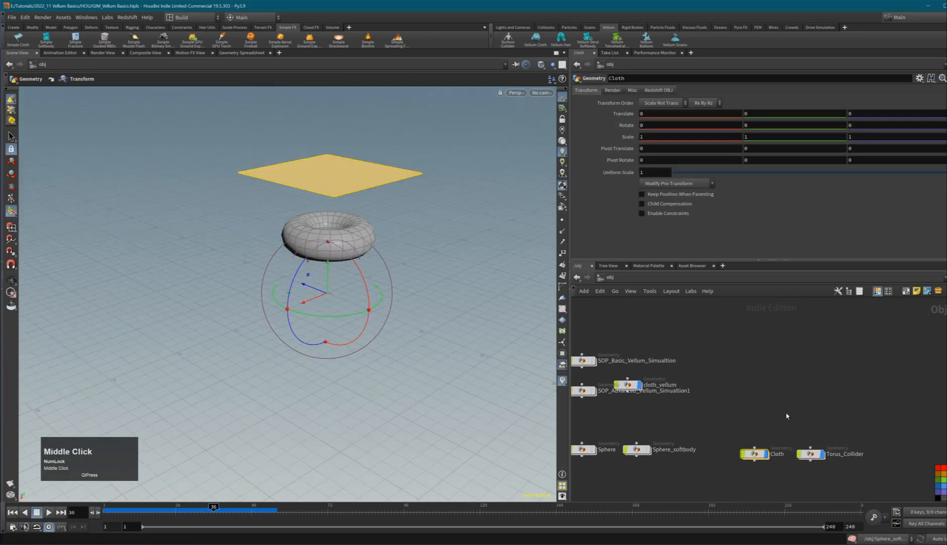
pyautogui.moveTo(771, 444); pyautogui.dragTo(774, 420, button='middle')
pyautogui.doubleClick(758, 429)
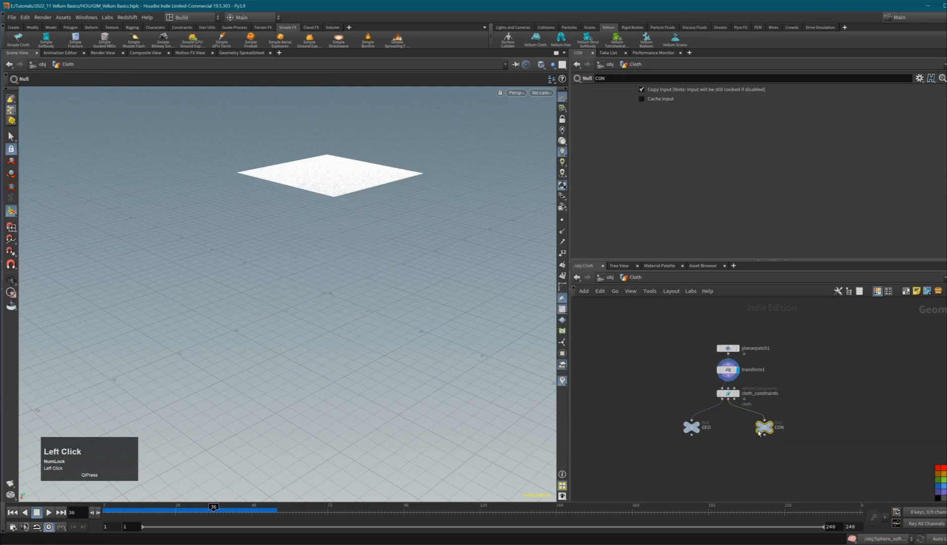
# Step: Delete cloth_constraints and the GEO and CON nulls inside Cloth, and delete the leftover cloth_vellum object at the object level
pyautogui.moveTo(823, 384); pyautogui.dragTo(665, 451)
pyautogui.press('Delete')
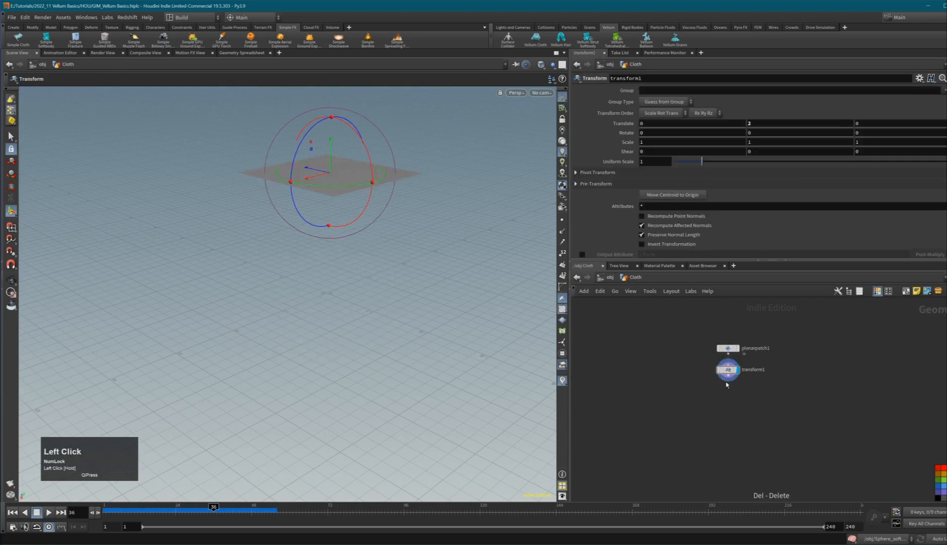
pyautogui.press('u')
pyautogui.middleClick(785, 408)
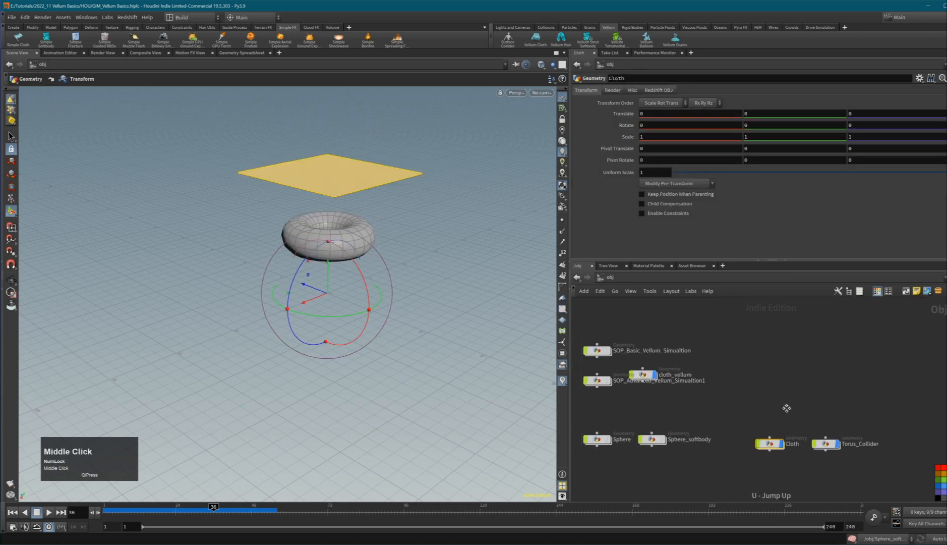
pyautogui.moveTo(646, 376); pyautogui.dragTo(769, 382)
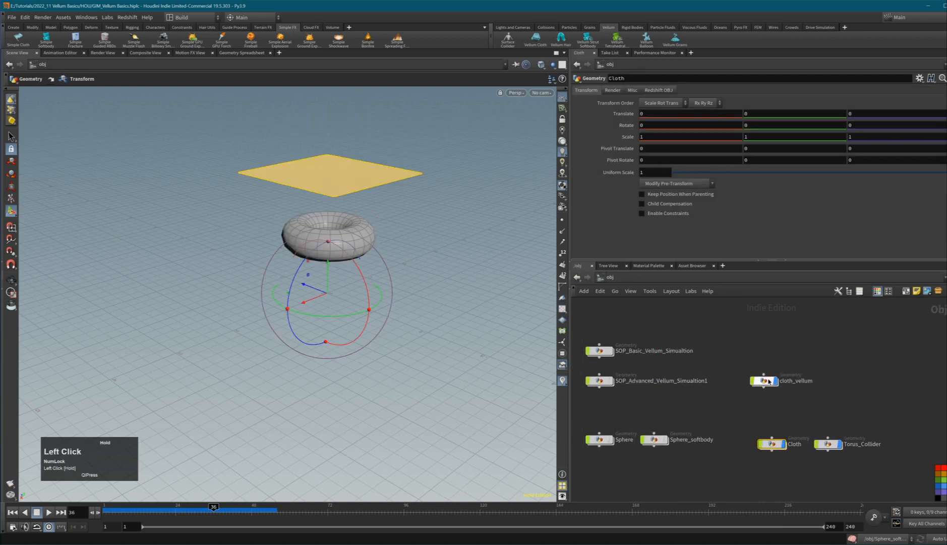
pyautogui.click(769, 382)
pyautogui.press('Delete')
# Step: Review the Cloth and Torus_Collider objects, check the remaining nodes inside Cloth and return to the object level
pyautogui.click(770, 446)
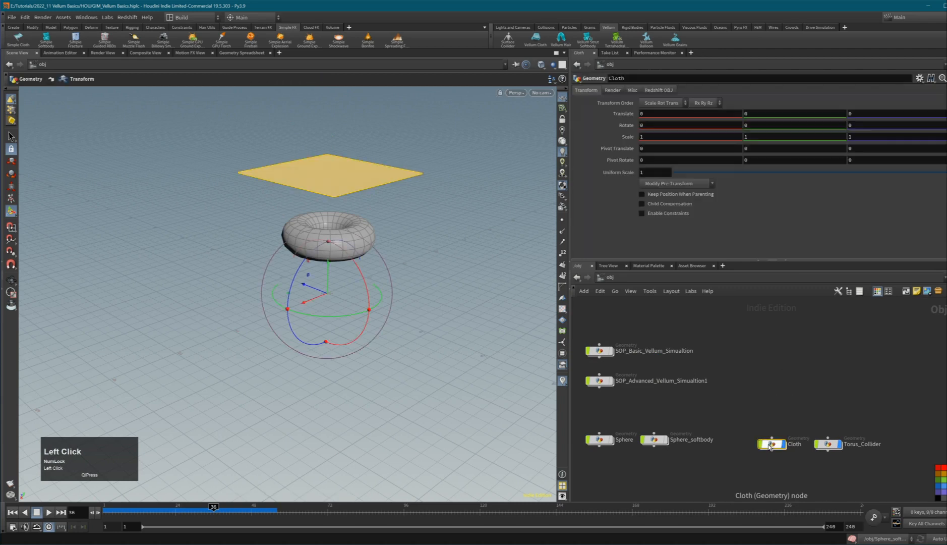
pyautogui.click(830, 444)
pyautogui.moveTo(773, 448); pyautogui.dragTo(773, 447)
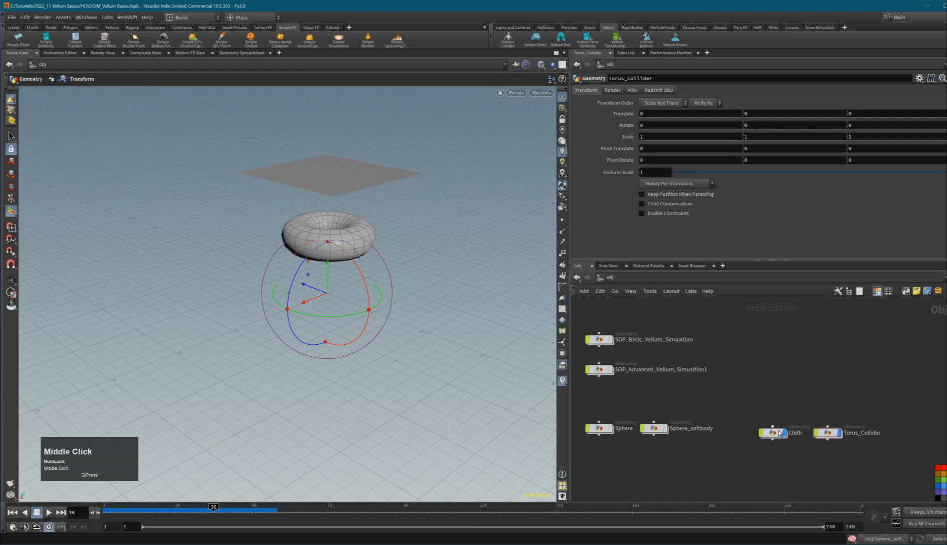
pyautogui.doubleClick(773, 444)
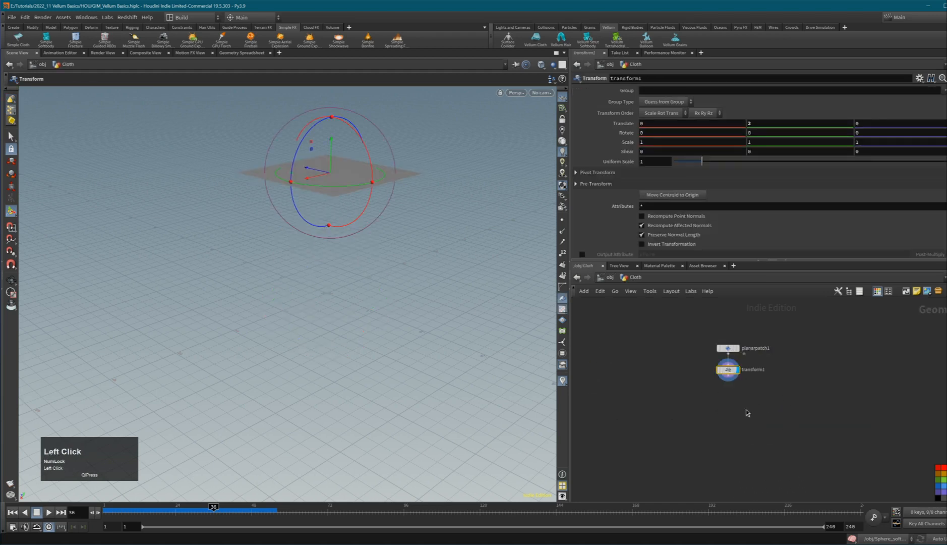
pyautogui.press('u')
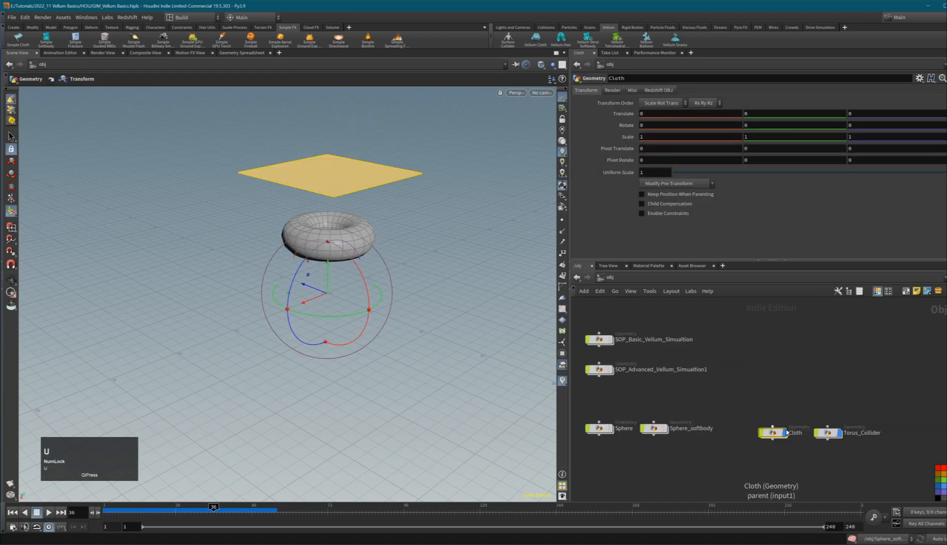
# Step: Apply the Vellum Cloth shelf tool to the planar patch above the torus, and rewind to frame 1
pyautogui.click(825, 382)
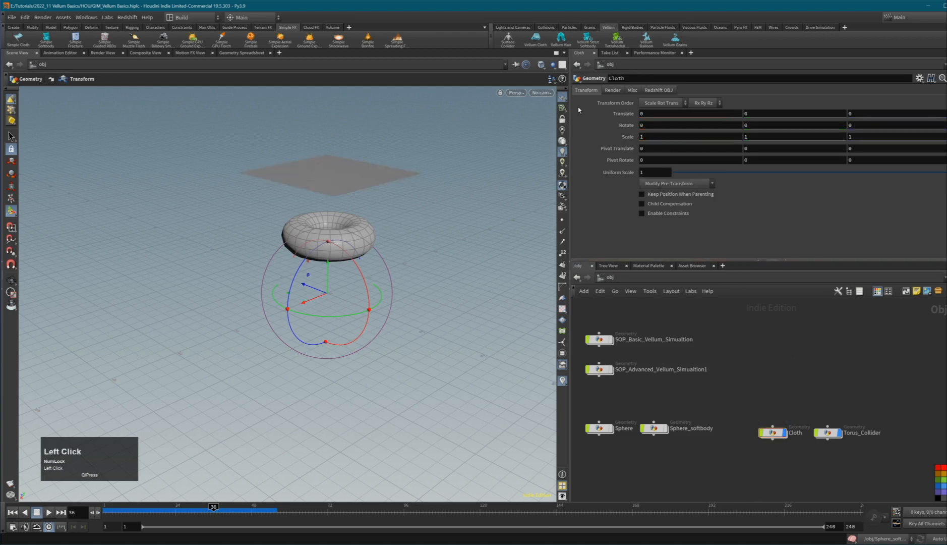
pyautogui.click(535, 44)
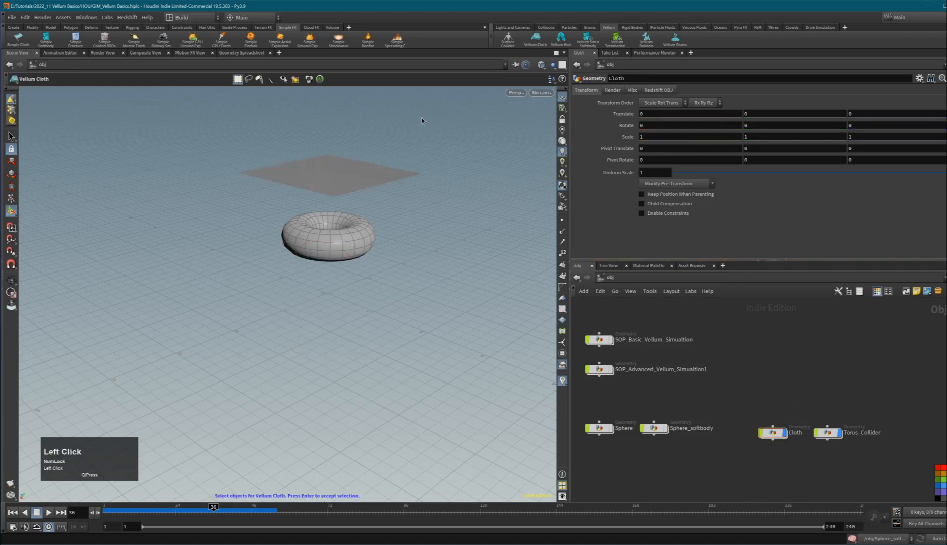
pyautogui.click(347, 183)
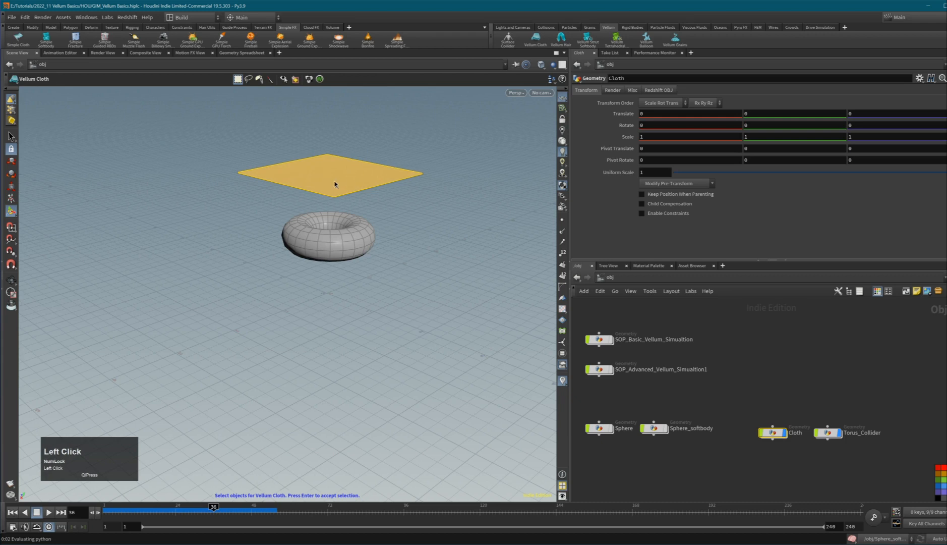
pyautogui.press('Return')
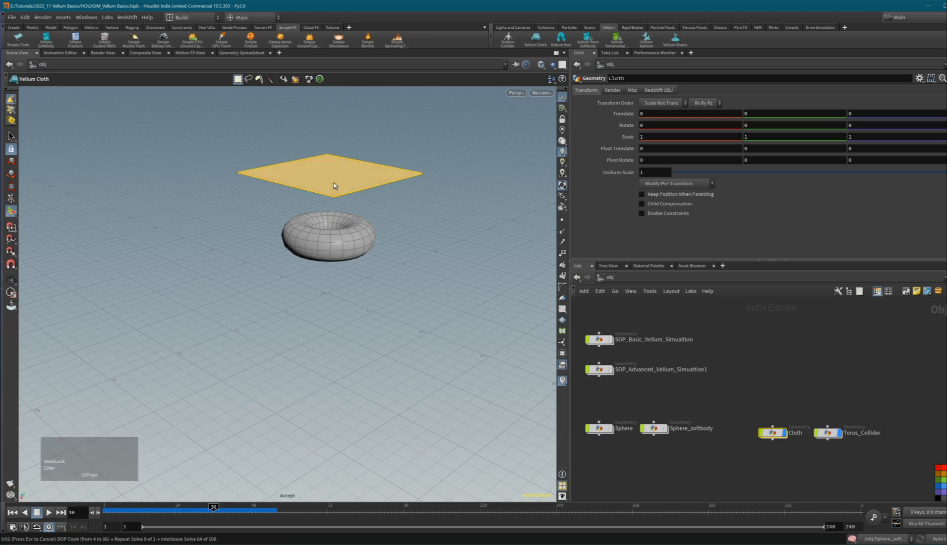
pyautogui.click(11, 513)
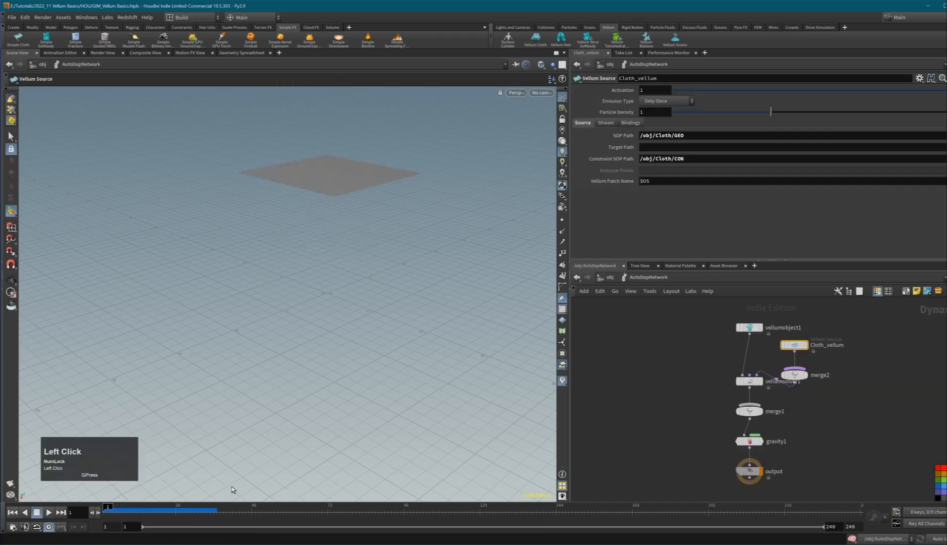
# Step: Automatically lay out all nodes in the AutoDopNetwork
pyautogui.click(843, 415)
pyautogui.press('l')
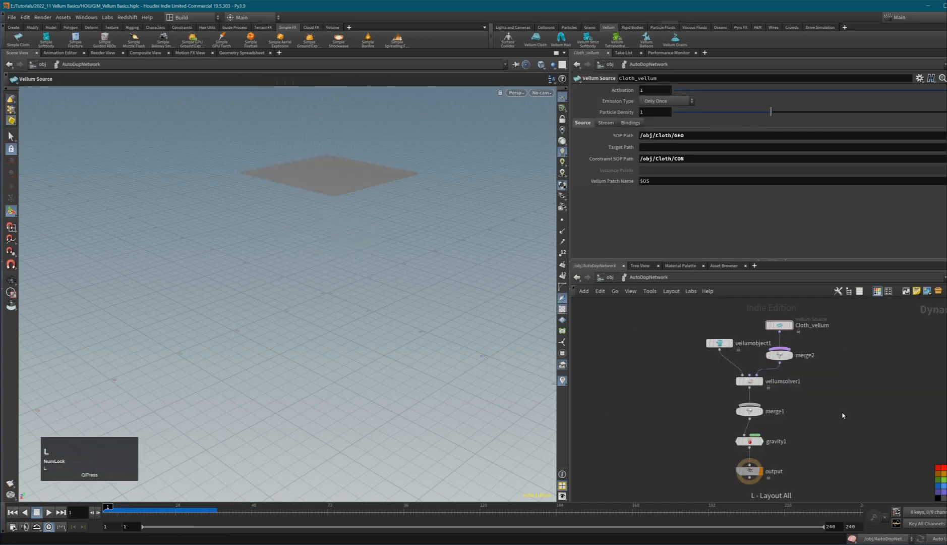
pyautogui.middleClick(850, 406)
pyautogui.scroll(-2, 856, 404)
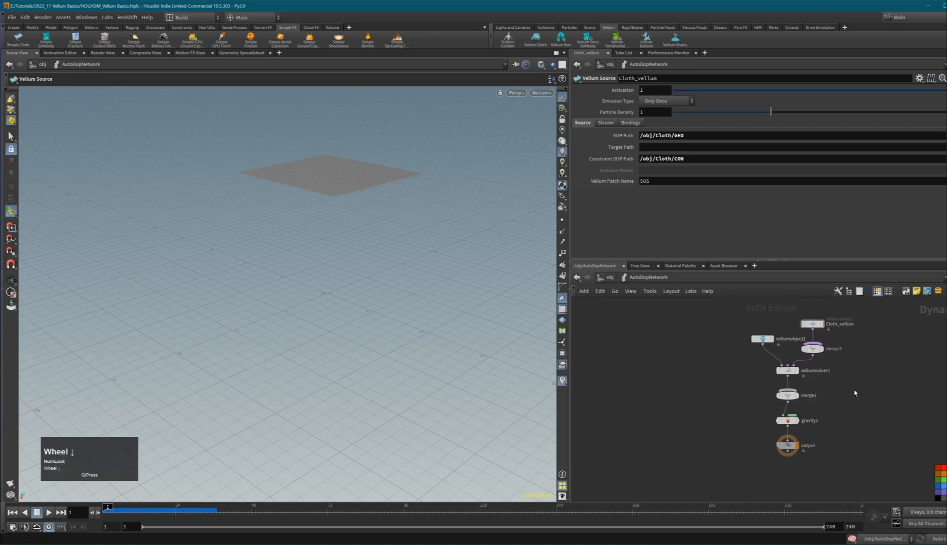
pyautogui.scroll(-1, 854, 390)
pyautogui.moveTo(854, 380); pyautogui.dragTo(851, 387, button='middle')
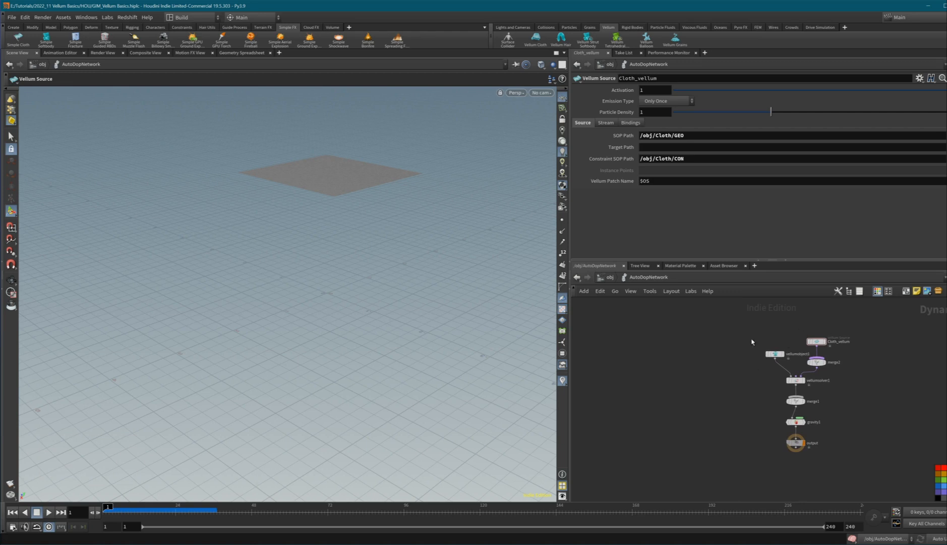
# Step: Review the AutoDopNetwork nodes, play the cloth simulation, rewind it to frame 1 and return to the object level
pyautogui.moveTo(775, 357)
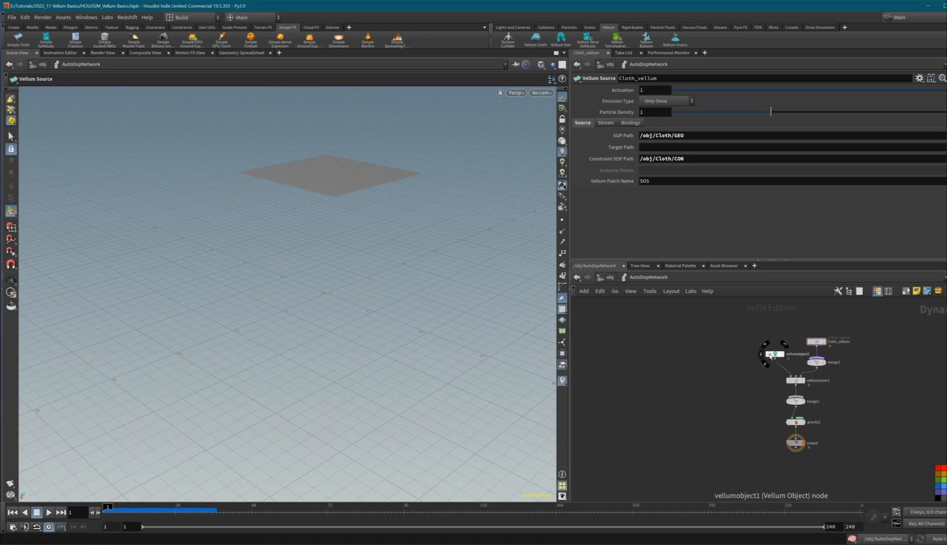
pyautogui.moveTo(816, 344)
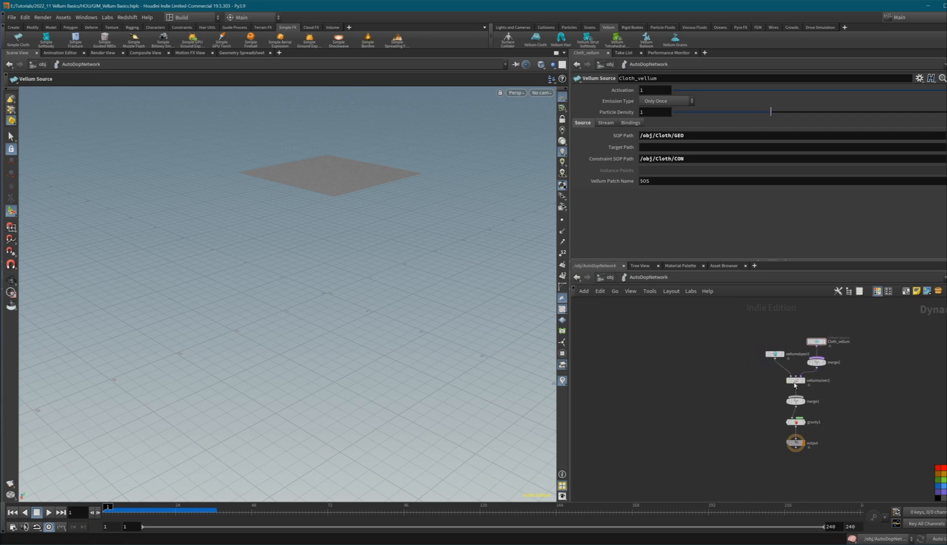
pyautogui.moveTo(794, 425)
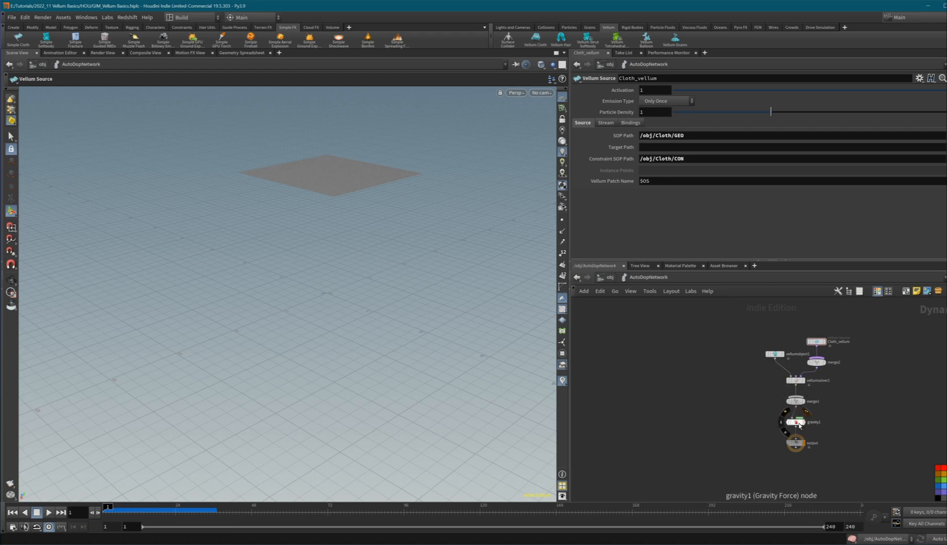
pyautogui.click(48, 512)
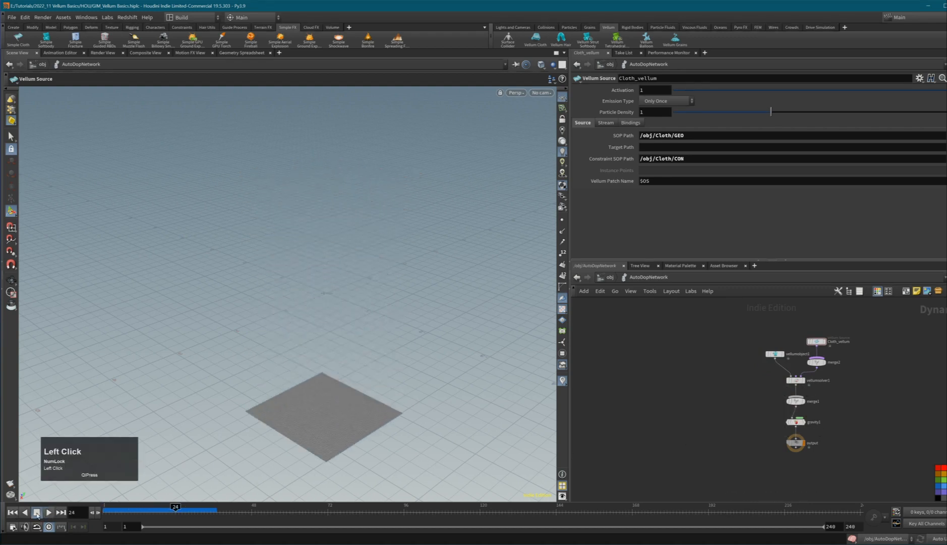
pyautogui.click(12, 512)
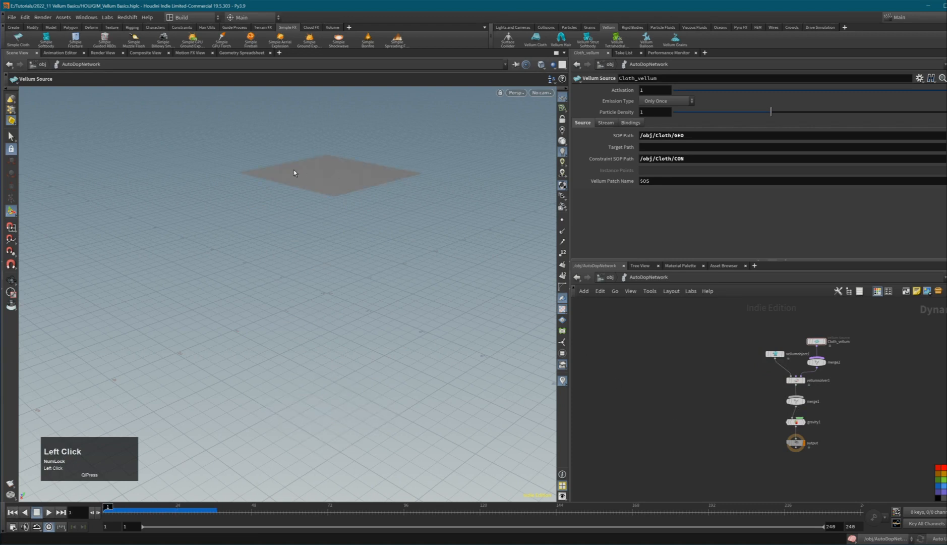
pyautogui.click(758, 437)
pyautogui.press('u')
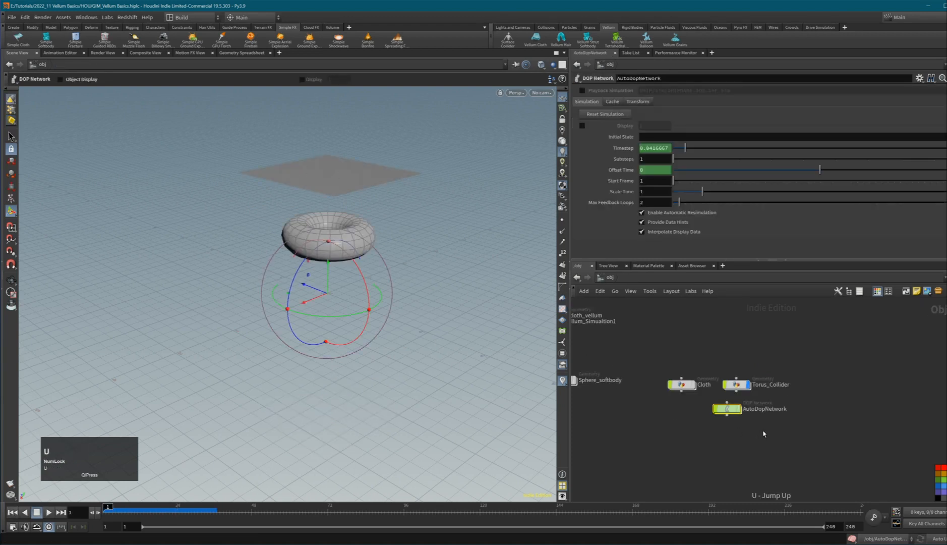
# Step: Arrange the objects with cloth_vellum above AutoDopNetwork and Cloth above Torus_Collider, and colour the Cloth and Torus_Collider nodes light red
pyautogui.moveTo(766, 436); pyautogui.dragTo(799, 450, button='middle')
pyautogui.moveTo(593, 335); pyautogui.dragTo(719, 367)
pyautogui.click(740, 382)
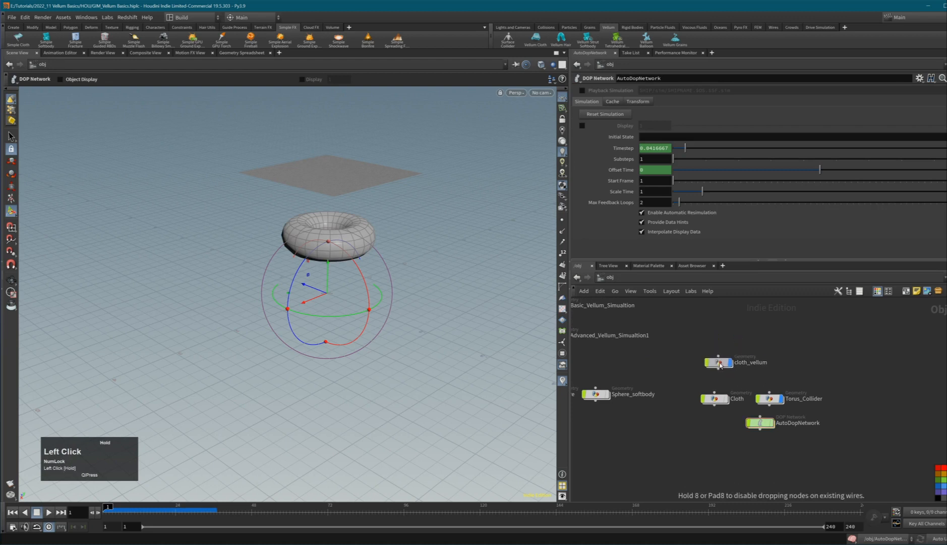
pyautogui.moveTo(761, 424); pyautogui.dragTo(727, 439)
pyautogui.moveTo(769, 399); pyautogui.dragTo(848, 398)
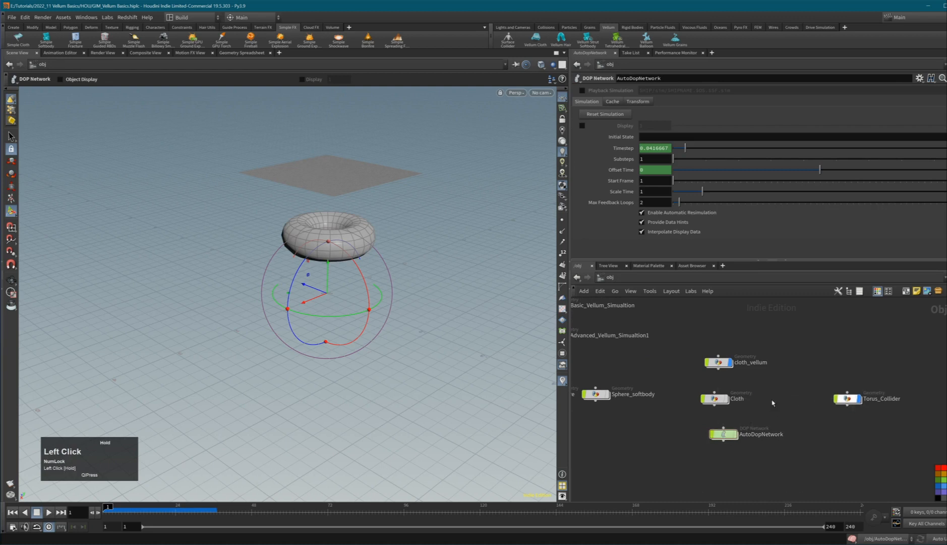
pyautogui.moveTo(714, 398); pyautogui.dragTo(906, 445)
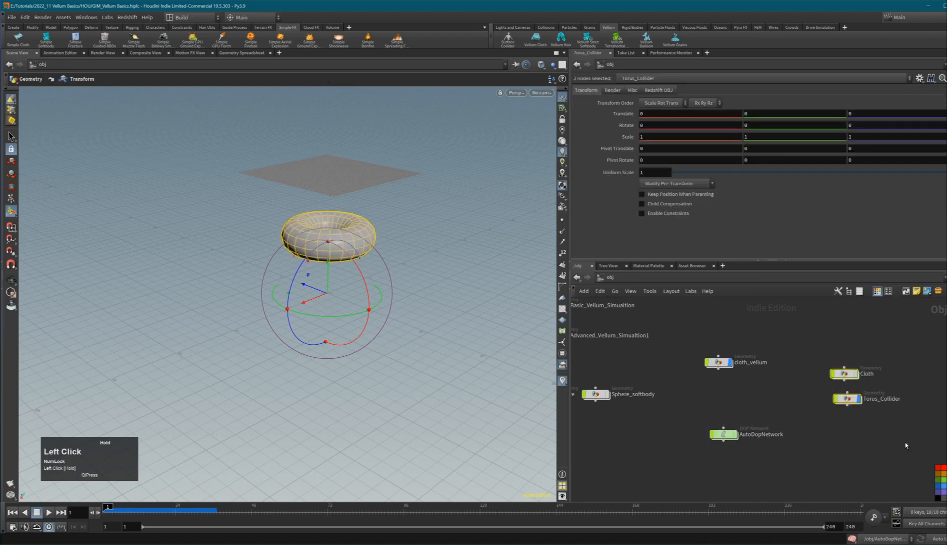
pyautogui.moveTo(845, 376); pyautogui.dragTo(848, 375)
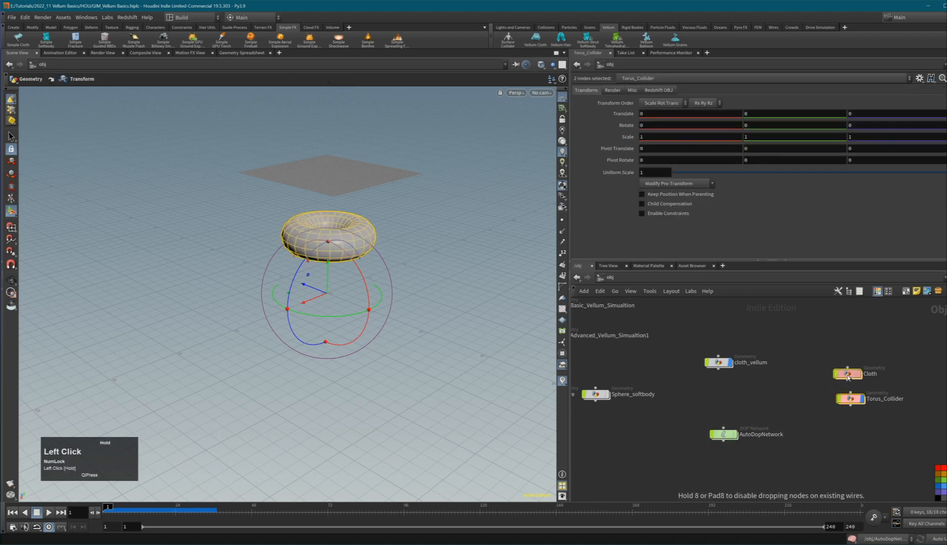
pyautogui.moveTo(725, 368); pyautogui.dragTo(730, 405)
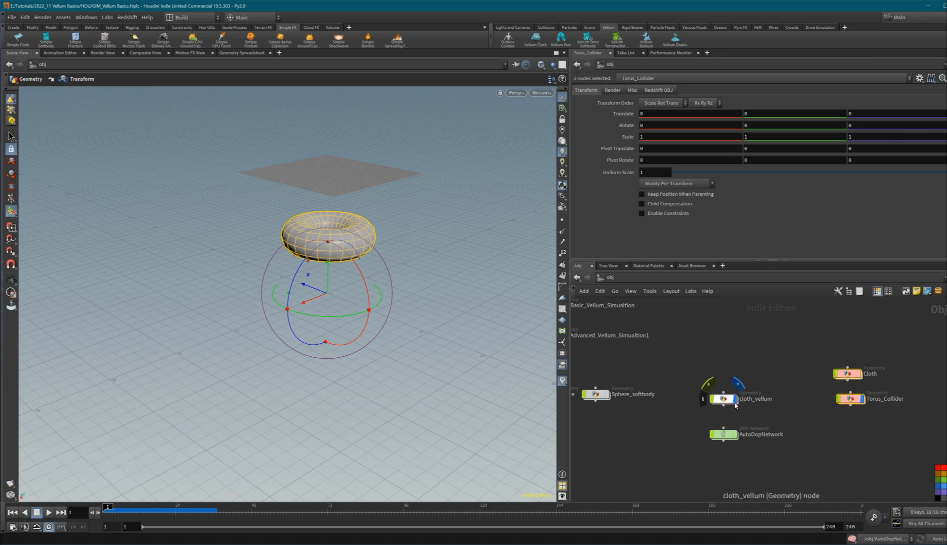
# Step: Open cloth_vellum and examine the settings of import_geometry, remove_normals, set_cusp_angle, vellum_io and vellumpostprocess1
pyautogui.doubleClick(723, 400)
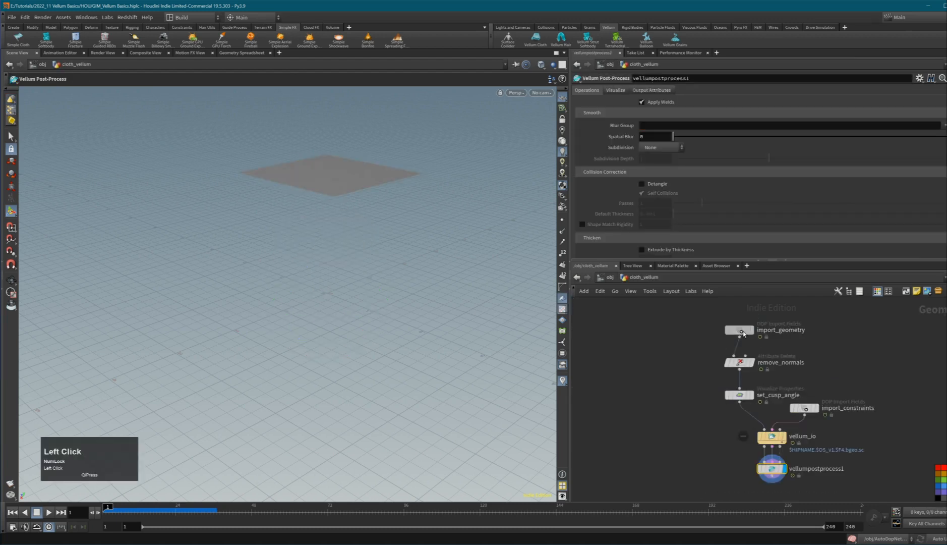
pyautogui.click(740, 331)
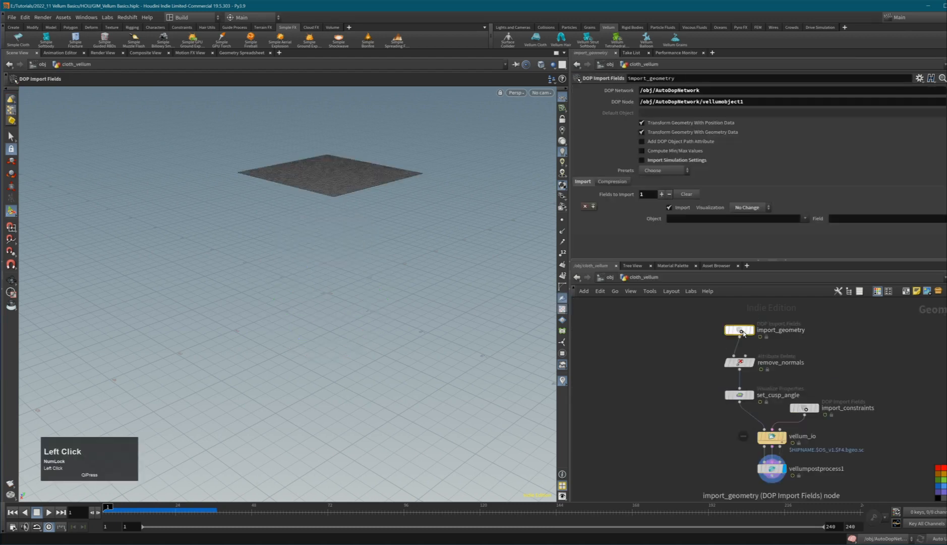
pyautogui.click(742, 362)
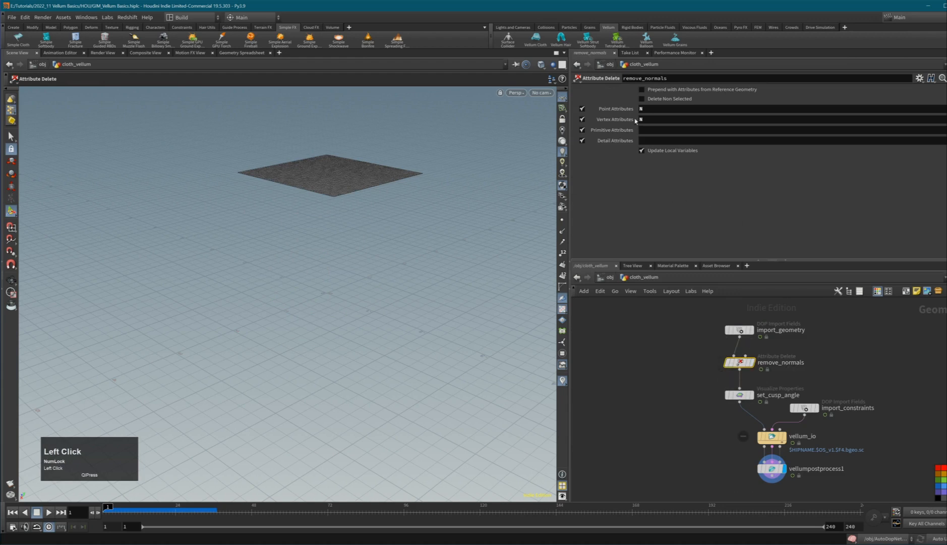
pyautogui.click(740, 395)
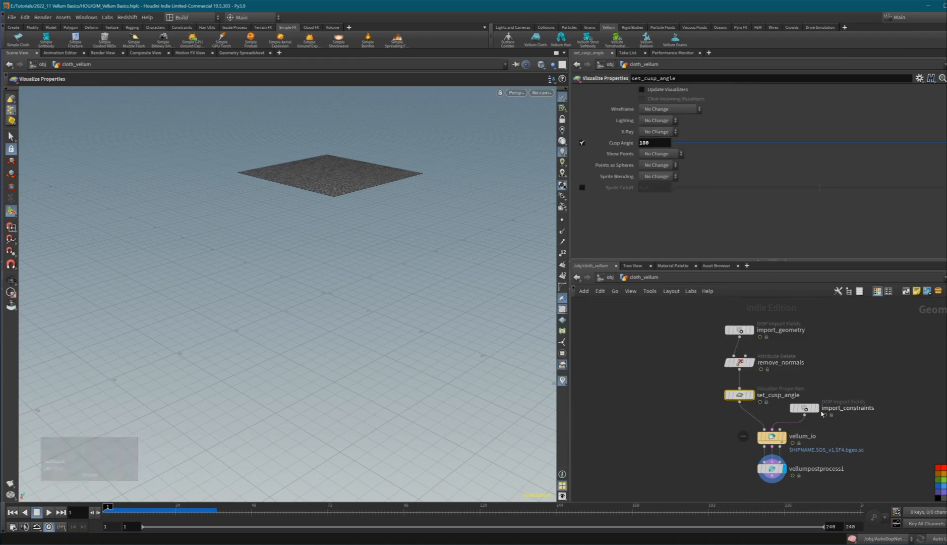
pyautogui.moveTo(813, 425)
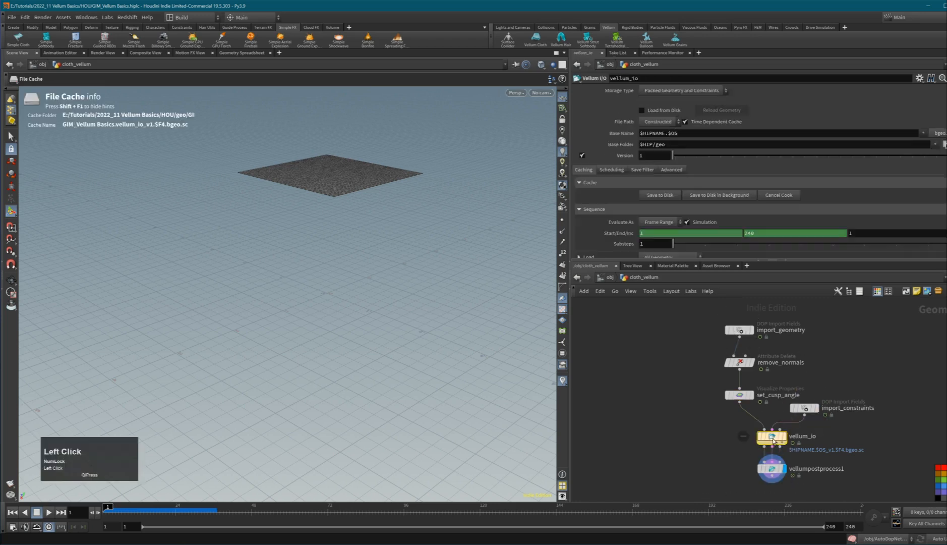
pyautogui.click(772, 437)
pyautogui.click(774, 470)
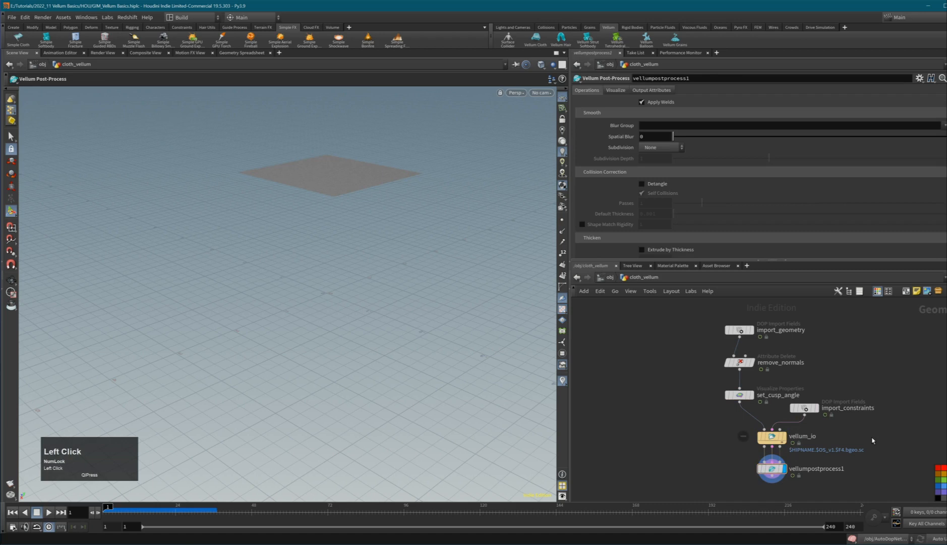
# Step: Return to the object level, reopen cloth_vellum and inspect which DOP network and node import_geometry reads from
pyautogui.press('u')
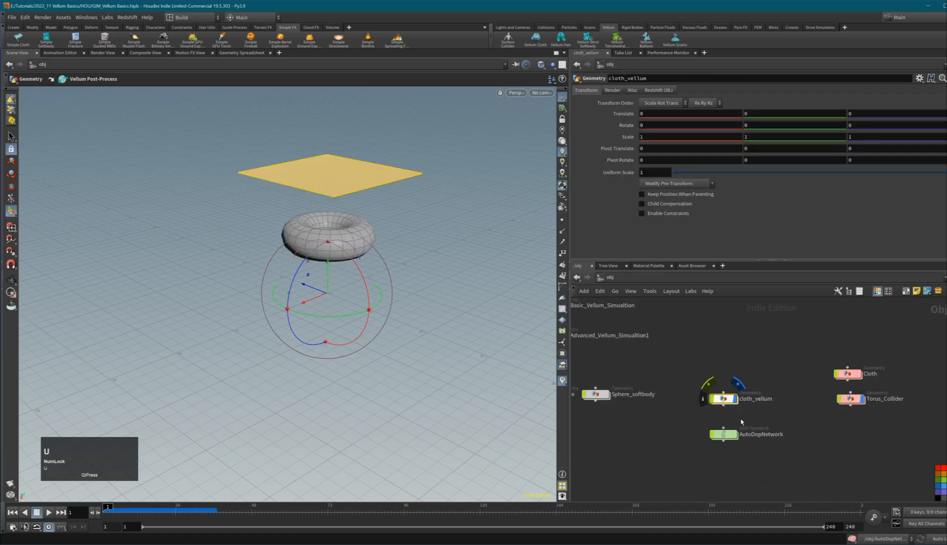
pyautogui.doubleClick(725, 400)
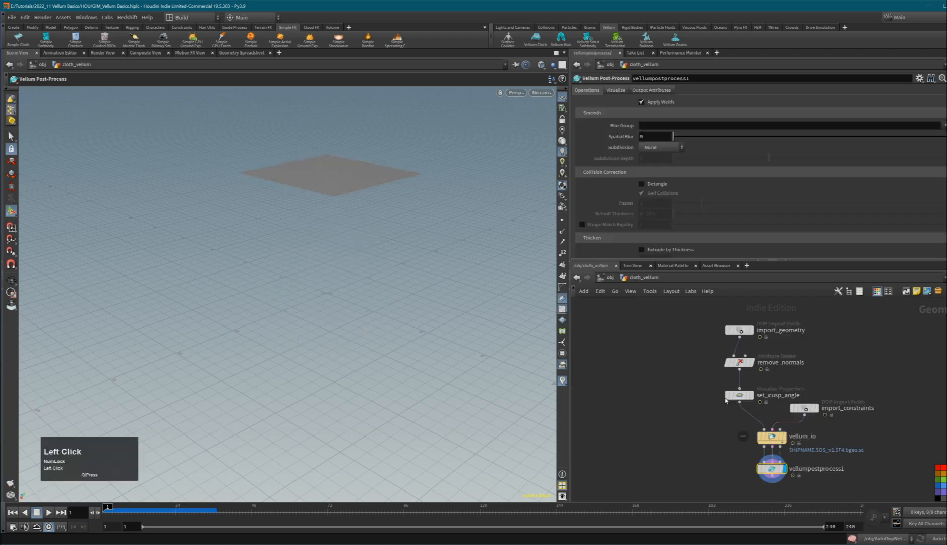
pyautogui.click(743, 330)
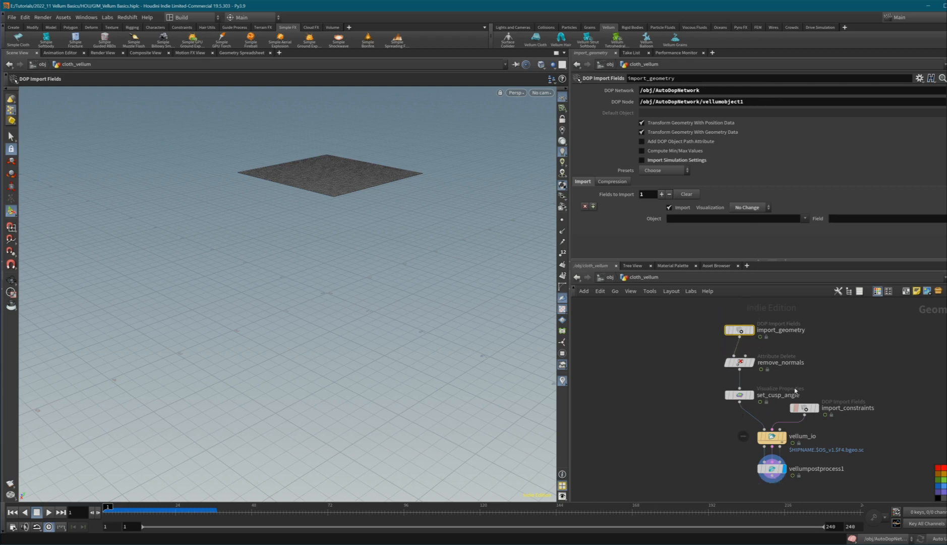
# Step: Examine the settings of vellum_io, vellumpostprocess1 and import_constraints inside cloth_vellum, and return to the object level
pyautogui.moveTo(737, 335); pyautogui.dragTo(742, 323, button='middle')
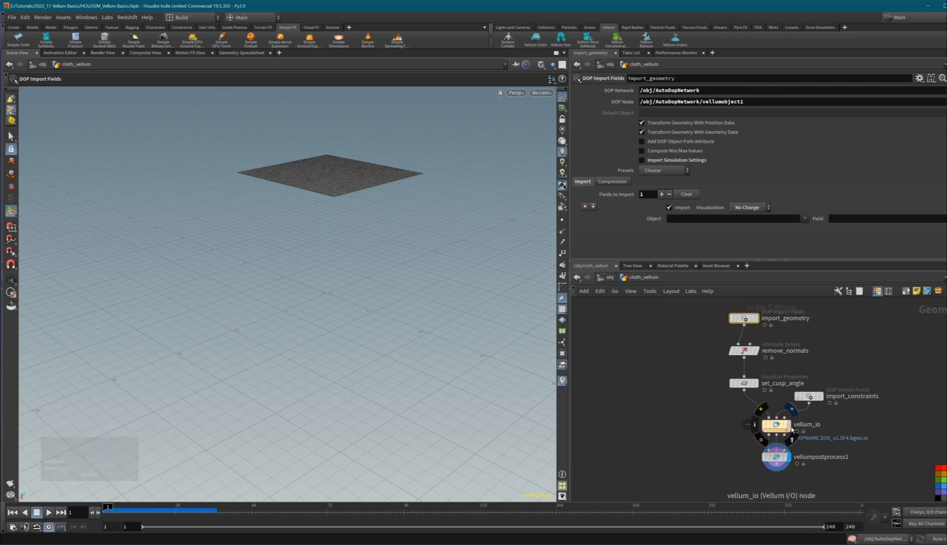
pyautogui.click(780, 425)
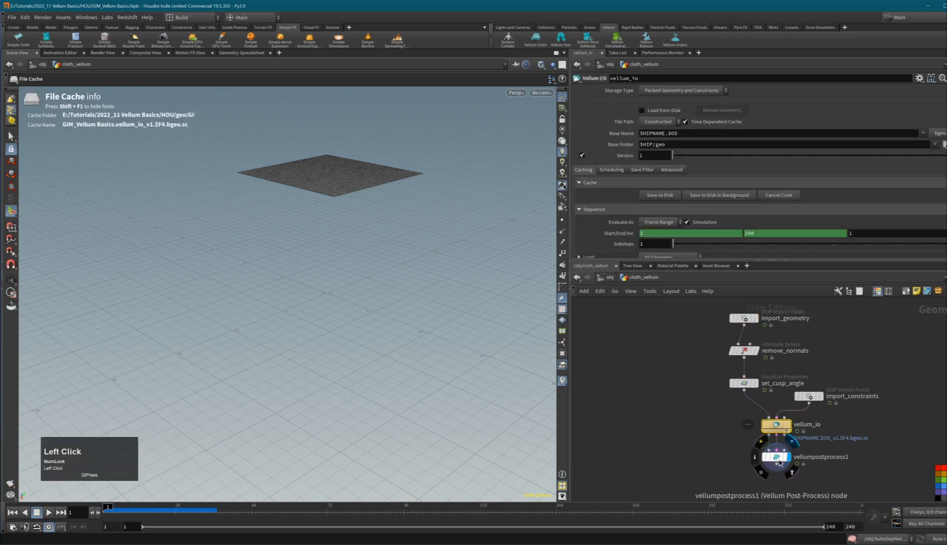
pyautogui.click(792, 456)
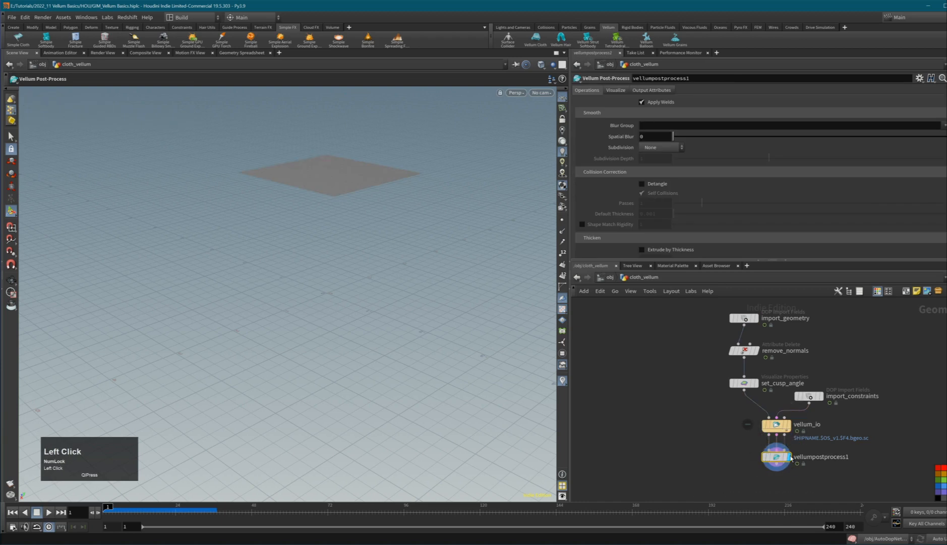
pyautogui.click(814, 398)
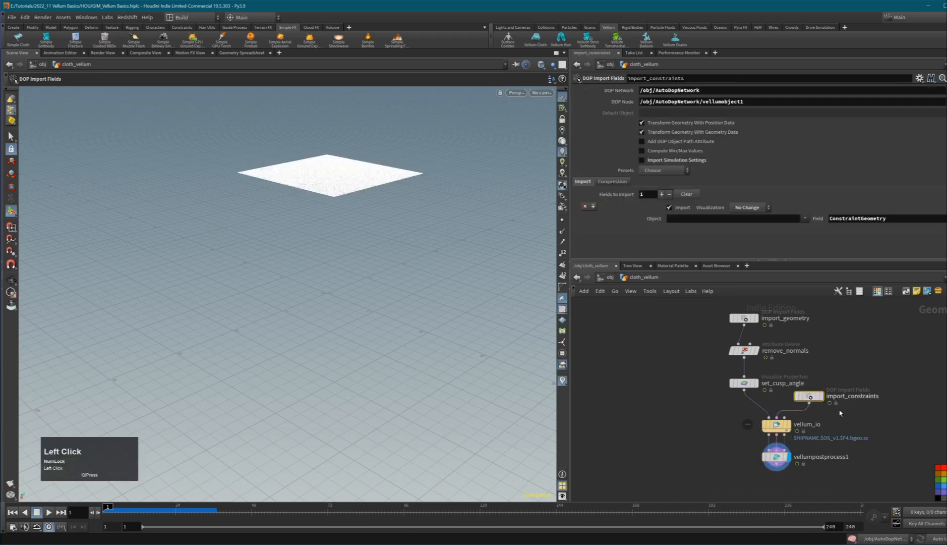
pyautogui.press('u')
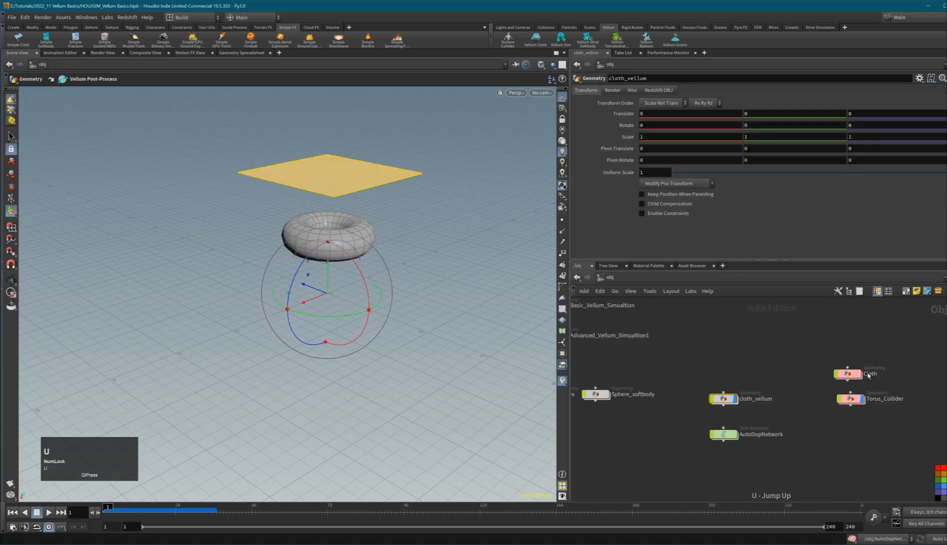
# Step: Compare the display of cloth_vellum with that of AutoDopNetwork, leaving only cloth_vellum displayed, and review the Torus_Collider and AutoDopNetwork settings
pyautogui.click(719, 403)
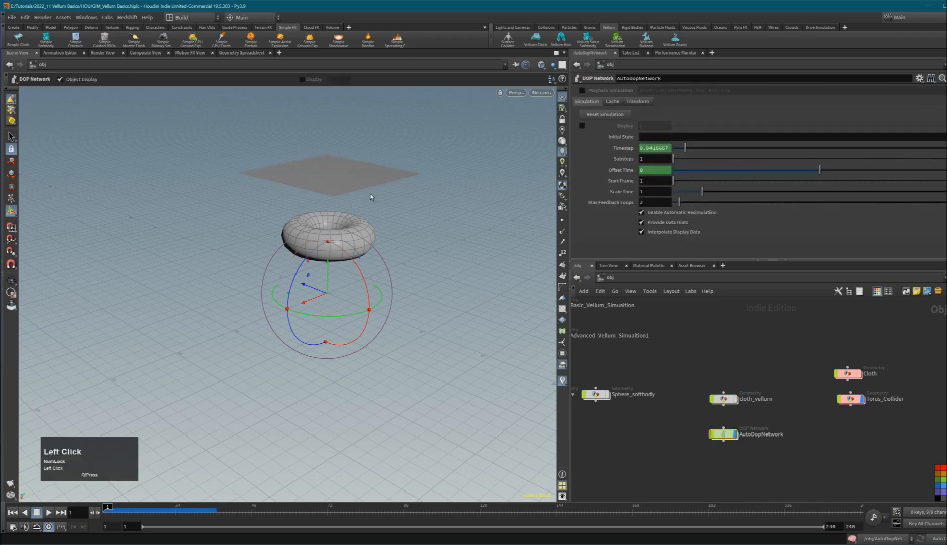
pyautogui.click(736, 435)
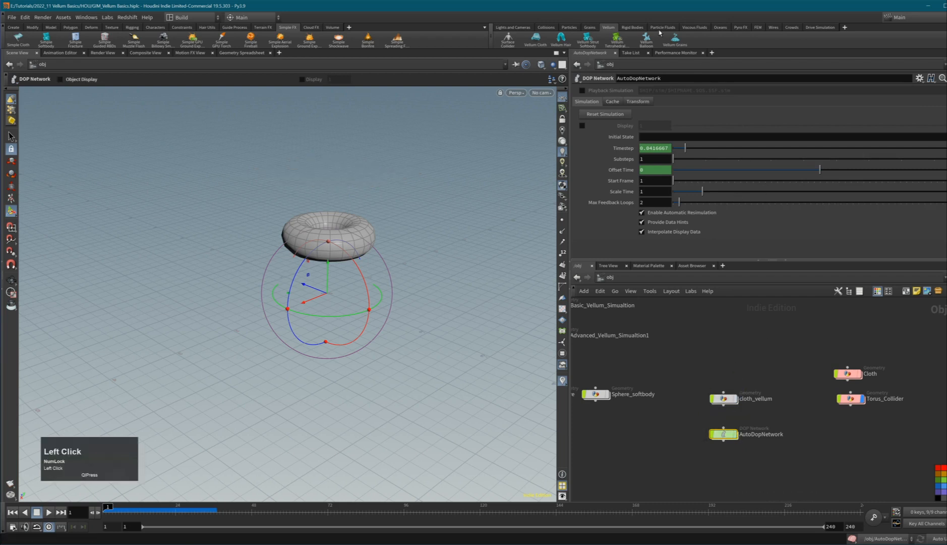
pyautogui.click(730, 399)
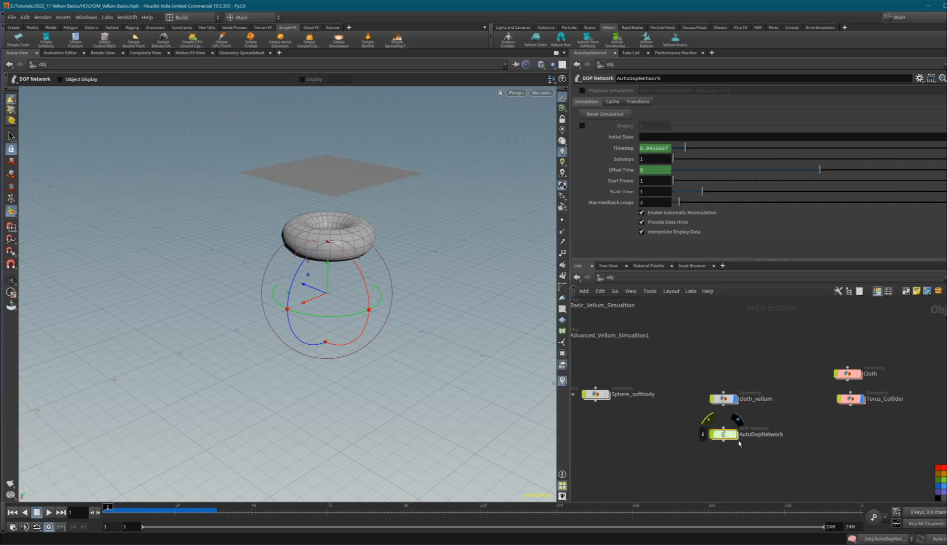
pyautogui.click(727, 398)
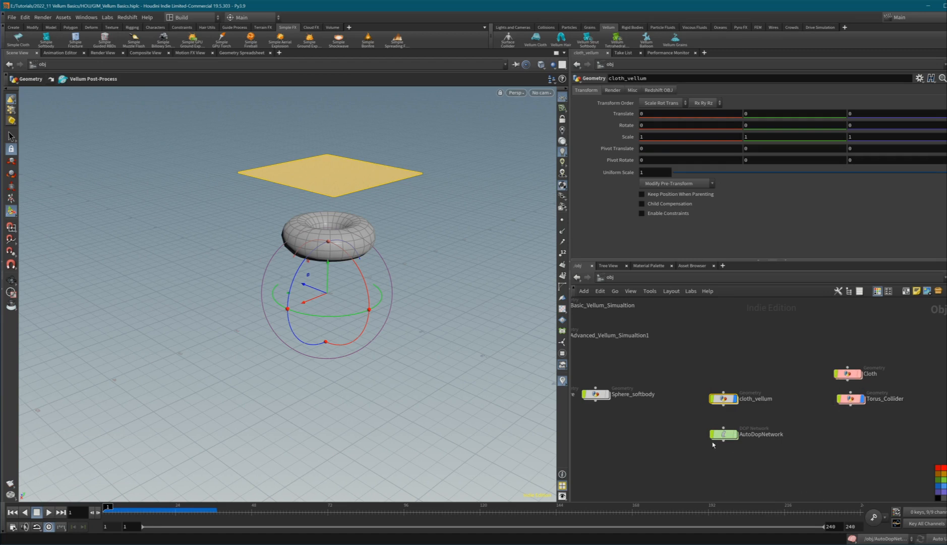
pyautogui.click(724, 432)
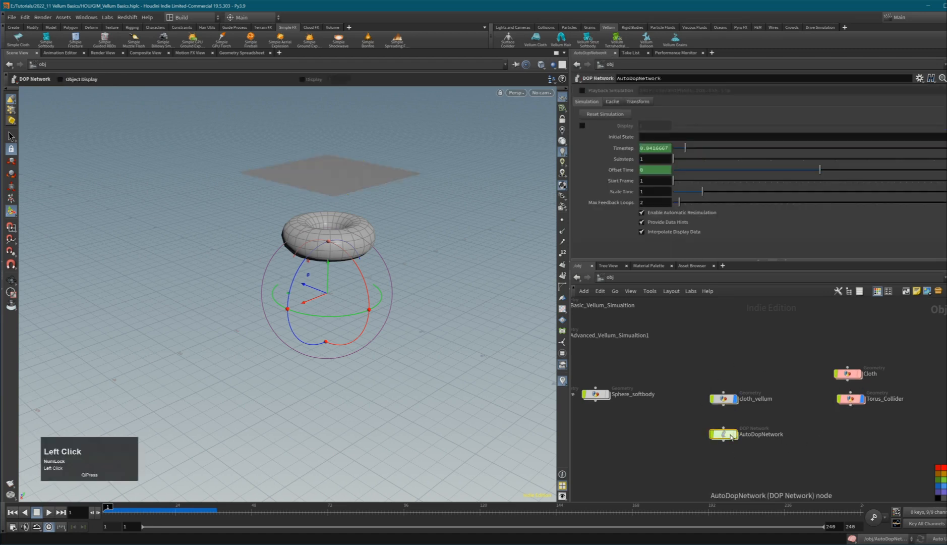
pyautogui.click(851, 400)
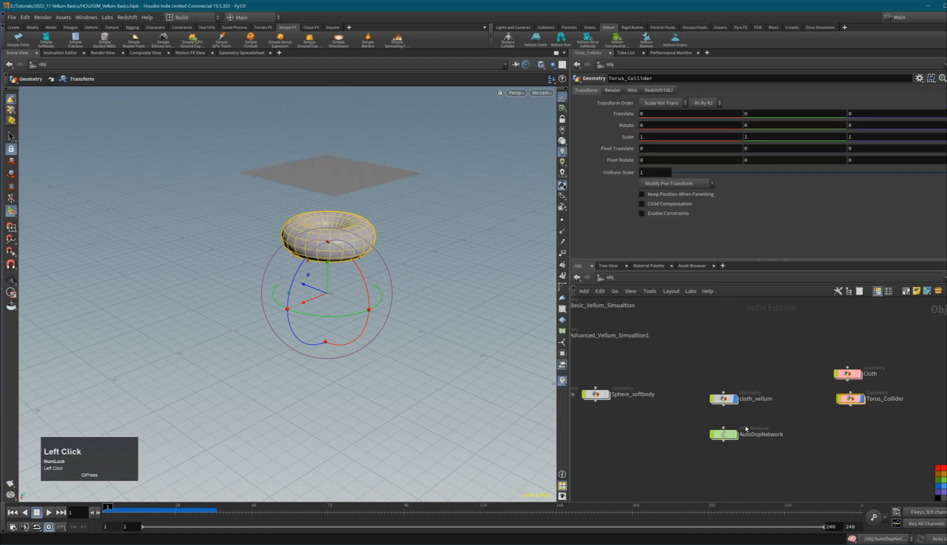
pyautogui.click(722, 432)
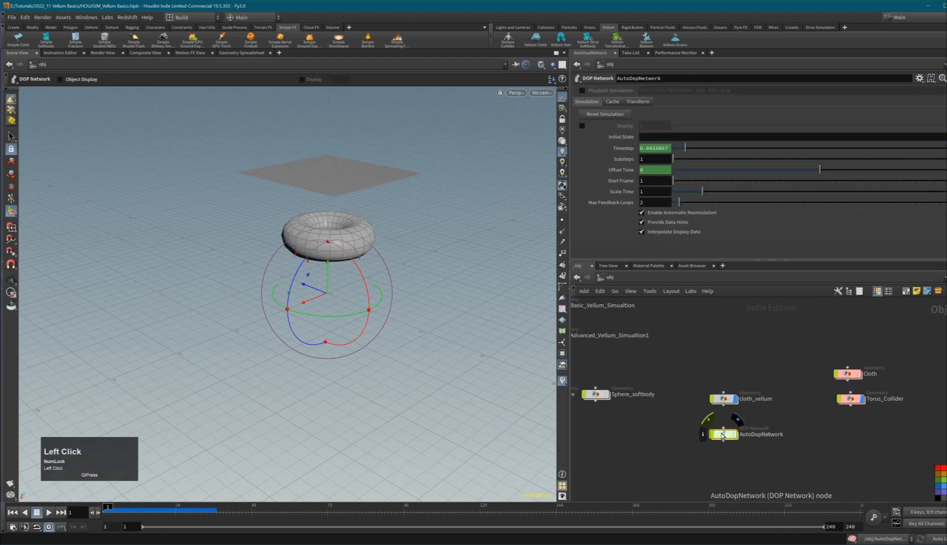
# Step: Make the torus a Static Object collider in the simulation
pyautogui.click(546, 27)
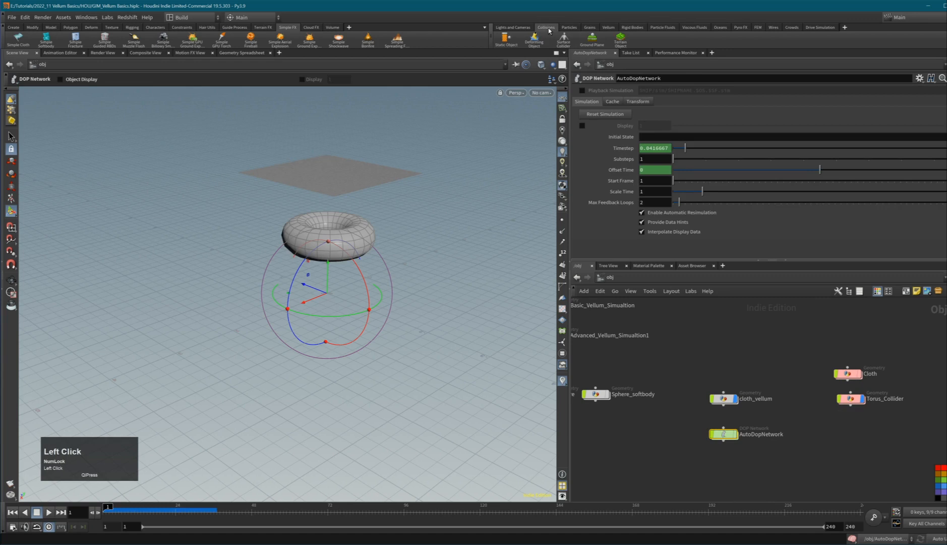
pyautogui.click(506, 40)
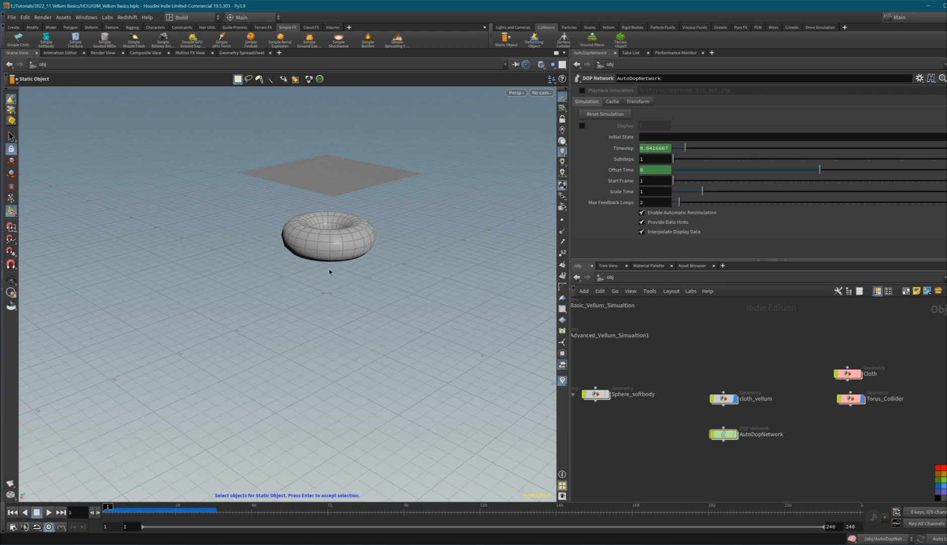
pyautogui.click(328, 249)
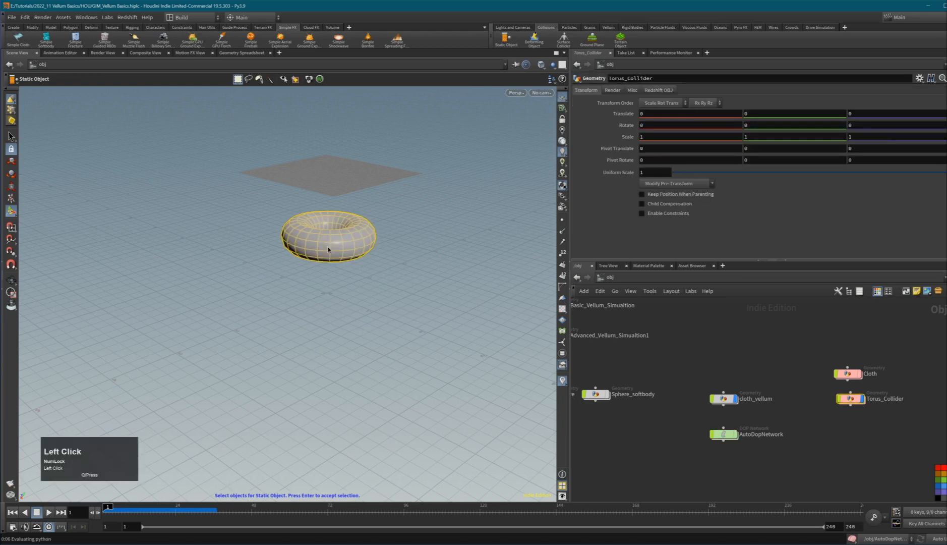
pyautogui.press('Return')
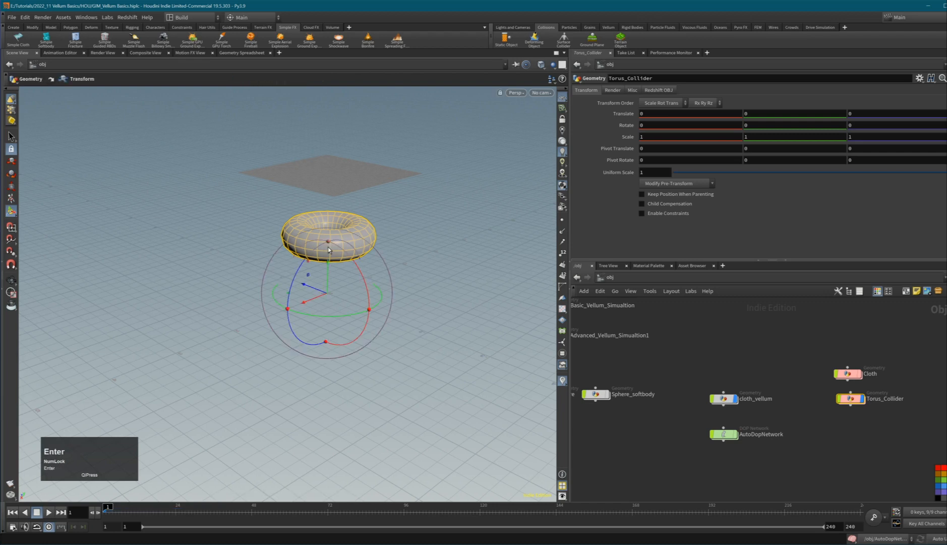
# Step: Open AutoDopNetwork and automatically lay out its nodes
pyautogui.doubleClick(737, 437)
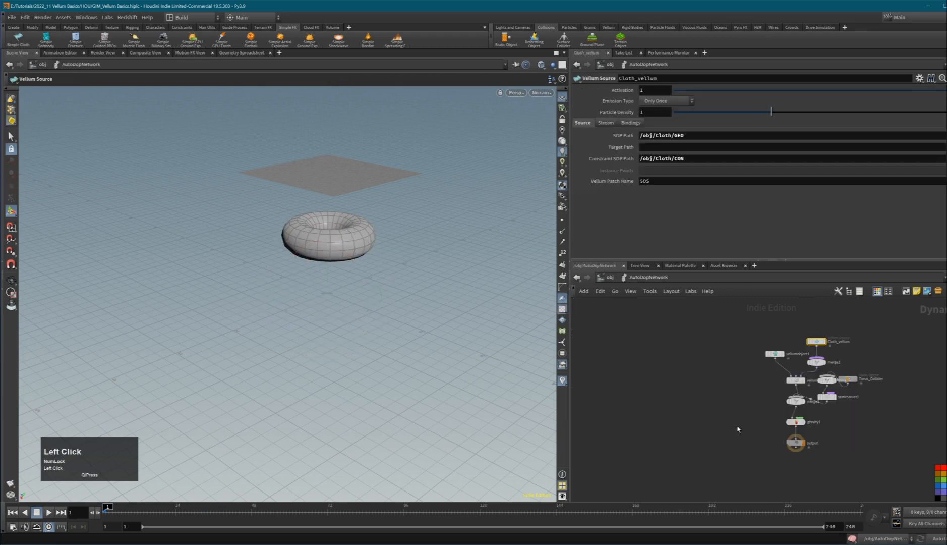
pyautogui.press('l')
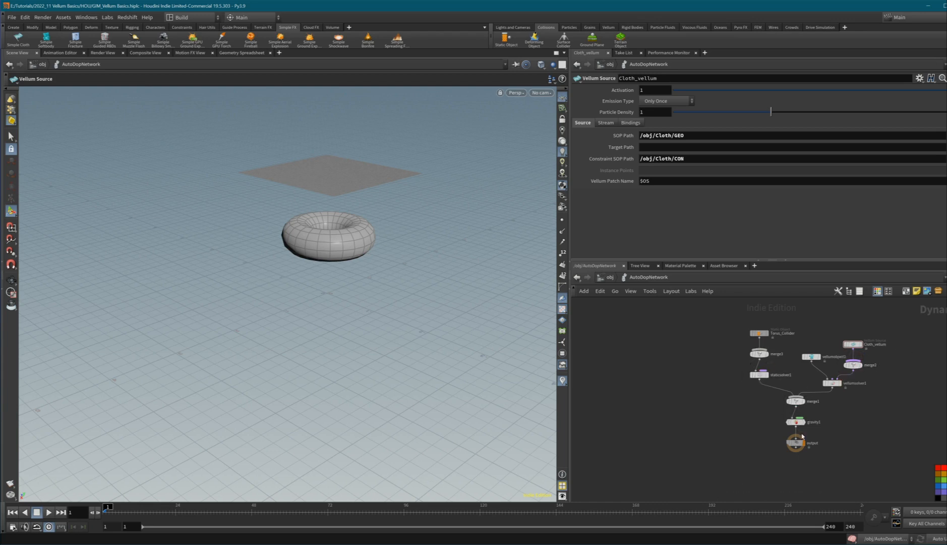
pyautogui.click(842, 427)
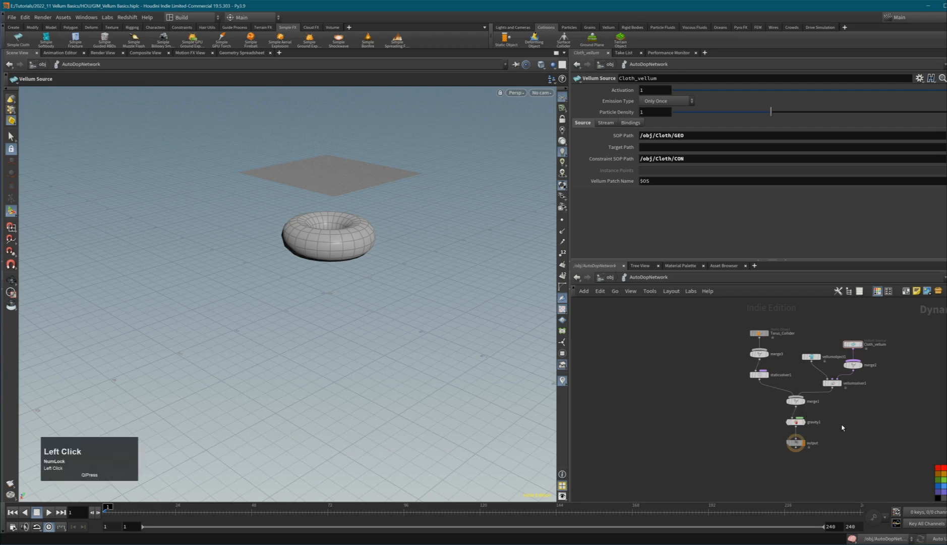
# Step: Return to the object level and play the cloth simulation from the first frame, stopping at frame 39
pyautogui.press('u')
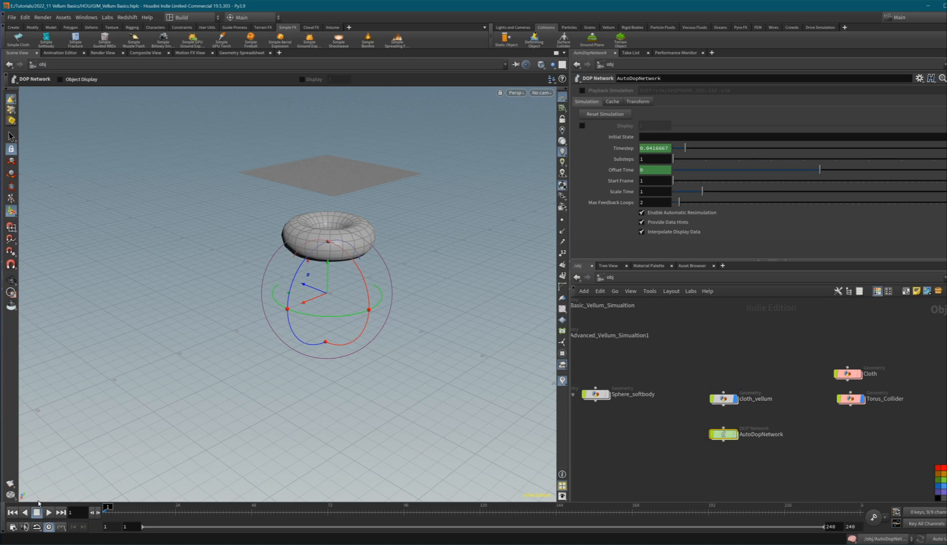
pyautogui.click(14, 512)
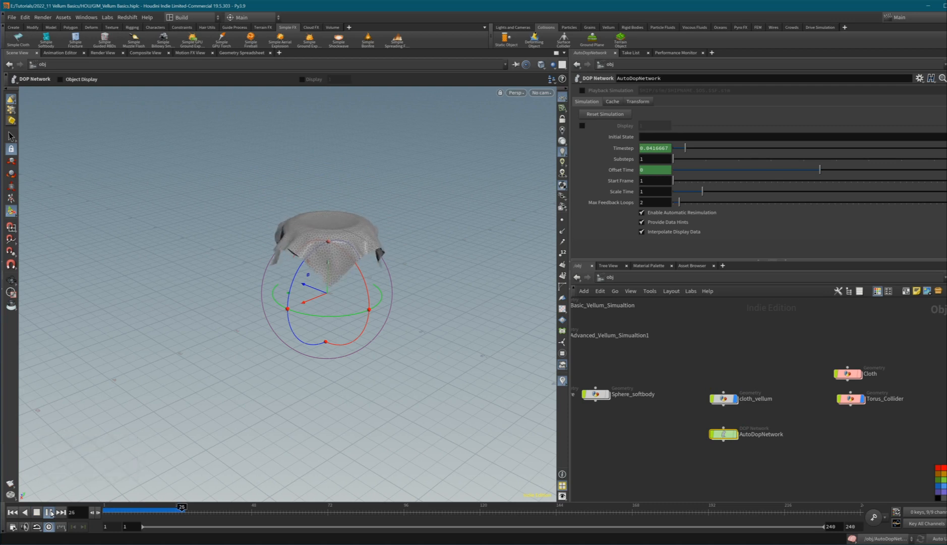
pyautogui.click(51, 513)
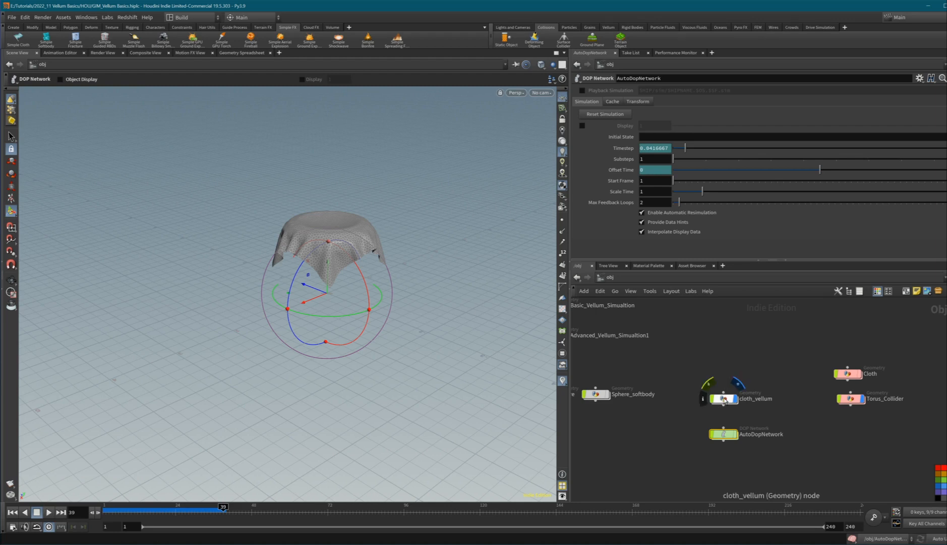
# Step: Group the object nodes closer together, aligning cloth_vellum with Cloth and AutoDopNetwork with Torus_Collider
pyautogui.moveTo(874, 355); pyautogui.dragTo(833, 412)
pyautogui.moveTo(853, 374); pyautogui.dragTo(829, 385)
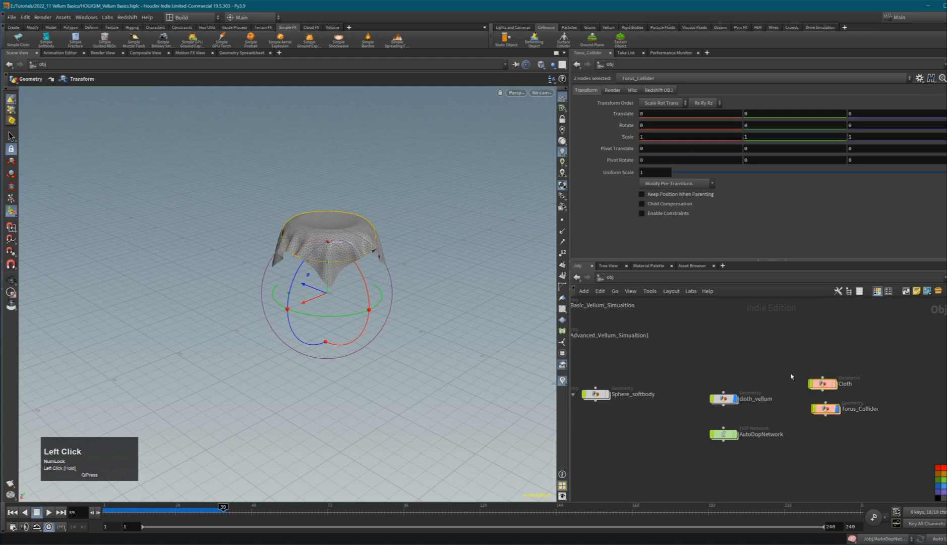
pyautogui.moveTo(724, 399); pyautogui.dragTo(736, 384)
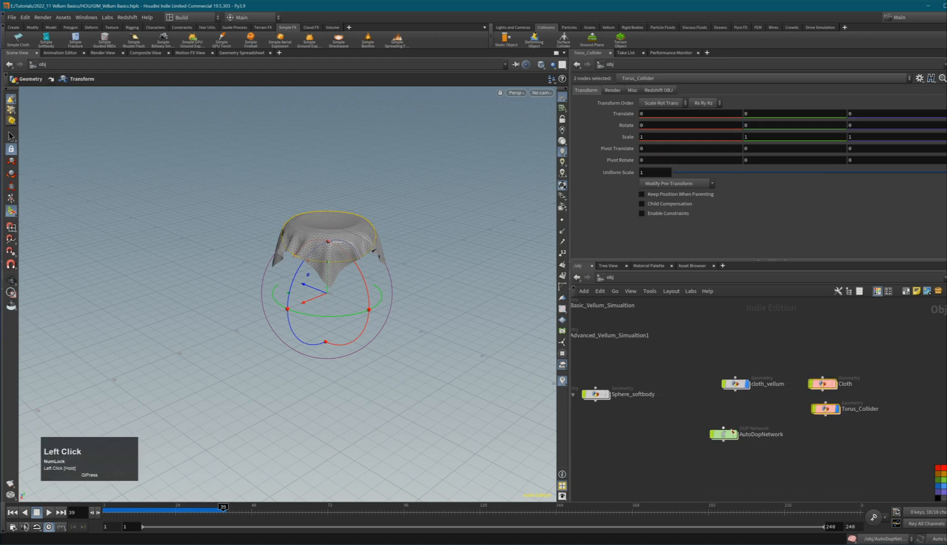
pyautogui.moveTo(732, 430); pyautogui.dragTo(742, 415)
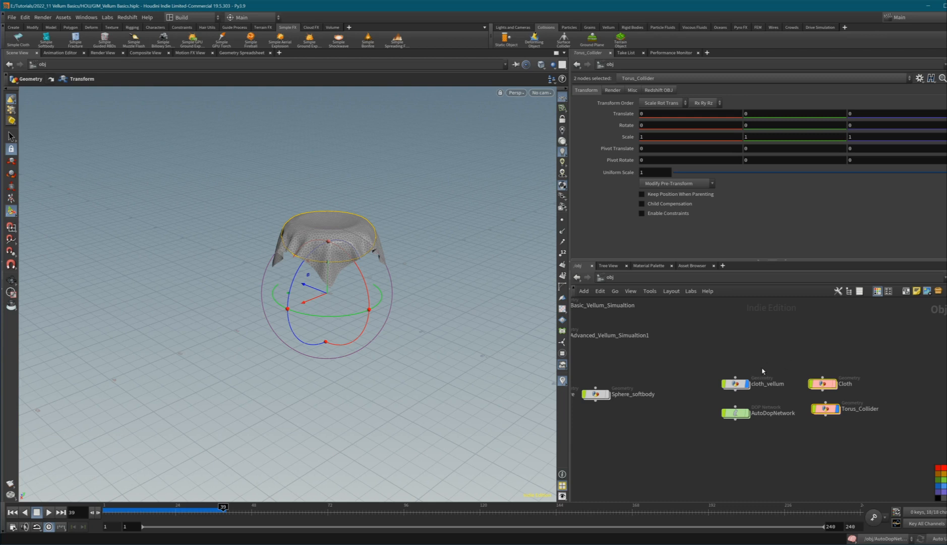
# Step: Open AutoDopNetwork and move Cloth_vellum and merge2 farther from vellumobject1 to make room above vellumsolver1
pyautogui.moveTo(741, 416)
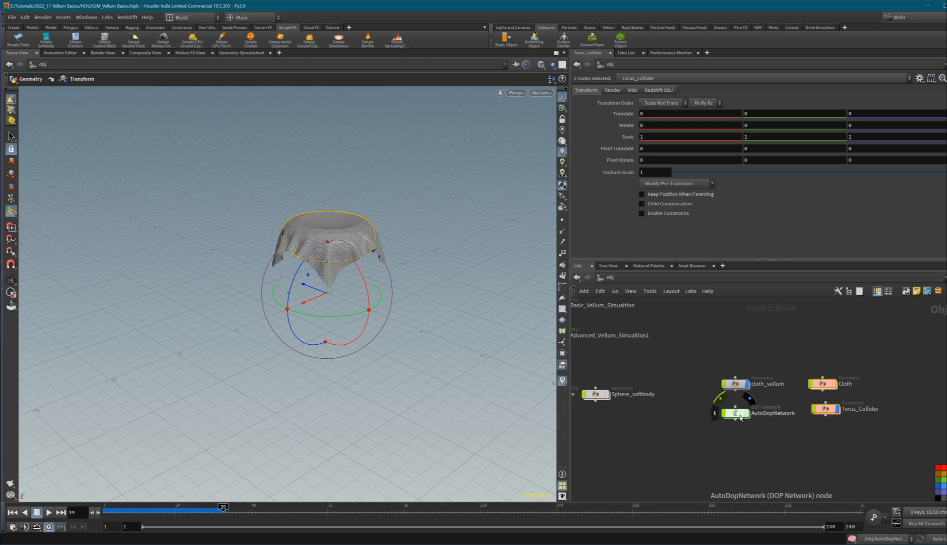
pyautogui.doubleClick(741, 415)
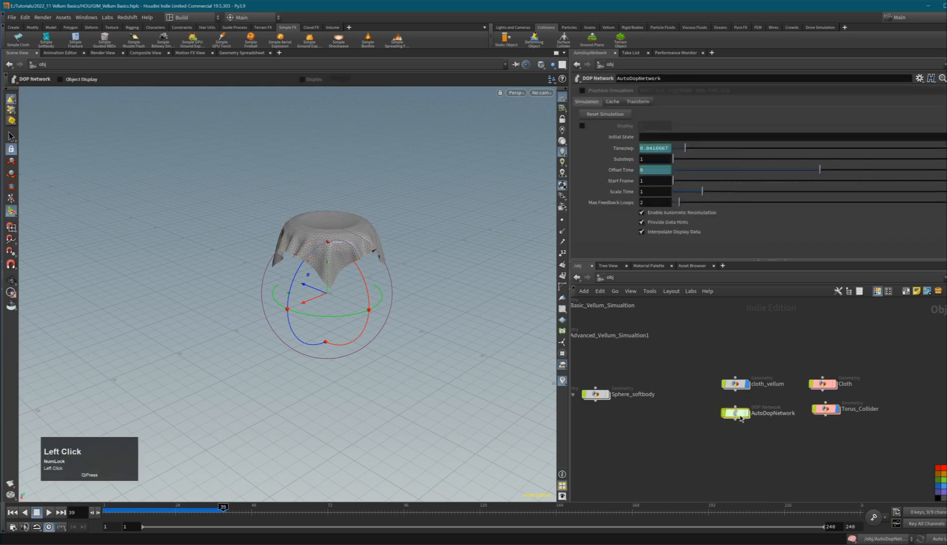
pyautogui.moveTo(843, 415); pyautogui.dragTo(814, 467, button='middle')
pyautogui.scroll(1, 799, 420)
pyautogui.scroll(2, 798, 422)
pyautogui.moveTo(866, 337); pyautogui.dragTo(835, 379)
pyautogui.click(786, 352)
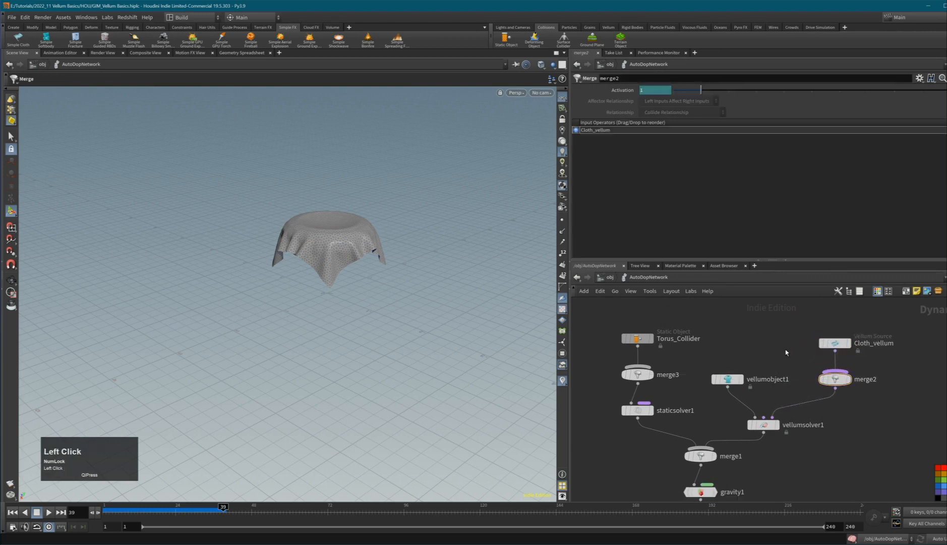
# Step: Add a POP Force node between vellumobject1 and merge2 and connect it to vellumsolver1's Particle Forces input
pyautogui.press('Tab')
pyautogui.write('pop')
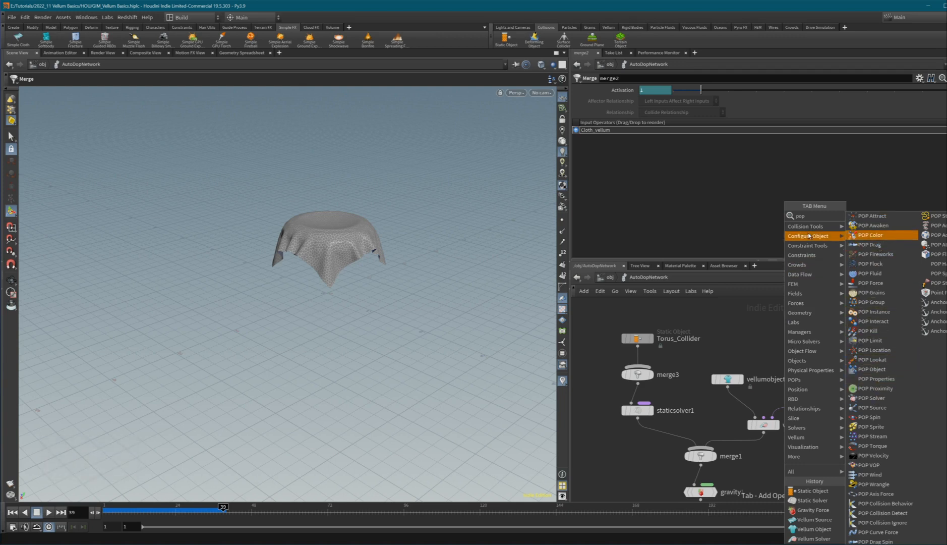
pyautogui.write('for')
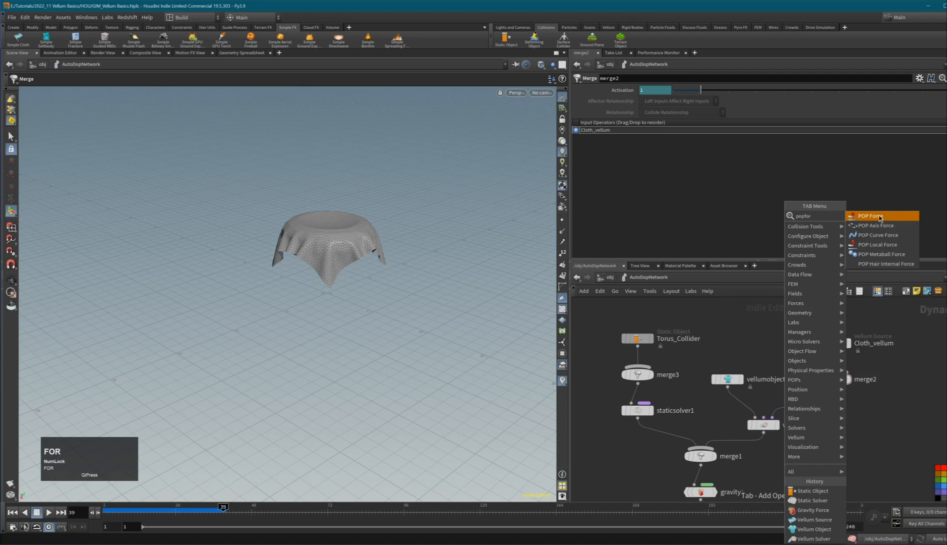
pyautogui.click(873, 215)
pyautogui.click(790, 358)
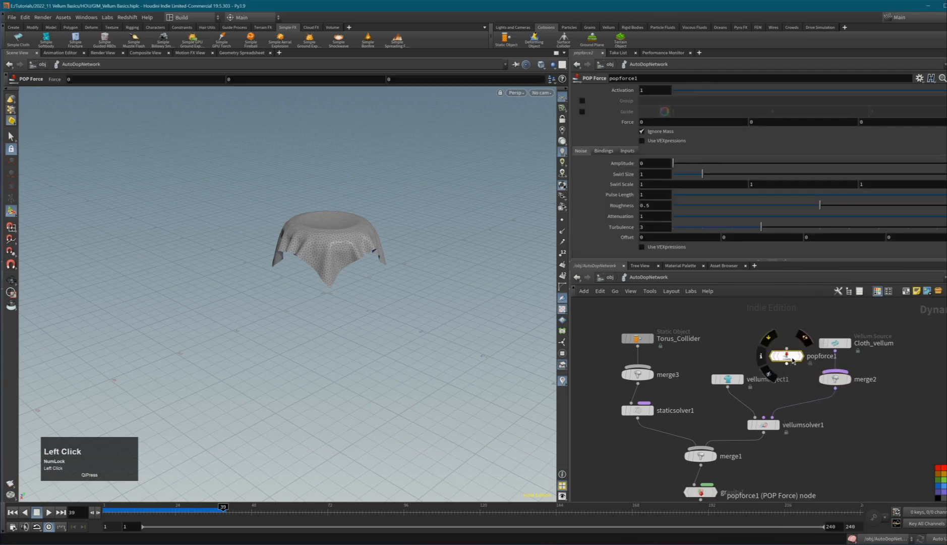
pyautogui.moveTo(794, 361); pyautogui.dragTo(787, 359)
pyautogui.moveTo(730, 381); pyautogui.dragTo(725, 375)
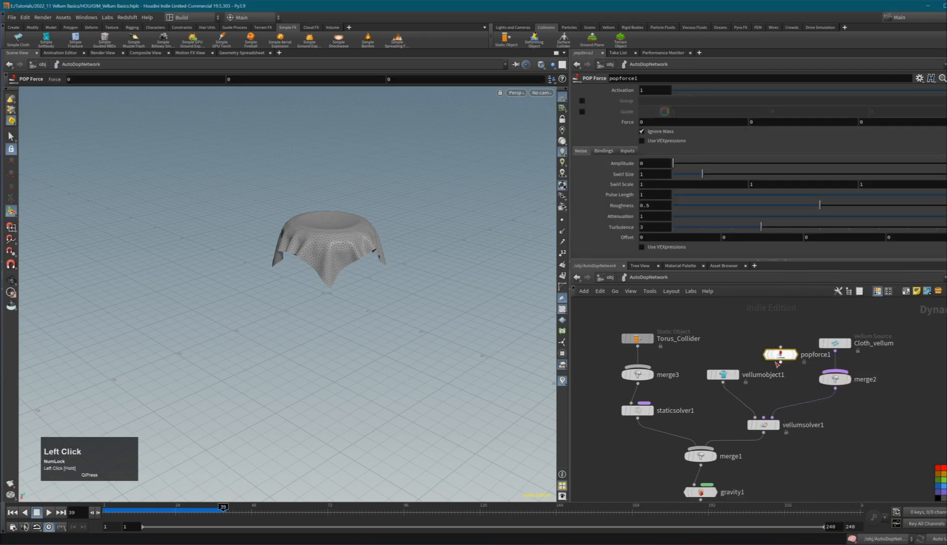
pyautogui.moveTo(782, 356); pyautogui.dragTo(778, 357)
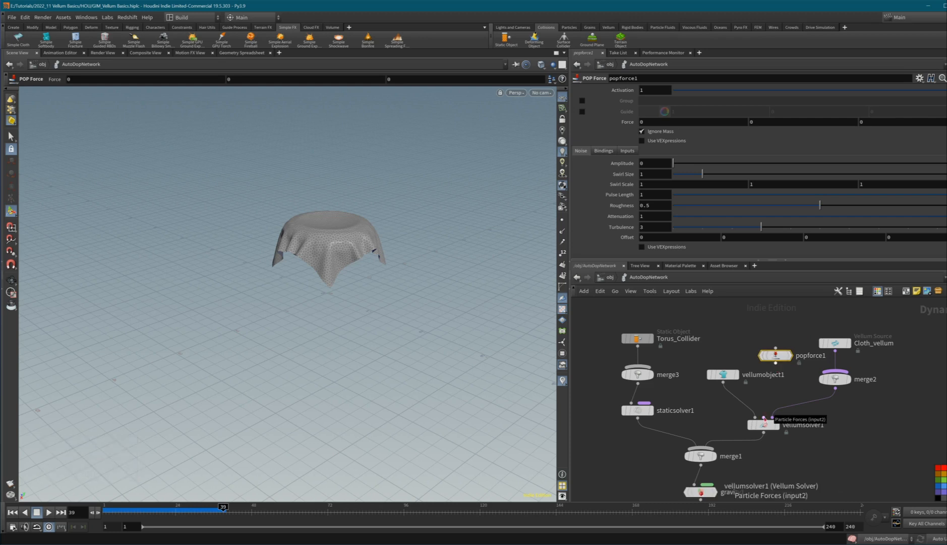
pyautogui.click(764, 418)
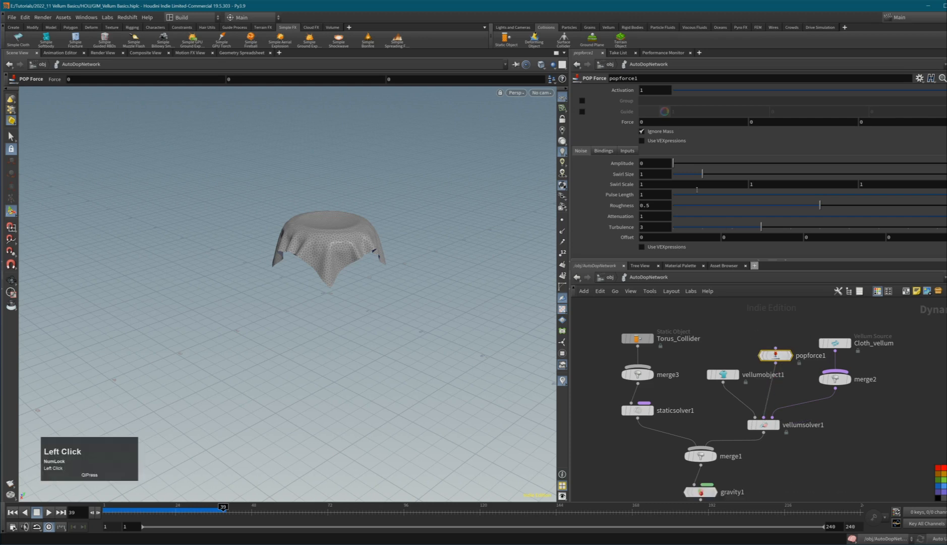
# Step: Set popforce1's X force to 5, return to the object level and play the simulation from the first frame, stopping at frame 48
pyautogui.click(660, 122)
pyautogui.write('5')
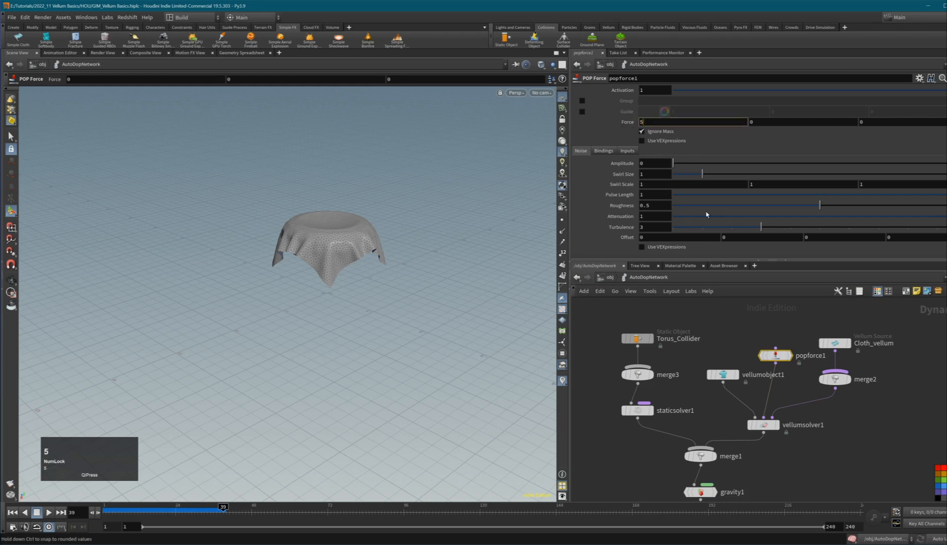
pyautogui.click(753, 321)
pyautogui.press('u')
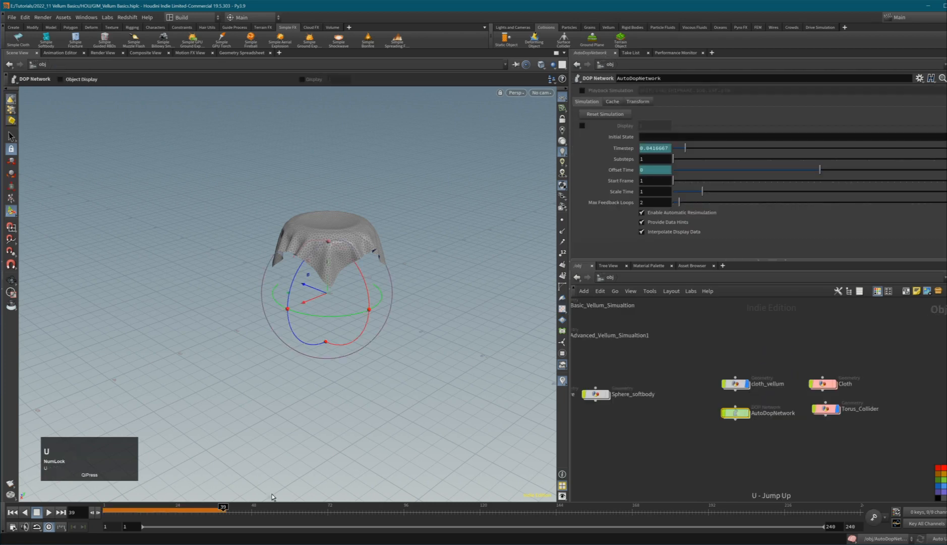
pyautogui.click(13, 514)
pyautogui.click(49, 512)
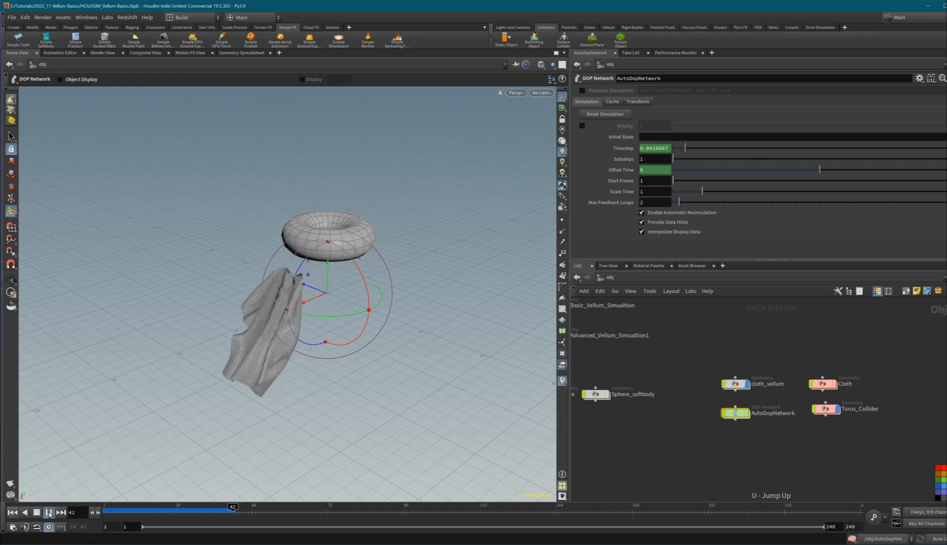
pyautogui.click(49, 512)
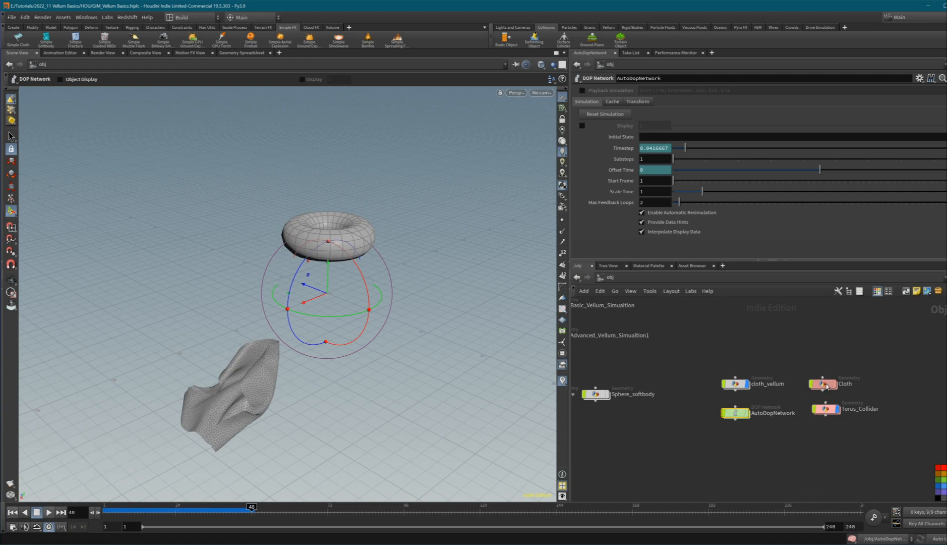
# Step: Inside AutoDopNetwork, insert popforce1 between Cloth_vellum and merge2, and replay the simulation from the first frame to frame 33
pyautogui.doubleClick(737, 412)
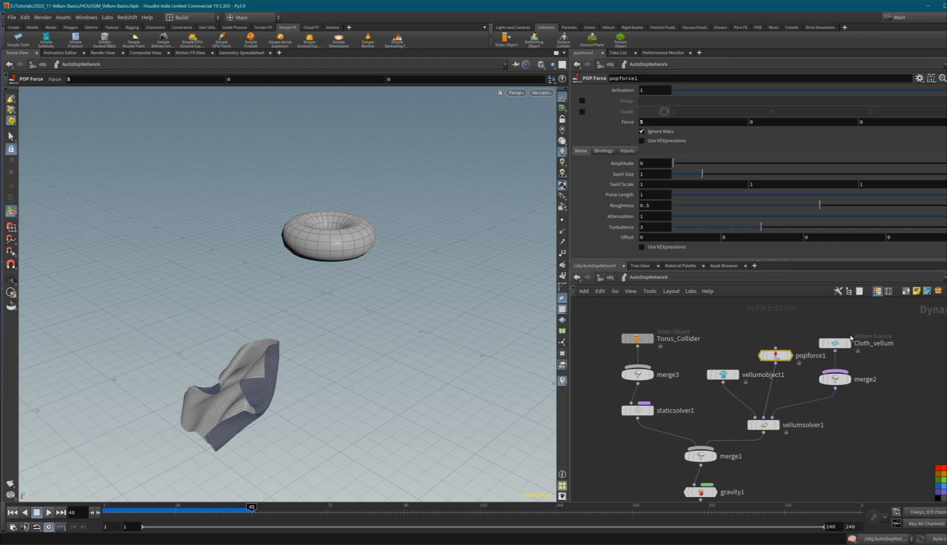
pyautogui.moveTo(782, 359); pyautogui.dragTo(857, 358)
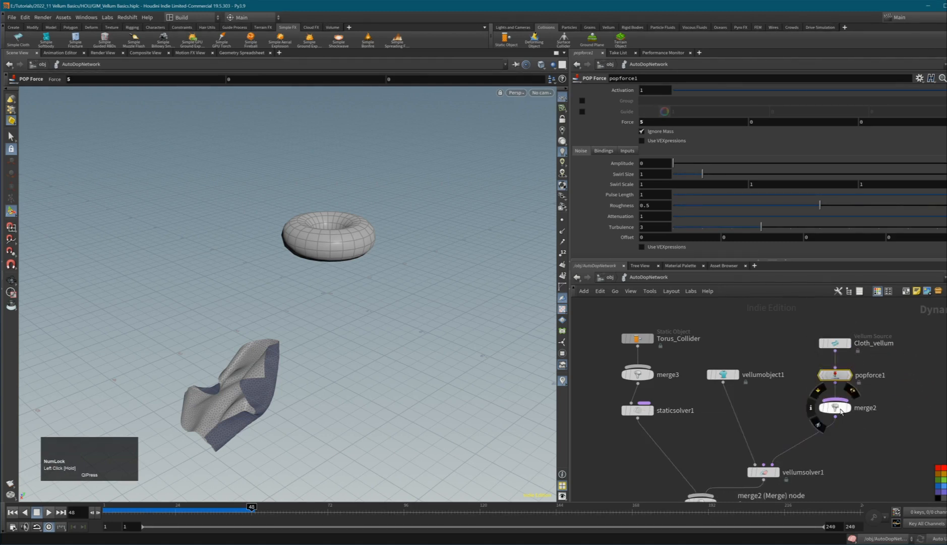
pyautogui.moveTo(837, 408); pyautogui.dragTo(837, 413)
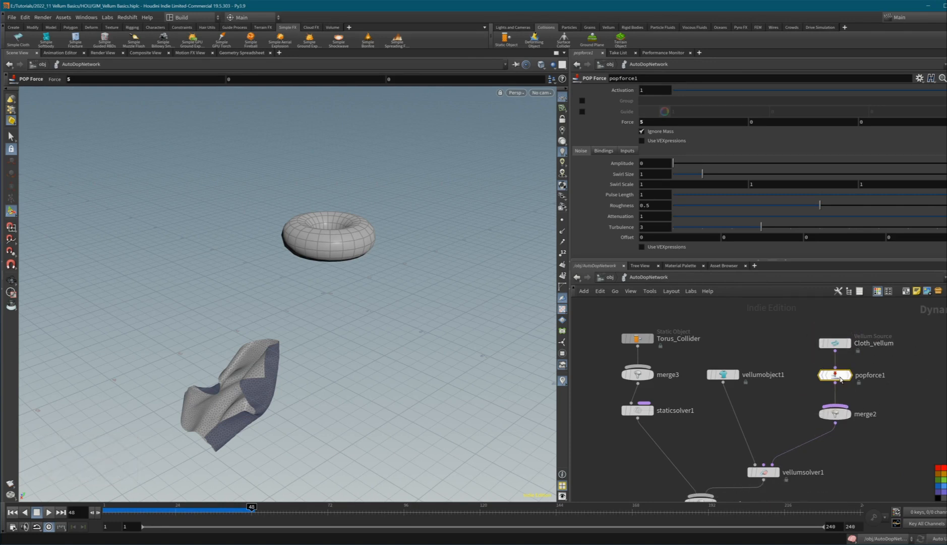
pyautogui.moveTo(840, 375); pyautogui.dragTo(839, 364)
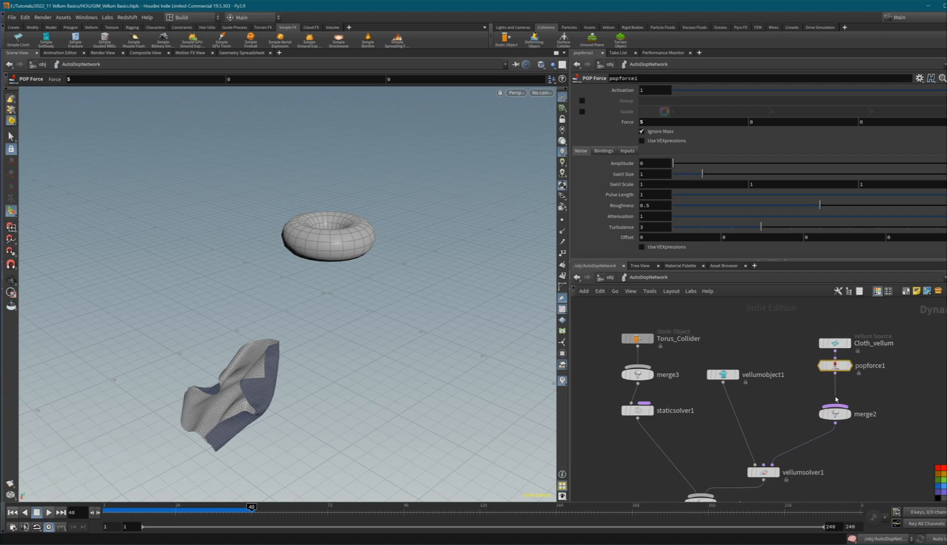
pyautogui.click(743, 433)
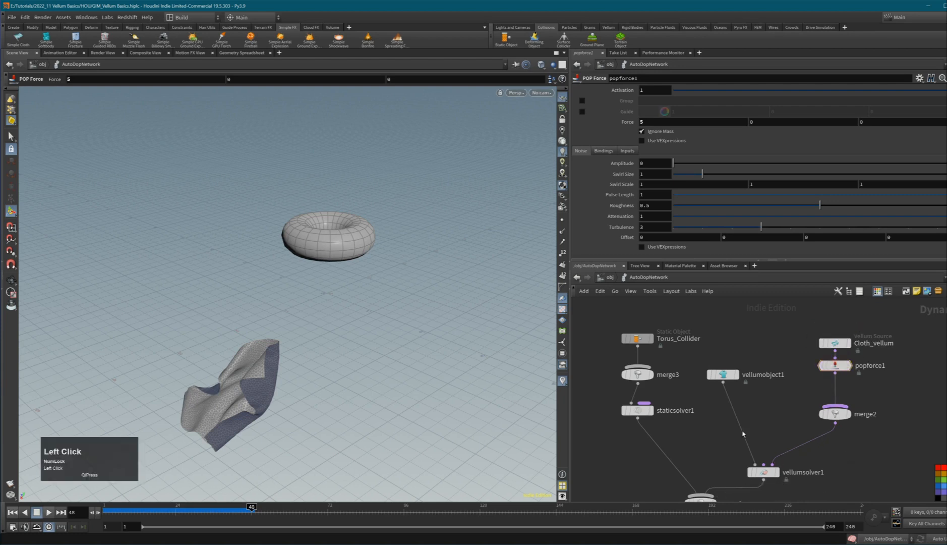
pyautogui.click(13, 512)
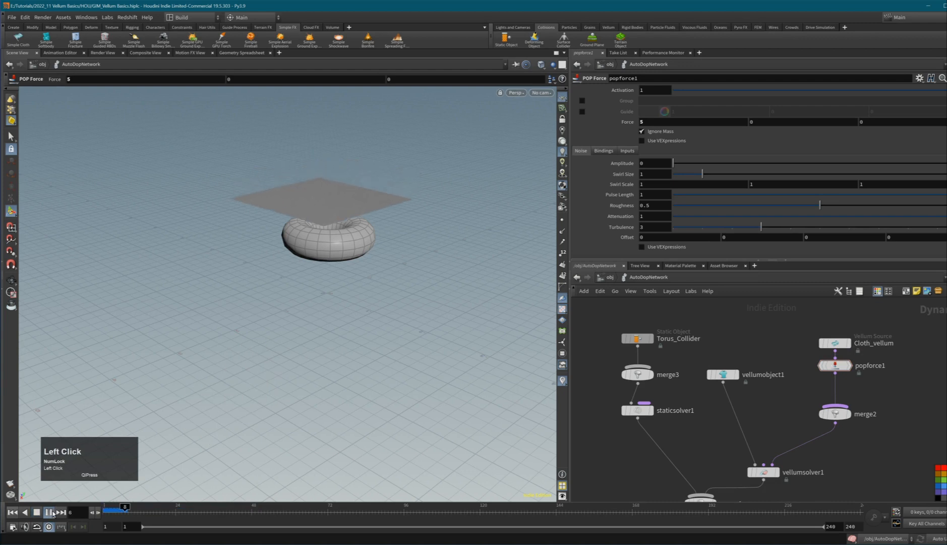
pyautogui.click(50, 512)
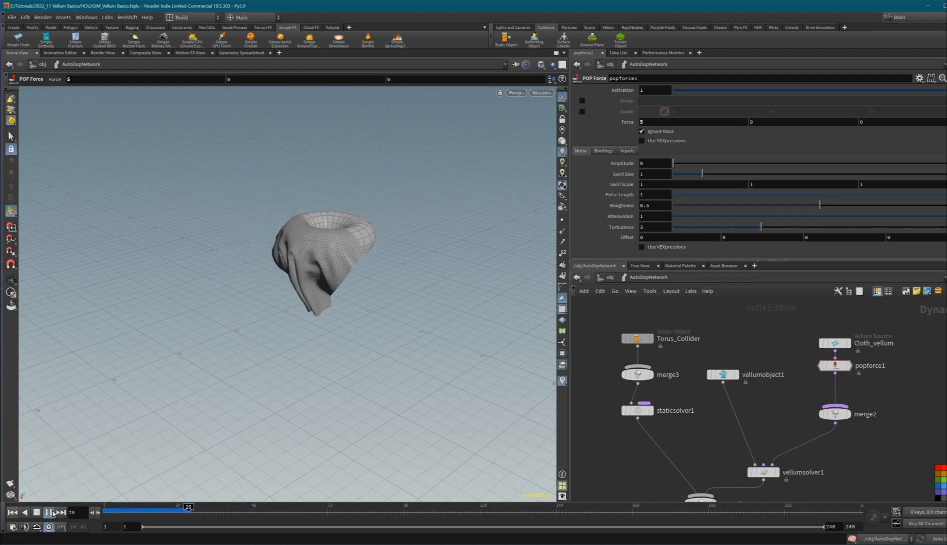
# Step: Duplicate the Cloth_vellum source, connect the copy to merge2 and align it beside the original
pyautogui.keyDown('alt'); pyautogui.moveTo(835, 343); pyautogui.dragTo(865, 406); pyautogui.keyUp('alt')
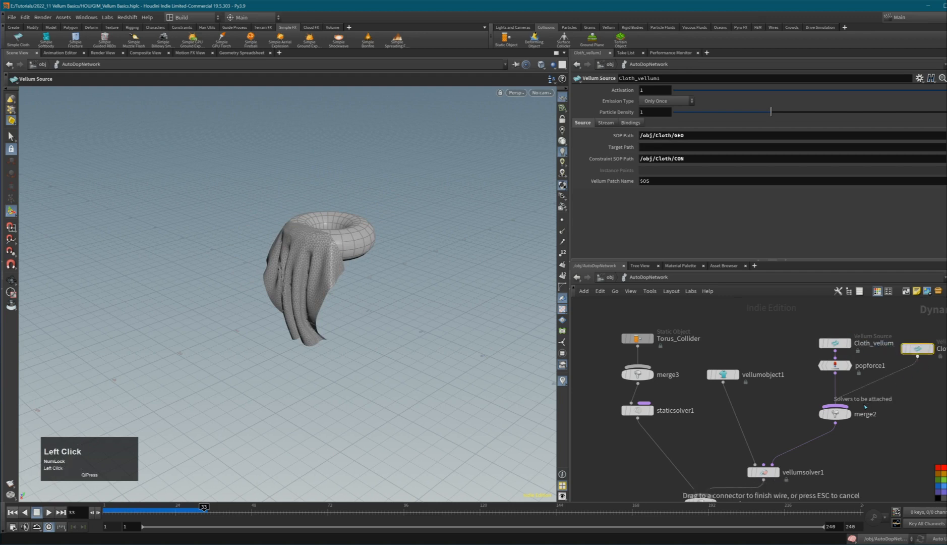
pyautogui.click(865, 406)
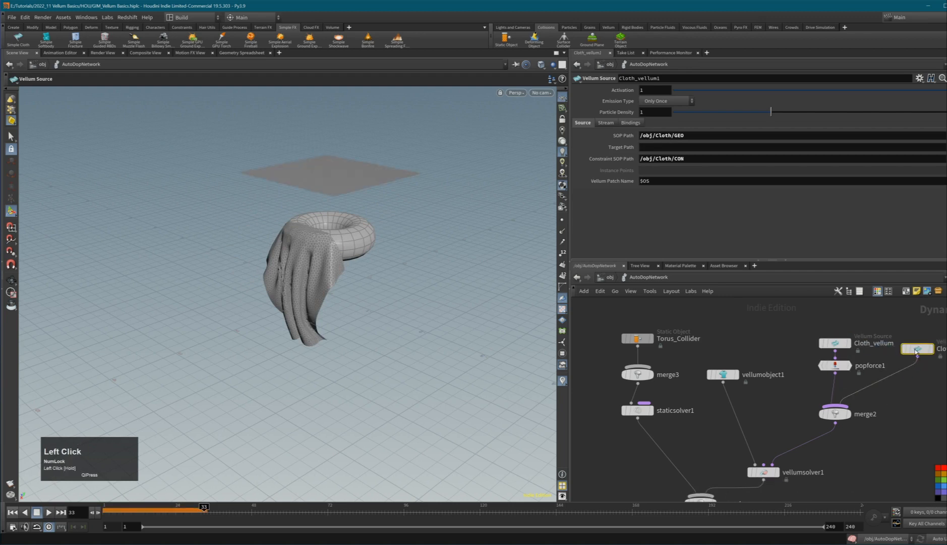
pyautogui.moveTo(916, 352); pyautogui.dragTo(920, 346)
# Step: Bypass the duplicated Vellum Source and play the simulation from the first frame, stopping at frame 31
pyautogui.click(908, 343)
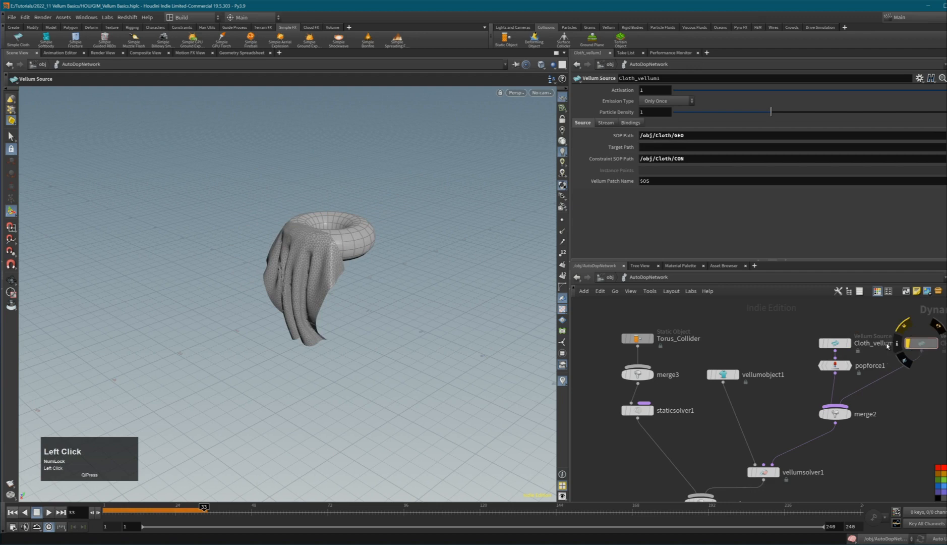
pyautogui.click(12, 512)
pyautogui.click(49, 512)
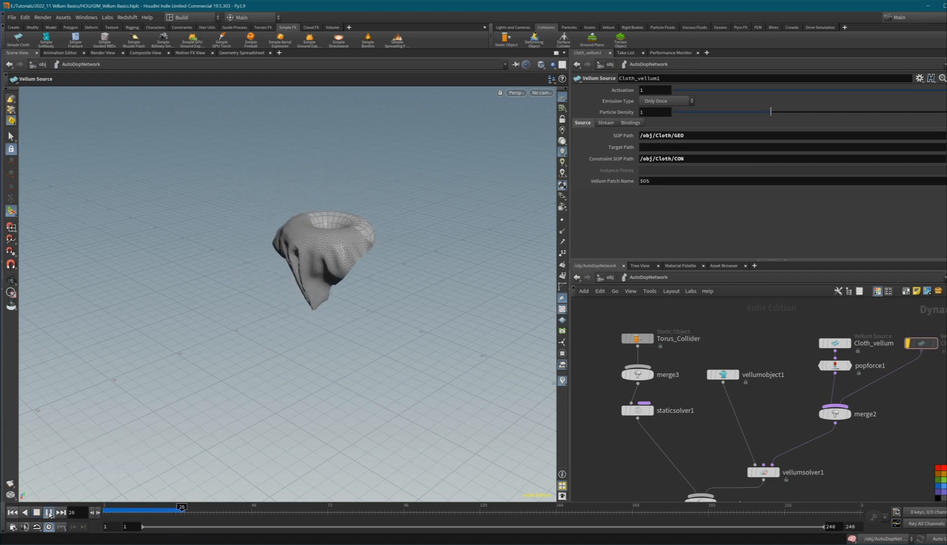
pyautogui.click(49, 513)
# Step: Bypass Cloth_vellum, re-enable Cloth_vellum1 and play the simulation from the first frame, stopping at frame 30
pyautogui.click(821, 343)
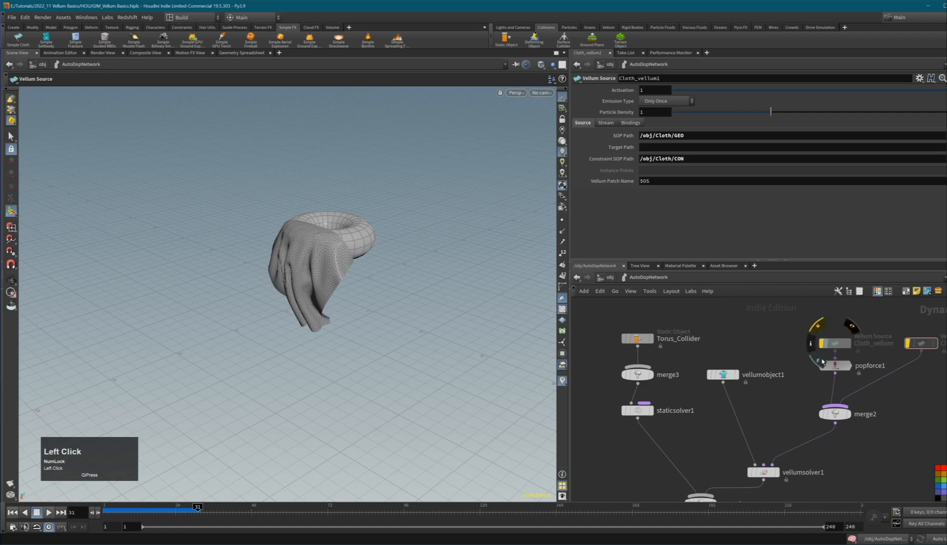
pyautogui.click(910, 348)
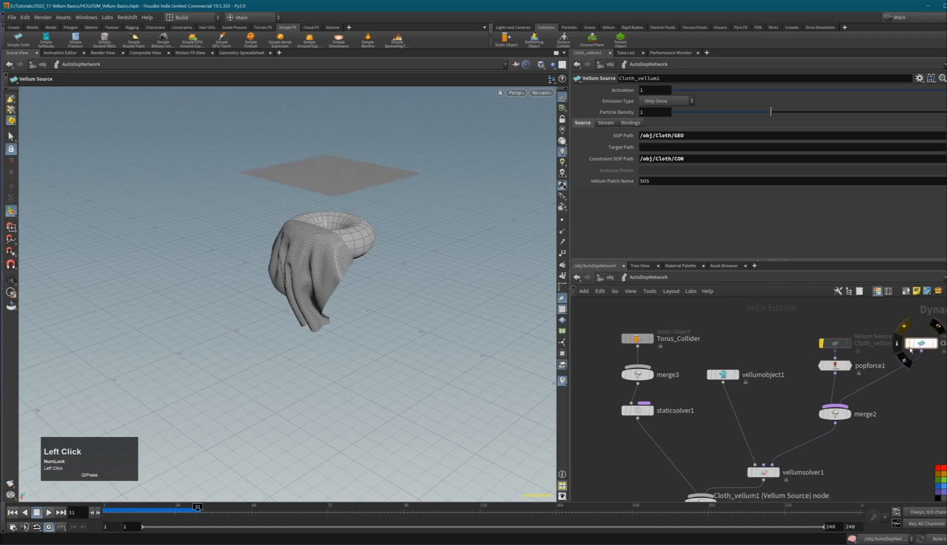
pyautogui.click(12, 512)
pyautogui.click(49, 513)
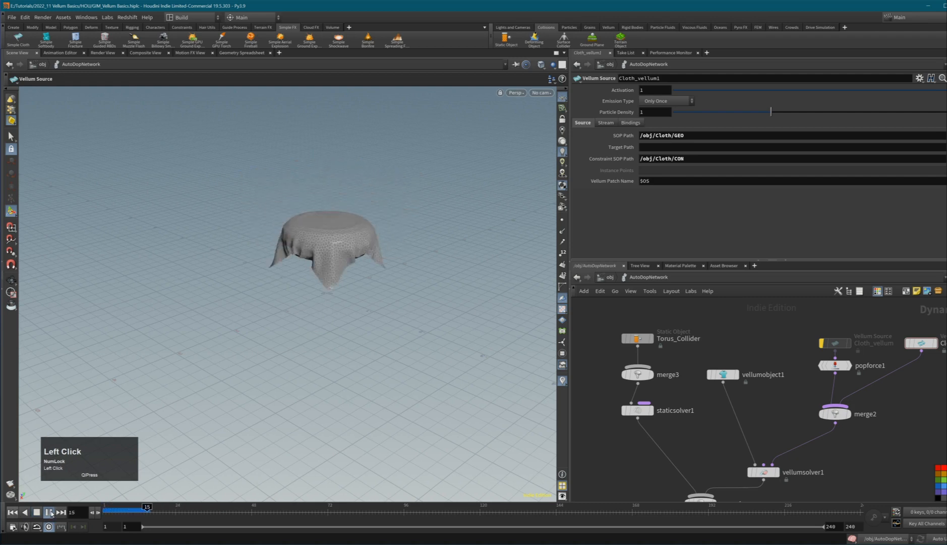
pyautogui.click(49, 513)
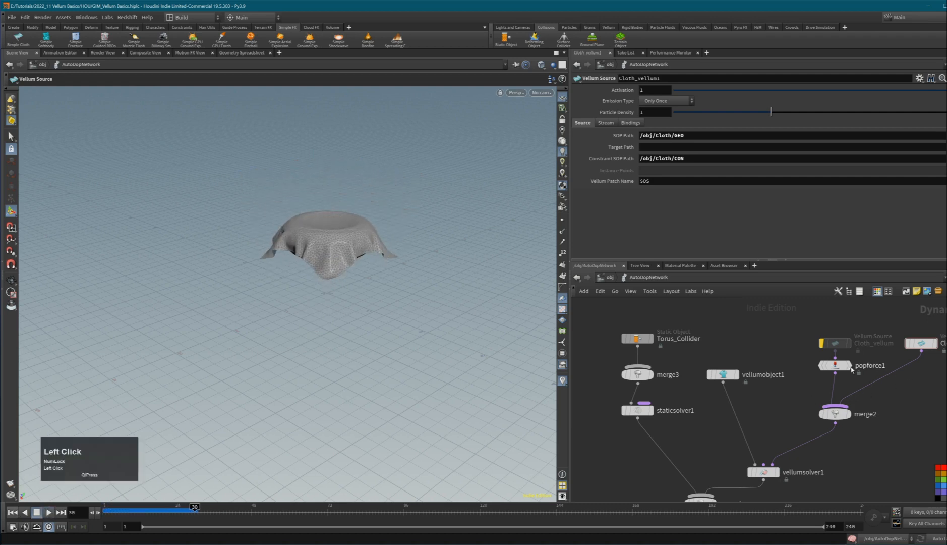
# Step: Move vellumobject1 slightly farther from merge2 and re-enable the bypassed Cloth_vellum source
pyautogui.moveTo(832, 366)
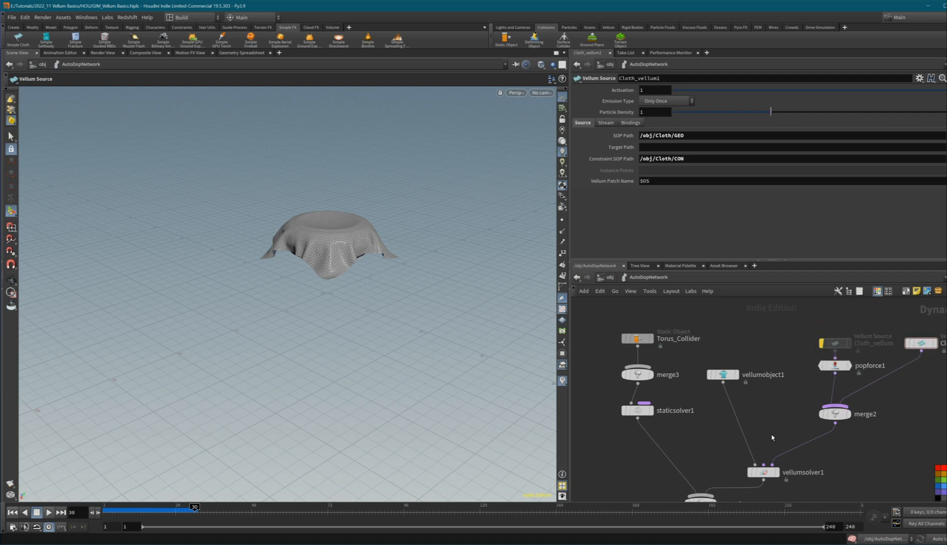
pyautogui.moveTo(722, 374)
pyautogui.mouseDown()
pyautogui.moveTo(718, 386)
pyautogui.moveTo(718, 374)
pyautogui.mouseUp()
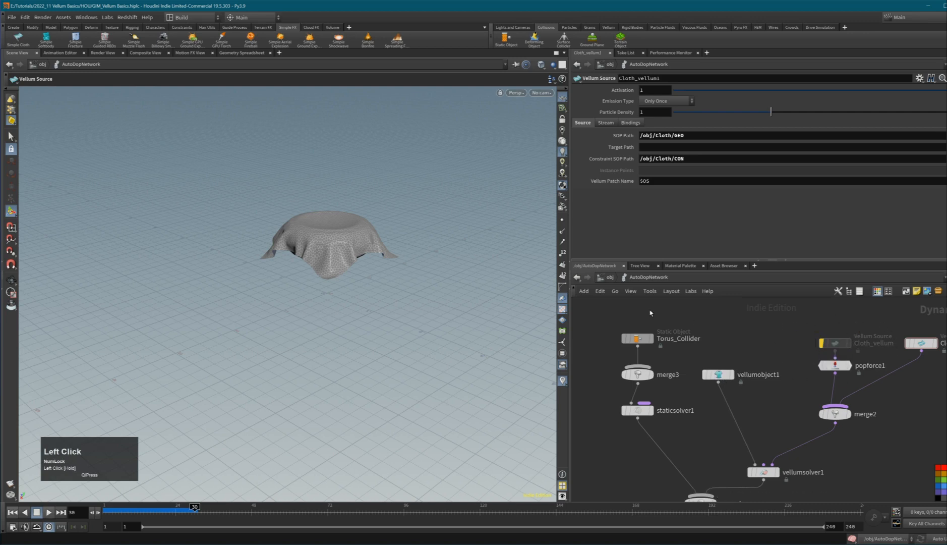
pyautogui.click(834, 343)
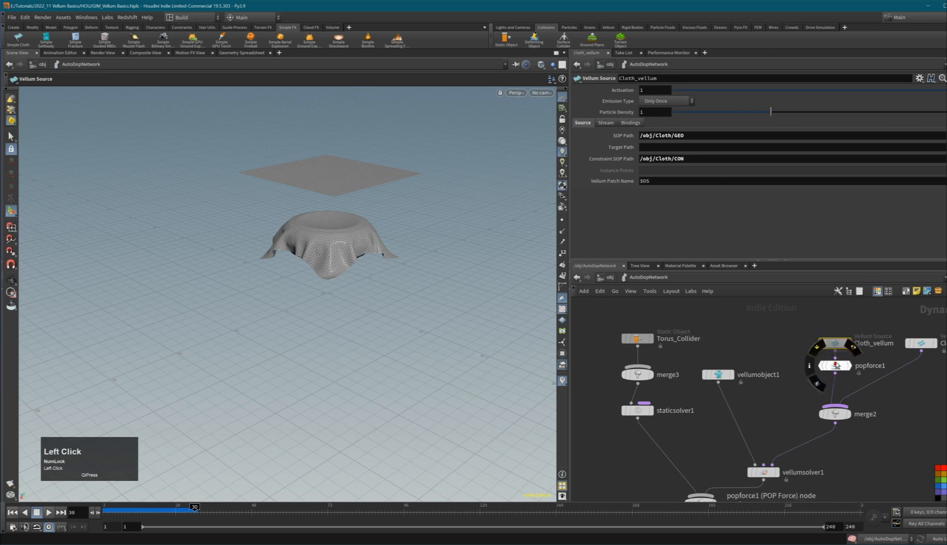
# Step: Return to the object level, play the simulation from the first frame with both cloth sources active and rewind it
pyautogui.press('u')
pyautogui.moveTo(797, 365); pyautogui.dragTo(803, 360, button='middle')
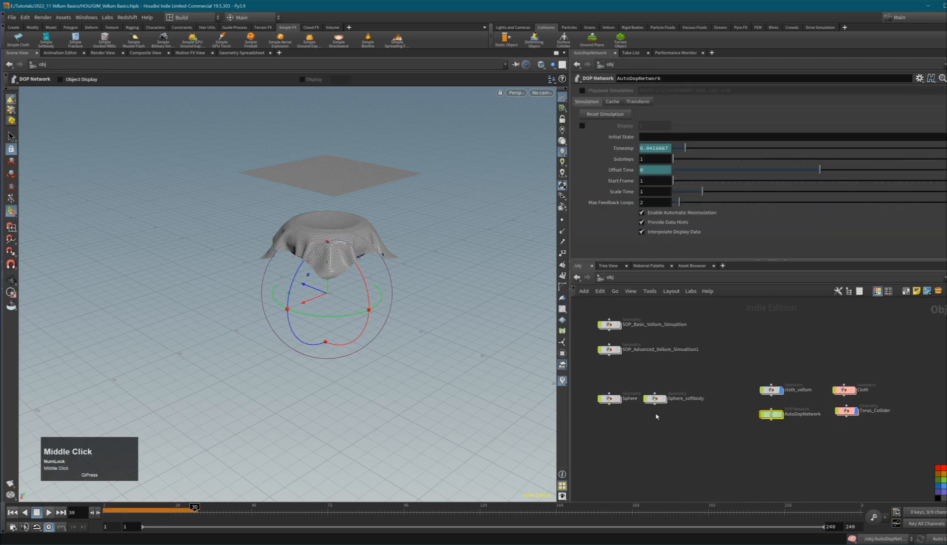
pyautogui.click(12, 512)
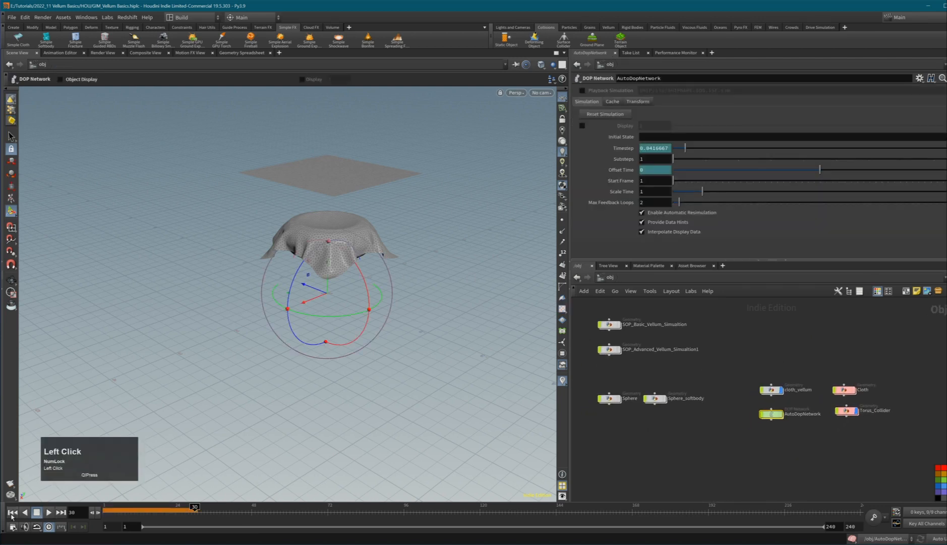
pyautogui.click(48, 512)
pyautogui.click(12, 512)
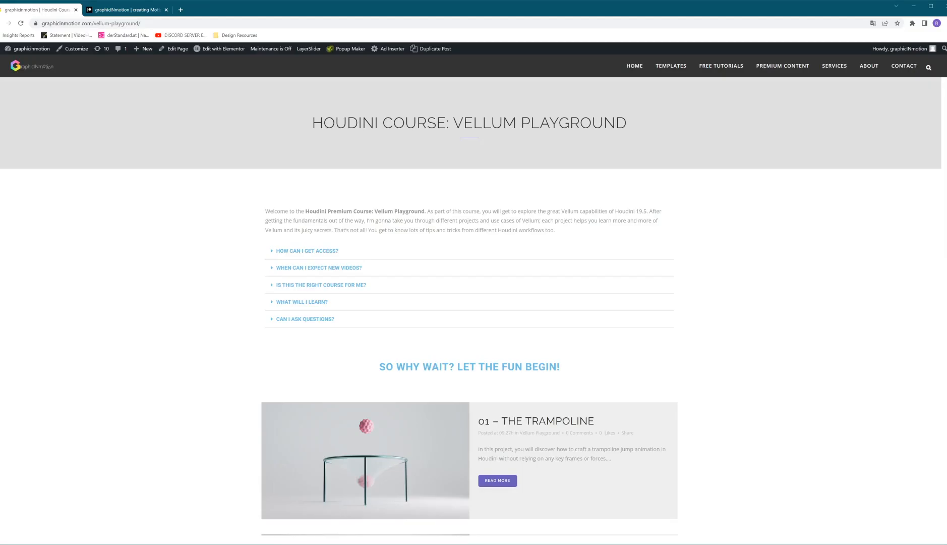
# Step: In the web browser, review the Vellum Playground course projects and the graphicINmotion Patreon membership tiers
pyautogui.scroll(-2, 474, 294)
pyautogui.scroll(-4, 474, 294)
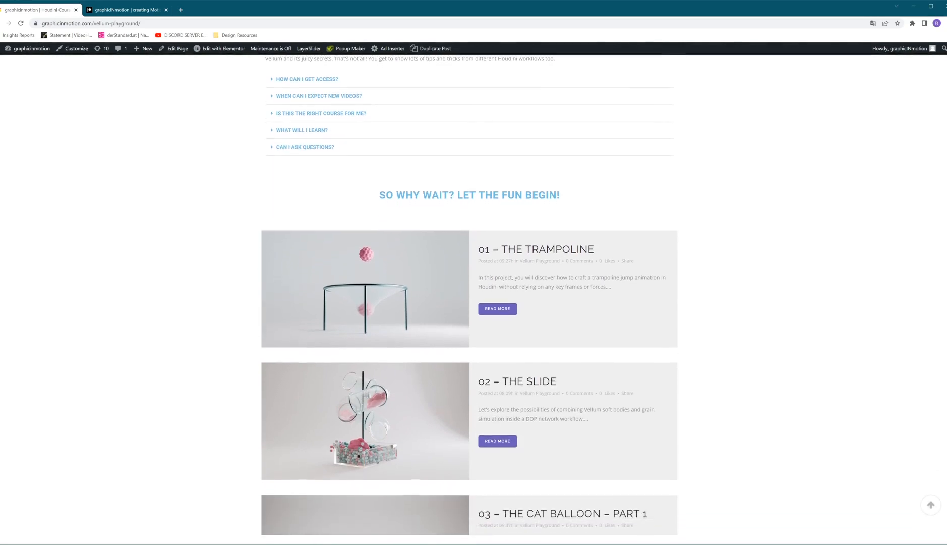
pyautogui.scroll(-5, 473, 295)
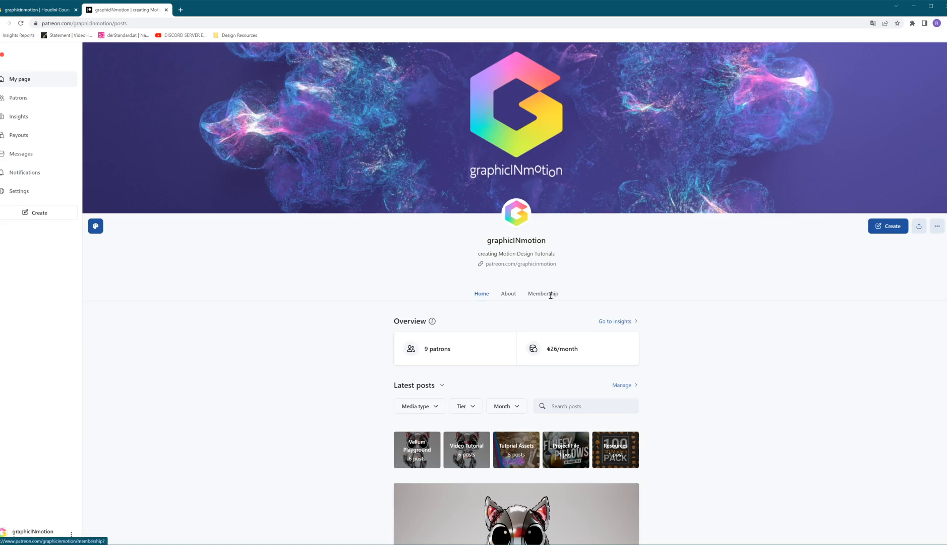
pyautogui.click(551, 297)
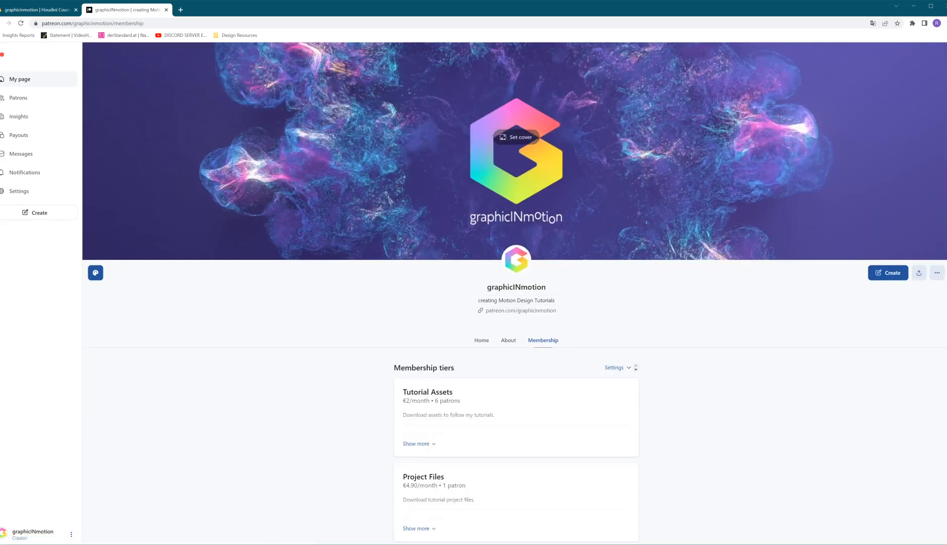
pyautogui.scroll(-5, 514, 293)
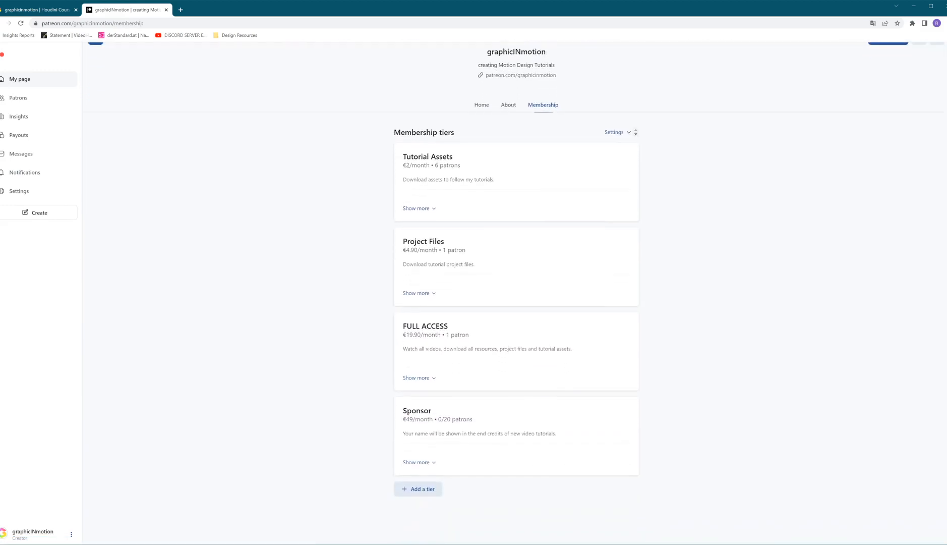